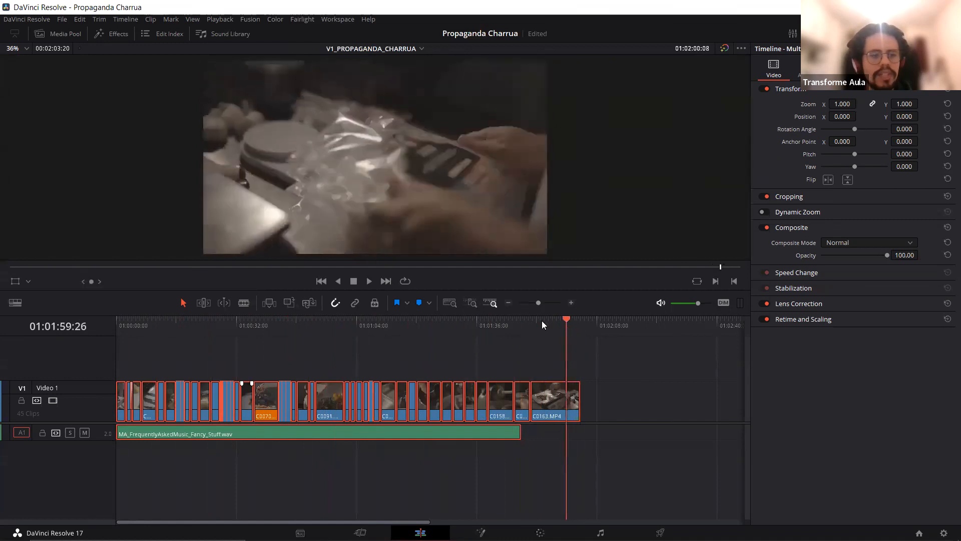
Step: Deselect all clips and play the timeline up to the sliced-meat shot just past the one-minute mark
left_click(360, 469)
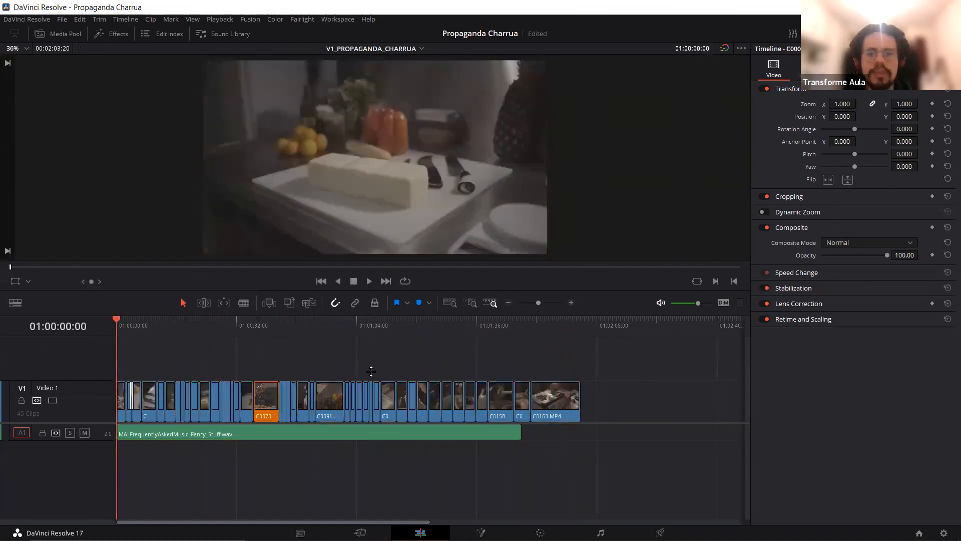
left_click_drag(283, 323, 315, 363)
key("space")
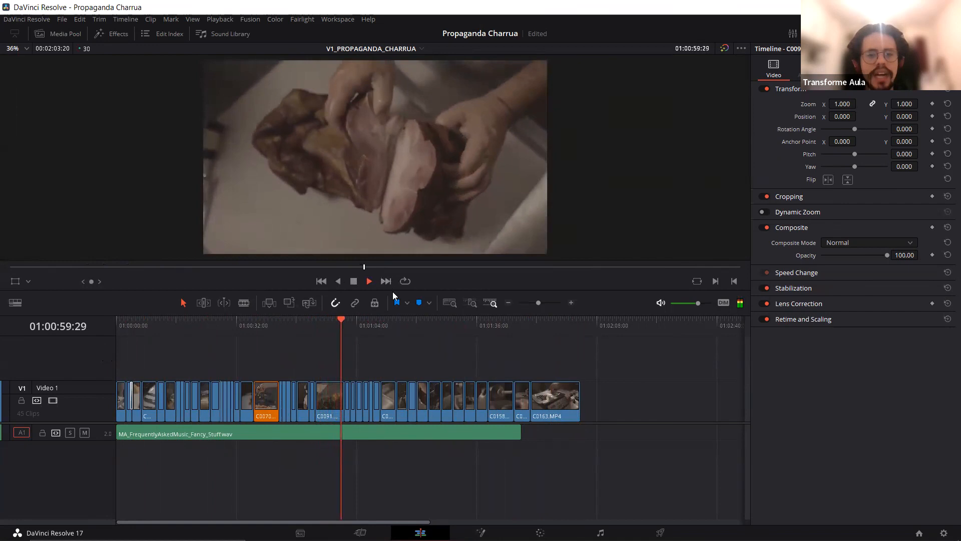
key("space")
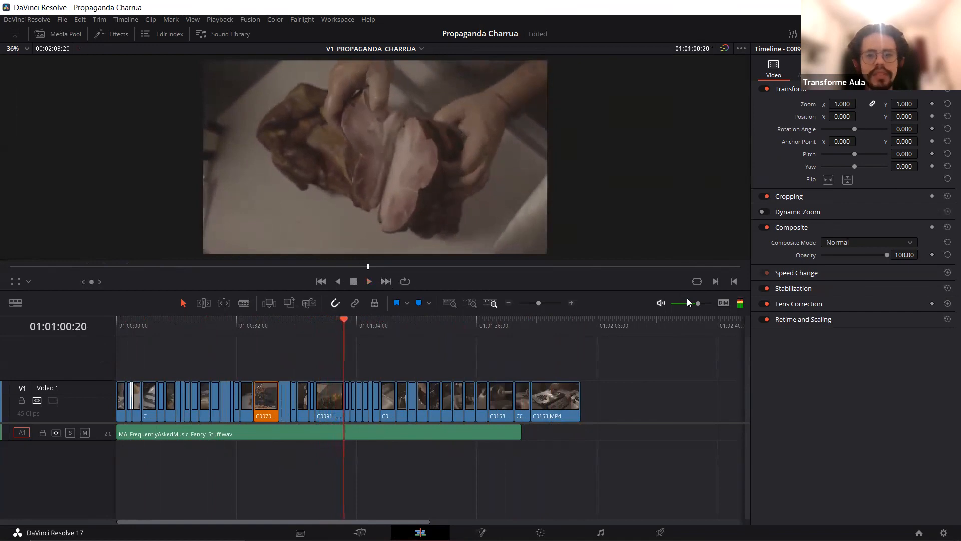
Step: Split clip C0091 at 01:00:59:14, delete the part before the cut and close the gap
left_click(572, 303)
left_click(278, 327)
left_click_drag(283, 328, 395, 329)
key("b")
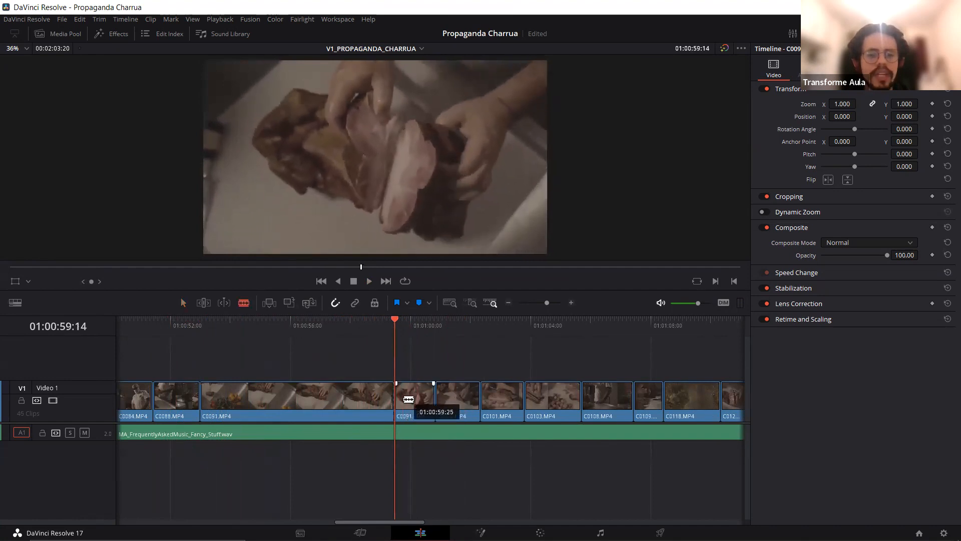
key("a")
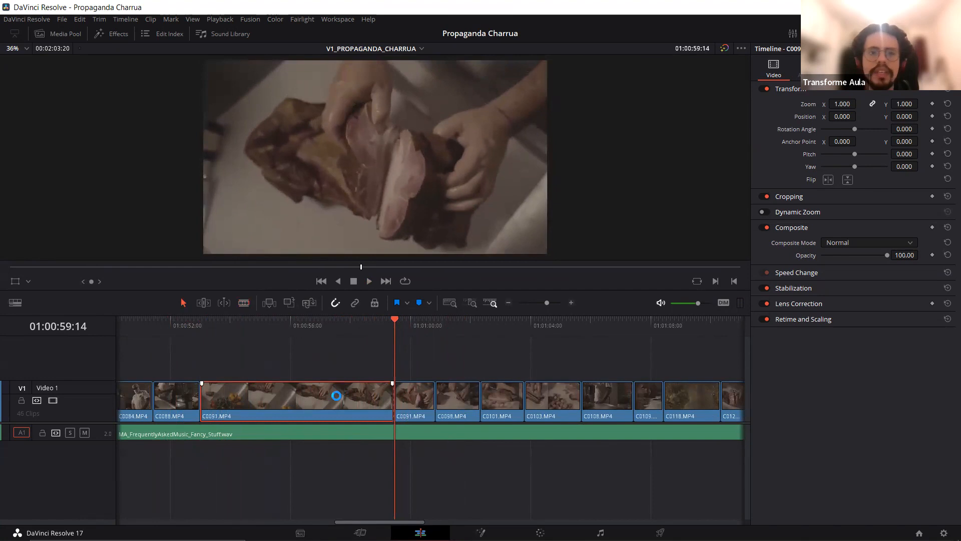
key("BackSpace")
left_click(328, 397)
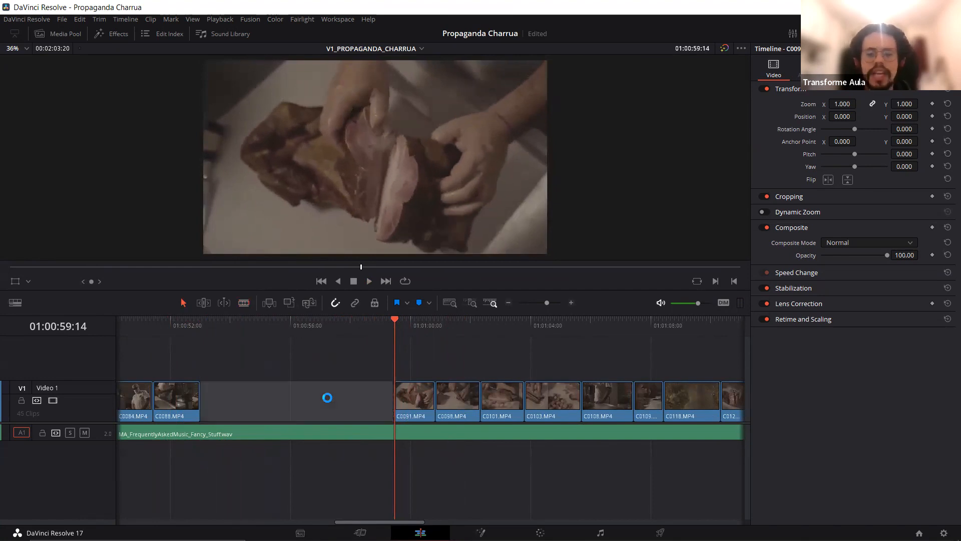
key("BackSpace")
Step: Play back the sequence from about 01:00:46:14 through the meat-cutting shots to the grinder shot
left_click(155, 319)
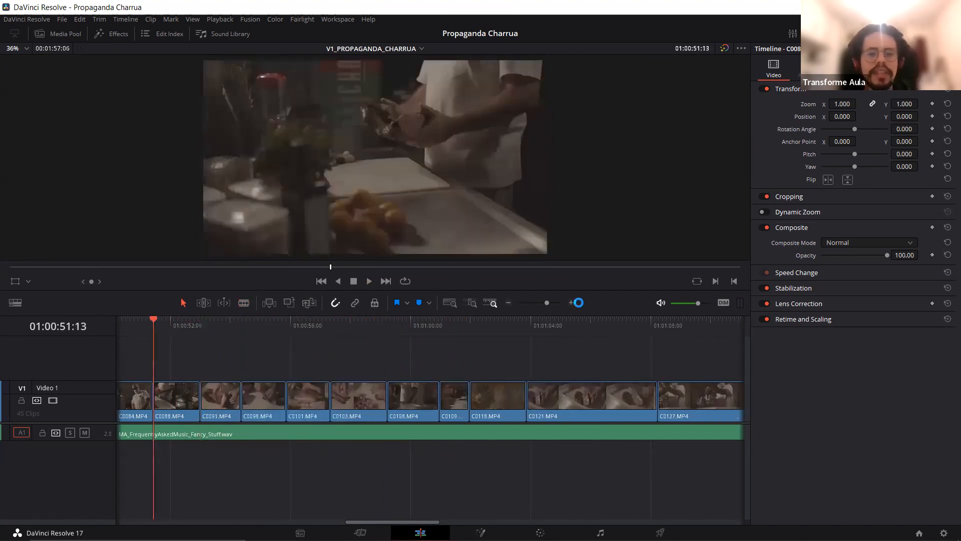
left_click(510, 302)
left_click_drag(431, 318, 389, 322)
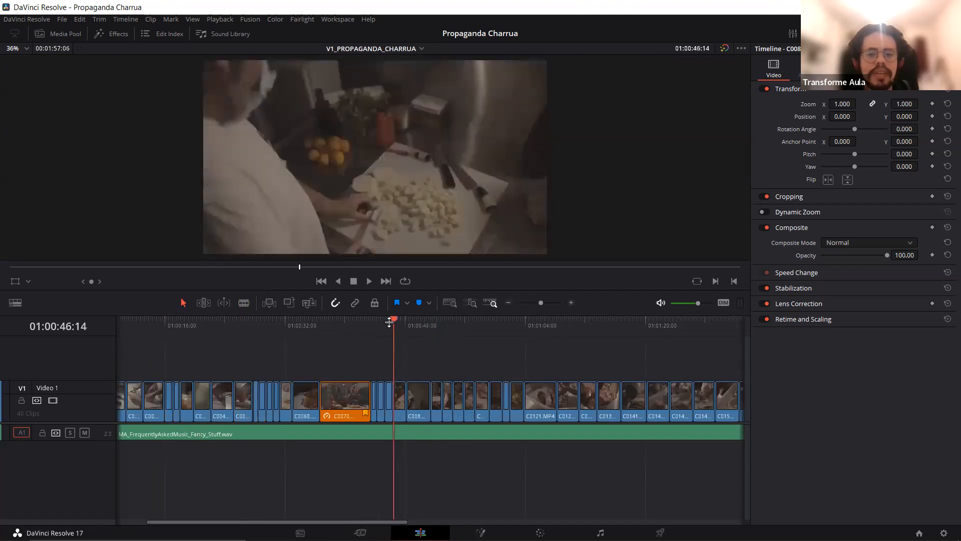
key("space")
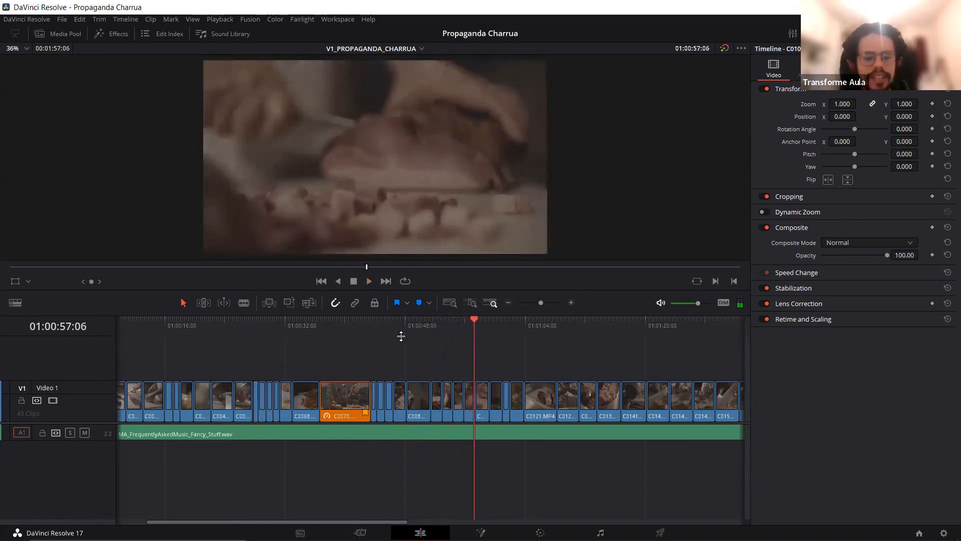
left_click(507, 303)
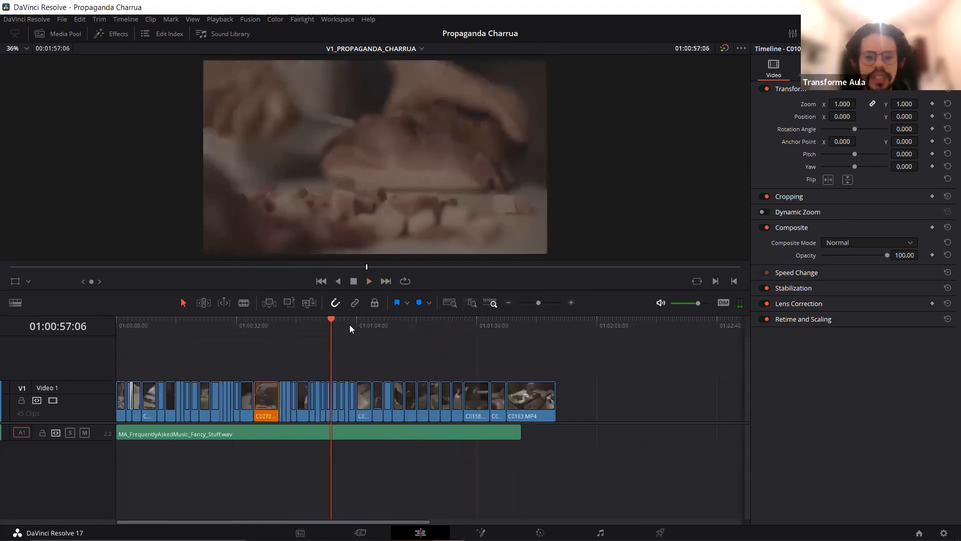
mouse_move(332, 321)
left_mouse_down()
mouse_move(365, 320)
mouse_move(296, 322)
mouse_move(348, 321)
mouse_move(319, 323)
mouse_move(330, 325)
left_mouse_up()
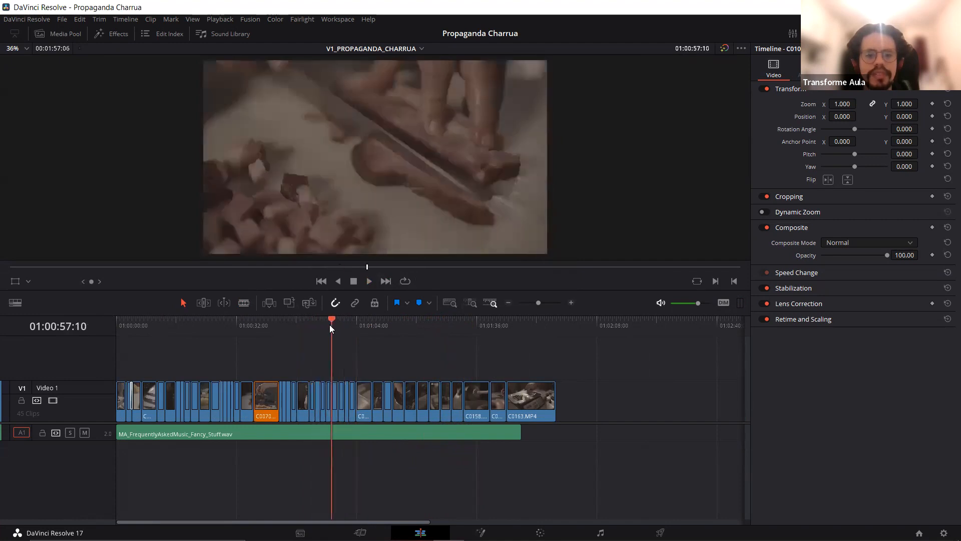
key("space")
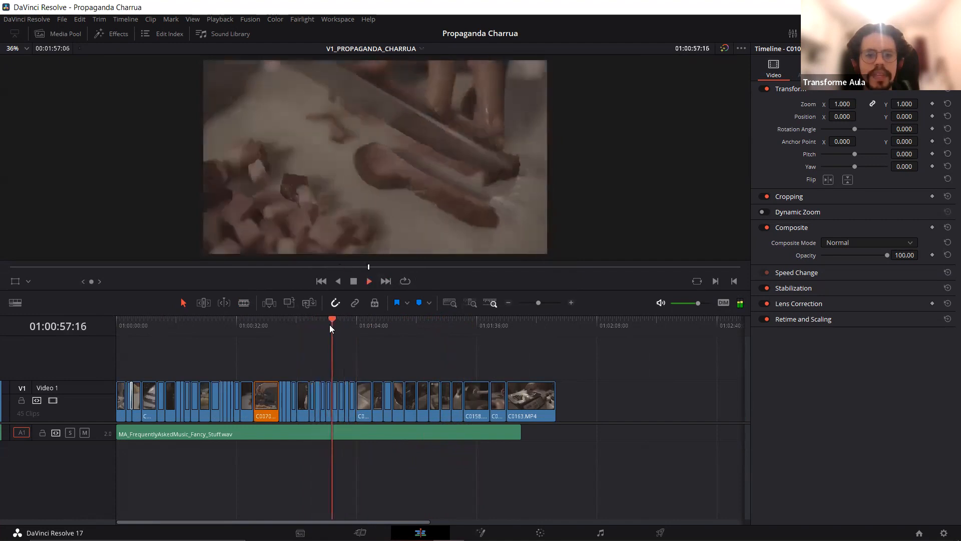
left_click(360, 325)
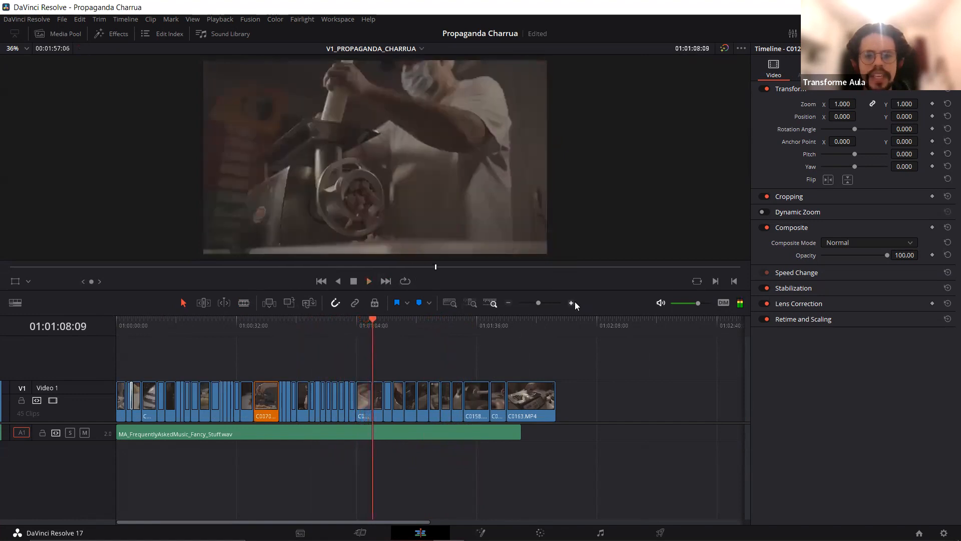
Step: Review clip C0121 from 01:01:03:26, cut about 3 seconds out of it and close the gap
left_click(572, 302)
left_click(364, 320)
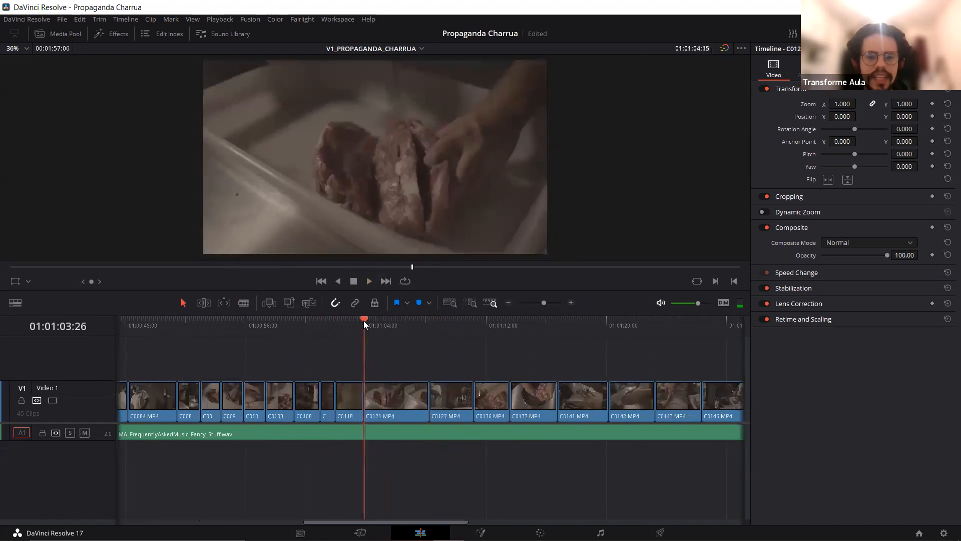
key("space")
left_click_drag(373, 320, 336, 320)
key("space")
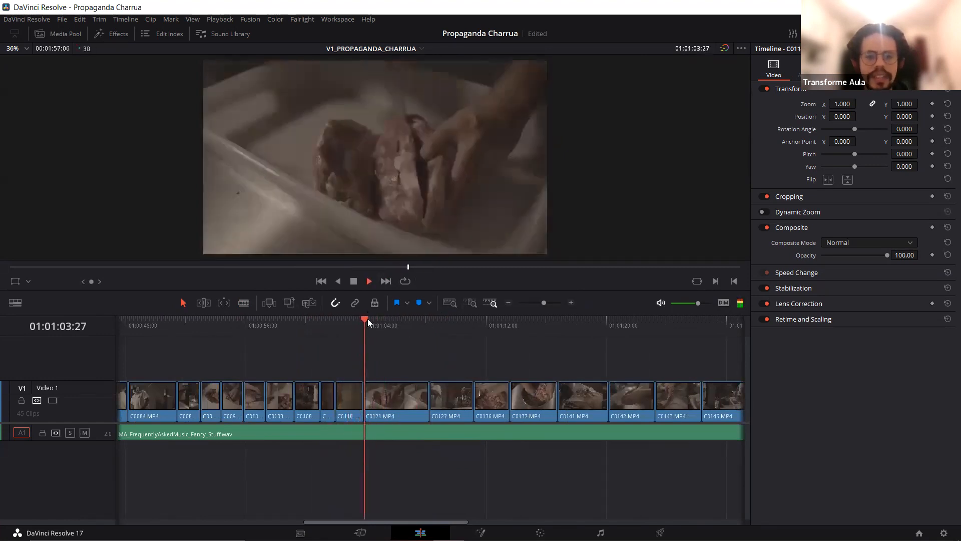
key("space")
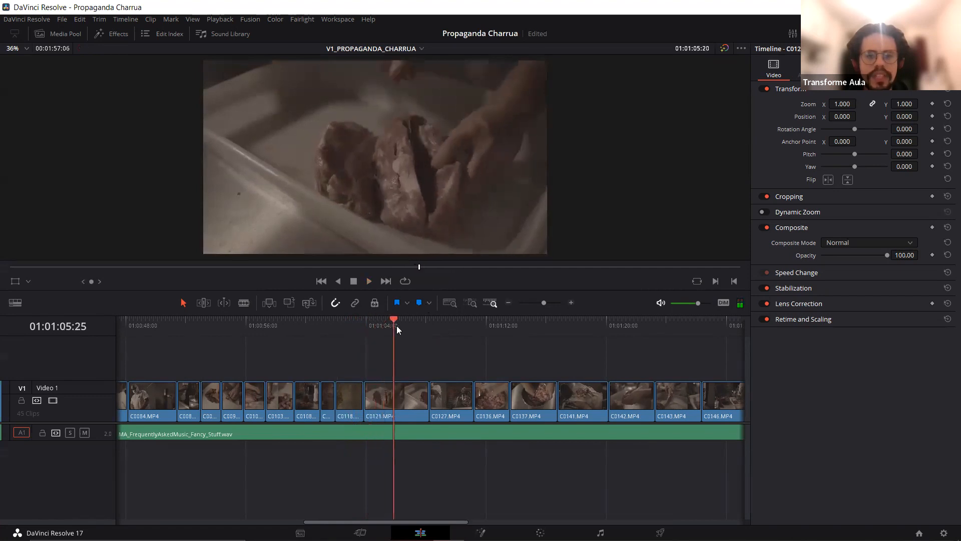
left_click_drag(419, 325, 364, 309)
key("space")
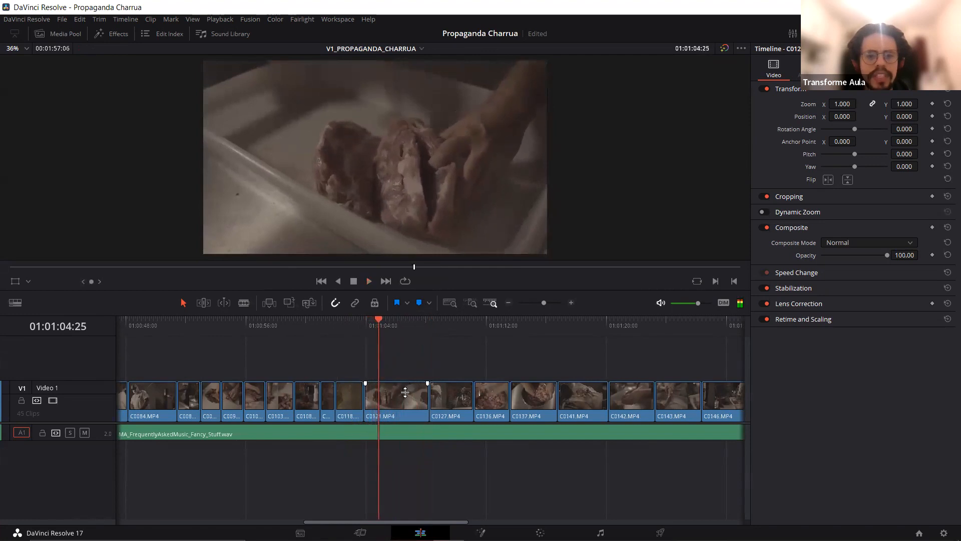
left_click_drag(381, 334, 358, 319)
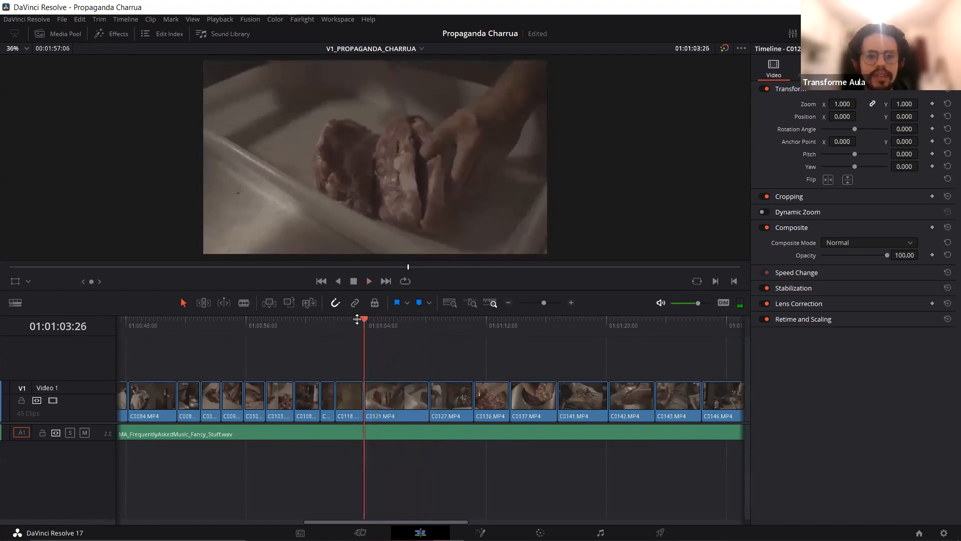
left_click(390, 401)
key("a")
key("Delete")
Step: Split clip C0136 at 01:01:09:00, delete its opening part and close the gap
left_click(363, 323)
key("space")
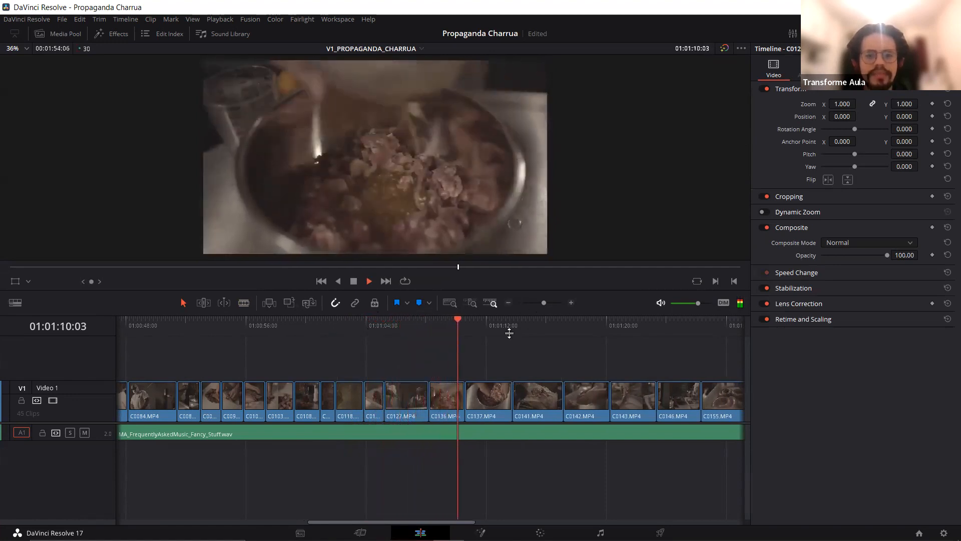
mouse_move(447, 320)
left_mouse_down()
mouse_move(423, 319)
mouse_move(441, 321)
left_mouse_up()
key("b")
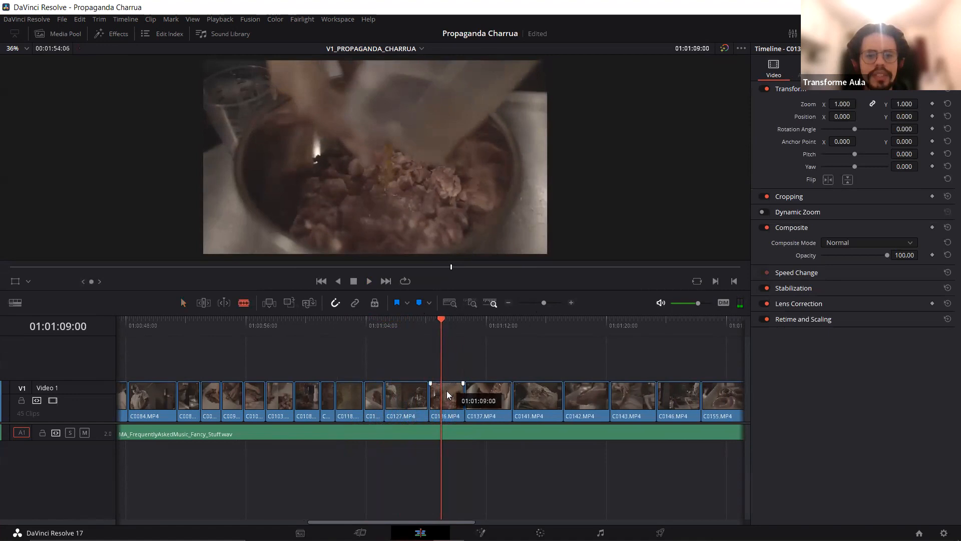
left_click(447, 394)
key("a")
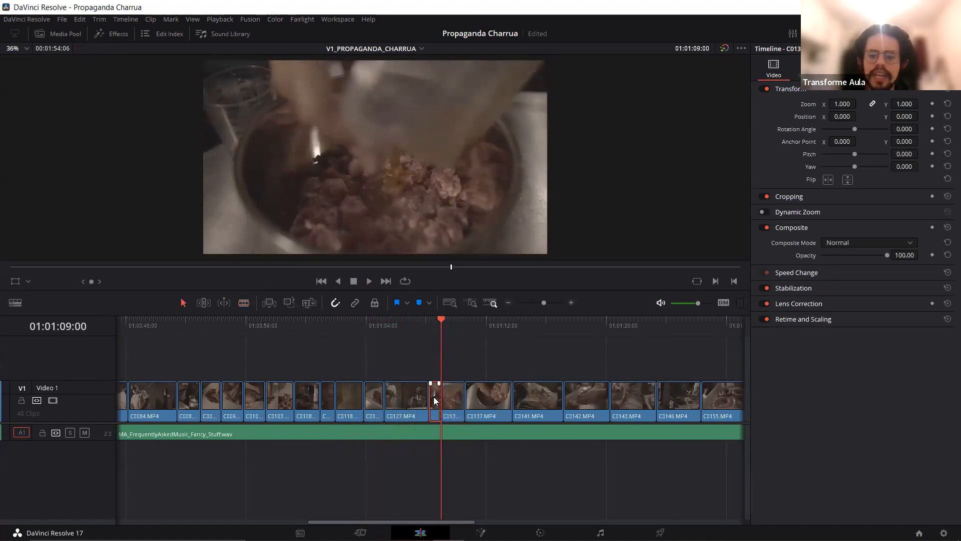
left_click(433, 396)
key("BackSpace")
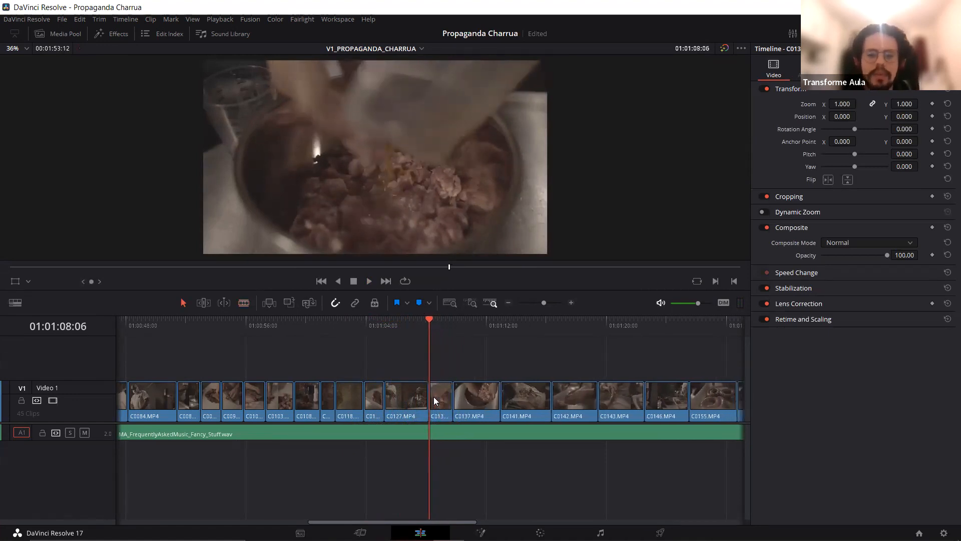
Step: Split clip C0137 at 01:01:11:15, delete the part after the cut and close the gap
key("space")
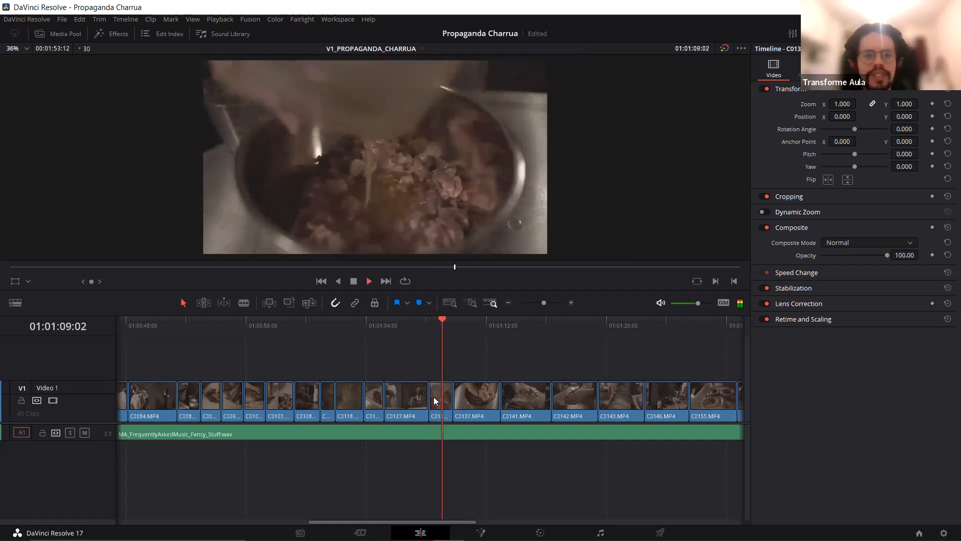
key("space")
left_click_drag(447, 324, 425, 321)
key("space")
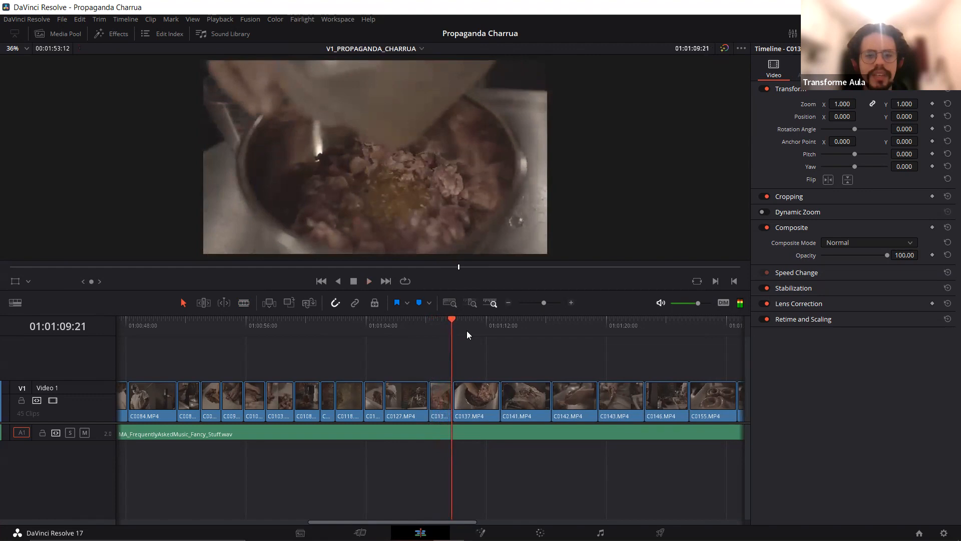
key("space")
left_click_drag(476, 319, 443, 318)
key("space")
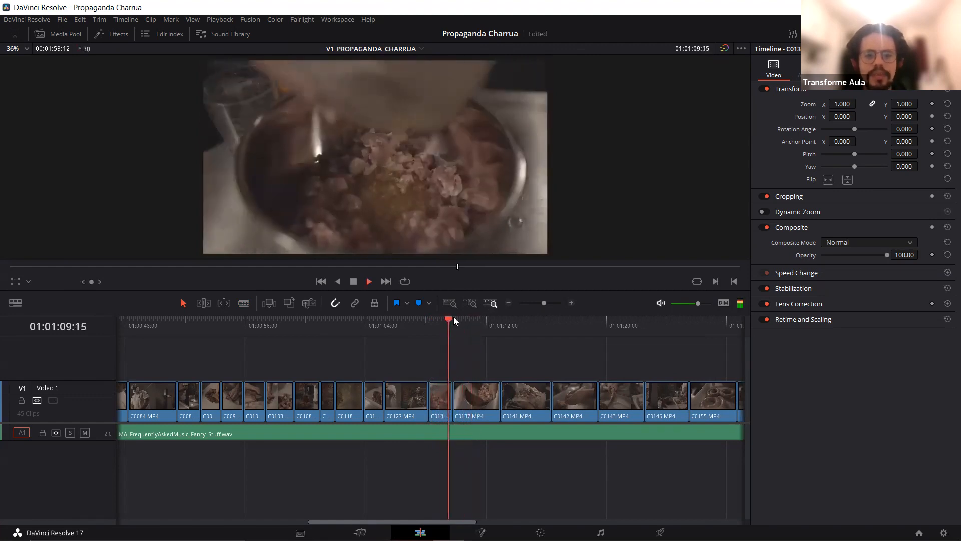
key("space")
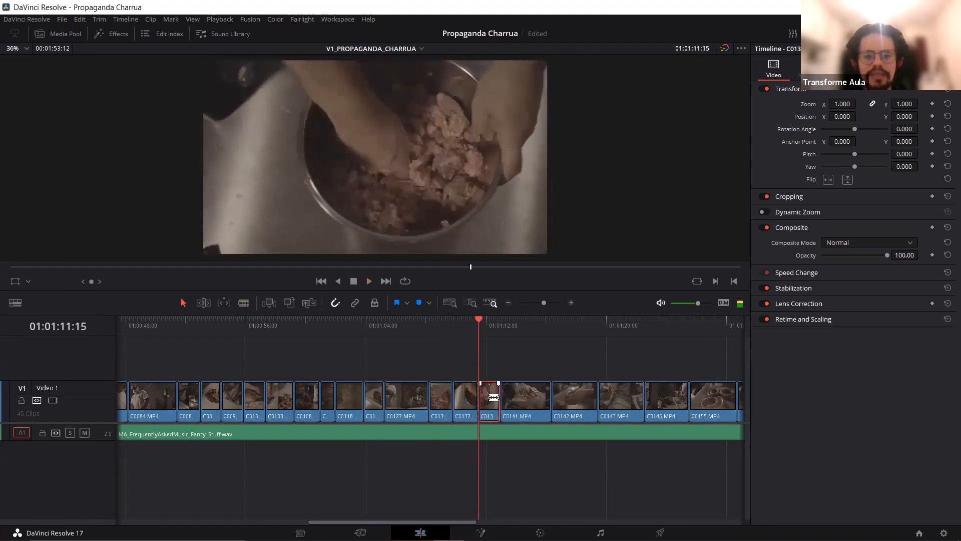
key("BackSpace")
key("BackSpace")
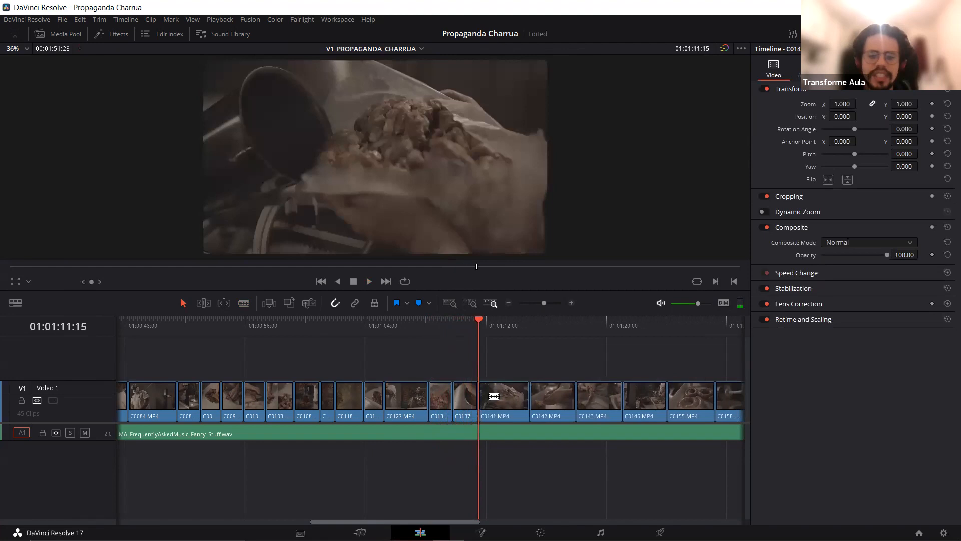
Step: Play back the transition from clip C0137 into clip C0141 several times to check the cut
left_click(452, 323)
key("space")
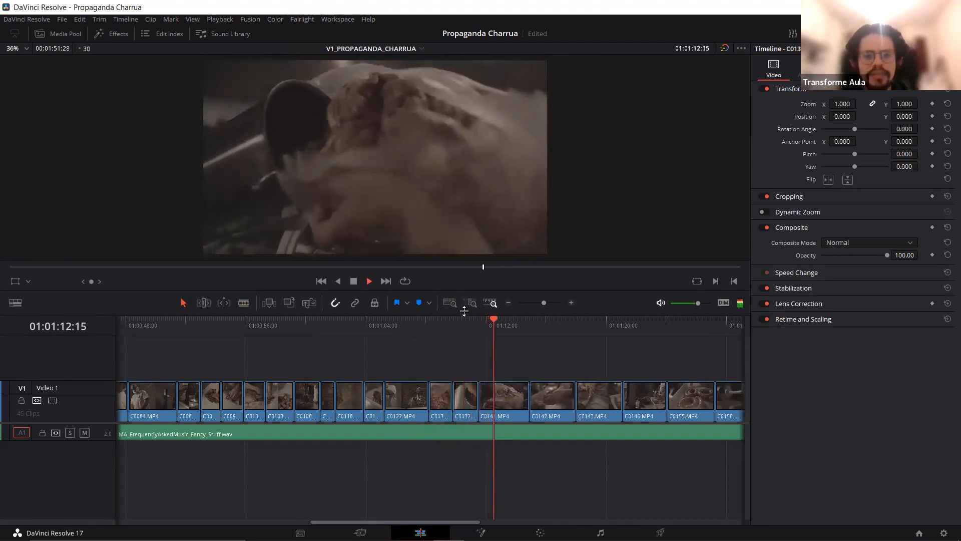
left_click(474, 323)
left_click(464, 321)
left_click(454, 323)
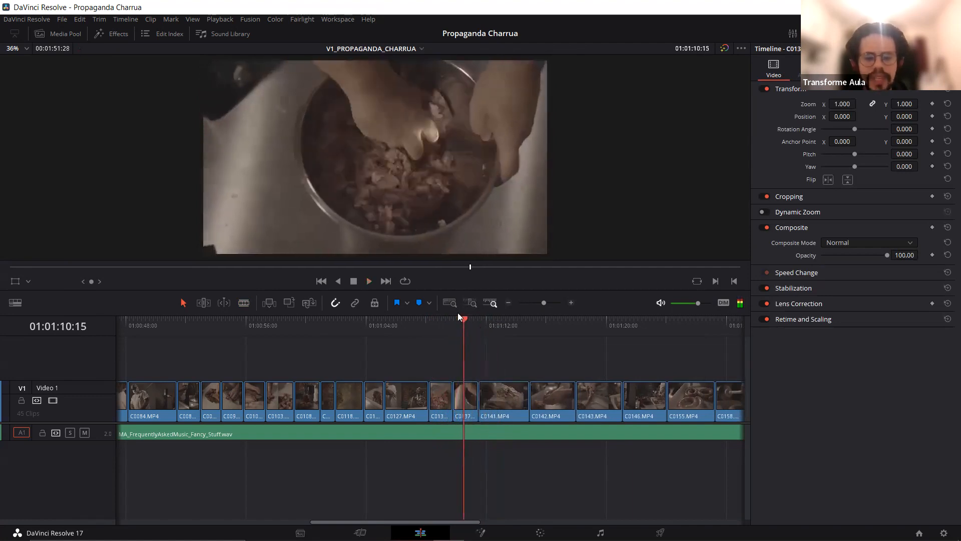
left_click(454, 320)
mouse_move(476, 320)
left_mouse_down()
mouse_move(487, 320)
mouse_move(470, 321)
left_mouse_up()
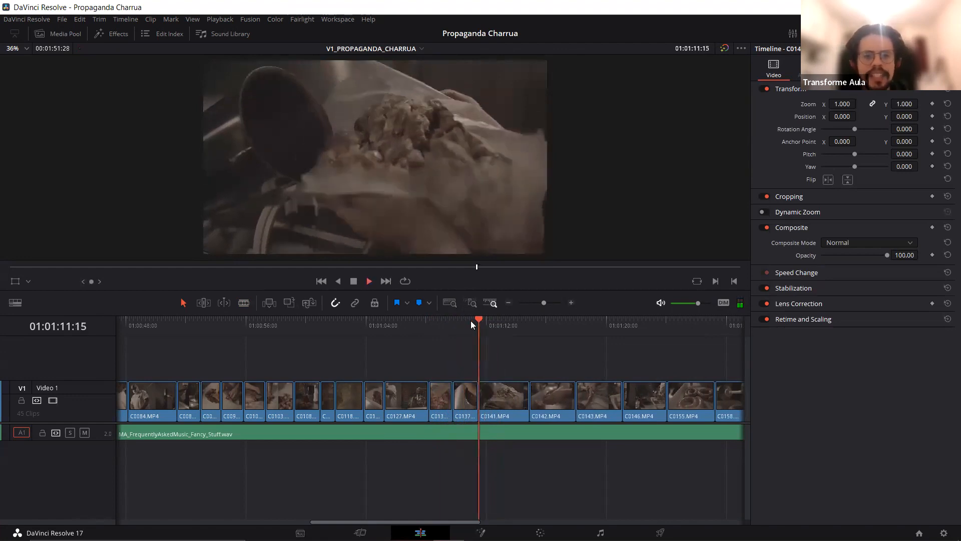
key("space")
Step: Split clip C0141 near its beginning, at about 01:01:12:05
left_click(480, 321)
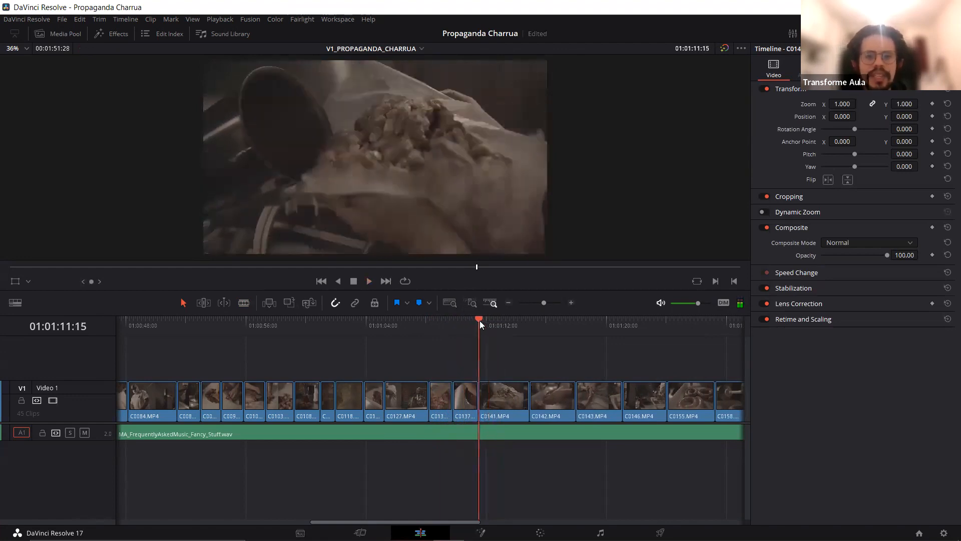
left_click(480, 321)
left_click(470, 319)
left_click(478, 320)
key("b")
left_click(496, 397)
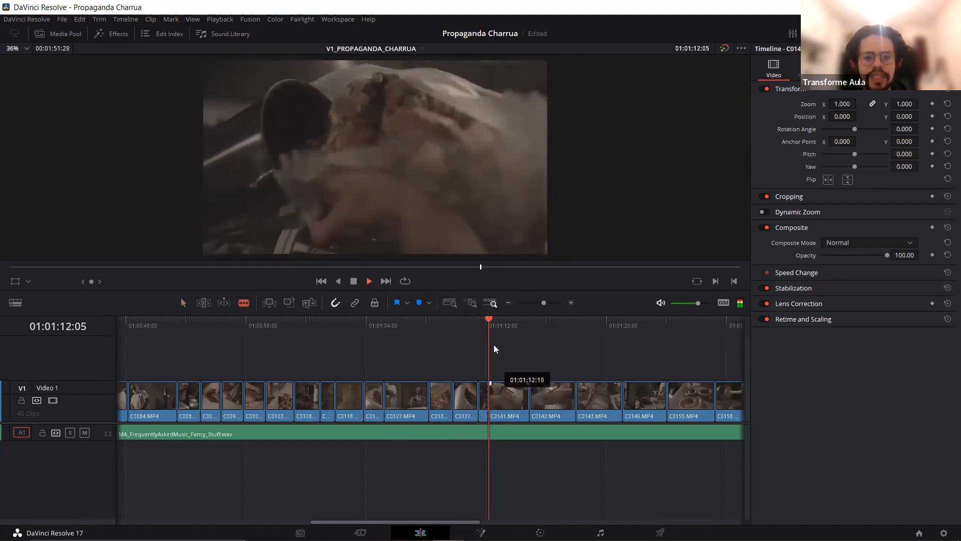
Step: Split clip C0141 at 01:01:13:29, delete its pieces outside the kept middle part and close the gap after C0137
key("space")
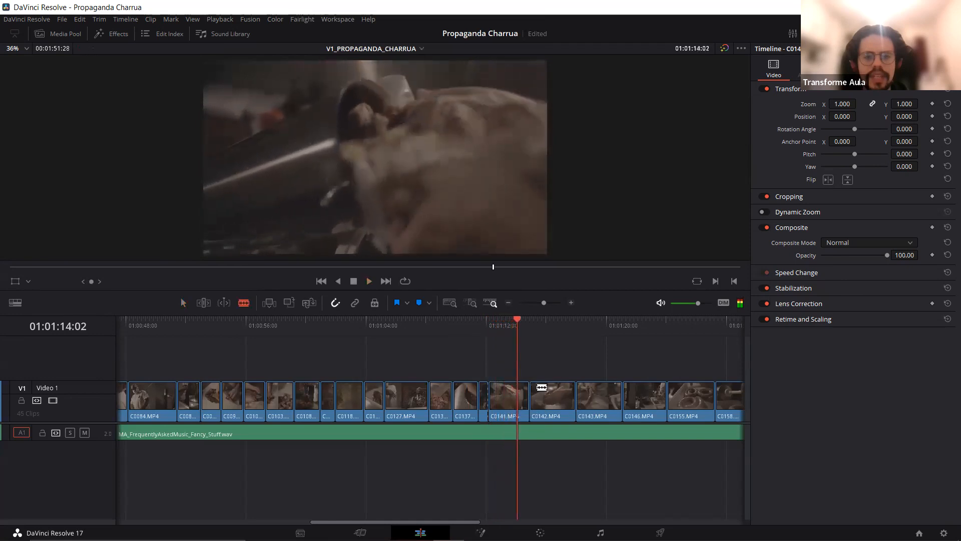
mouse_move(517, 324)
left_mouse_down()
mouse_move(492, 319)
mouse_move(515, 324)
left_mouse_up()
left_click(519, 399)
key("a")
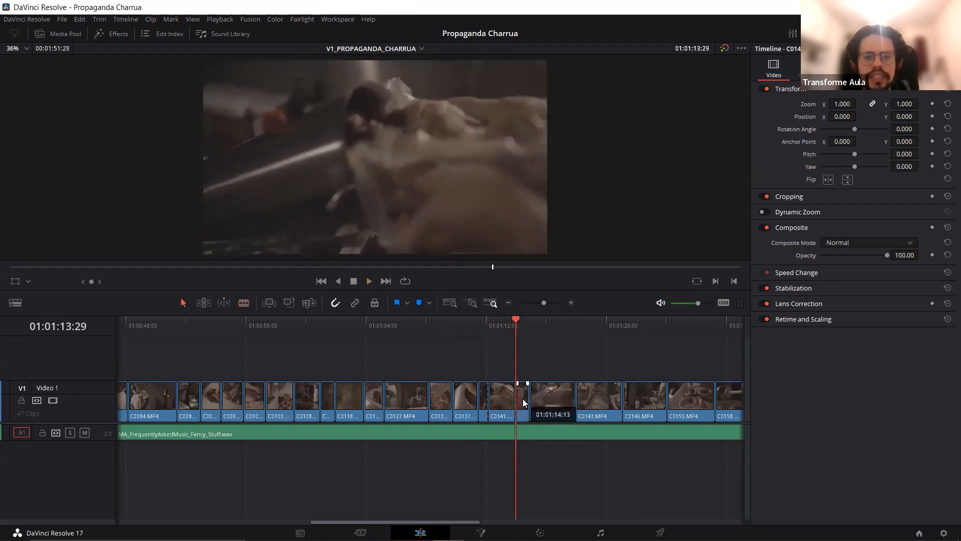
left_click(485, 398)
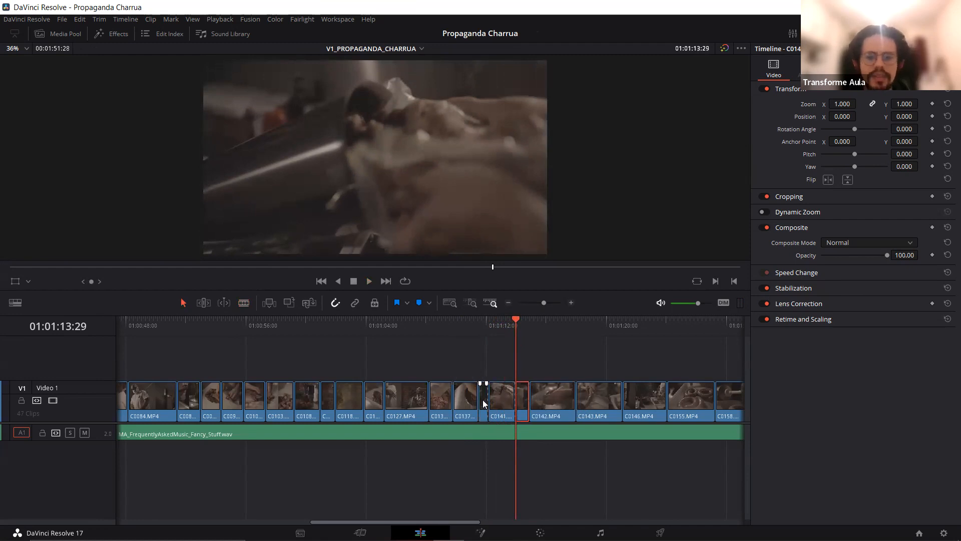
key("BackSpace")
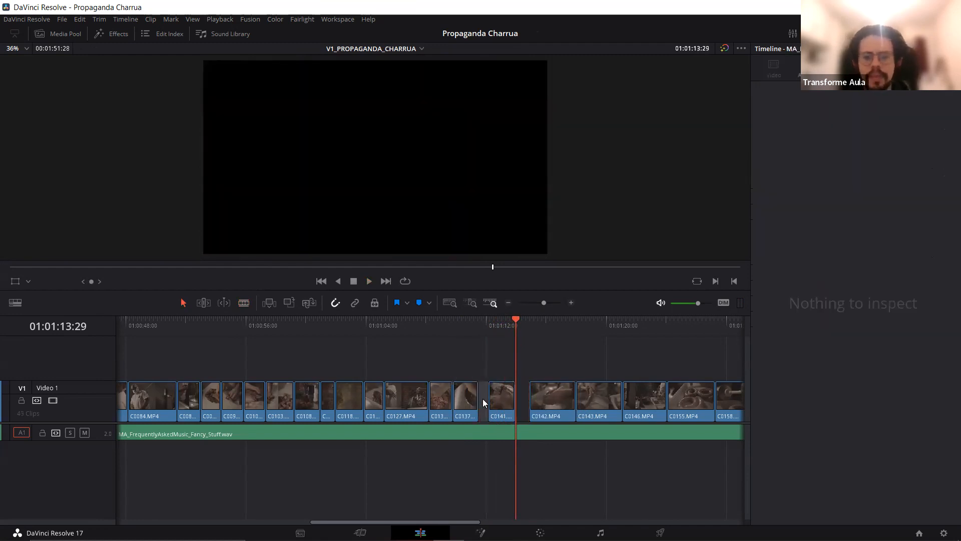
key("BackSpace")
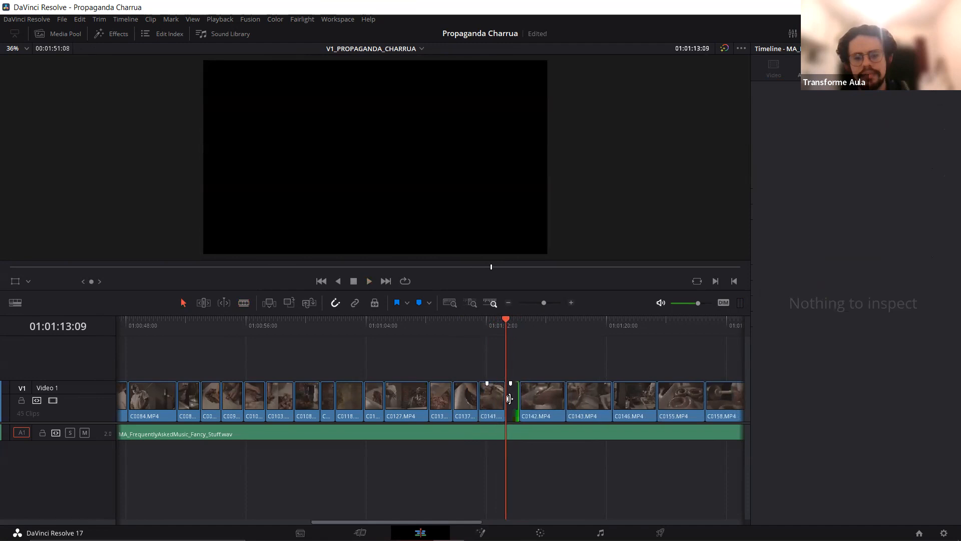
Step: Close the empty gap between clips C0141 and C0142
left_click(479, 322)
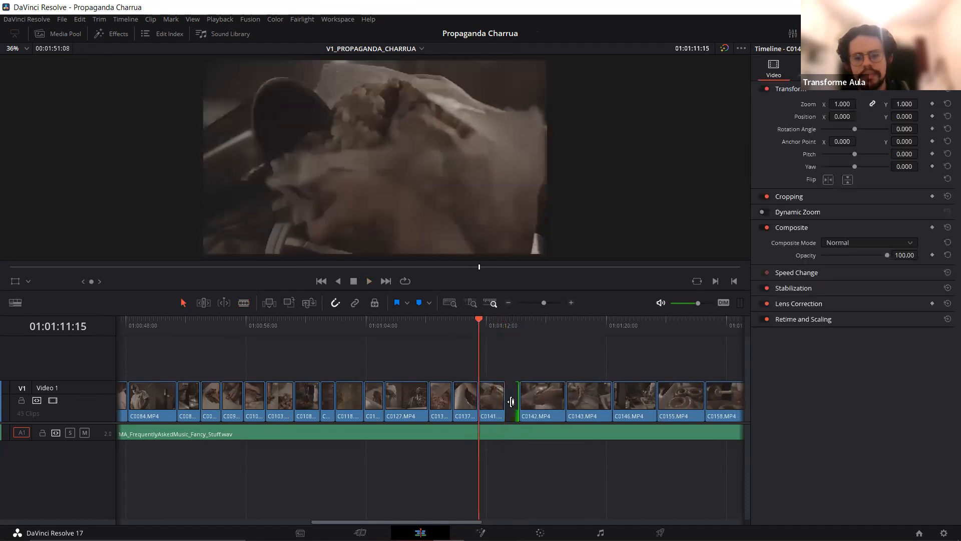
key("Up")
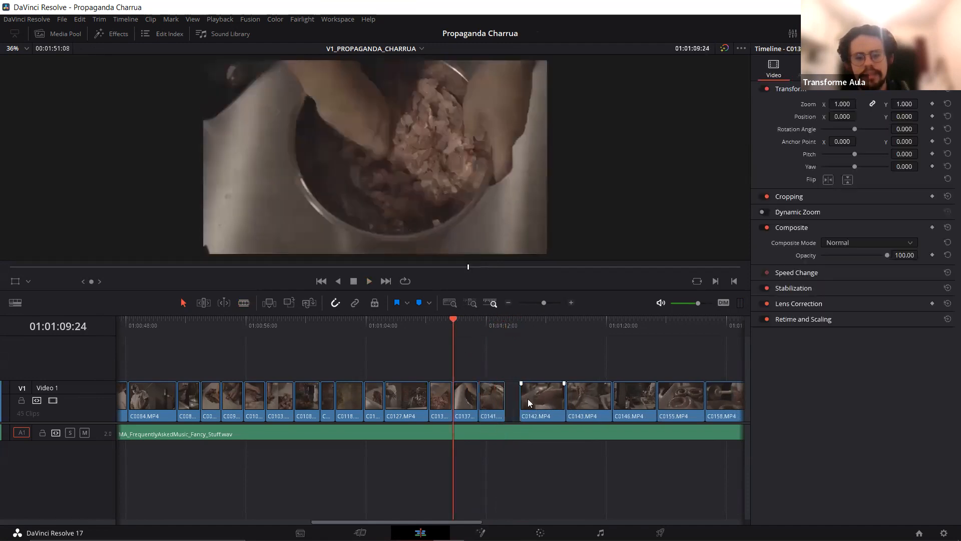
left_click(571, 303)
left_click(547, 402)
key("Delete")
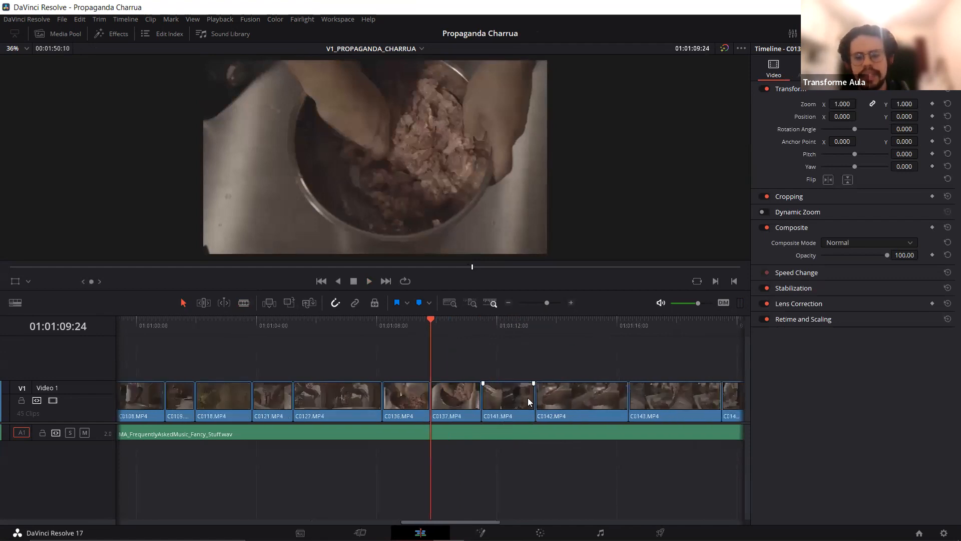
Step: Play back the recent cuts, split clip C0142 at 01:01:15:07, and delete the part after the cut along with its gap
left_click(507, 303)
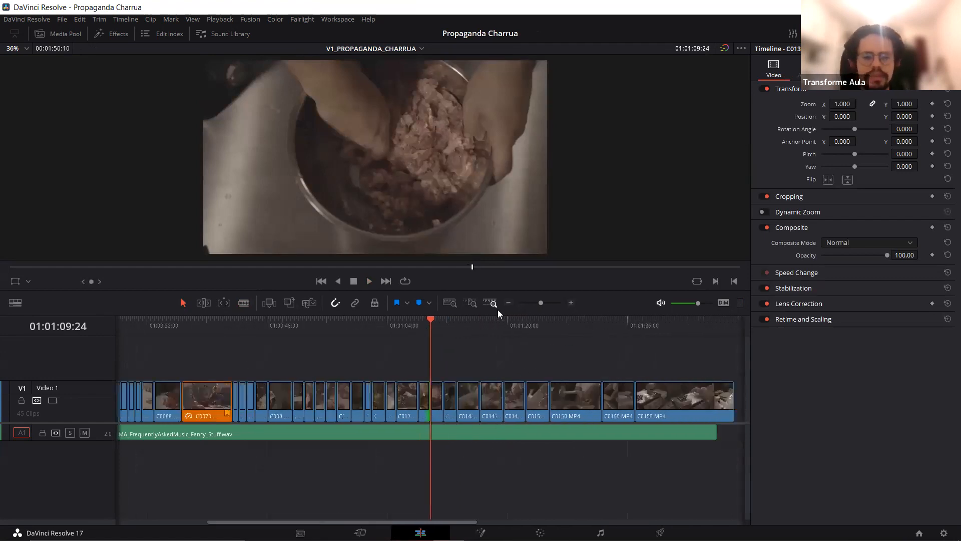
key("space")
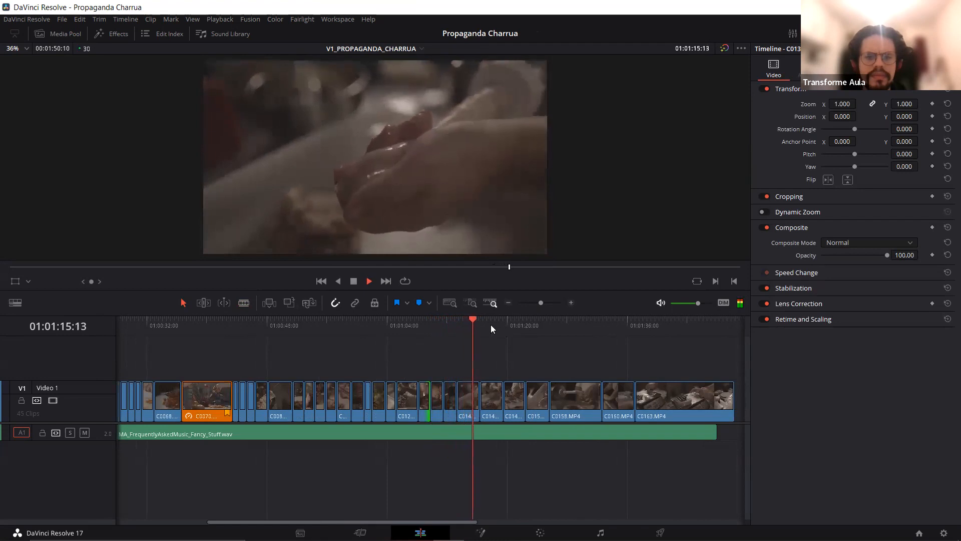
left_click(457, 319)
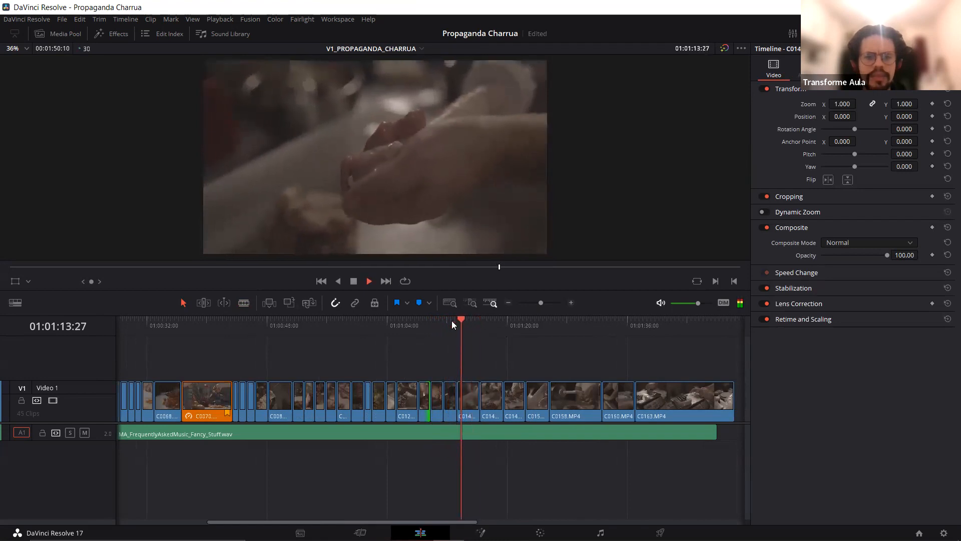
left_click(471, 399)
key("a")
left_click(474, 398)
key("BackSpace")
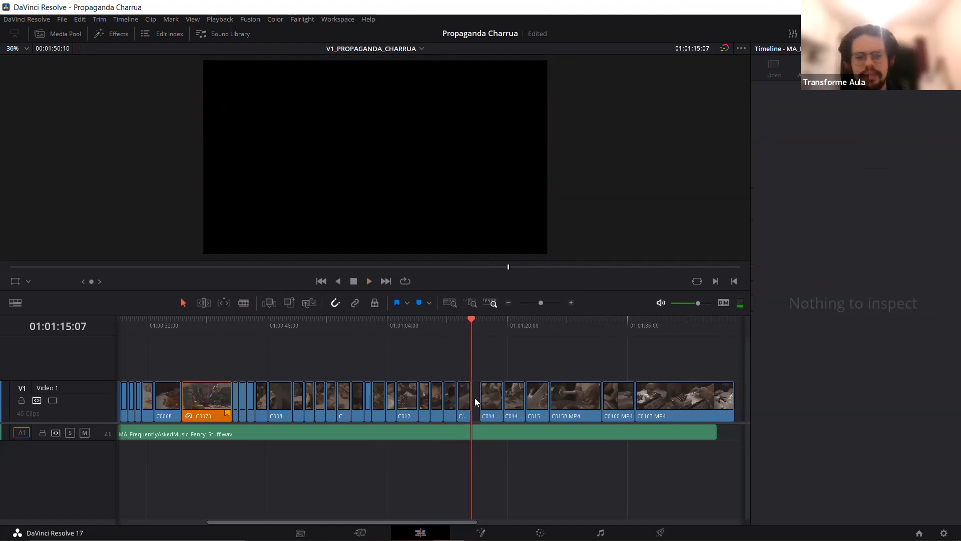
left_click(476, 401)
key("BackSpace")
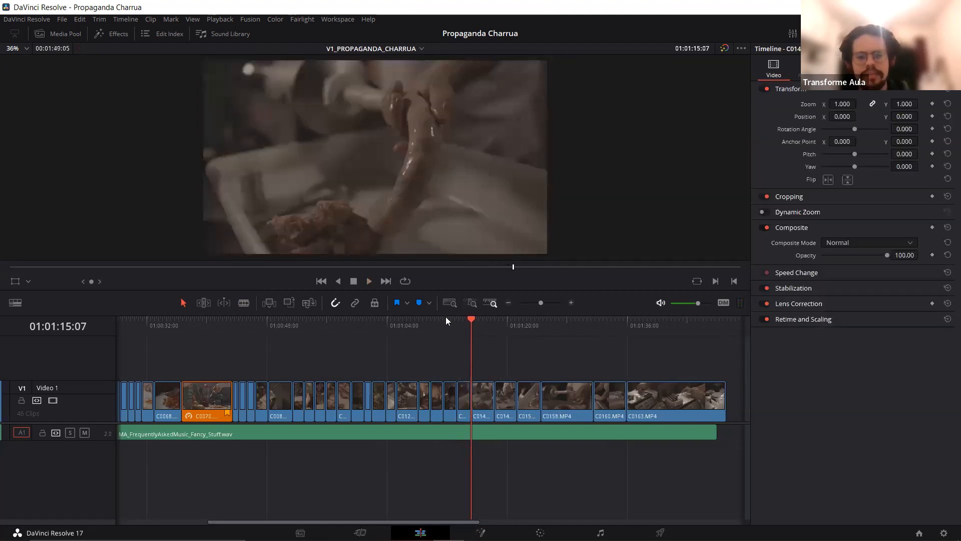
Step: Split clip C0143 at 01:01:16:24, delete the part after the cut and close the gap
left_click(446, 318)
key("space")
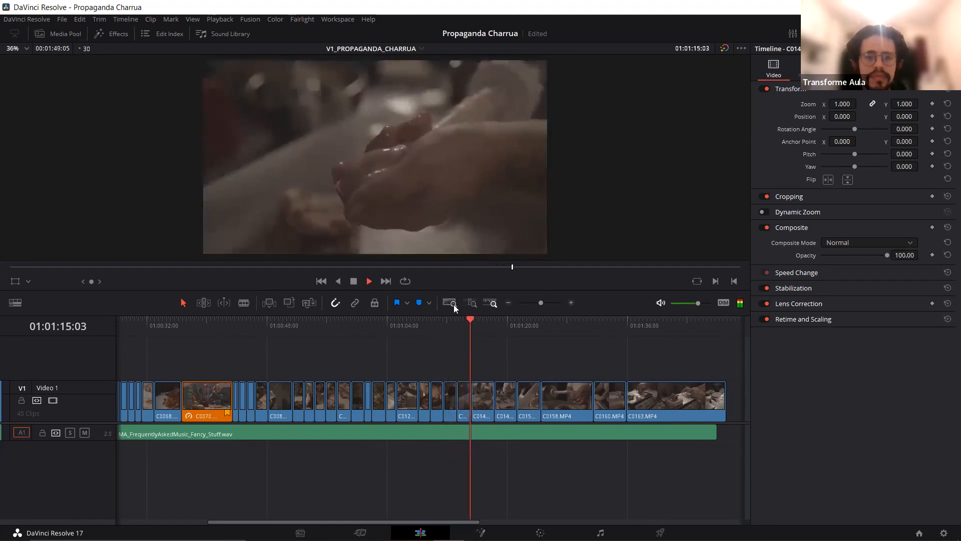
key("space")
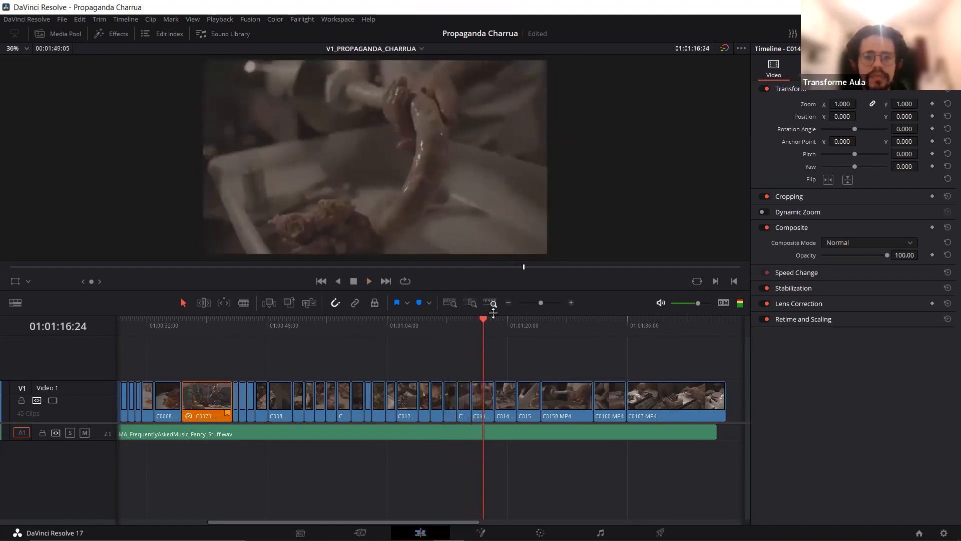
left_click_drag(490, 396, 493, 395)
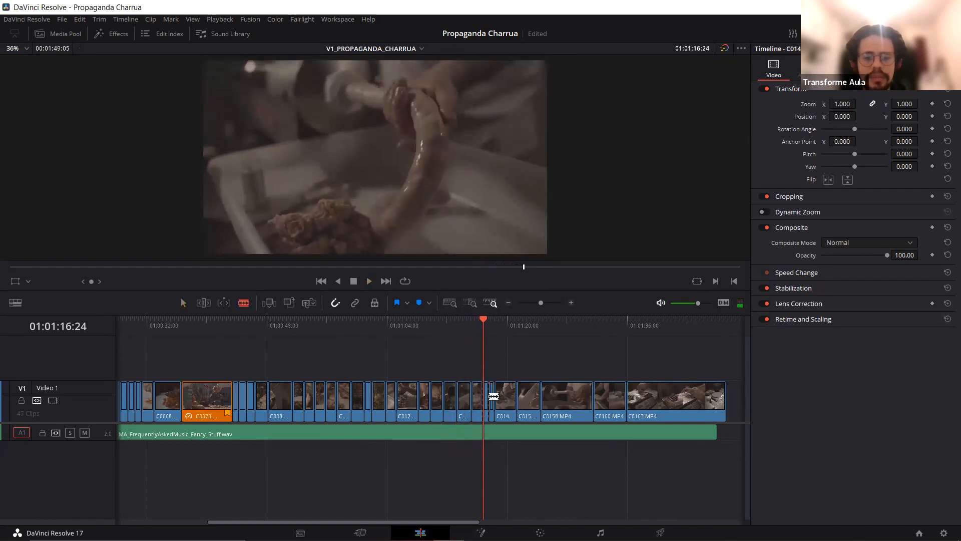
key("BackSpace")
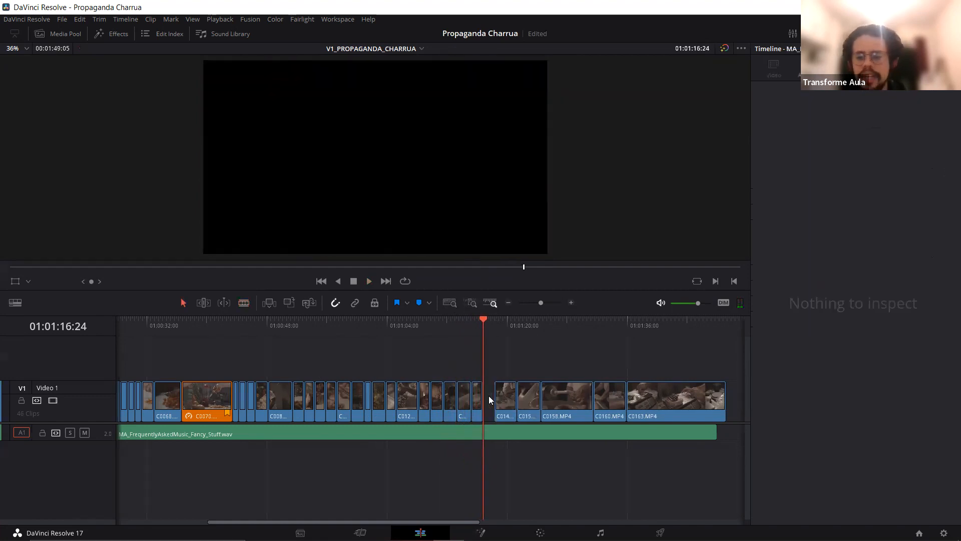
left_click(489, 395)
key("BackSpace")
Step: Play back the edit from clip C0142 to its end, and replay the whole timeline from the beginning
left_click(471, 328)
key("space")
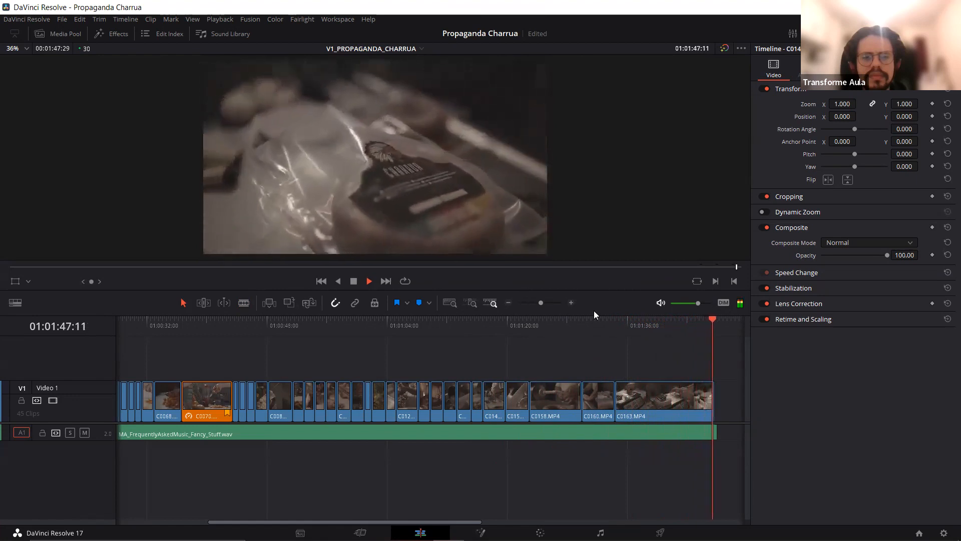
left_click(509, 303)
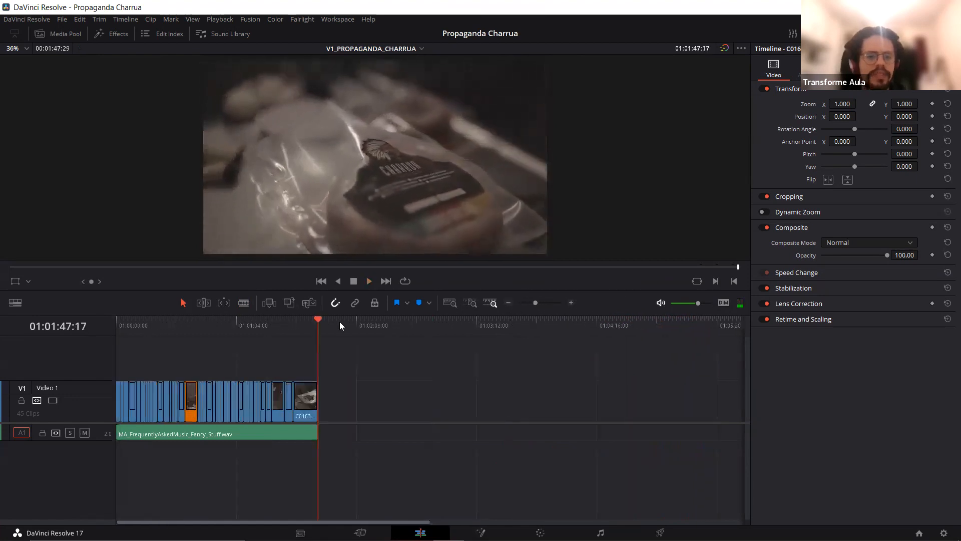
left_click_drag(317, 321, 1, 329)
key("space")
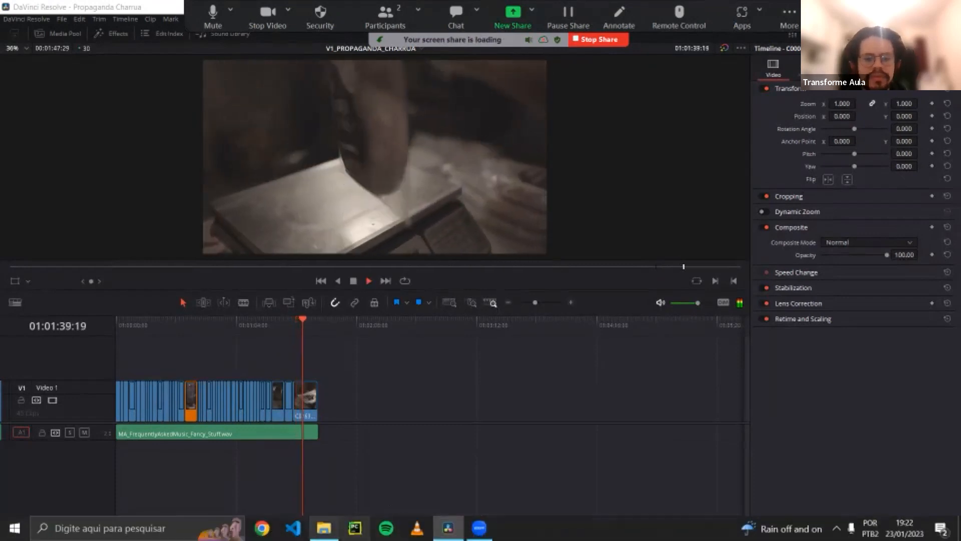
Step: Close the BK (P:) File Explorer window
mouse_move(324, 527)
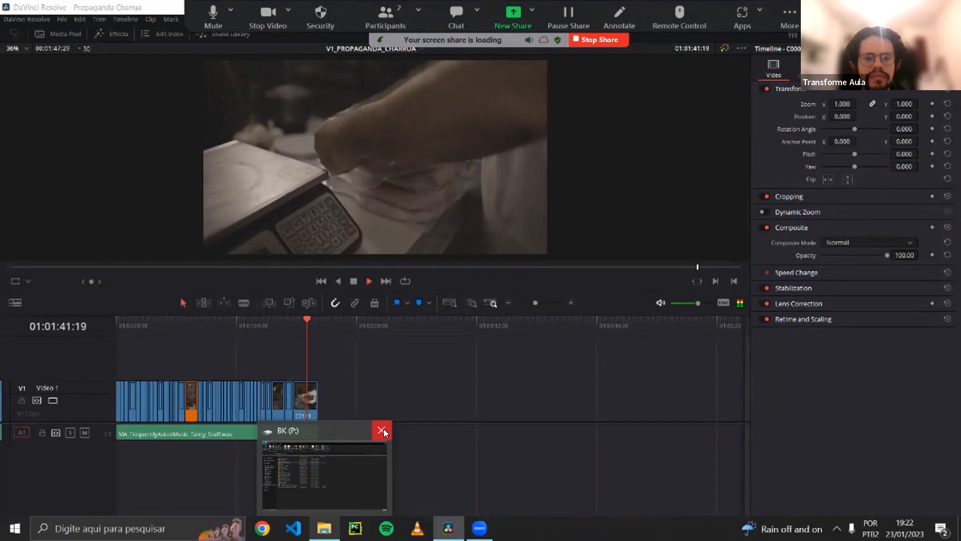
left_click(383, 430)
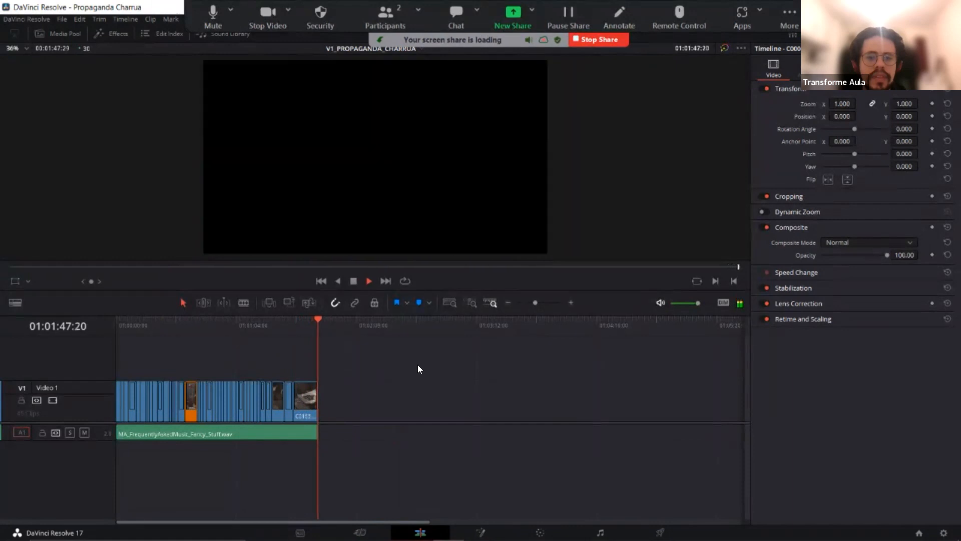
Step: Scrub back and forth through the timeline to examine the assembled cuts, and return to its beginning at 01:00:00:00
left_click_drag(188, 320, 305, 335)
left_click_drag(229, 346, 193, 345)
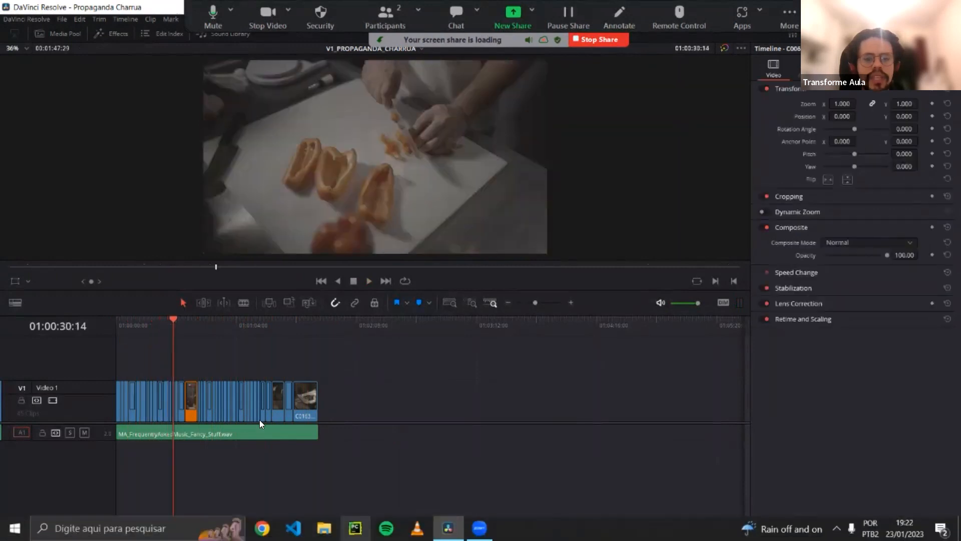
left_click_drag(161, 322, 243, 355)
left_click_drag(247, 357, 178, 391)
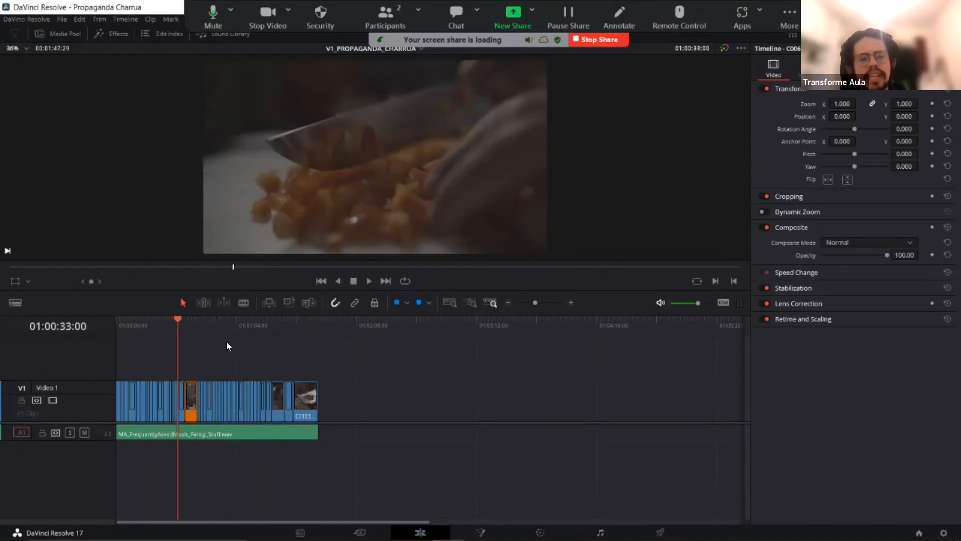
left_click_drag(249, 331, 119, 321)
left_click(202, 314)
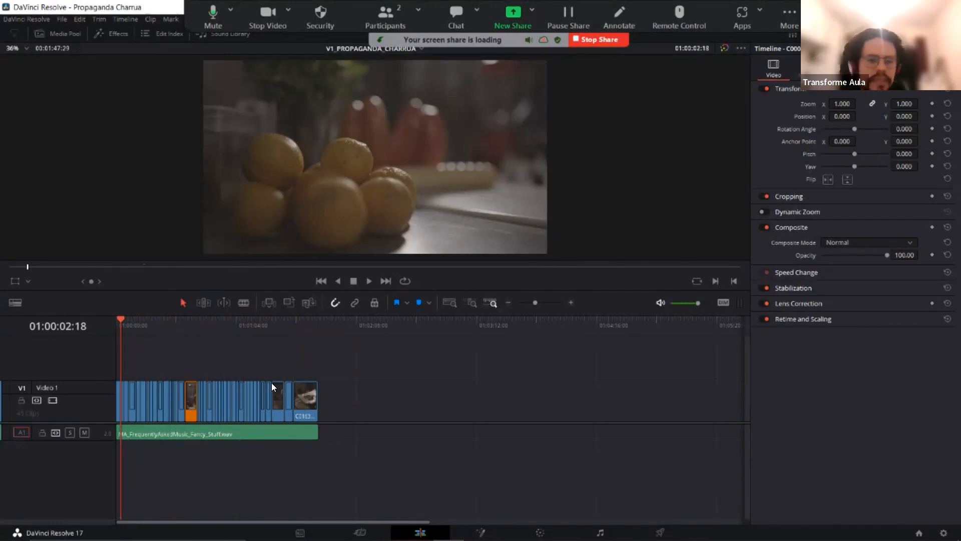
left_click_drag(121, 318, 260, 326)
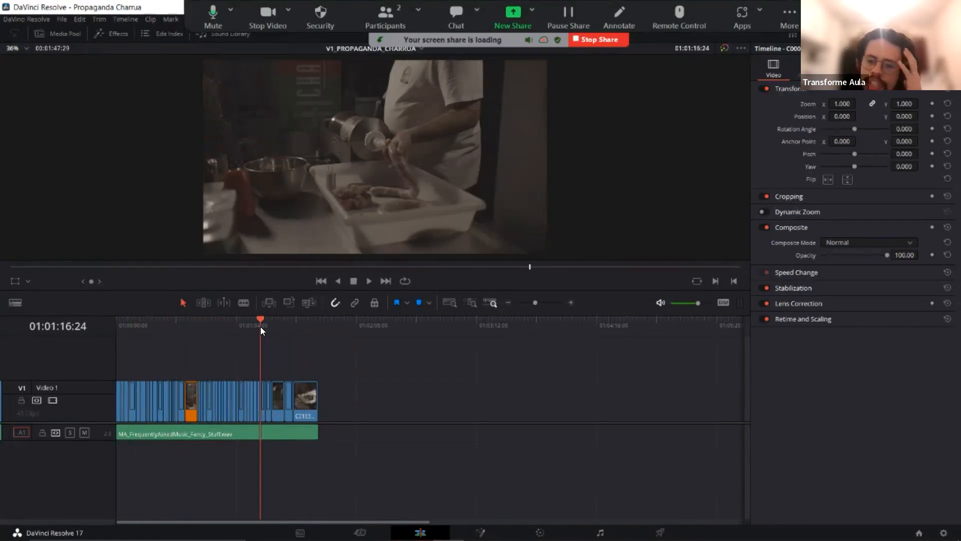
left_click_drag(261, 326, 105, 329)
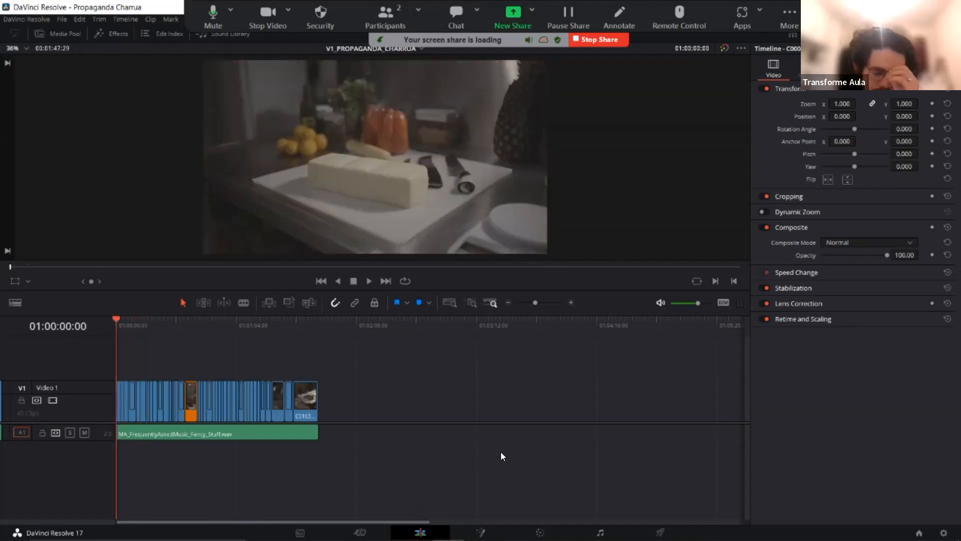
Step: Switch to File Explorer and open the AULA EDIÇÃO TEORIA folder on drive BK (P:)
mouse_move(448, 539)
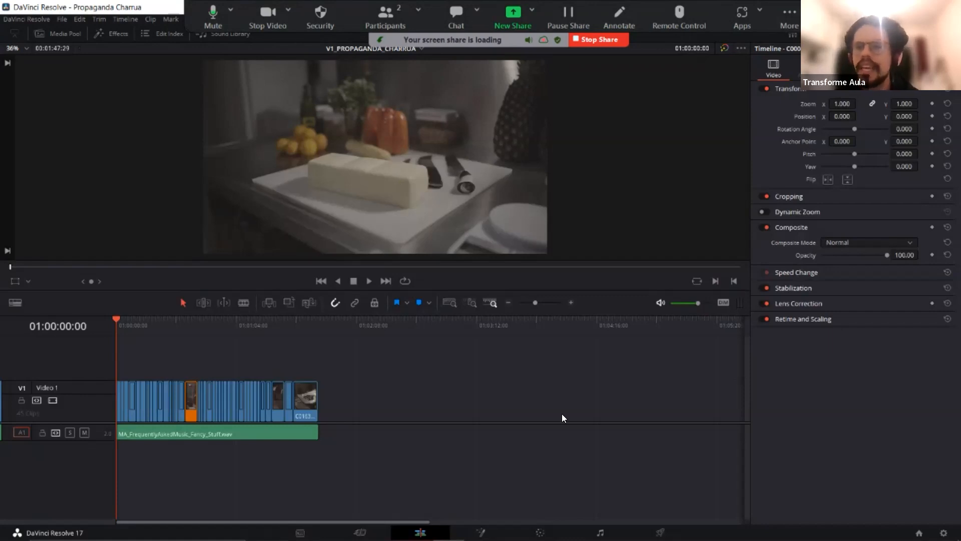
left_click(324, 528)
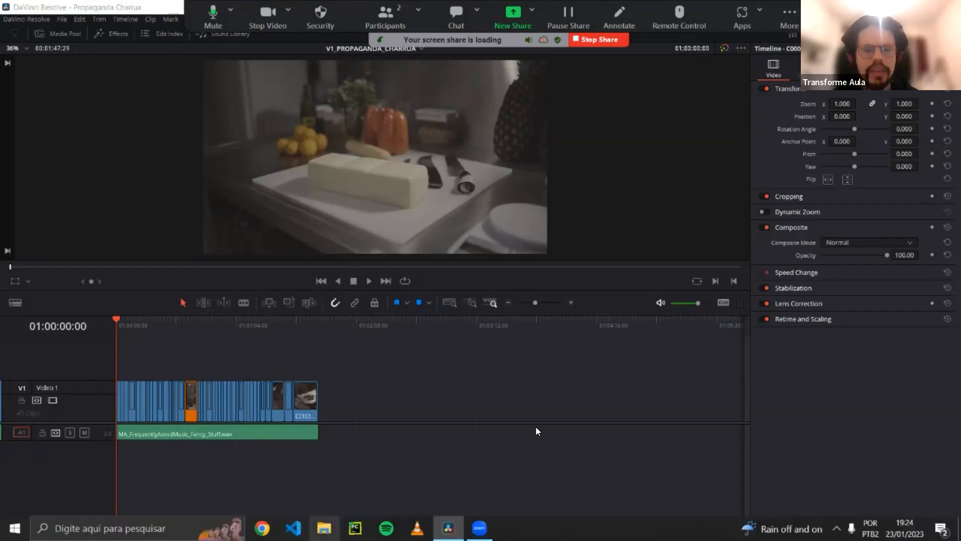
left_click(51, 326)
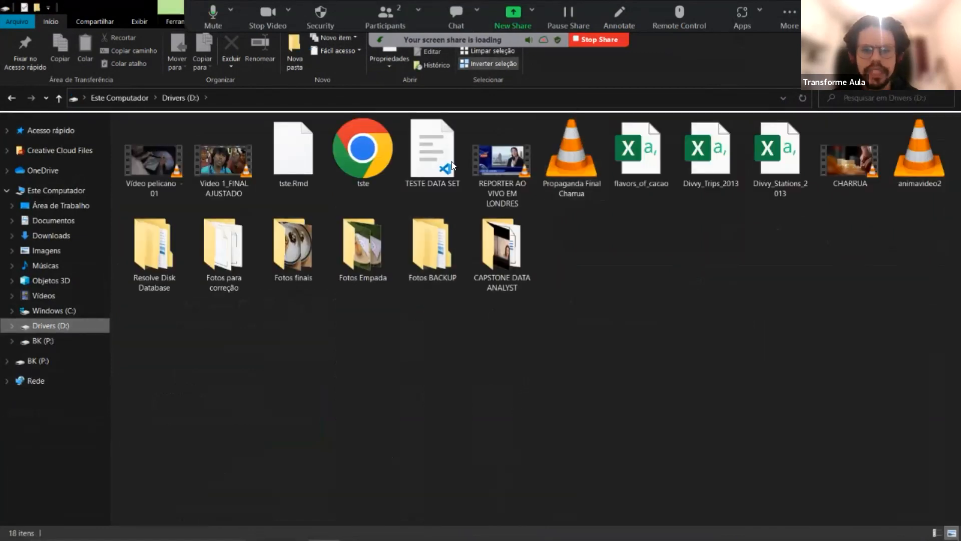
left_click(43, 341)
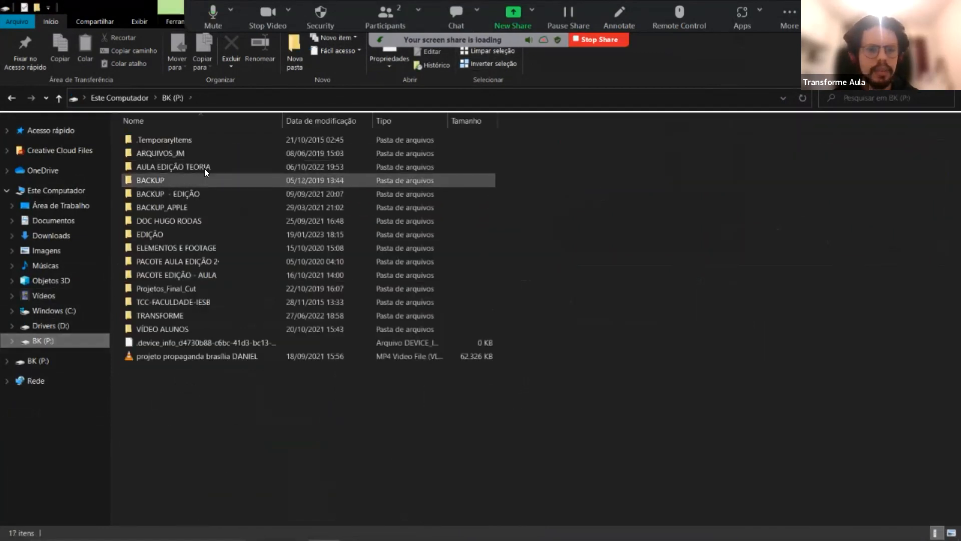
left_click(206, 167)
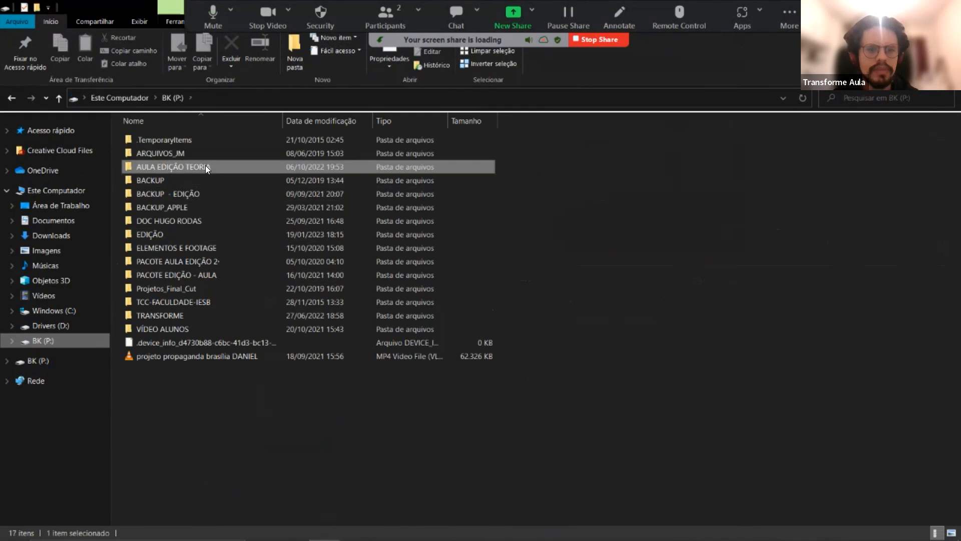
double_click(242, 166)
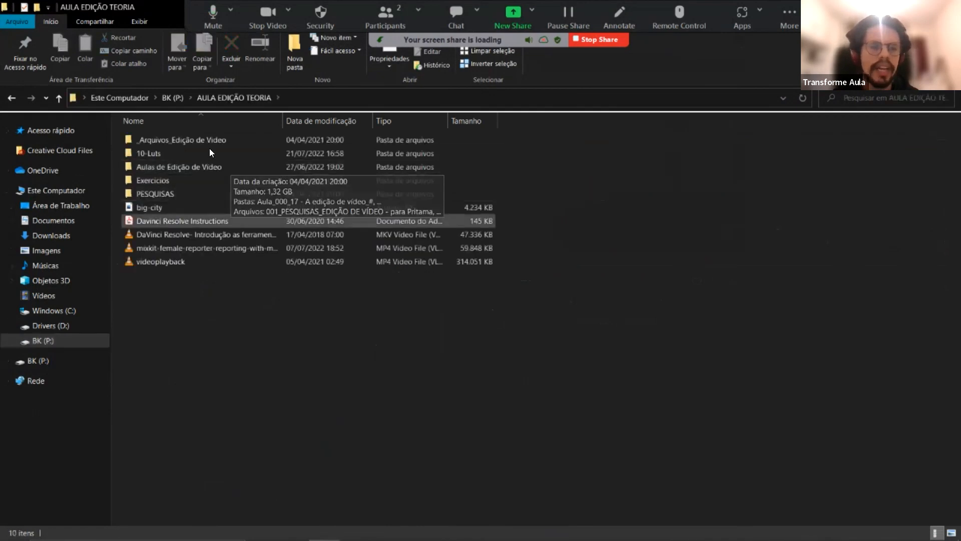
Step: Check the _Arquivos_Edição de Video folder, return to its parent folder and open Aulas de Edição de Vídeo
double_click(219, 140)
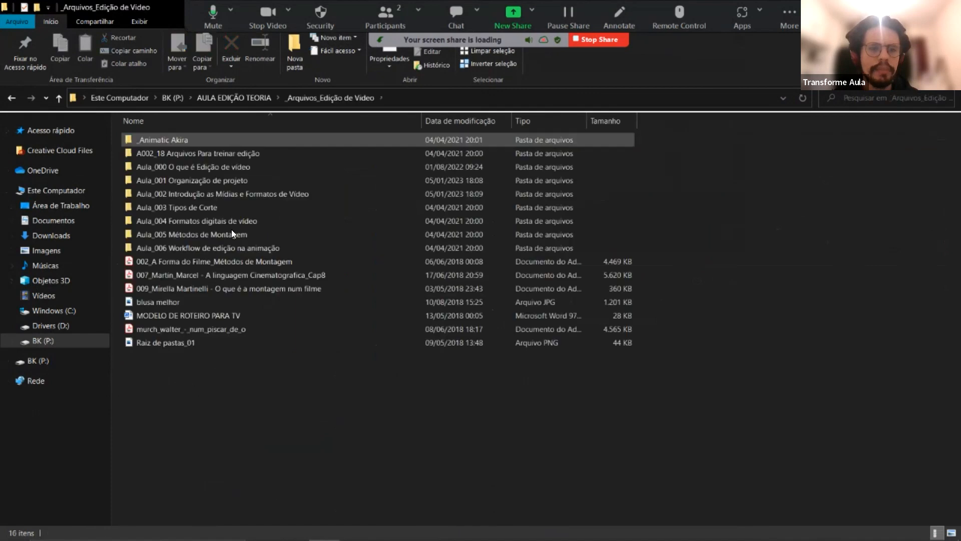
left_click(60, 98)
double_click(180, 168)
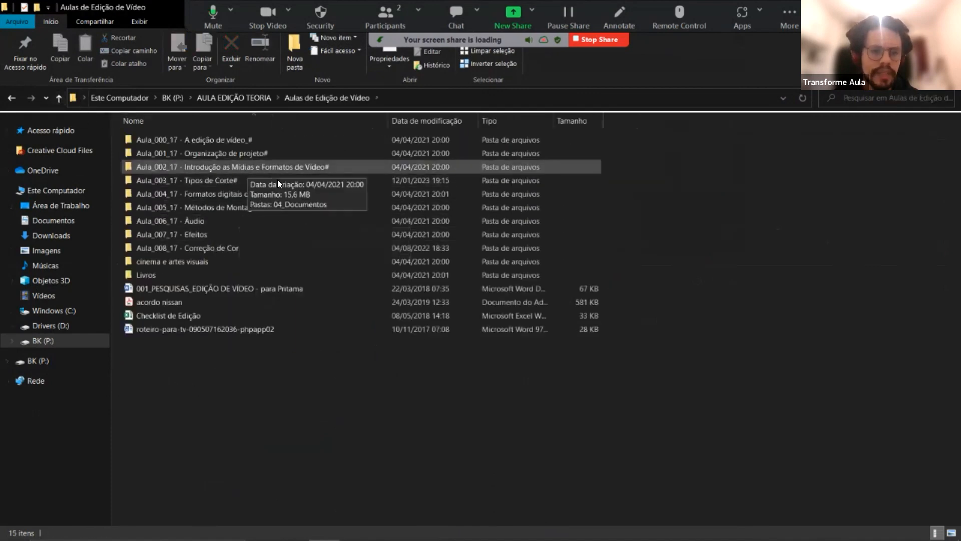
Step: Open the Aula_008_17 - Correção de Cor folder, and open the A Psicologia das Cores chart image from the desktop
double_click(268, 246)
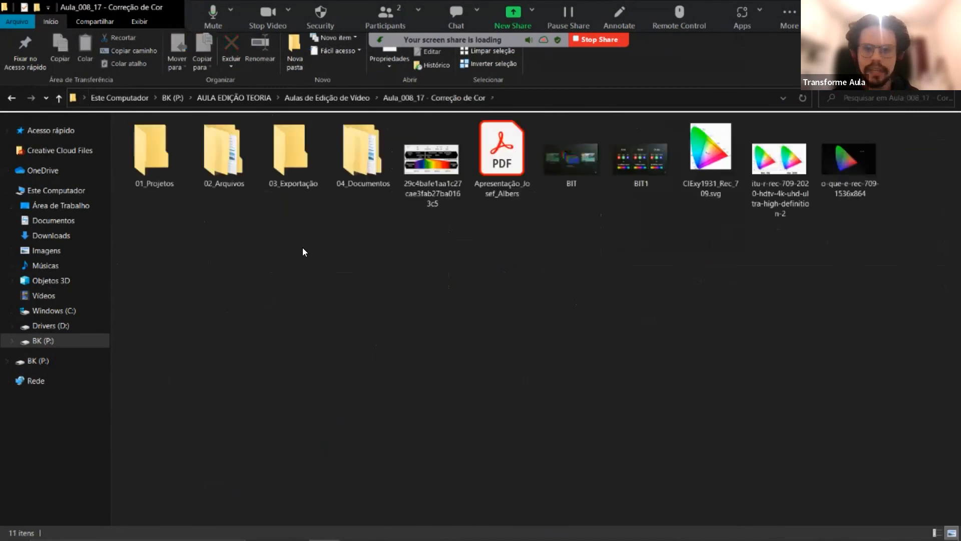
key("alt+Tab")
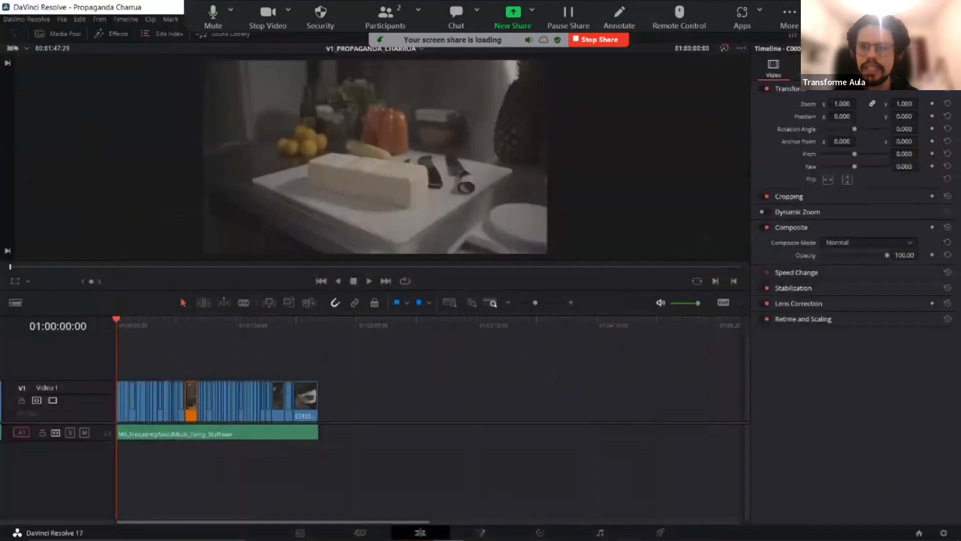
key("super+d")
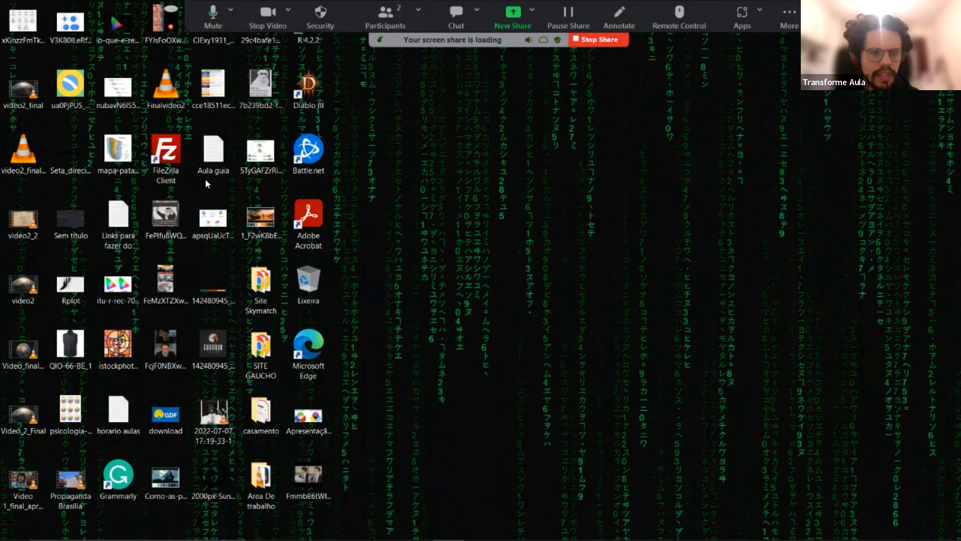
double_click(193, 82)
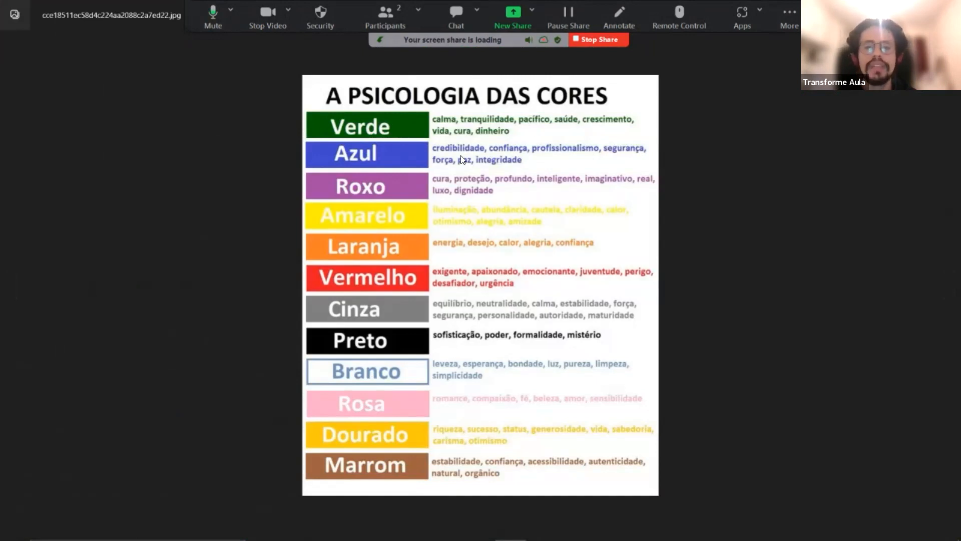
Step: Examine the color meanings in the A Psicologia das Cores chart at different magnifications and close the image
scroll(480, 269, "up", 5)
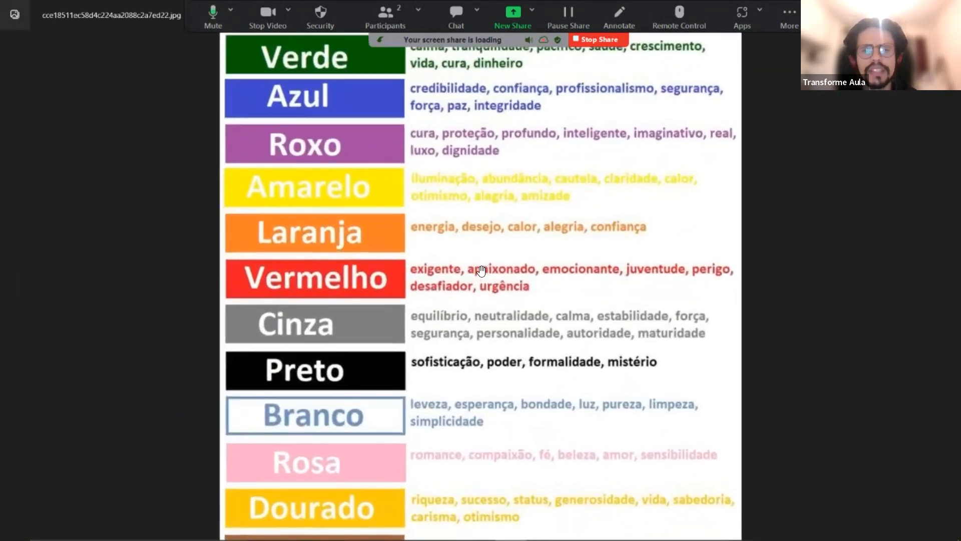
scroll(482, 271, "down", 5)
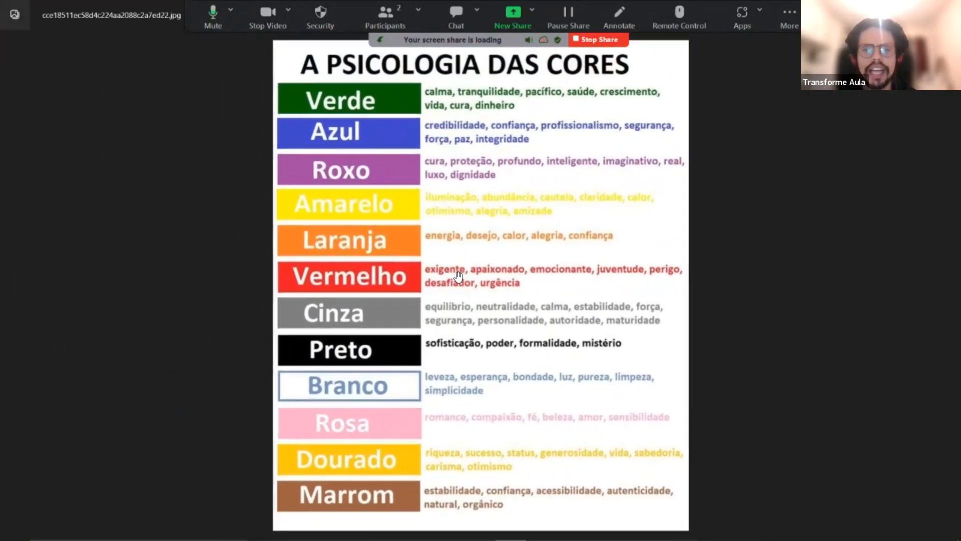
scroll(459, 276, "down", 2)
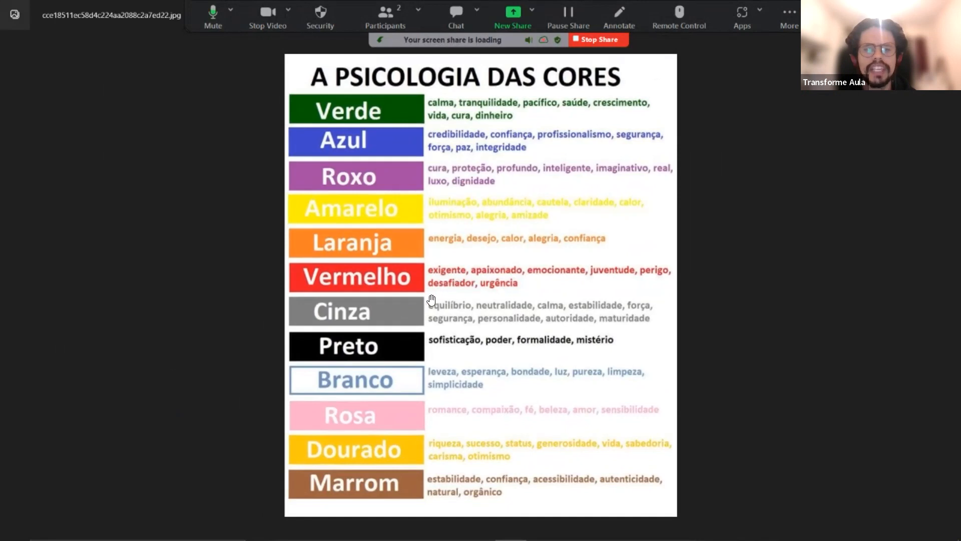
scroll(452, 305, "up", 1)
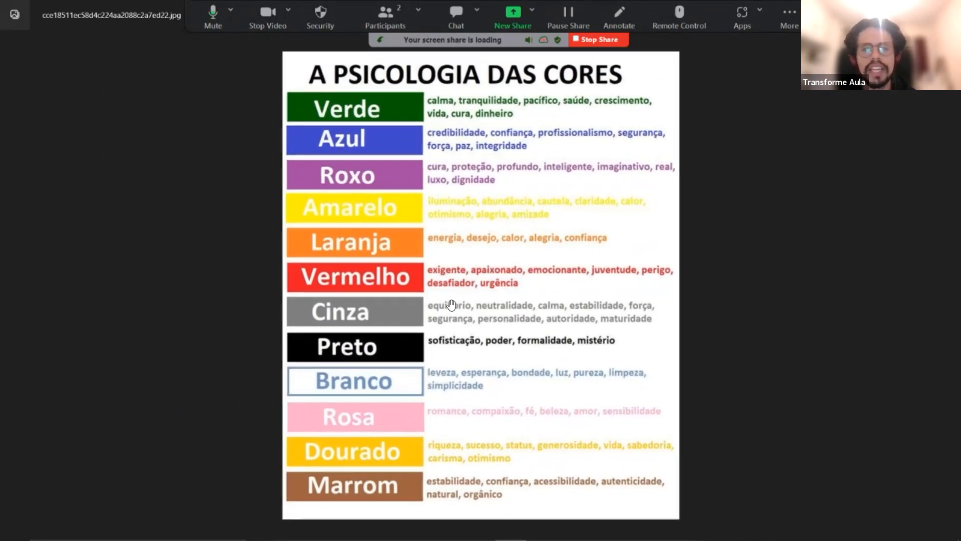
scroll(450, 303, "down", 1)
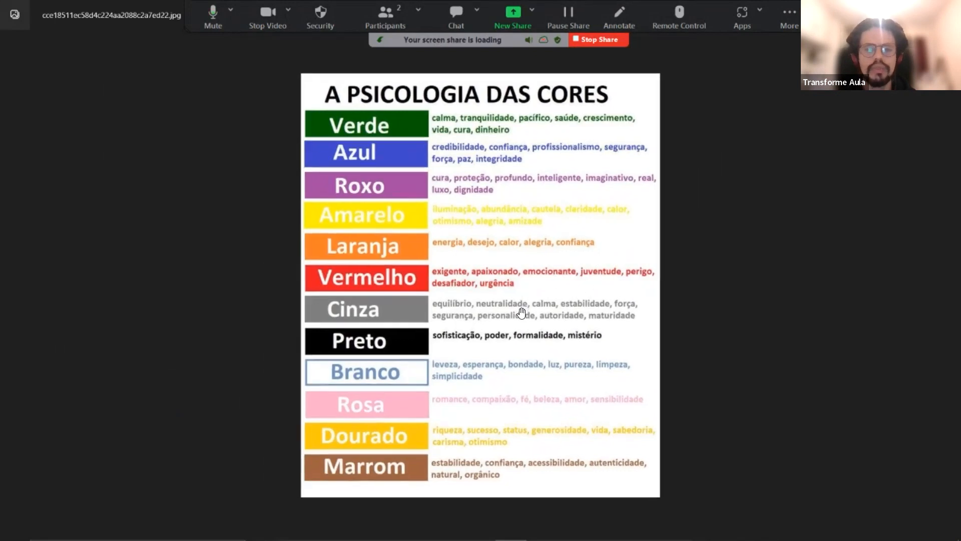
scroll(521, 305, "up", 1)
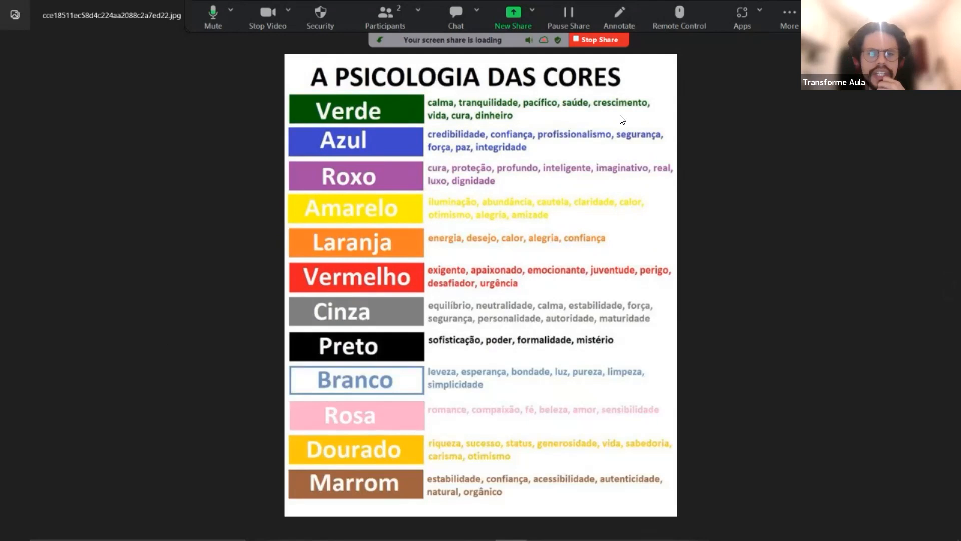
left_click(948, 8)
Step: Switch to DaVinci Resolve's Color page, hide the stills gallery and move node 01 up toward the source input of the node graph
left_click(448, 528)
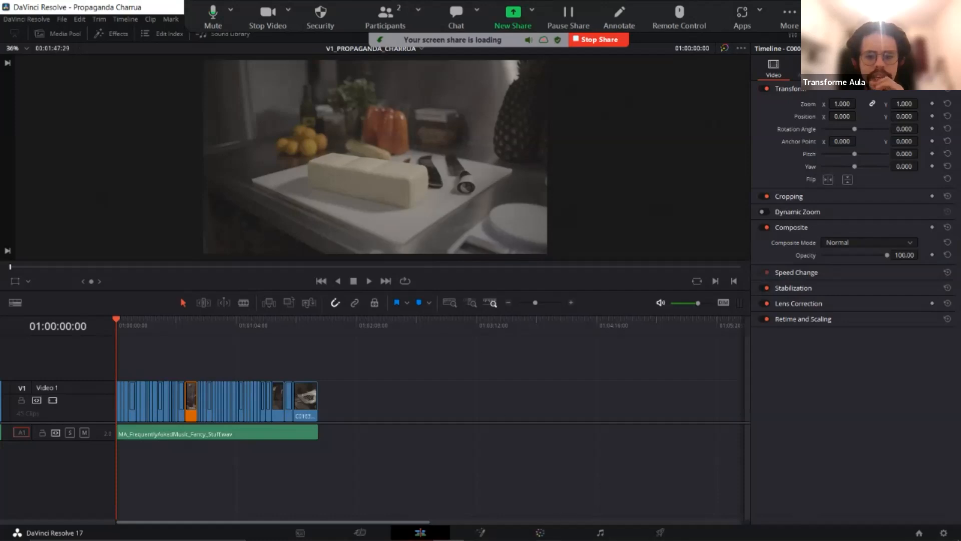
left_click(551, 532)
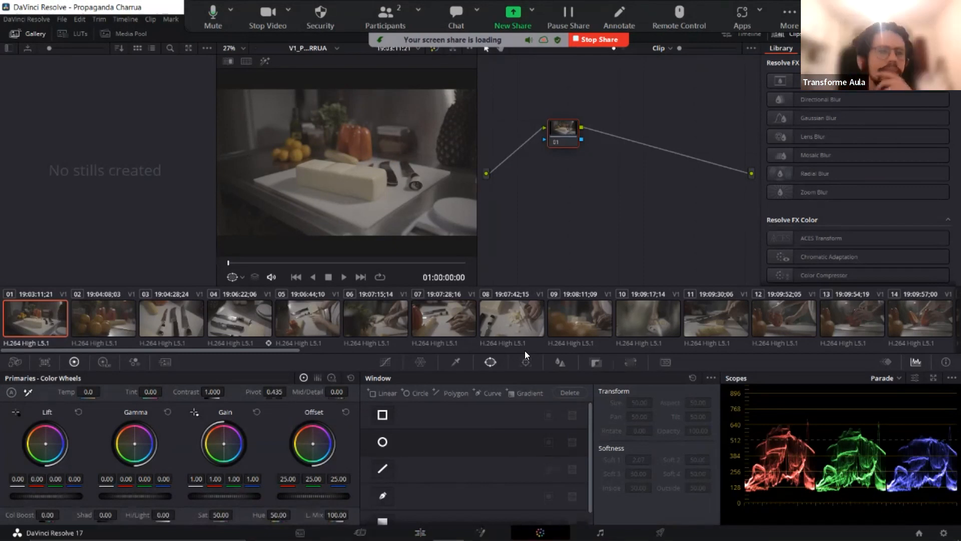
left_click(31, 35)
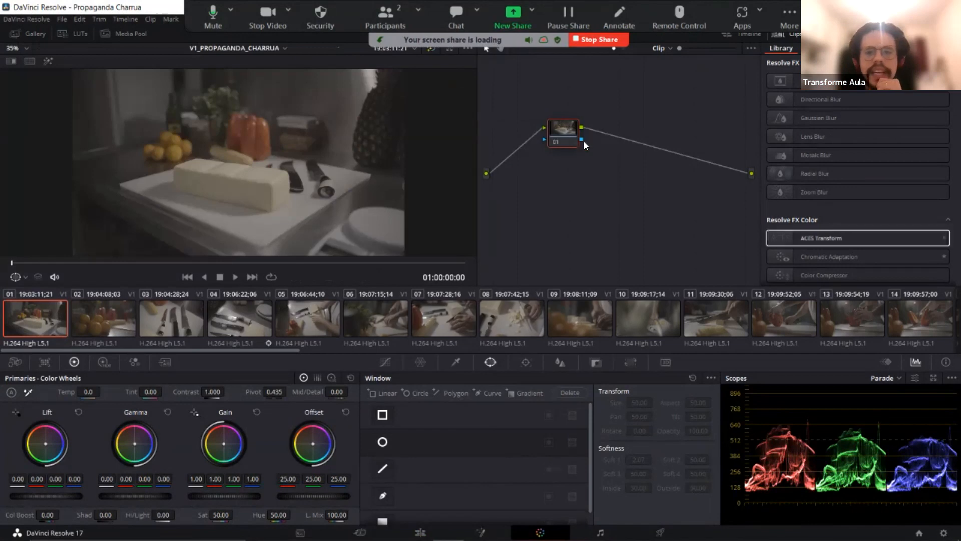
left_click_drag(551, 127, 532, 103)
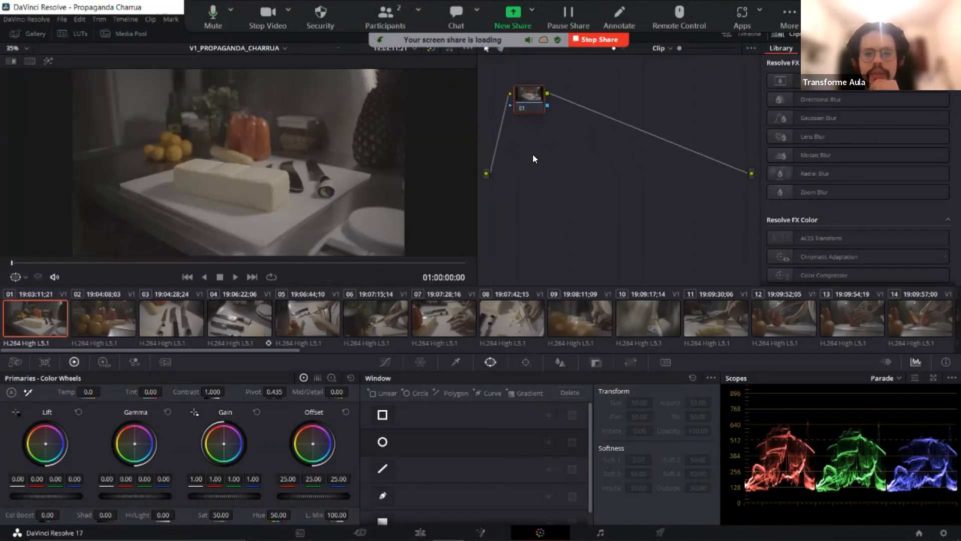
Step: Switch to File Explorer, view the BIT image about RAW processing in the Correção de Cor folder and close it
left_click(324, 535)
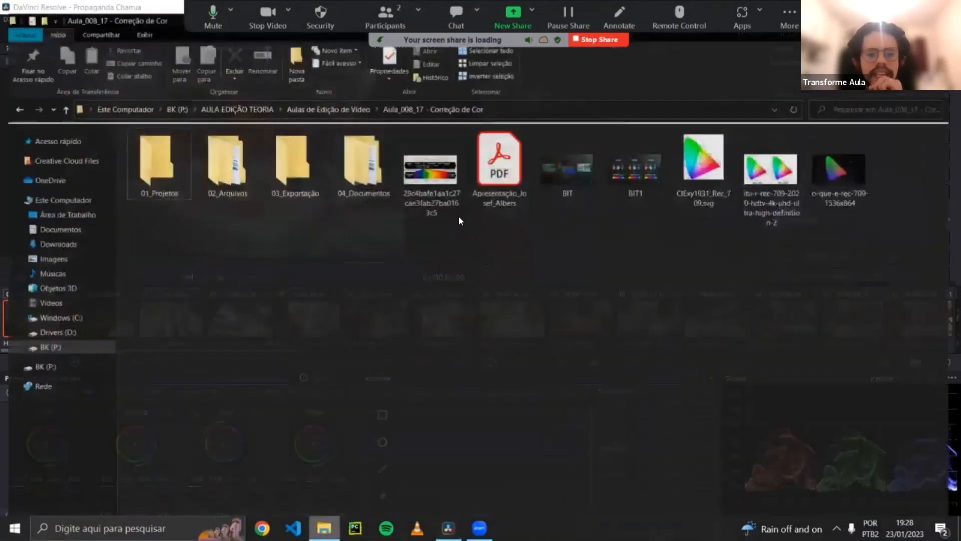
double_click(578, 171)
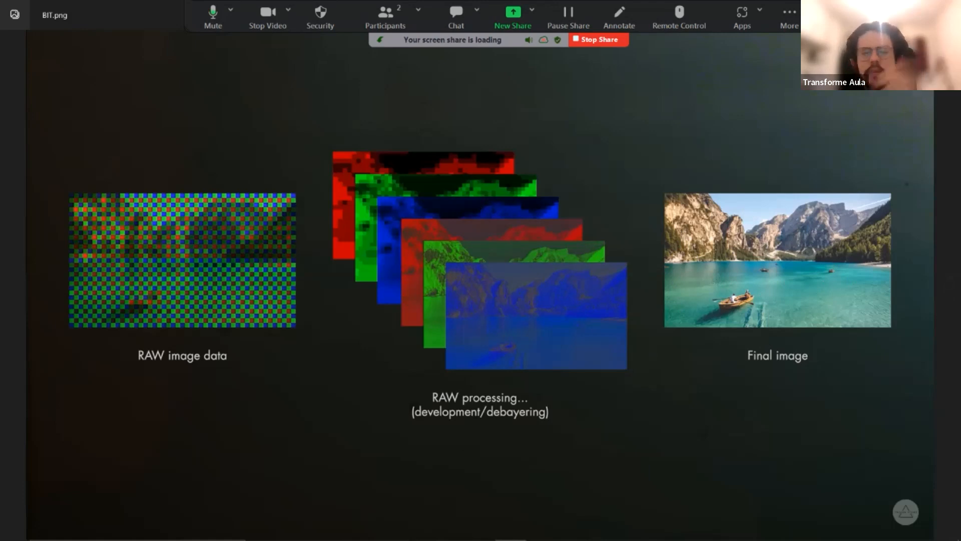
key("alt+F4")
Step: Return to DaVinci Resolve, open the Parade scopes in a floating window, enlarge it and place it over the middle of the workspace
left_click(448, 528)
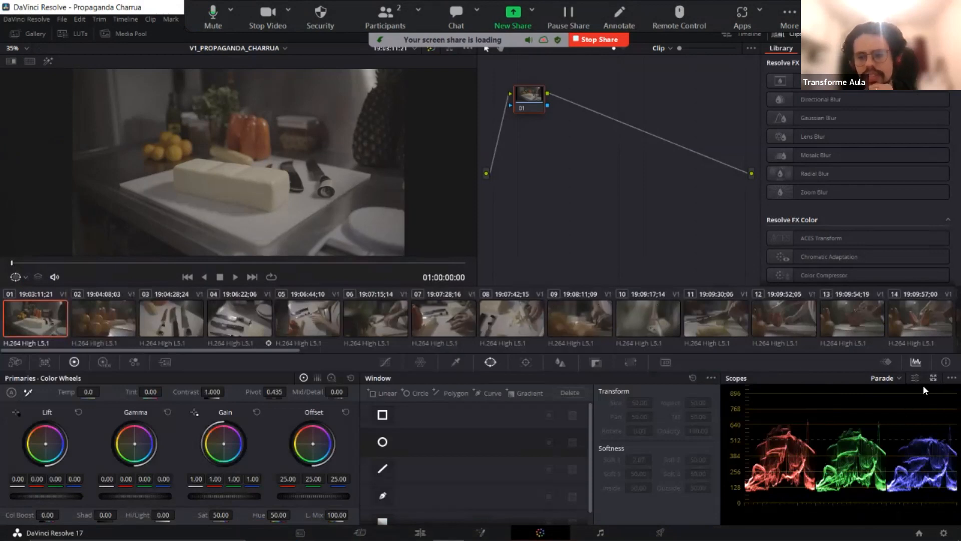
key("ctrl+shift+w")
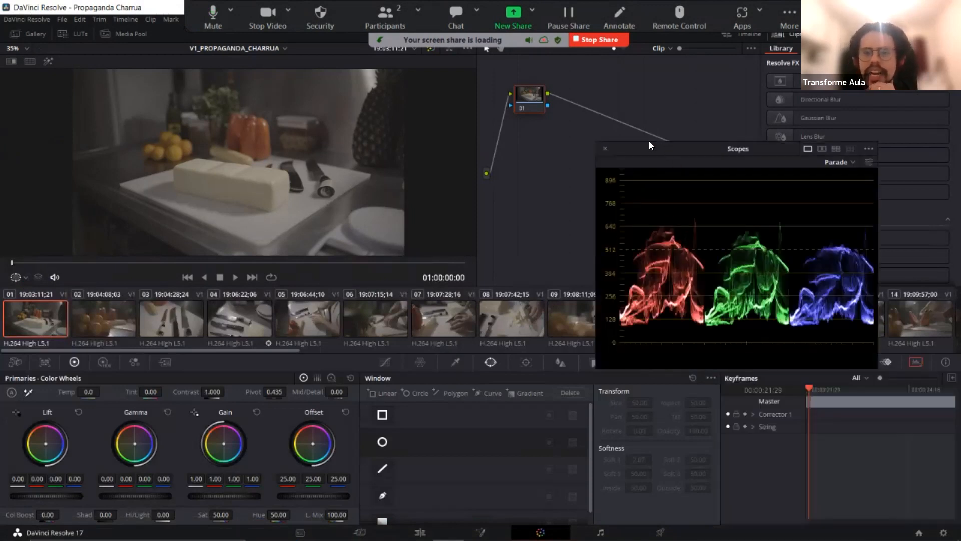
left_click_drag(650, 142, 435, 95)
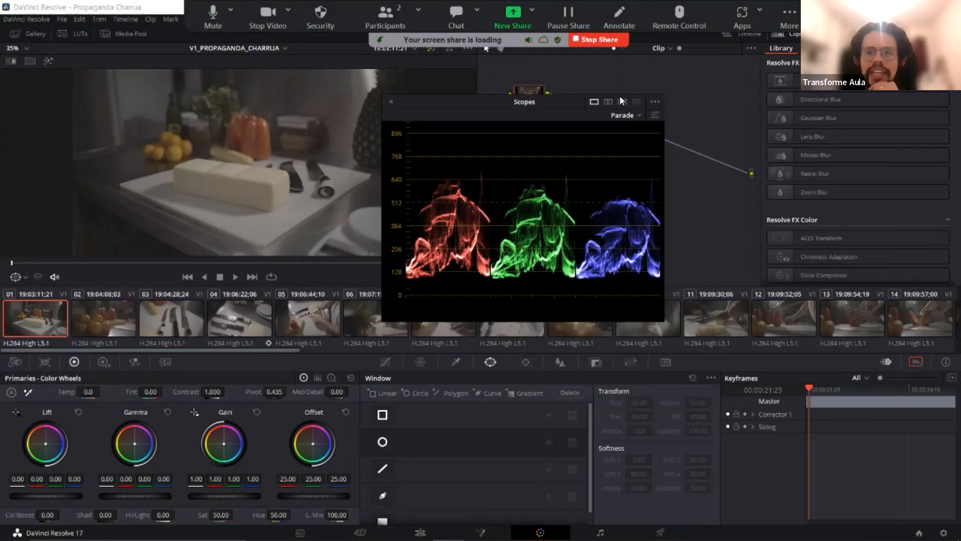
left_click_drag(533, 95, 529, 122)
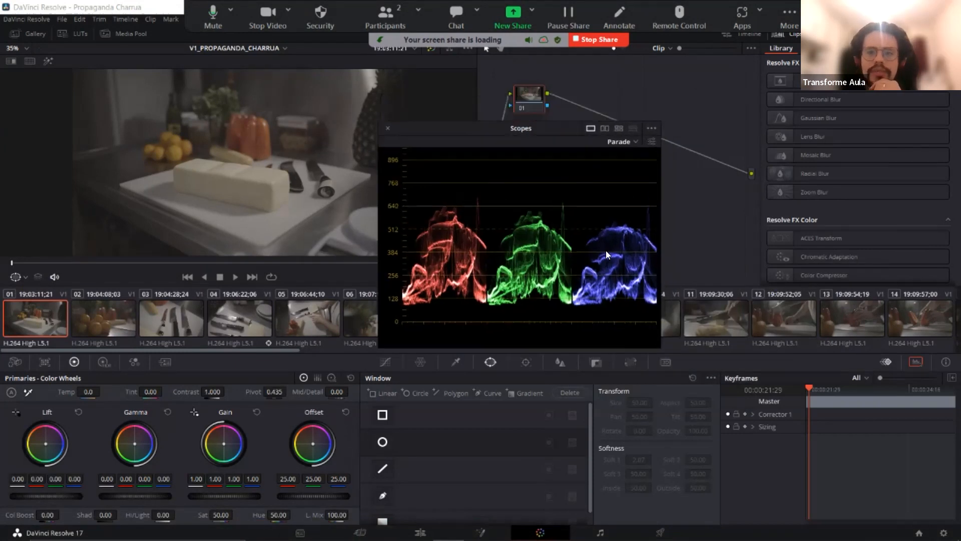
left_click_drag(657, 346, 771, 428)
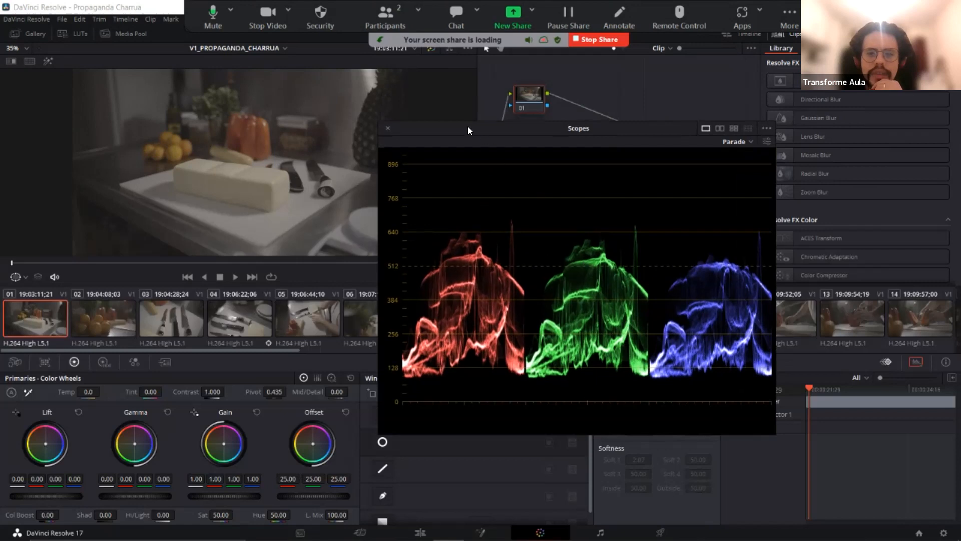
left_click_drag(467, 126, 410, 97)
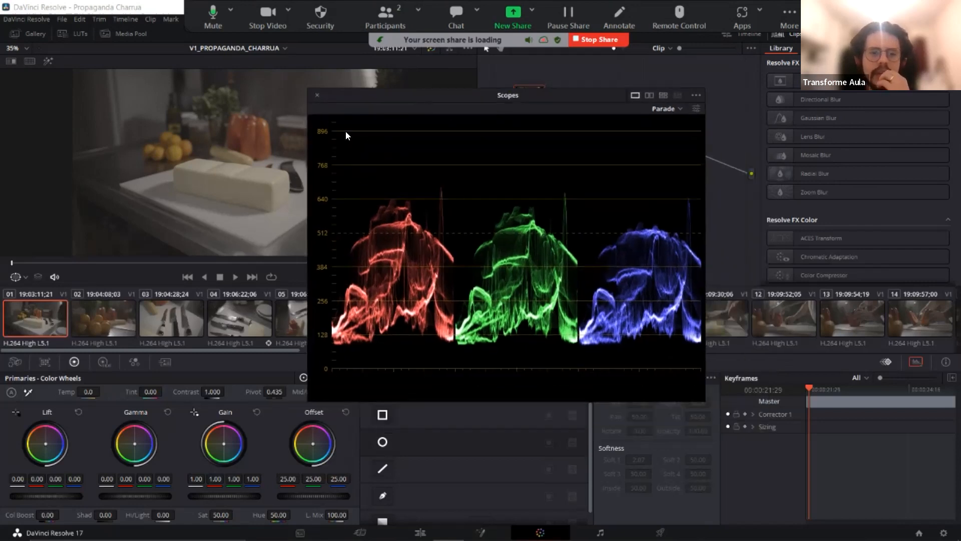
Step: Switch to File Explorer, examine the enlarged light-wavelength spectrum image in the Correção de Cor folder and close the image viewer
left_click(325, 535)
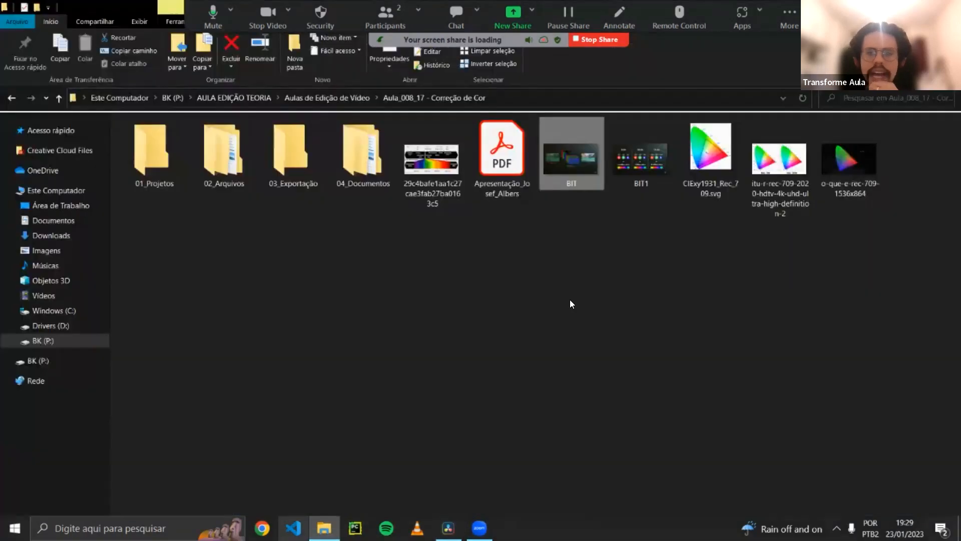
double_click(448, 159)
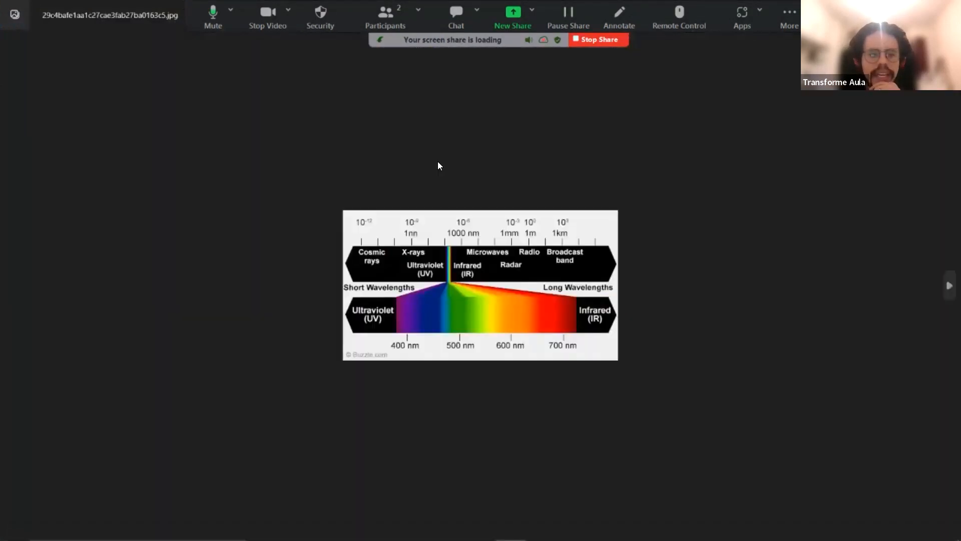
scroll(460, 409, "up", 5)
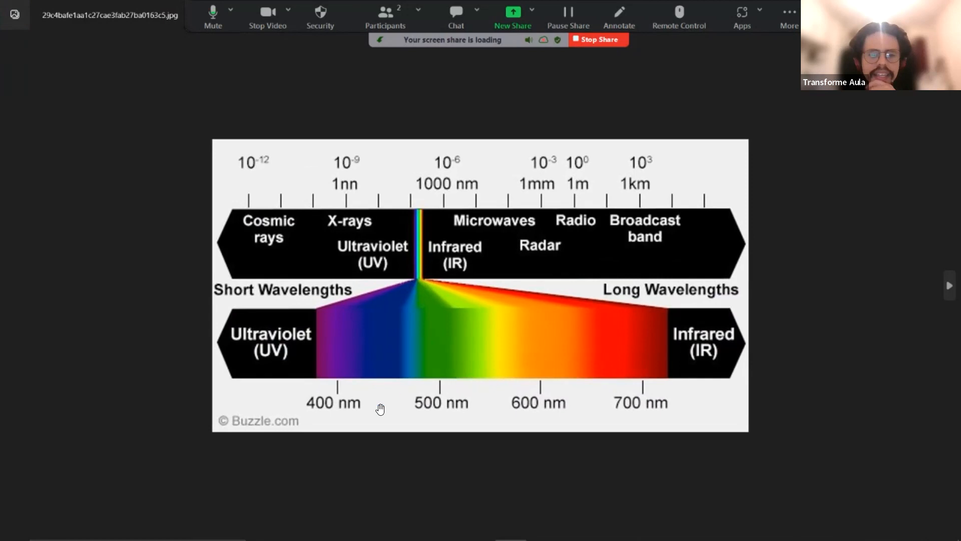
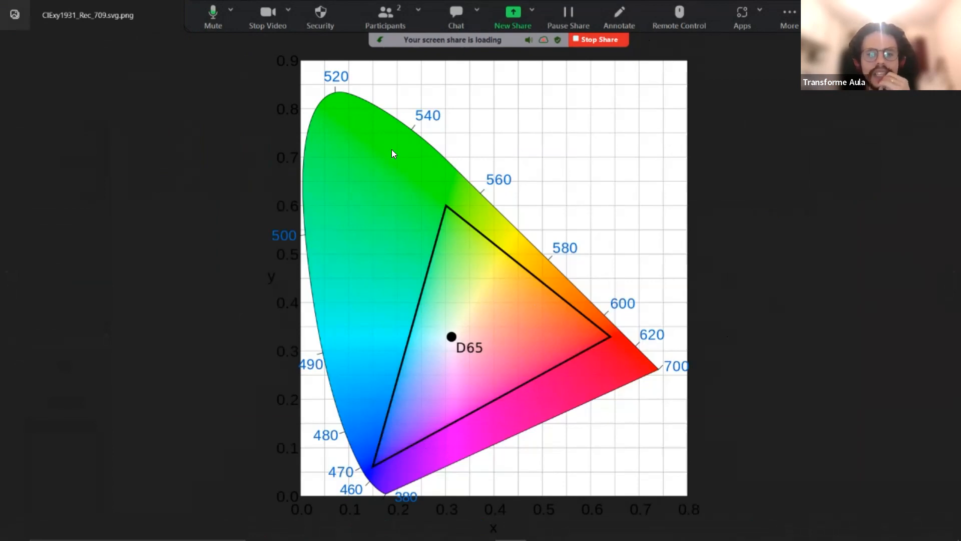
key("alt+F4")
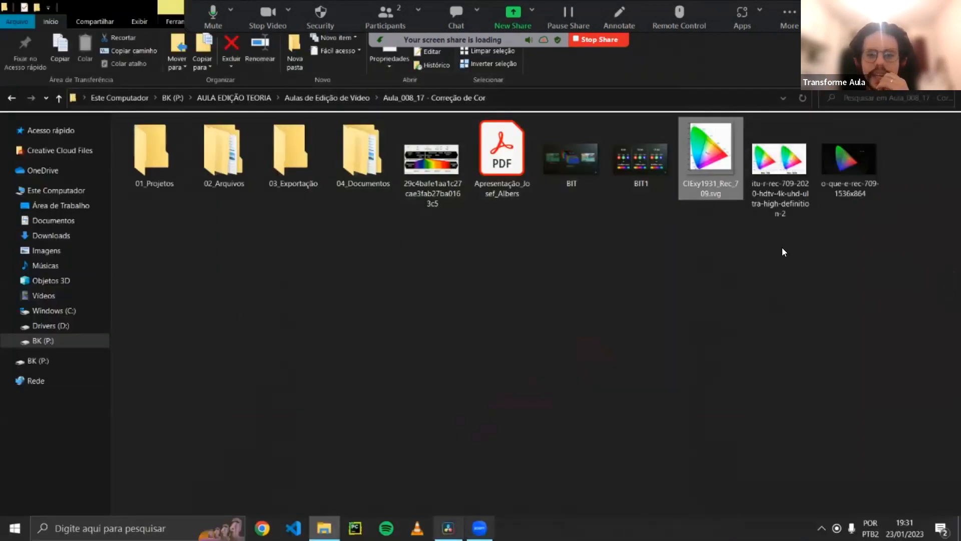
Step: View the CIExy1931_Rec_709 diagram and the Rec. 709 versus Rec. 2020 comparison image, closing each one
double_click(700, 157)
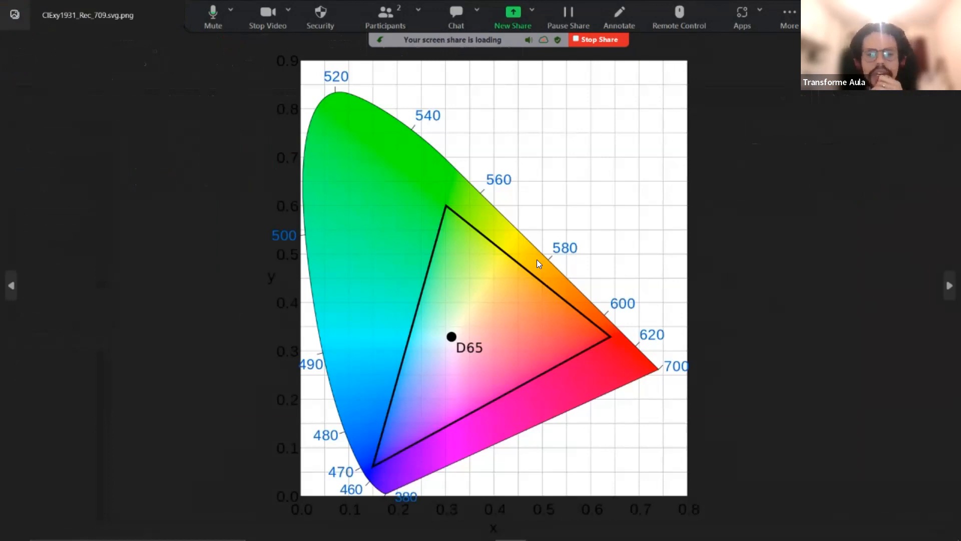
key("alt+F4")
double_click(762, 165)
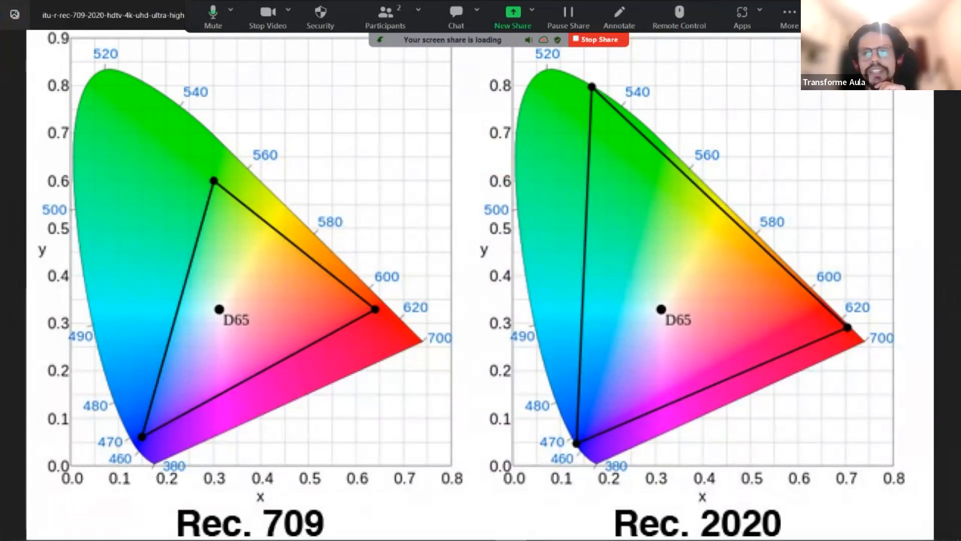
left_click(948, 11)
Step: Return to DaVinci Resolve and examine the kitchen shot with the Waveform scope and the Vectorscope
left_click(448, 528)
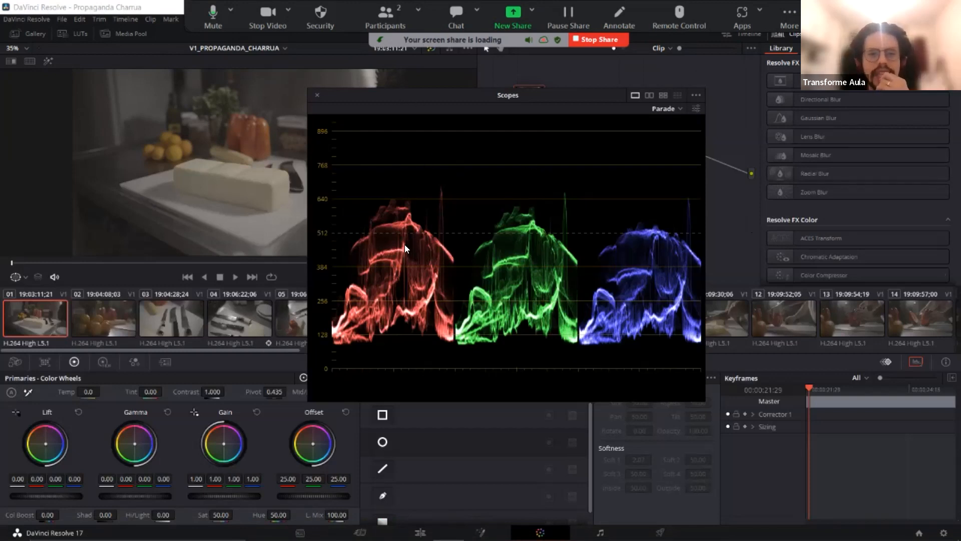
left_click(673, 110)
left_click(675, 135)
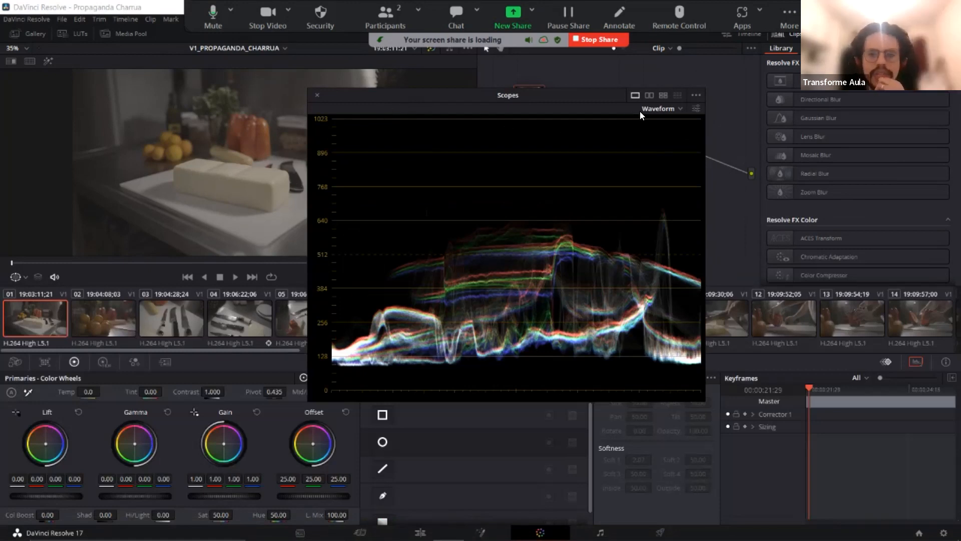
left_click(660, 108)
left_click(663, 146)
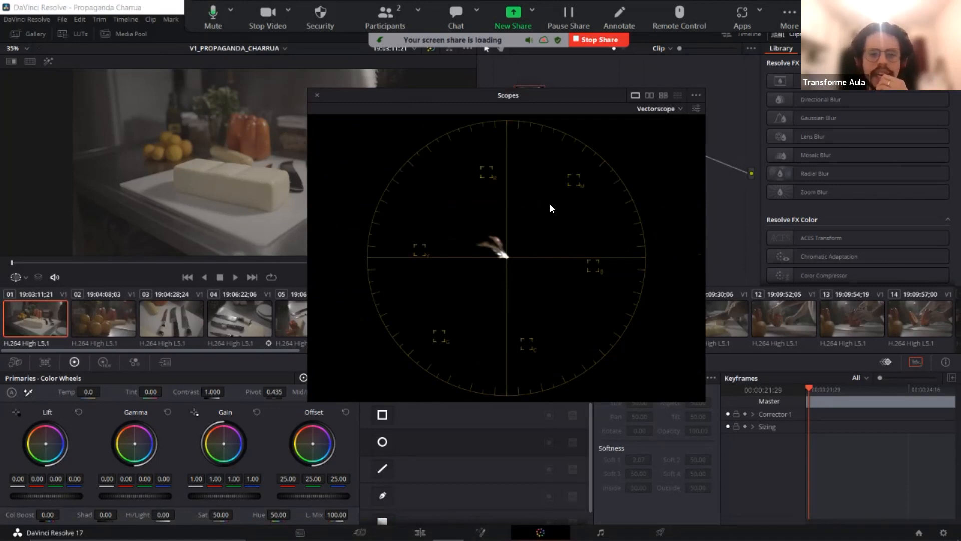
Step: Set the scope display to CIE Chromaticity and move the Scopes window clear of the viewer image
left_click(667, 110)
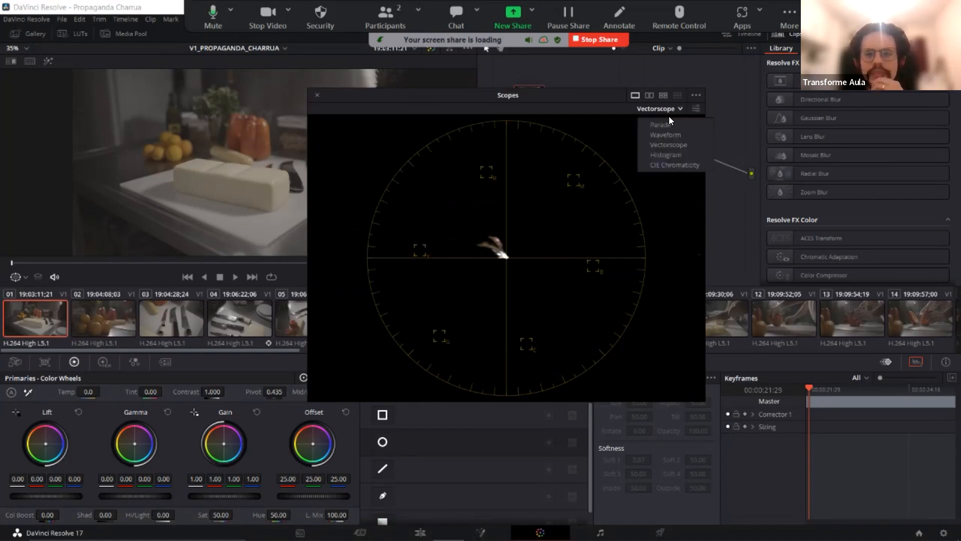
left_click(669, 164)
left_click_drag(432, 99, 625, 108)
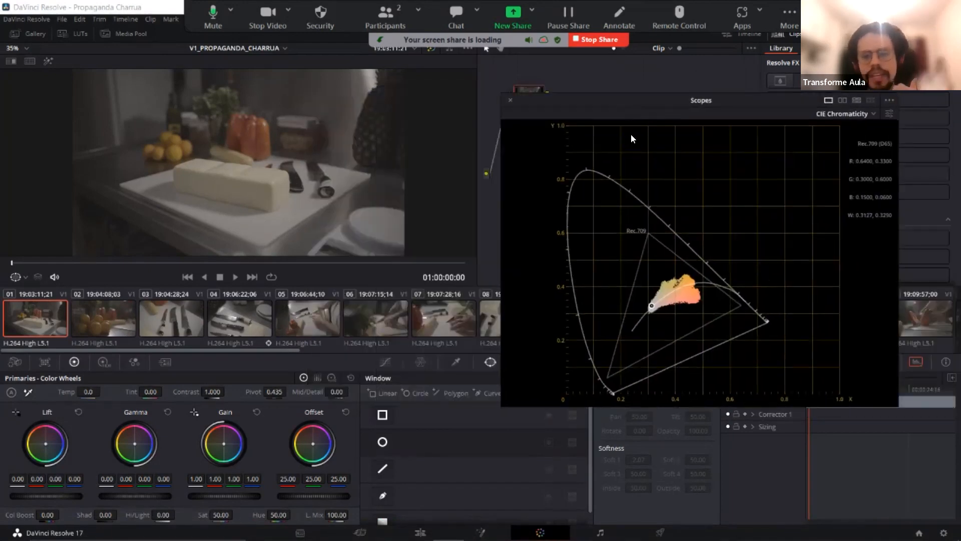
left_click_drag(635, 104, 675, 68)
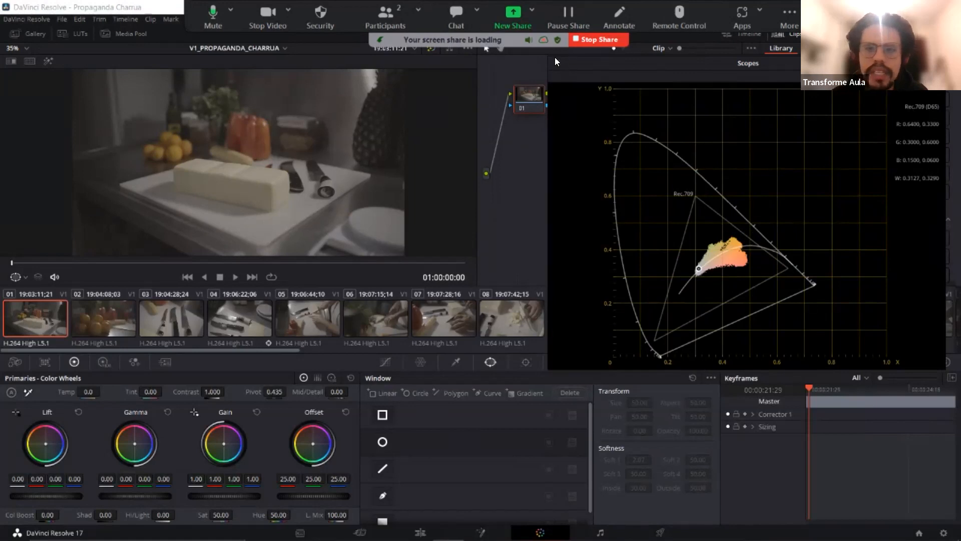
Step: Close the enlarged Scopes window and reposition node 01 slightly lower in the node graph
left_click(902, 77)
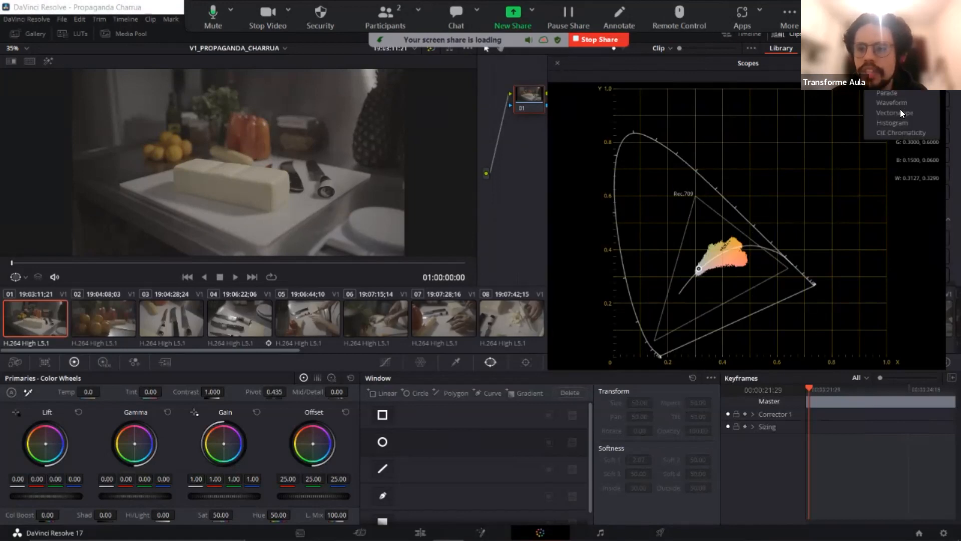
left_click(789, 104)
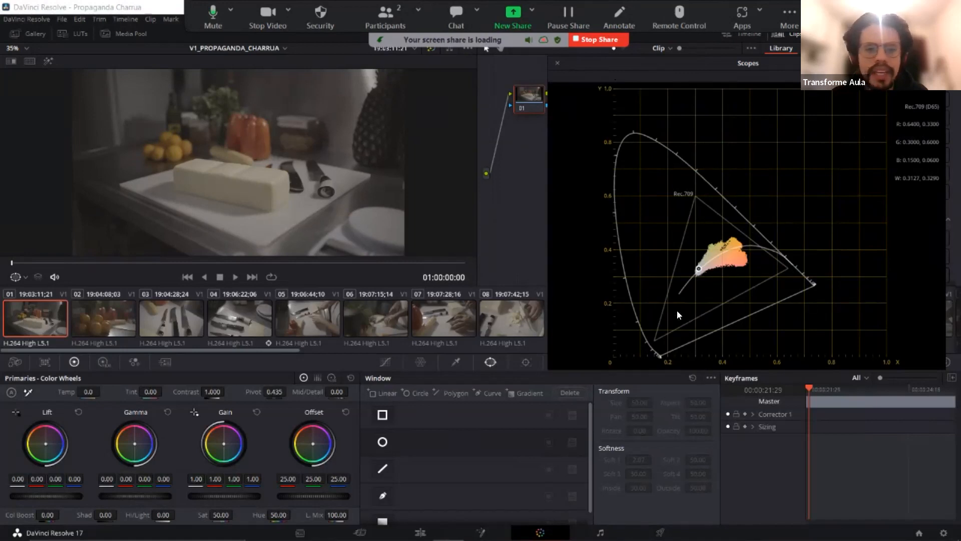
left_click(558, 63)
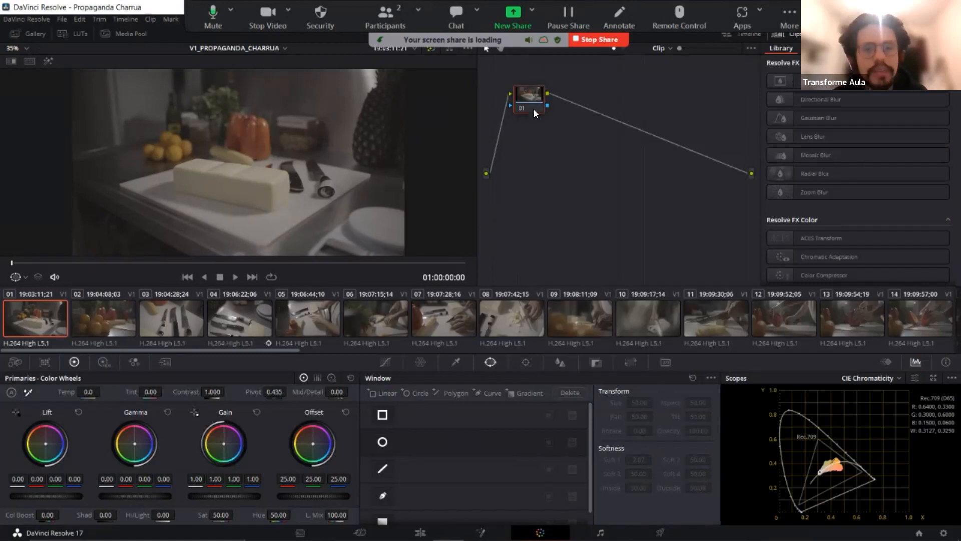
left_click_drag(534, 109, 534, 117)
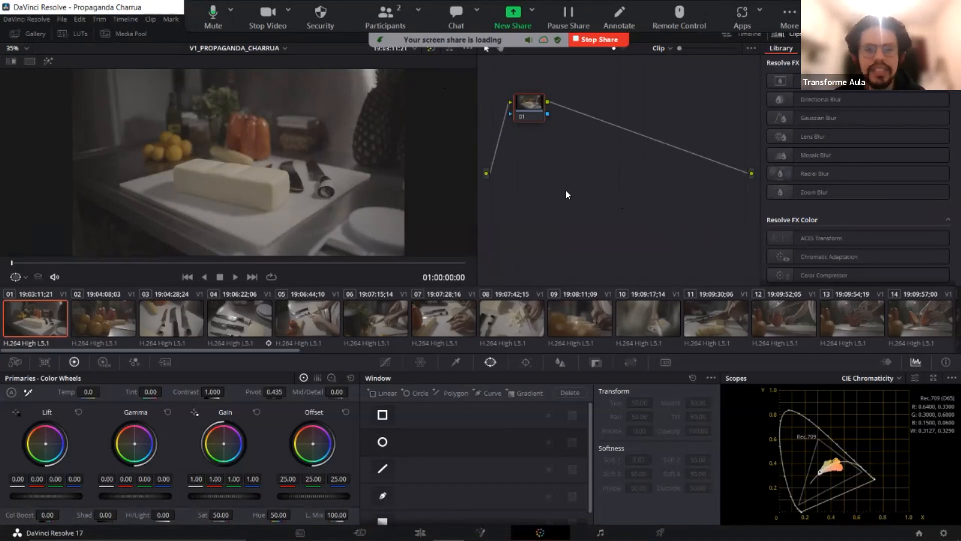
right_click(523, 149)
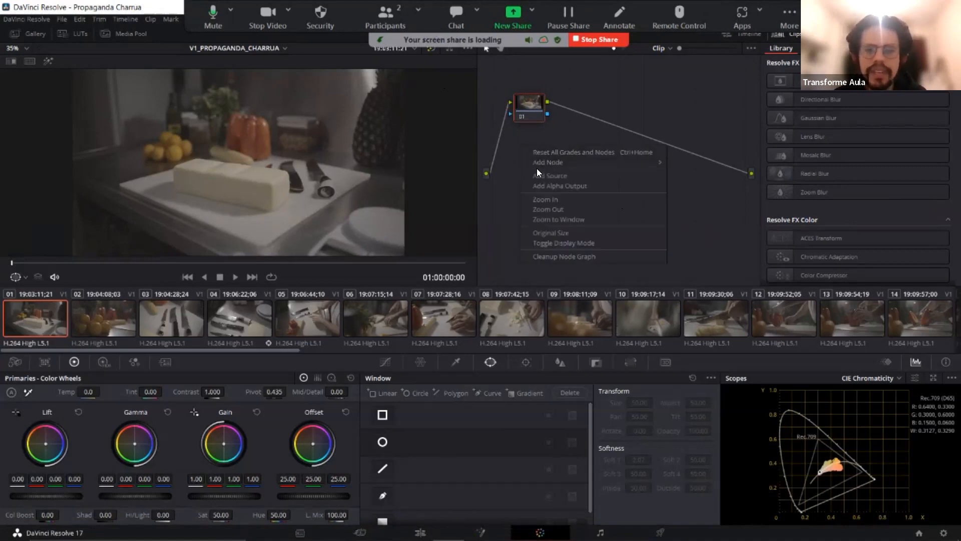
mouse_move(539, 161)
left_click(659, 112)
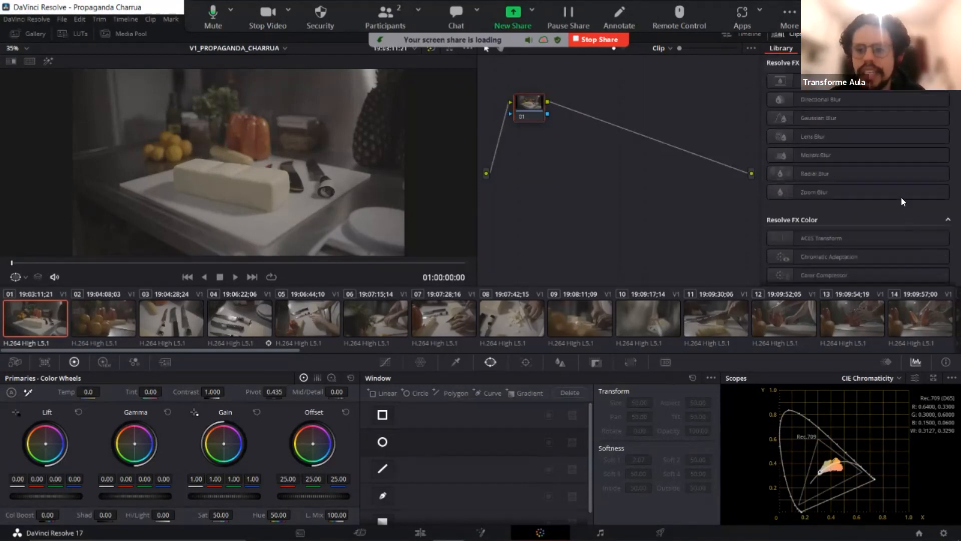
scroll(901, 197, "down", 4)
scroll(782, 220, "up", 4)
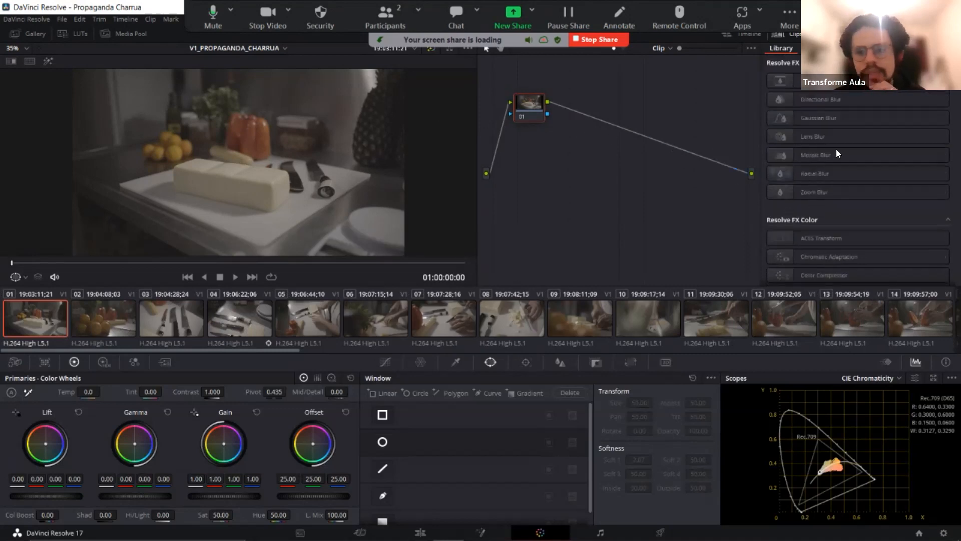
Step: Label node 01 of the first clip "None"
right_click(525, 107)
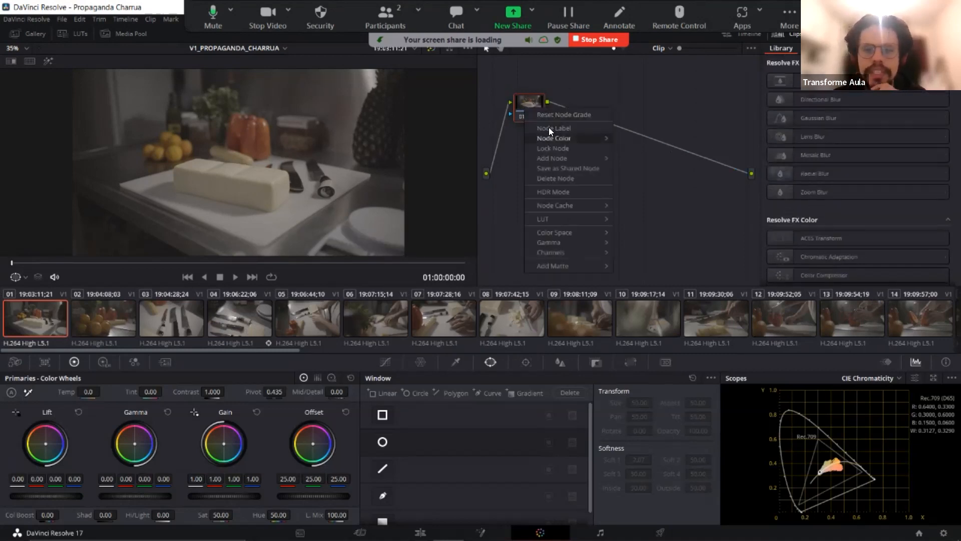
key("Escape")
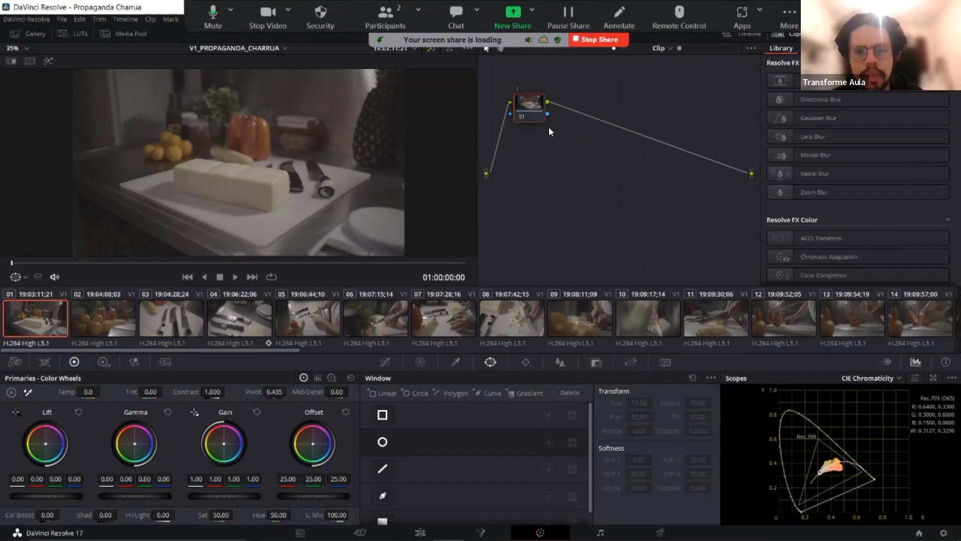
right_click(545, 109)
left_click(535, 117)
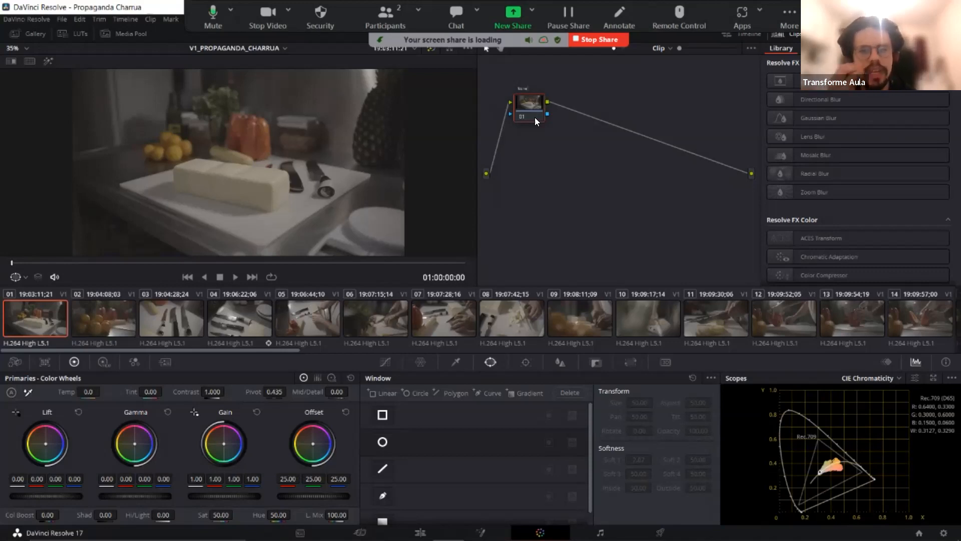
Step: Add a Corrector node and insert it on the connection between node 01 and the output
right_click(532, 145)
mouse_move(558, 163)
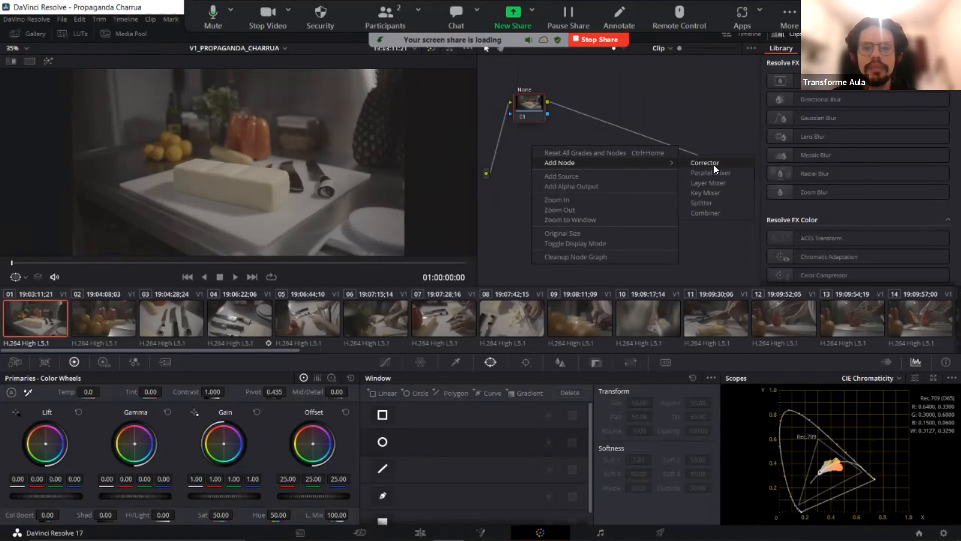
left_click(714, 164)
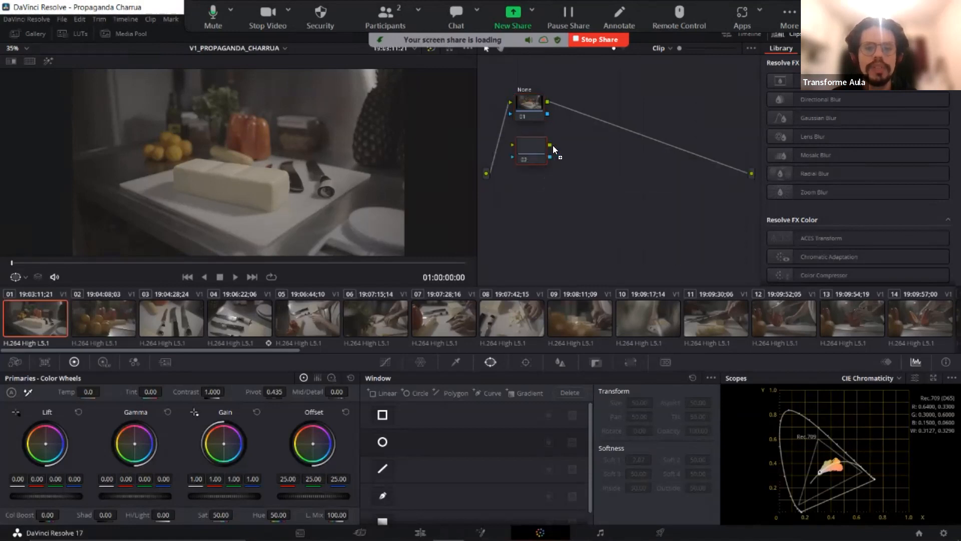
left_click_drag(581, 114, 584, 114)
Step: Label the new corrector node 02 "Color correction"
right_click(588, 115)
left_click(591, 134)
type("Contra")
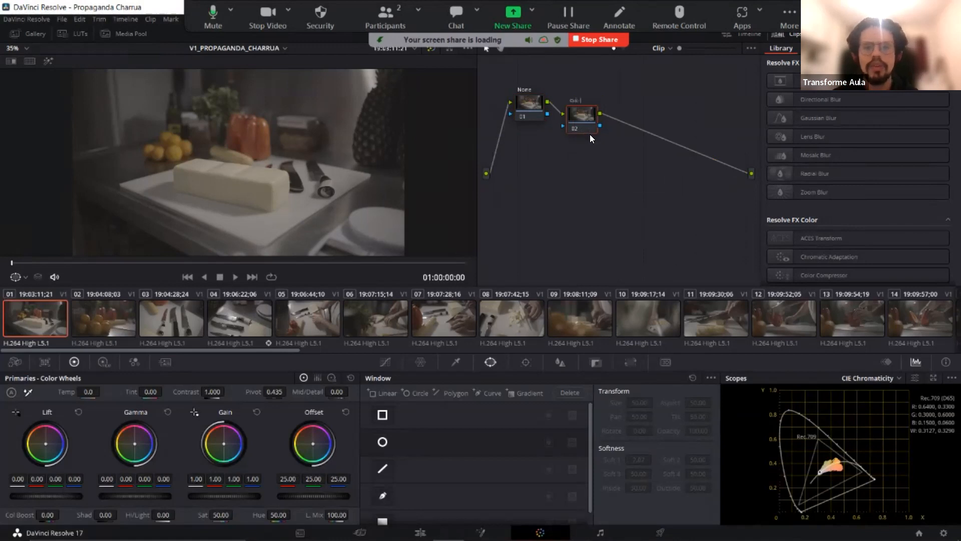
type("rection")
key("Return")
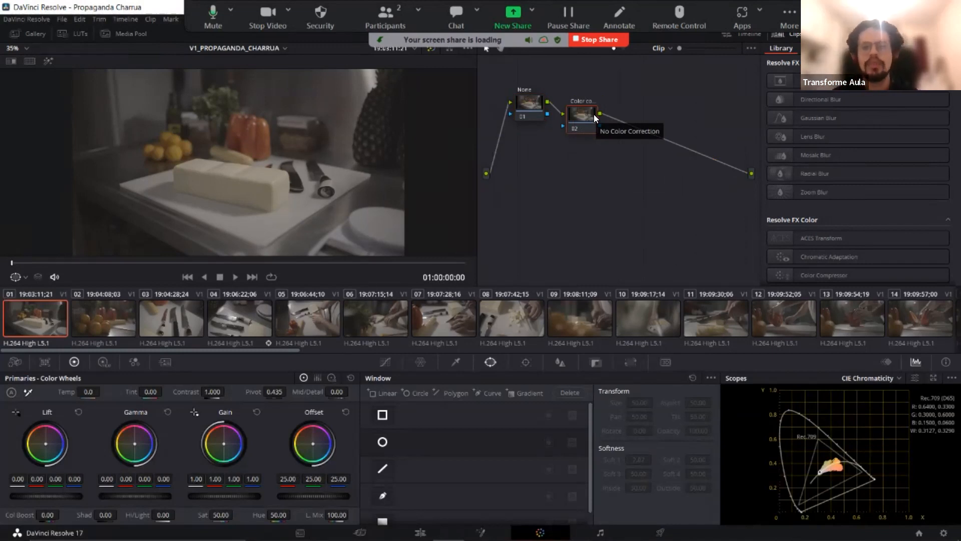
Step: Rearrange nodes 01 and 02 so that they sit closer together in the node graph
left_click_drag(527, 108, 521, 106)
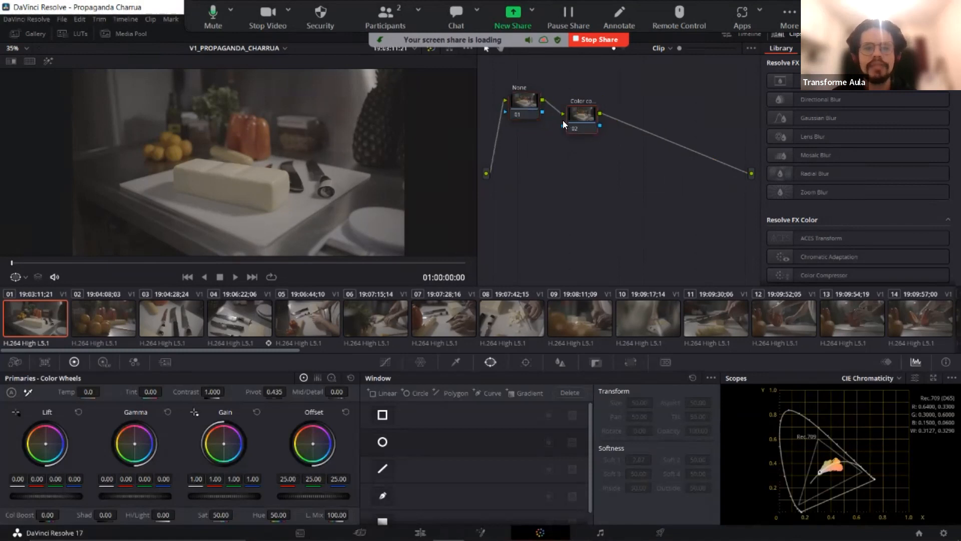
left_click_drag(580, 122, 554, 119)
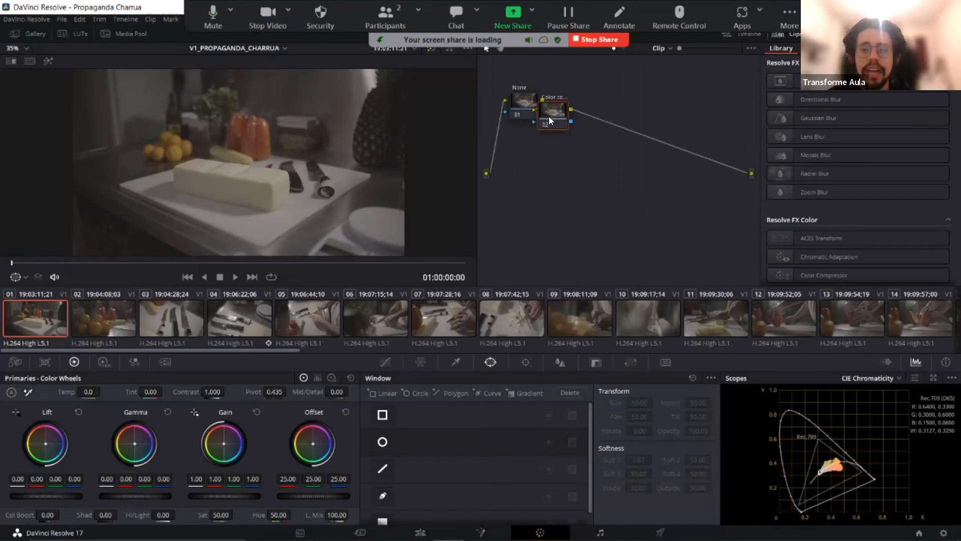
left_click_drag(557, 114, 559, 123)
Step: Apply the Color Space Transform effect to the color correction node and set its input color space to Rec.709
scroll(824, 161, "down", 2)
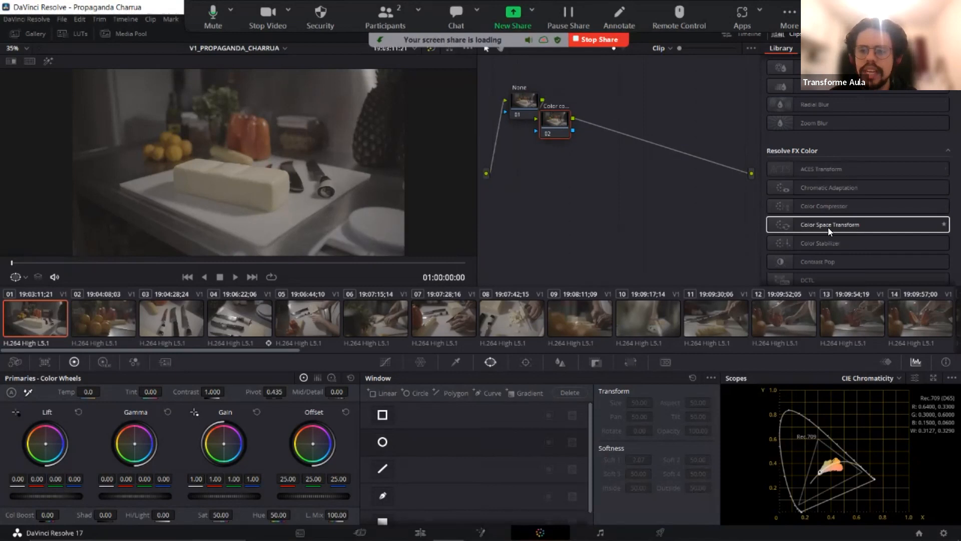
left_click_drag(849, 224, 554, 120)
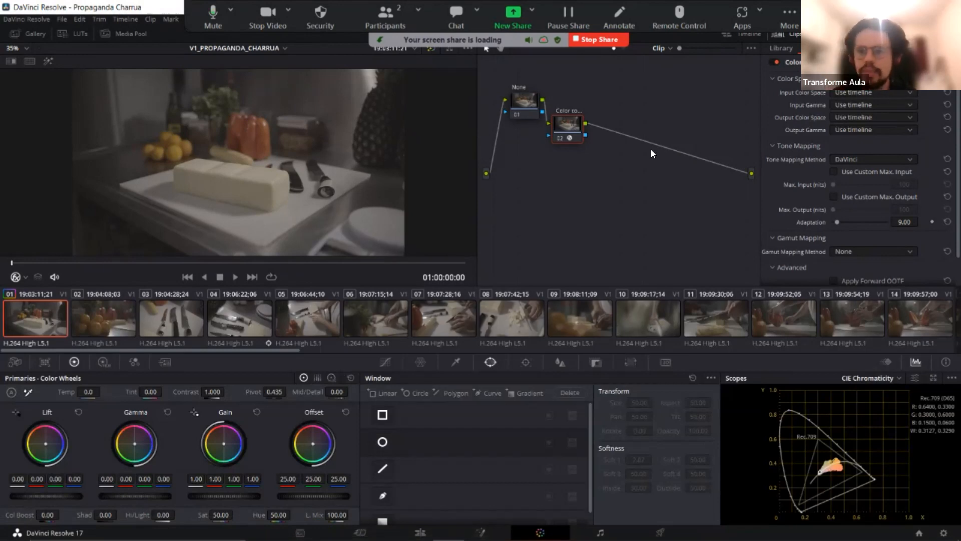
left_click(898, 93)
scroll(899, 140, "down", 10)
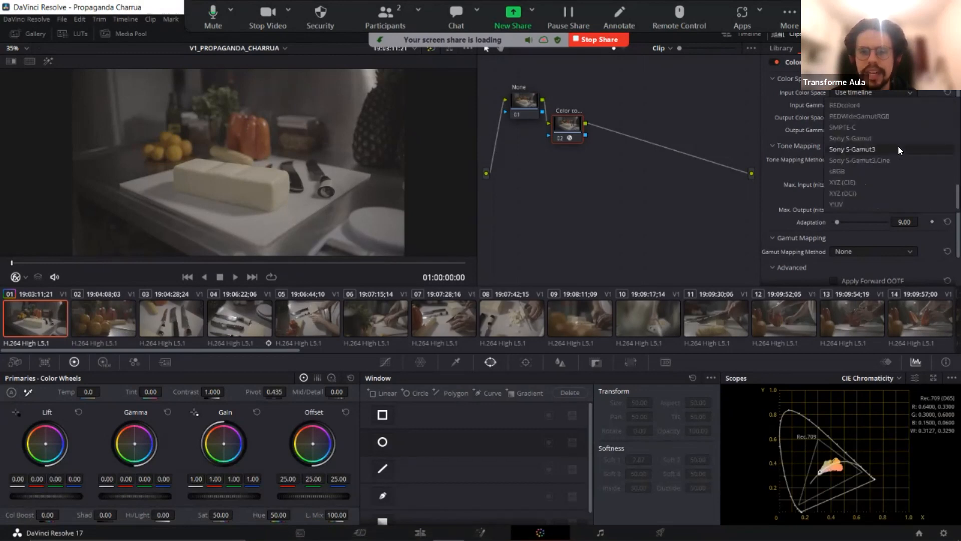
scroll(898, 147, "up", 3)
scroll(899, 146, "down", 3)
scroll(896, 148, "up", 3)
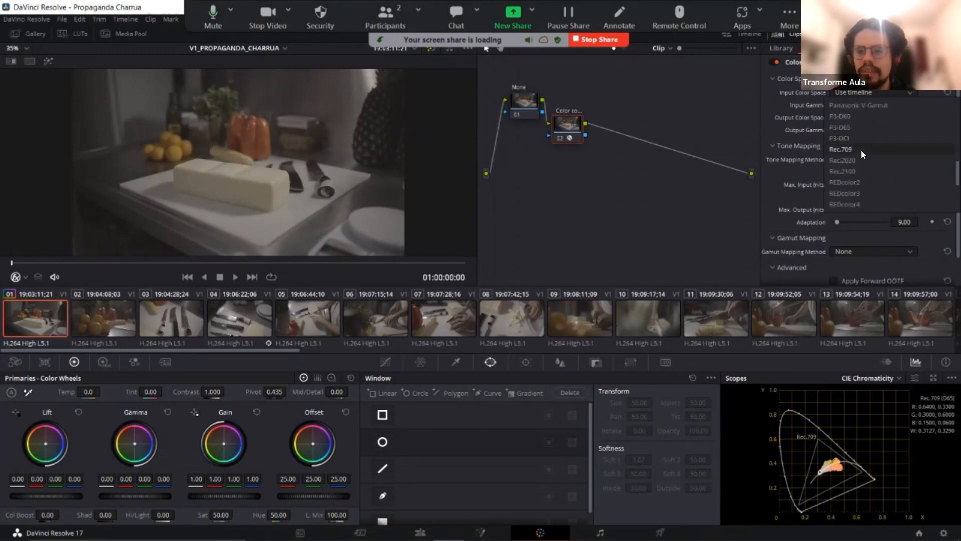
left_click(863, 150)
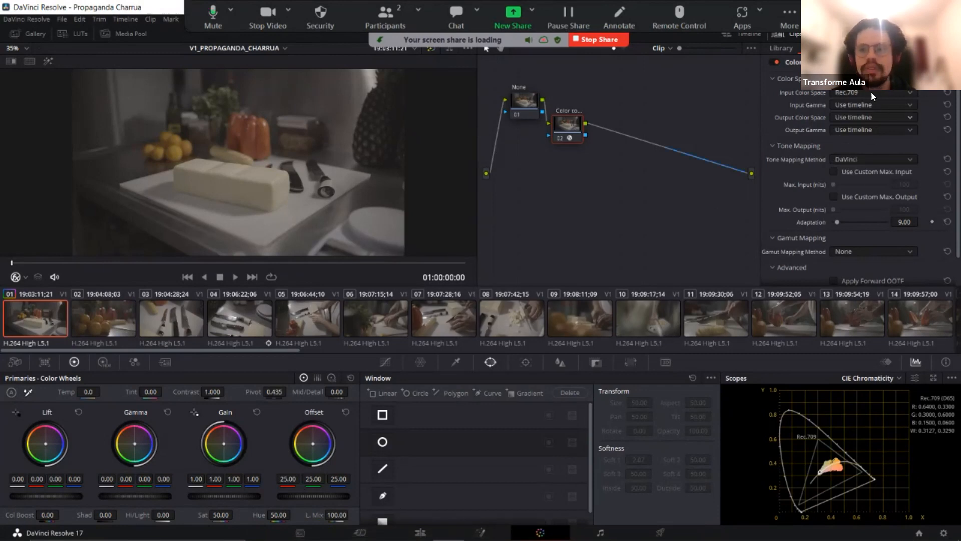
Step: Set the Color Space Transform's input gamma to Sony S-Log2 and move node 02 slightly up
left_click(876, 106)
scroll(876, 134, "down", 12)
scroll(897, 132, "up", 3)
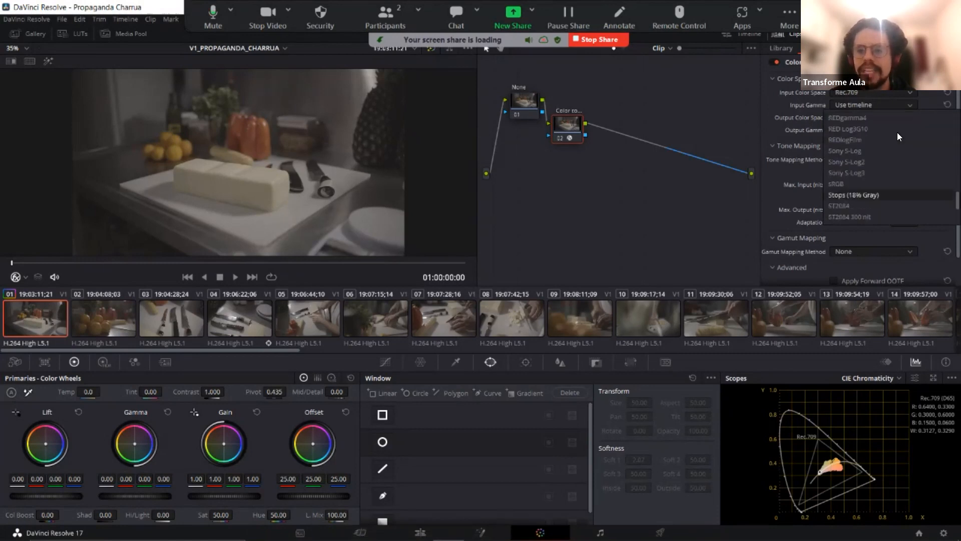
scroll(897, 140, "down", 3)
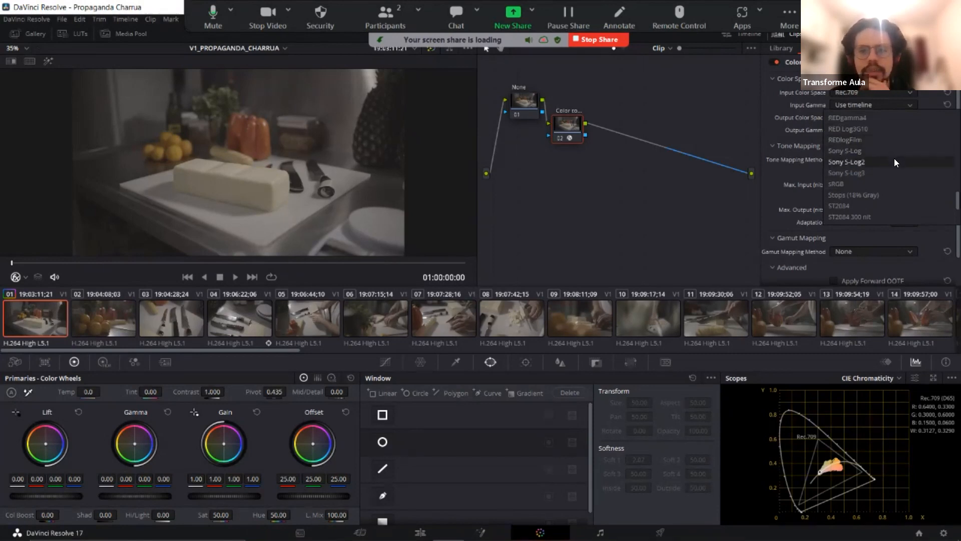
left_click(896, 160)
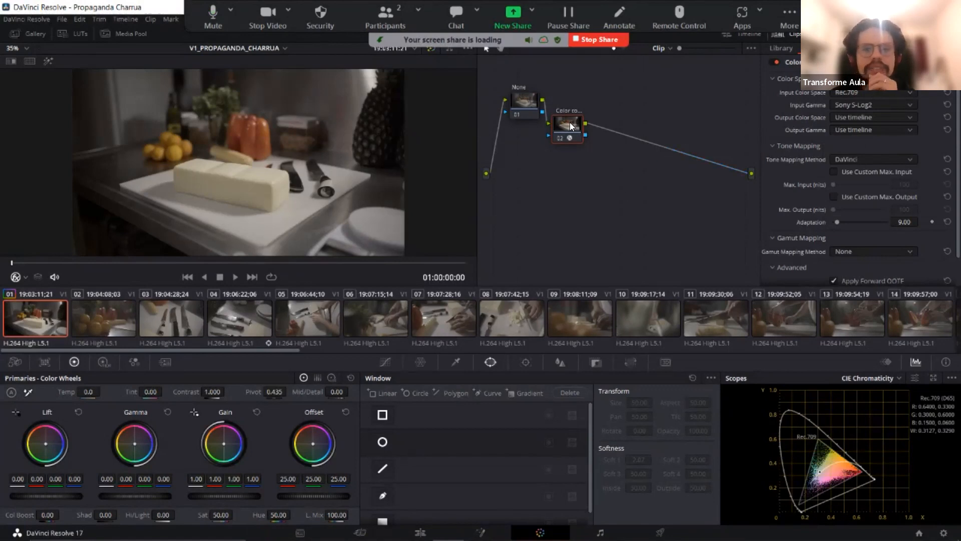
left_click_drag(569, 122, 573, 114)
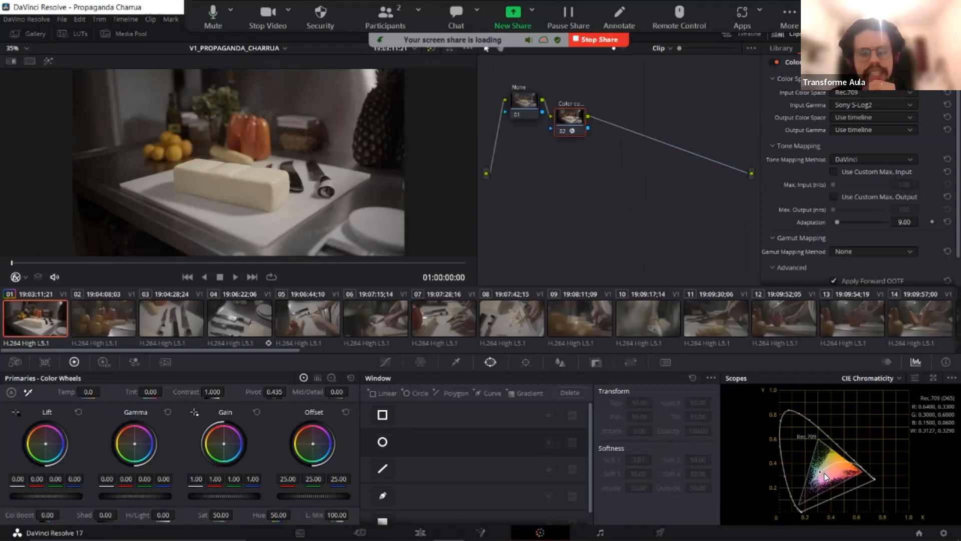
Step: Examine the transformed clip in the enlarged CIE Chromaticity scope, scrubbing the first frames and returning to the clip's start
left_click(931, 378)
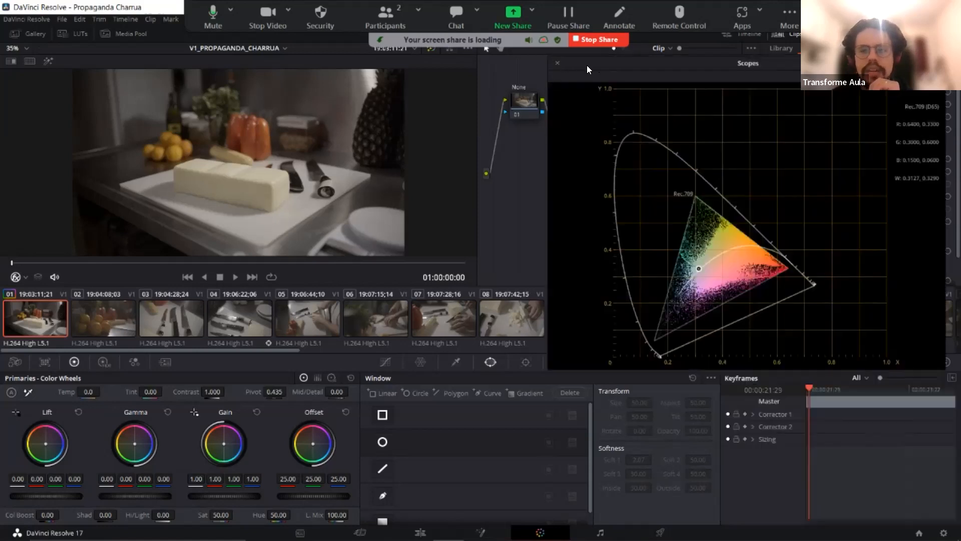
left_click_drag(587, 65, 429, 65)
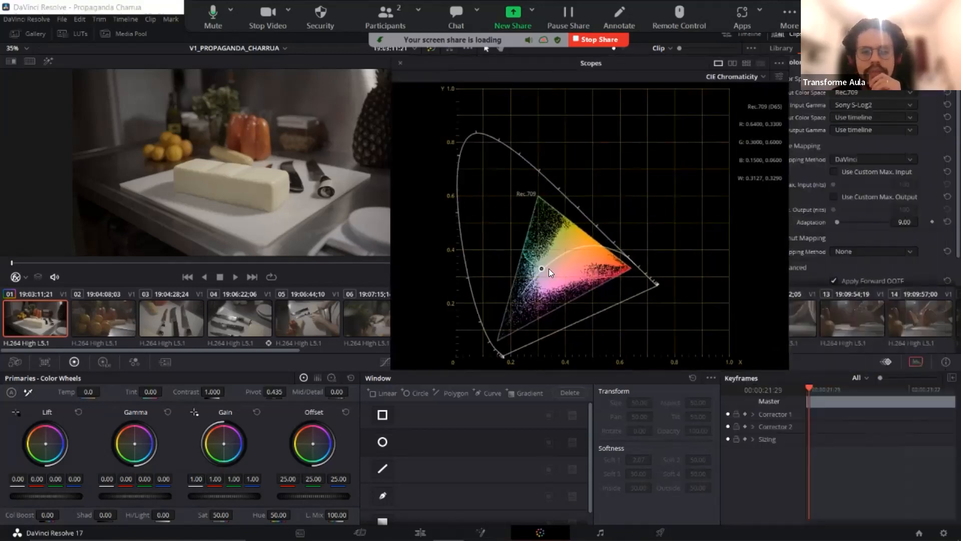
mouse_move(16, 267)
left_mouse_down()
mouse_move(145, 257)
mouse_move(18, 255)
mouse_move(51, 252)
mouse_move(130, 256)
mouse_move(6, 264)
left_mouse_up()
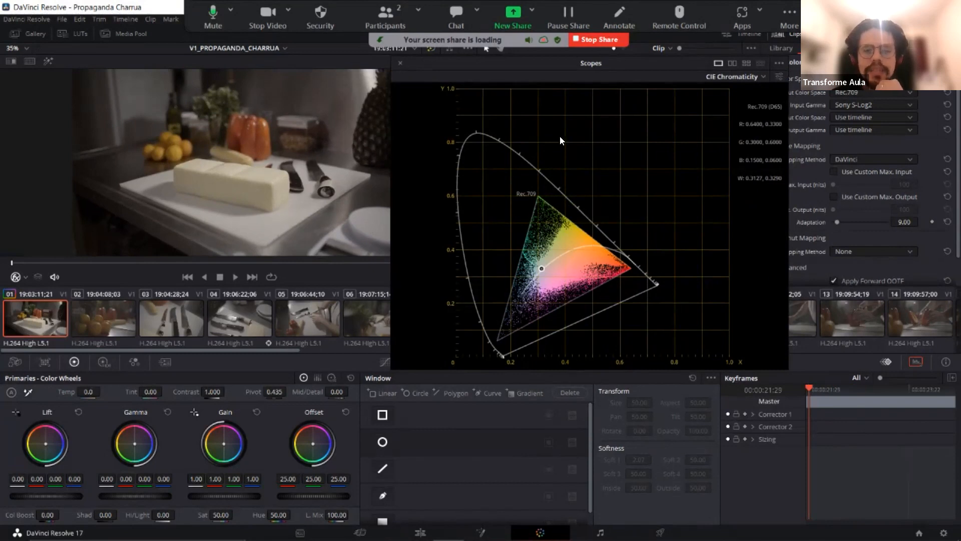
left_click(400, 64)
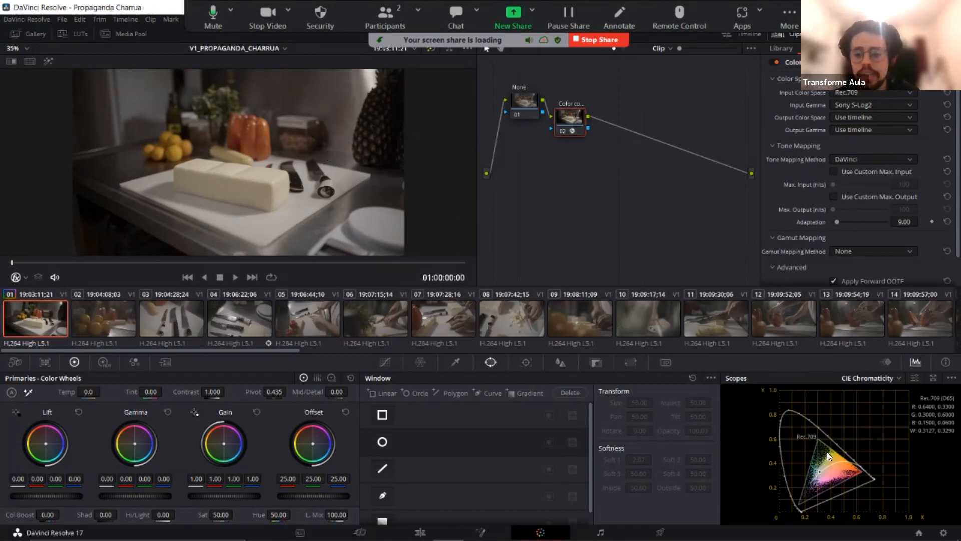
left_click(933, 377)
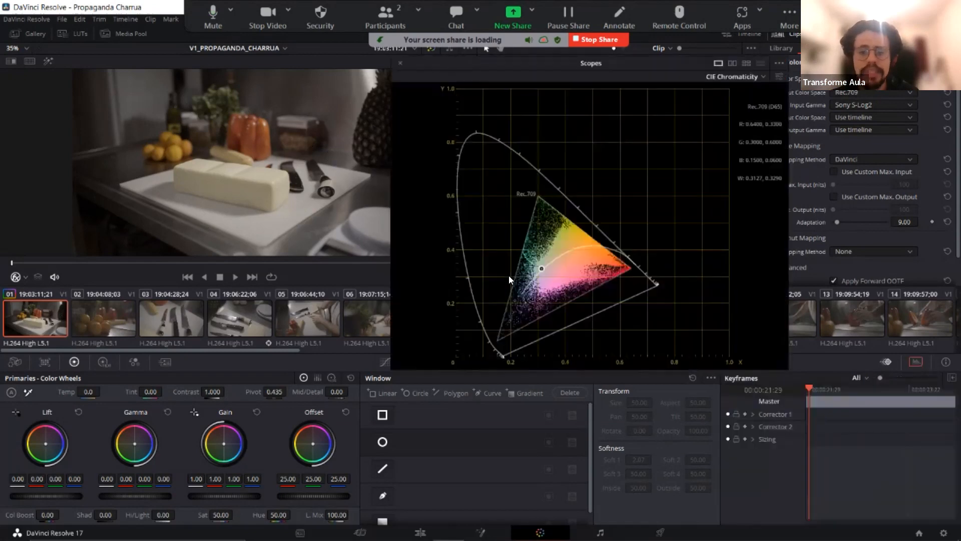
mouse_move(20, 262)
left_mouse_down()
mouse_move(31, 261)
mouse_move(2, 260)
mouse_move(55, 260)
mouse_move(2, 262)
mouse_move(37, 260)
mouse_move(9, 258)
mouse_move(38, 252)
mouse_move(15, 248)
mouse_move(68, 247)
mouse_move(28, 245)
left_mouse_up()
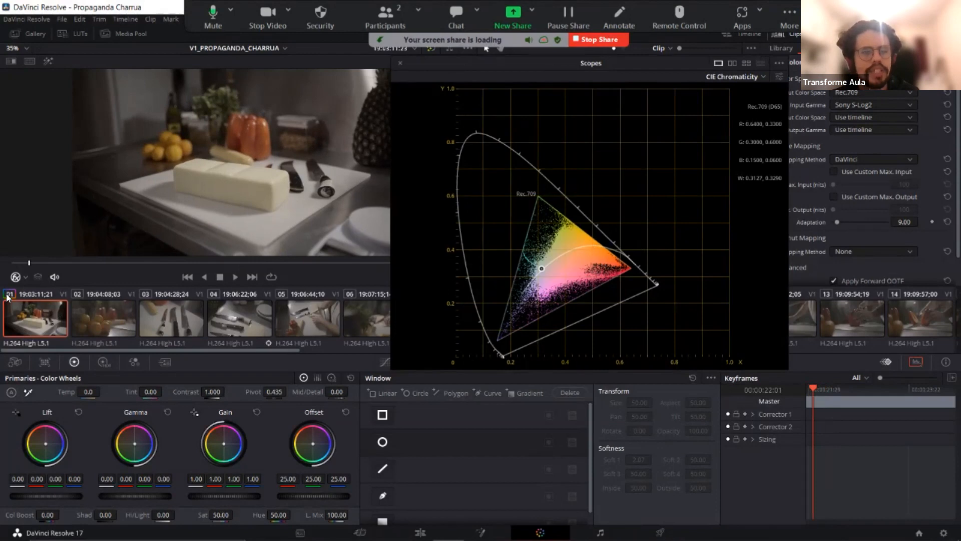
left_click_drag(27, 264, 1, 263)
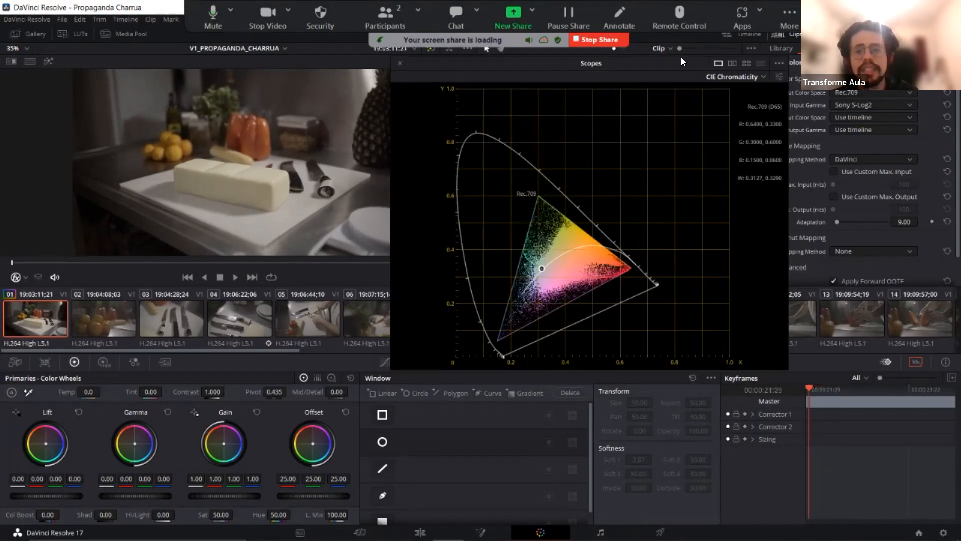
Step: Move the Scopes window clear of the node graph and toggle node 02 off and on repeatedly to compare the image and scope
left_click_drag(572, 63, 470, 209)
left_click(575, 114)
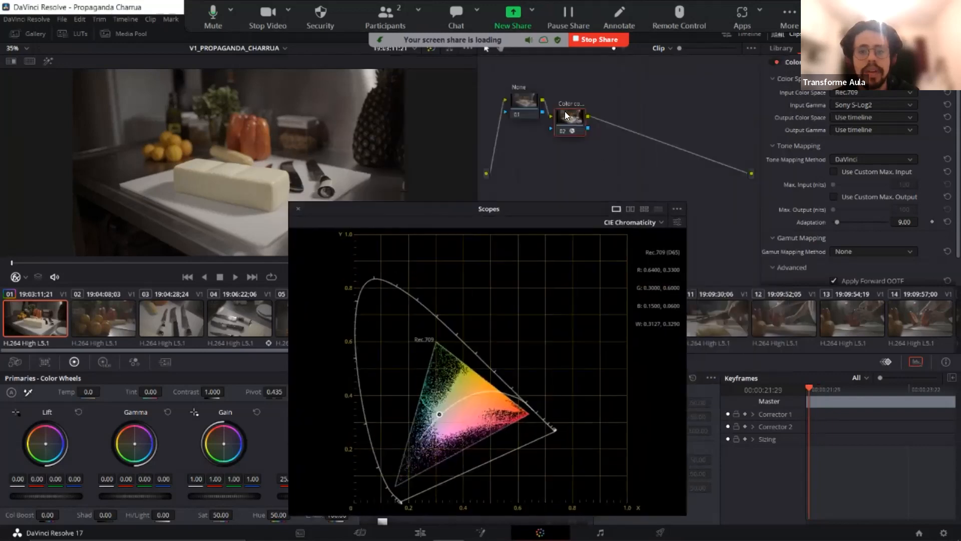
key("ctrl+d")
key("ctrl+d")
key("ctrl+d")
key("ctrl+d")
key("ctrl+d")
key("ctrl+d")
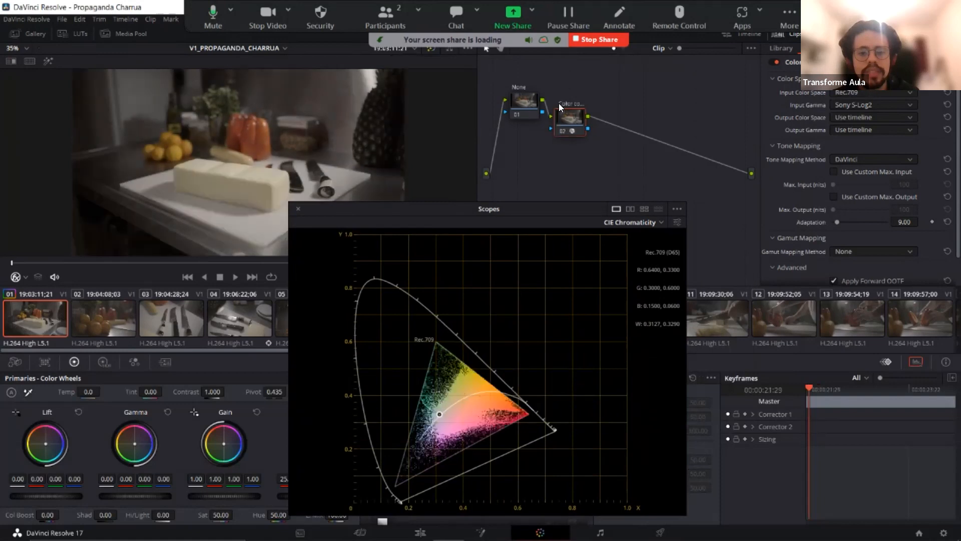
key("ctrl+d")
key("ctrl+d")
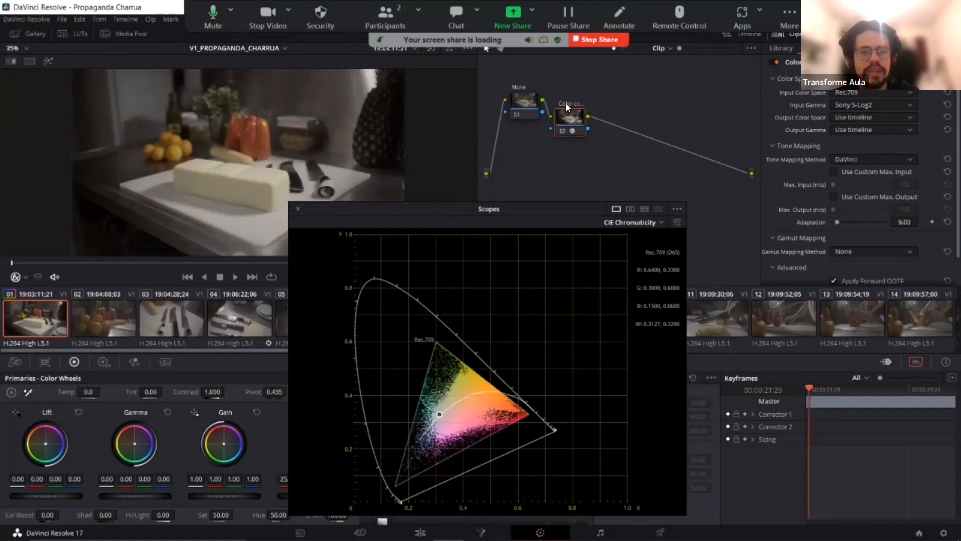
Step: Toggle node 02 off and on again to compare the image, and dismiss the floating Scopes window
key("ctrl+d")
key("ctrl+d")
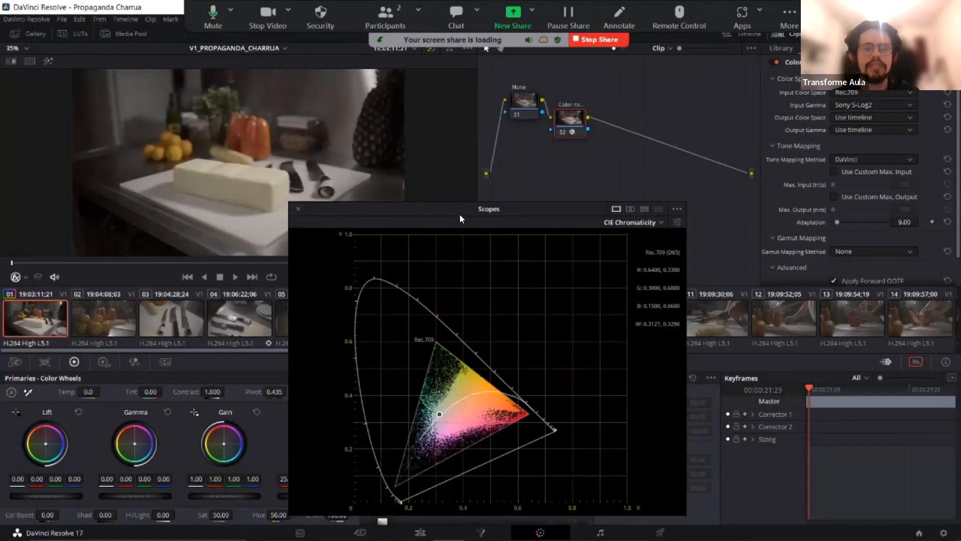
left_click_drag(460, 210, 693, 133)
left_click(532, 127)
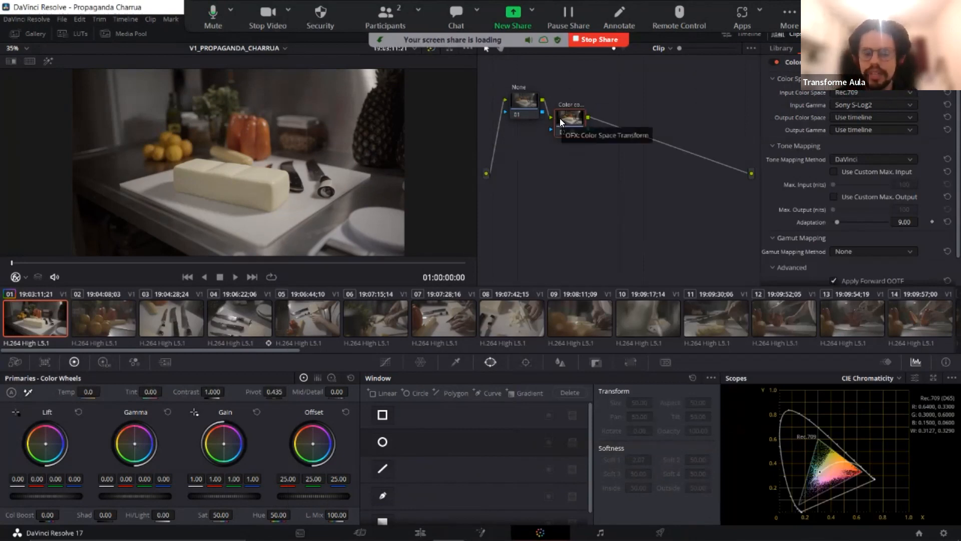
Step: Replace the Color Space Transform node with a new corrector node connected after node 01, giving it a label that starts with COLOR
key("Delete")
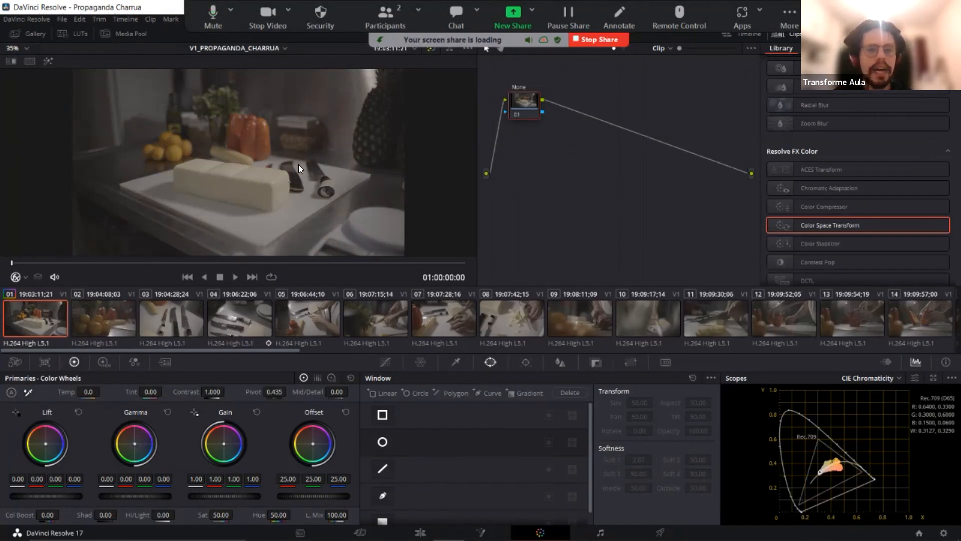
right_click(546, 151)
mouse_move(557, 175)
left_click(711, 179)
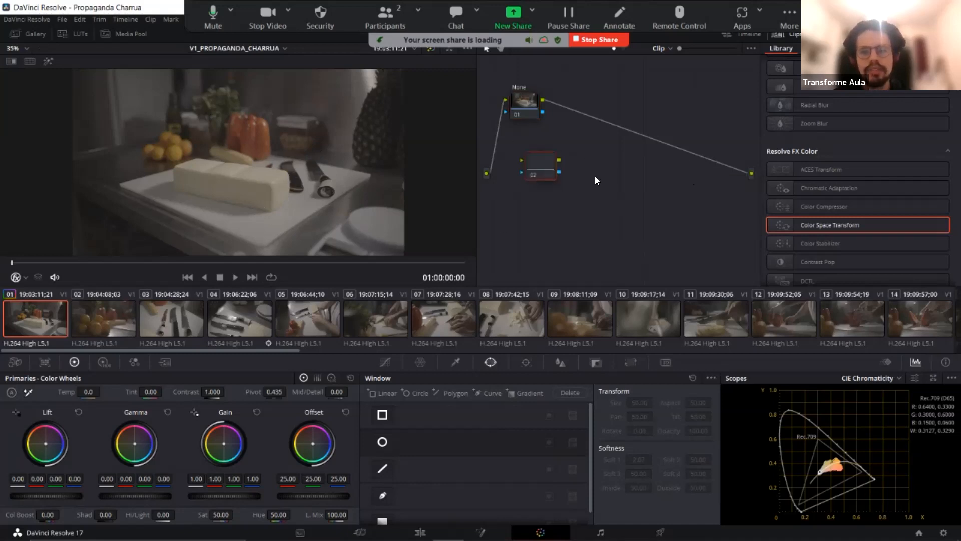
left_click_drag(539, 167, 596, 121)
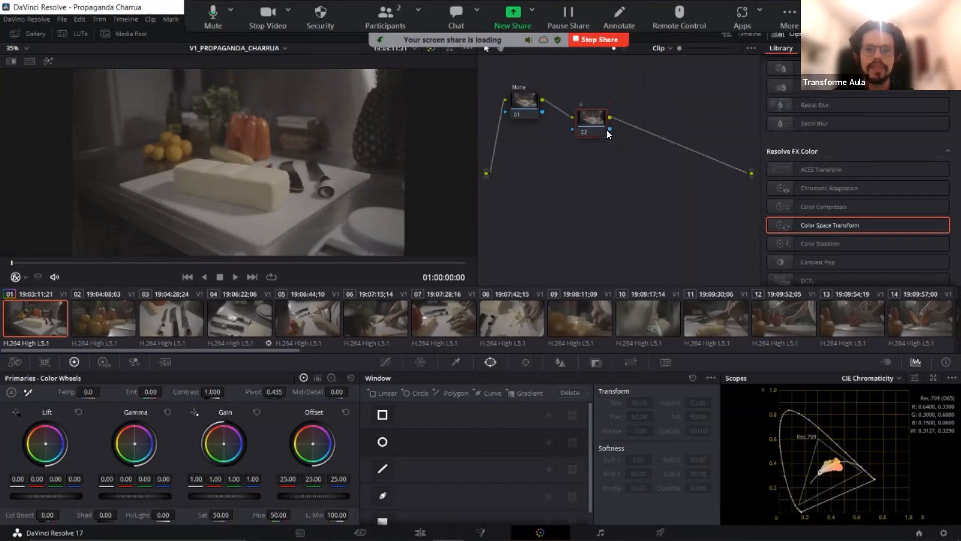
key("Caps_Lock")
type("coo")
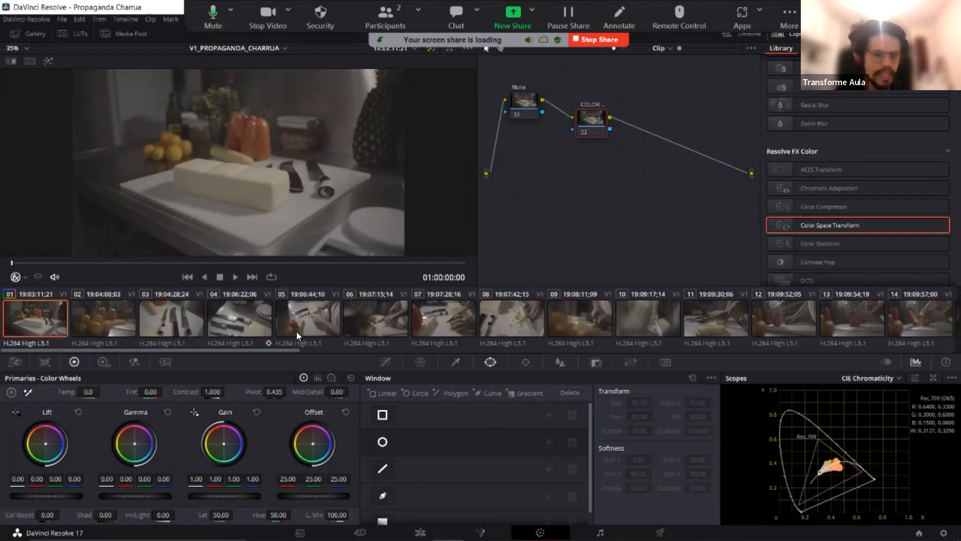
Step: Show the High Dynamic Range color wheels, paged to the Black, Dark and Shadow zones
left_click(104, 364)
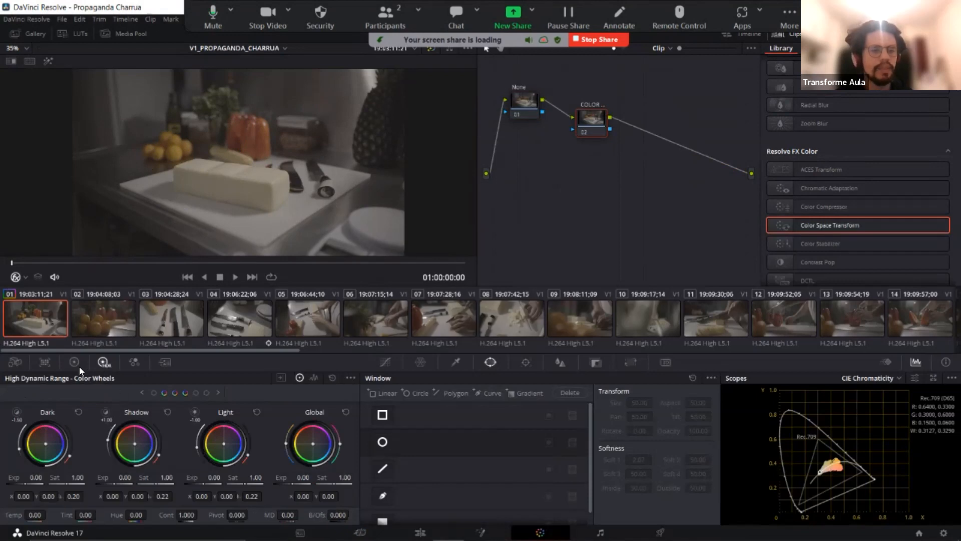
left_click(143, 394)
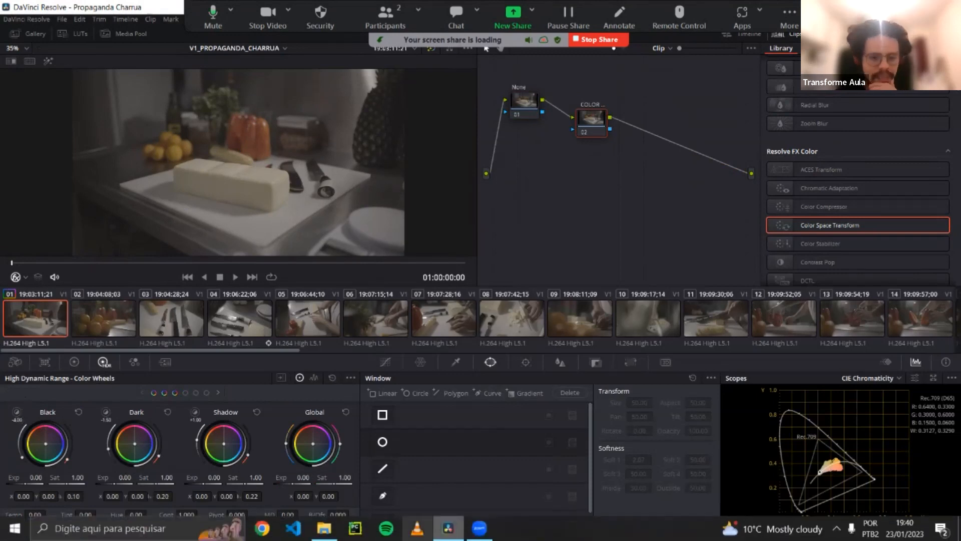
Step: Switch to File Explorer, view the BIT image in the Aula_008_17 - Correção de Cor folder, and return to DaVinci Resolve
left_click(324, 528)
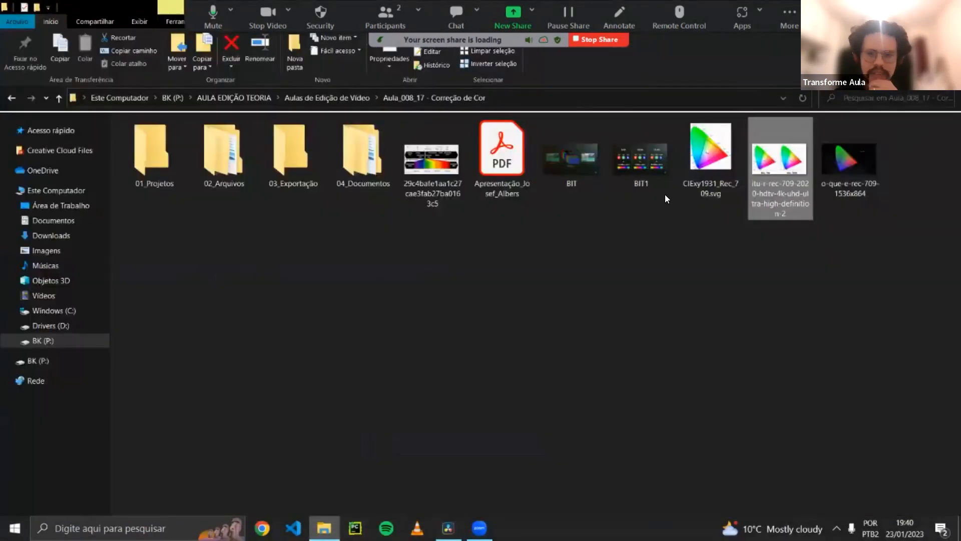
left_click(590, 157)
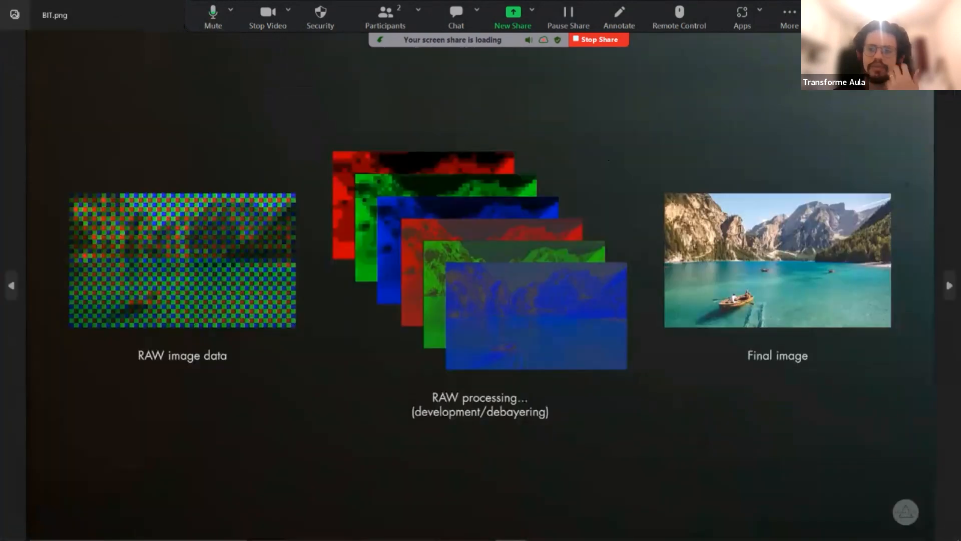
key("alt+F4")
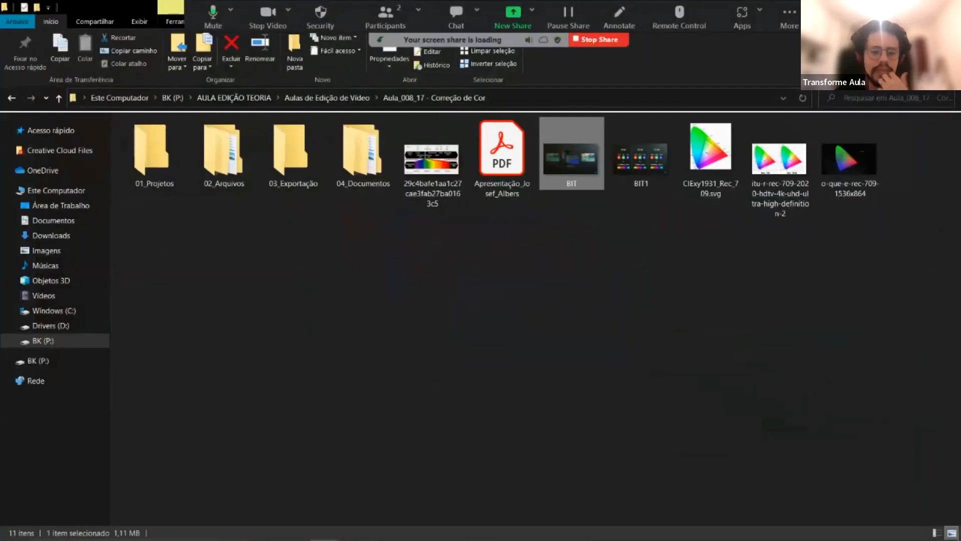
left_click(448, 528)
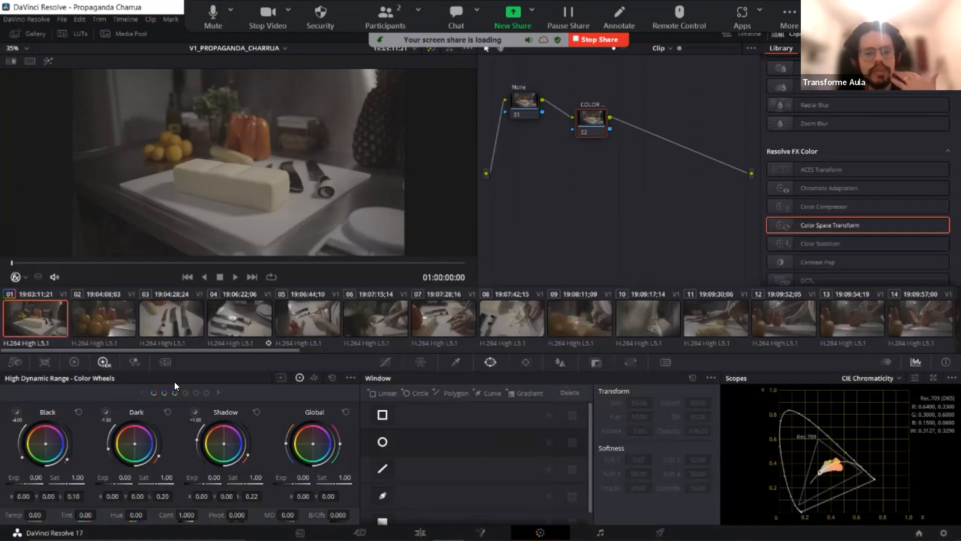
Step: Highlight the image areas affected by the Black, Dark and Shadow HDR zones in turn
left_click(16, 411)
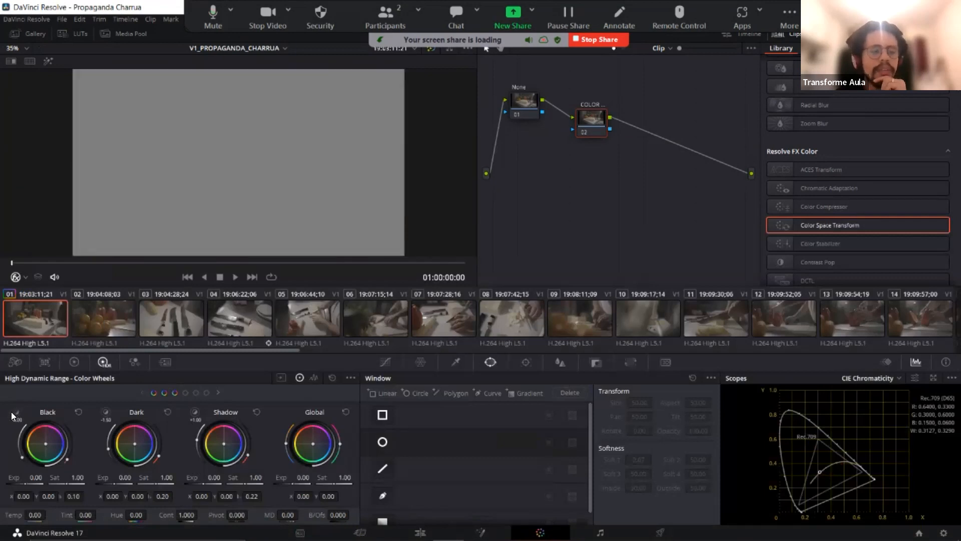
left_click(103, 411)
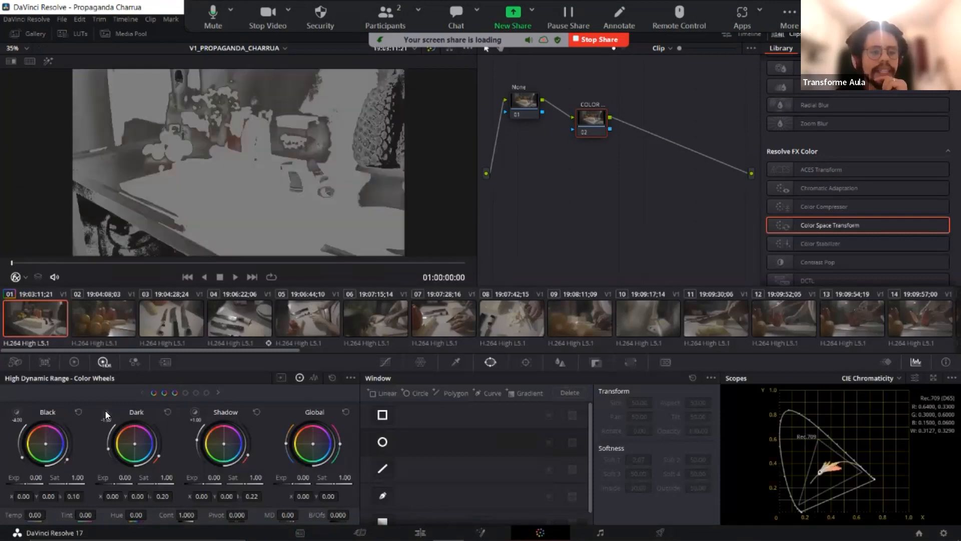
left_click_drag(193, 410, 195, 411)
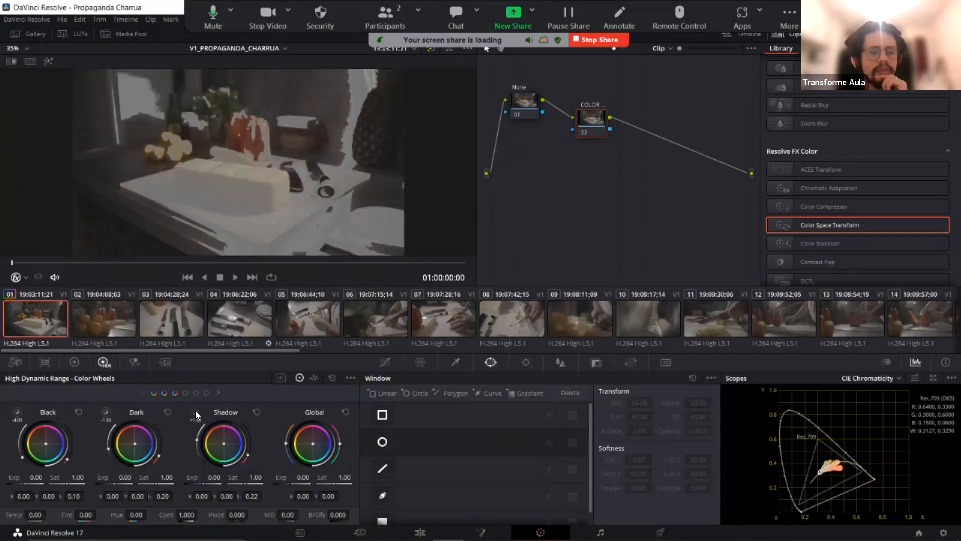
Step: Page through the brighter HDR wheels and highlight the areas affected by the Light, Highlight and Specular zones
left_click(183, 392)
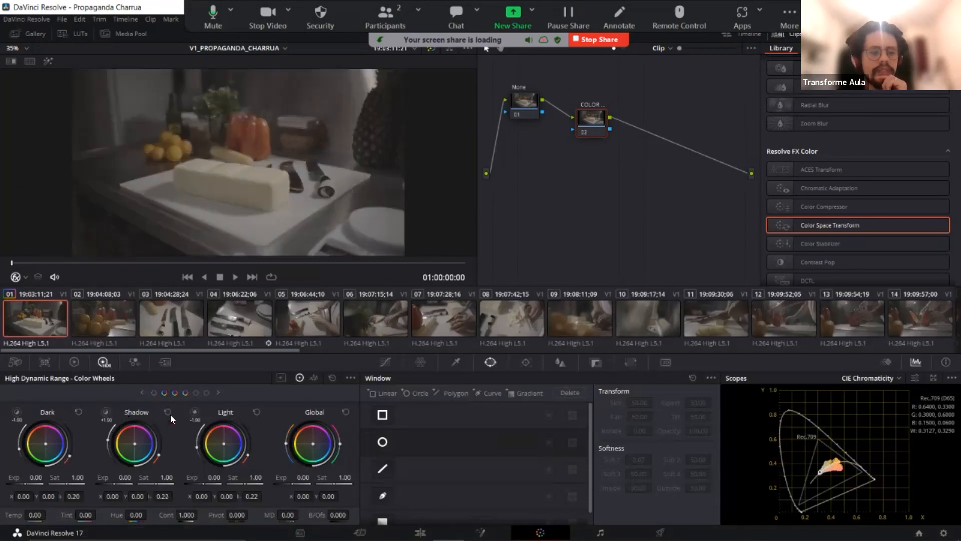
left_click(196, 412)
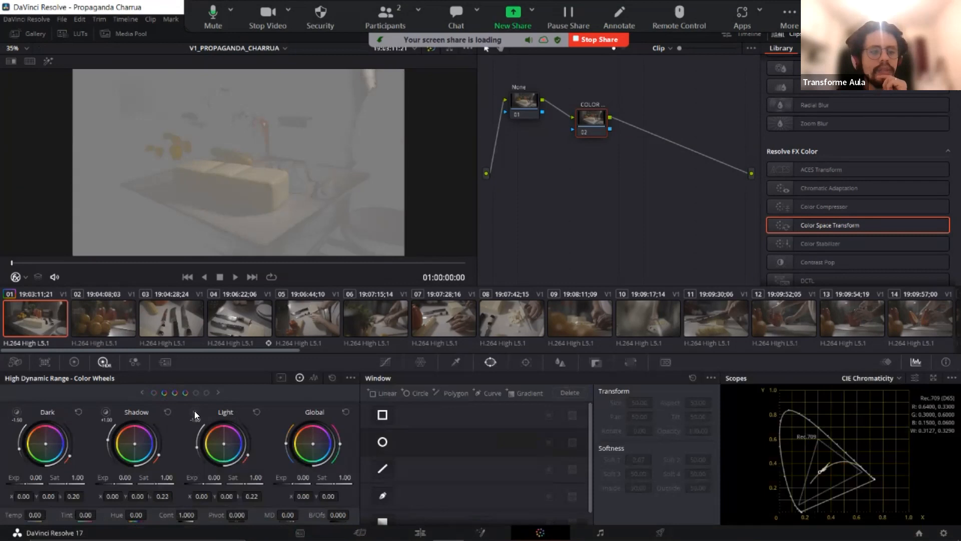
left_click(194, 410)
left_click(196, 393)
left_click(194, 409)
left_click(205, 393)
left_click(192, 411)
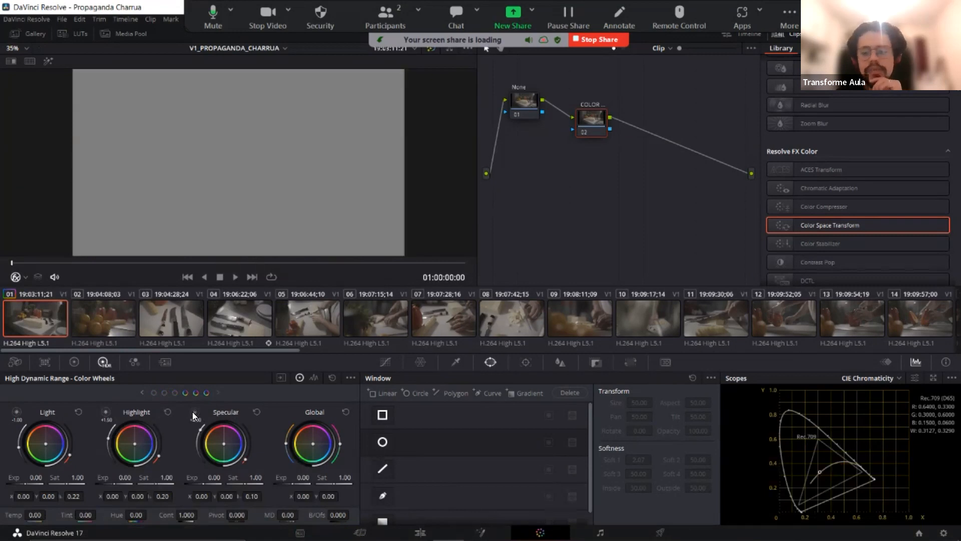
Step: Return to the Black, Dark and Shadow wheels and preview the Black and Dark zones on the clip again
left_click(143, 393)
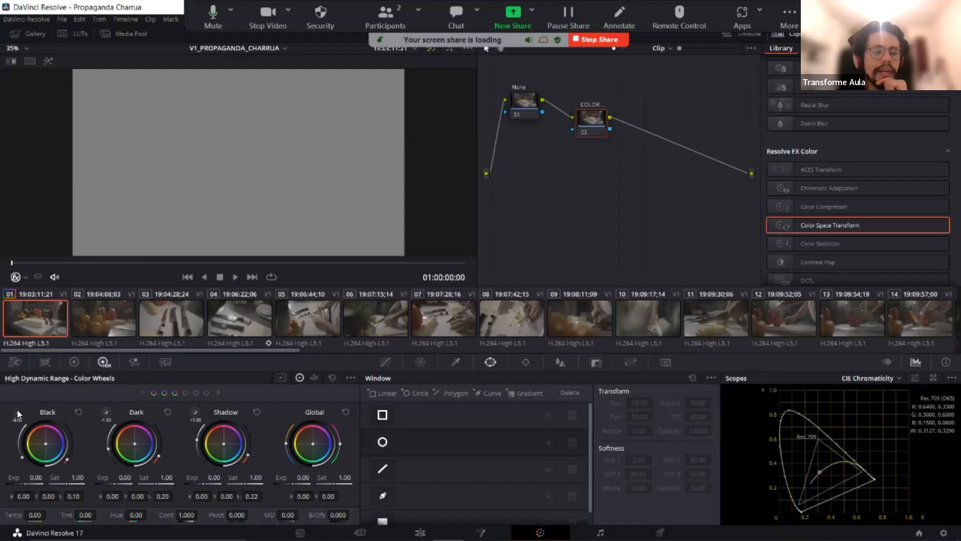
left_click(17, 413)
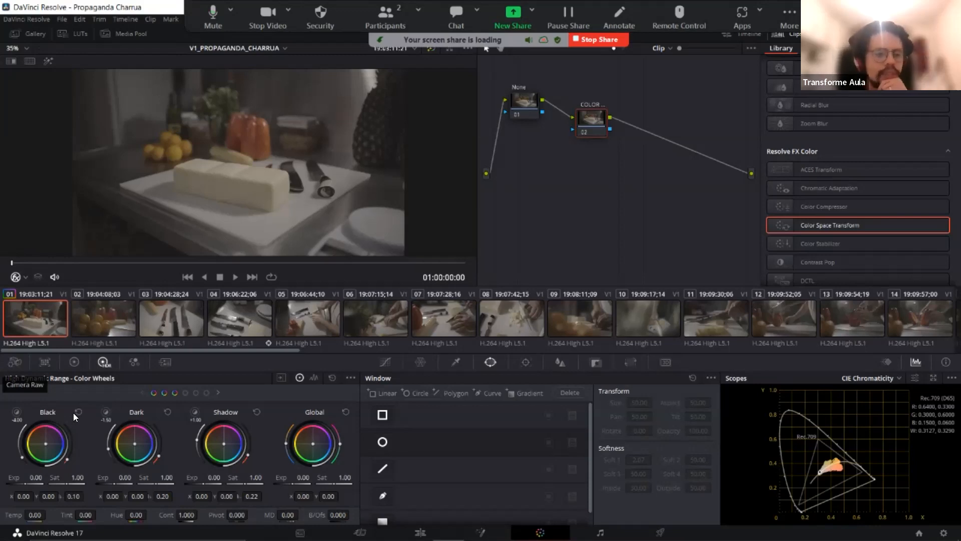
left_click(17, 413)
left_click(105, 412)
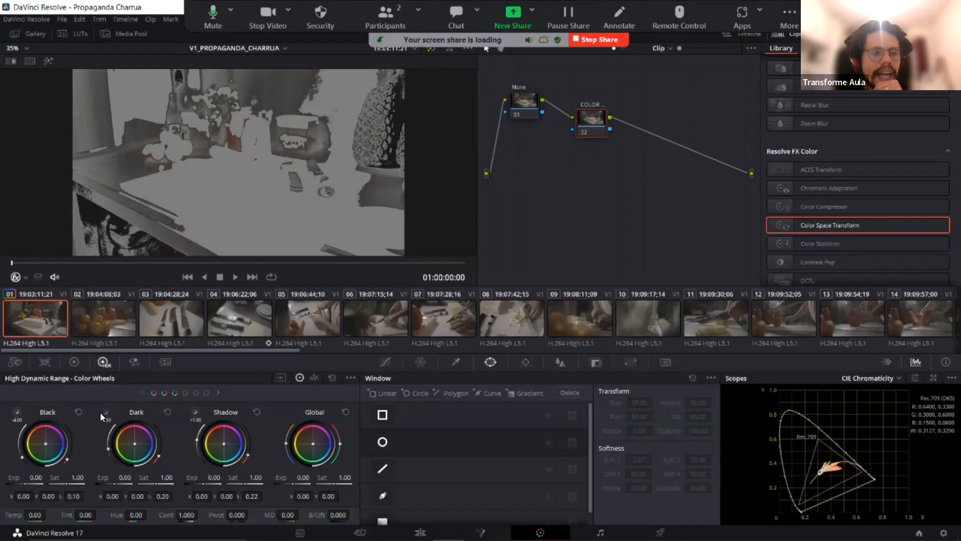
left_click(102, 413)
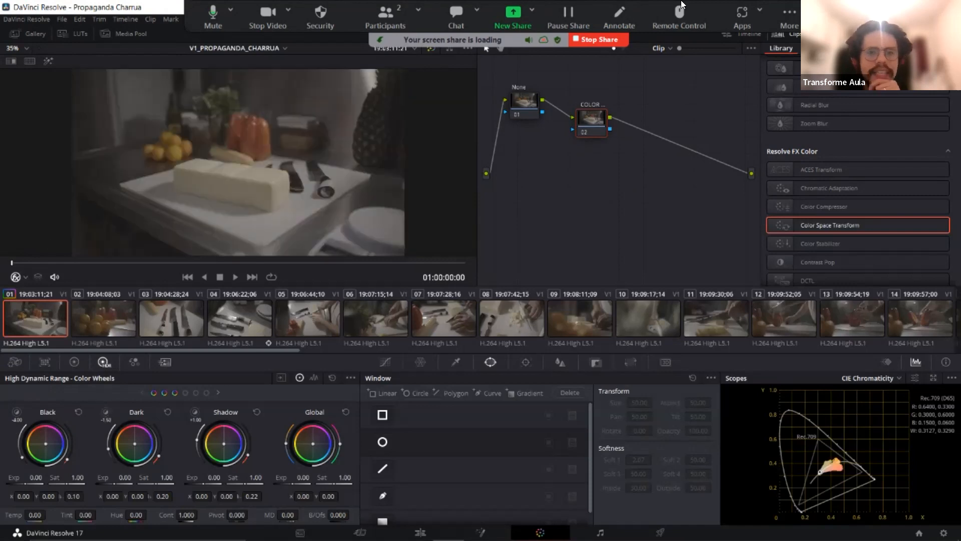
Step: Circle the dark area at the image's lower-left corner with a Zoom annotation and check it against the Dark zone highlight
left_click(619, 15)
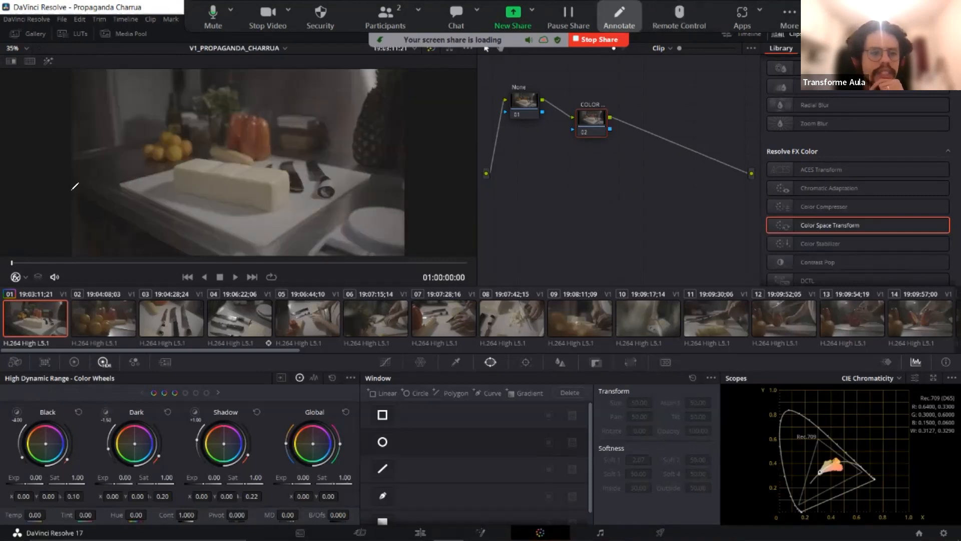
left_click_drag(85, 176, 71, 168)
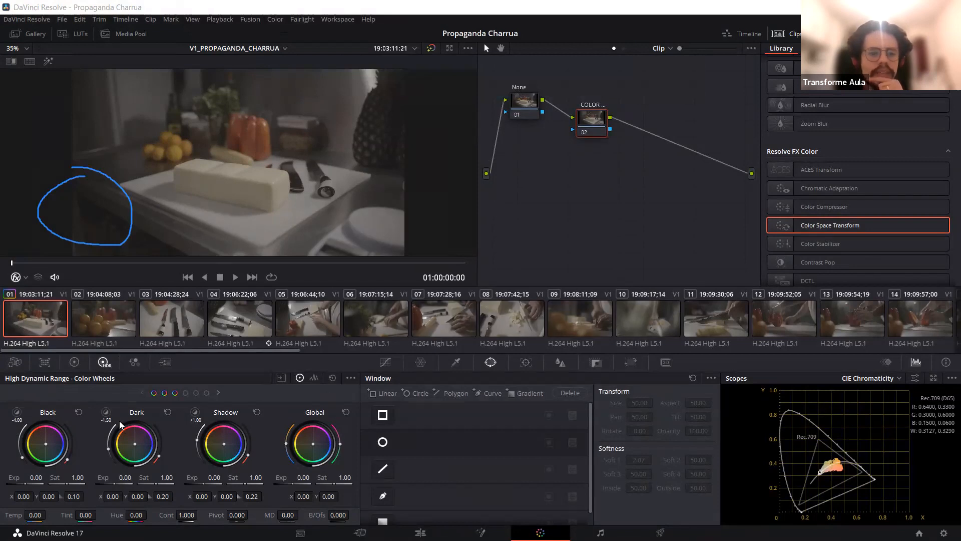
left_click(106, 412)
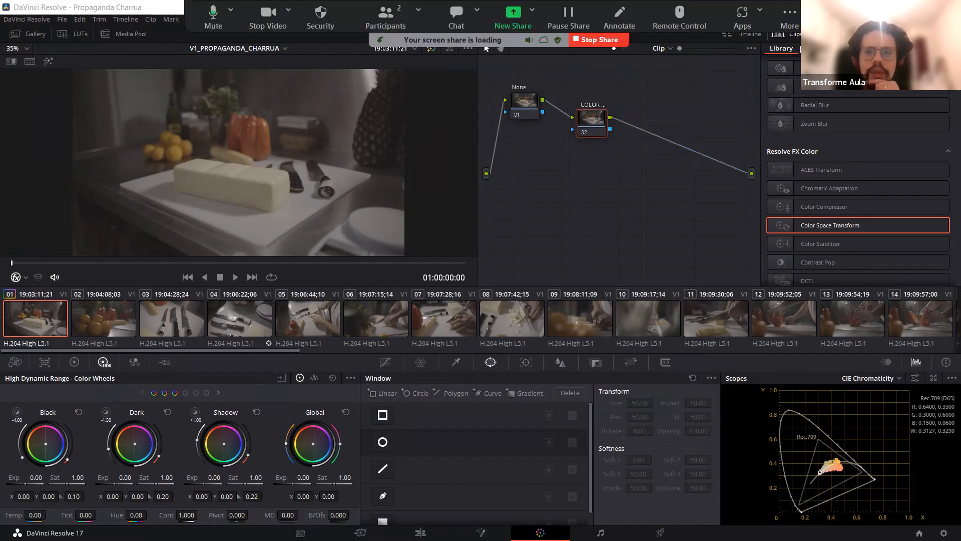
Step: Widen the viewer against the node graph and page the HDR wheels to Light, Highlight and Specular, previewing the Light zone
left_click_drag(477, 187, 554, 187)
left_click(206, 393)
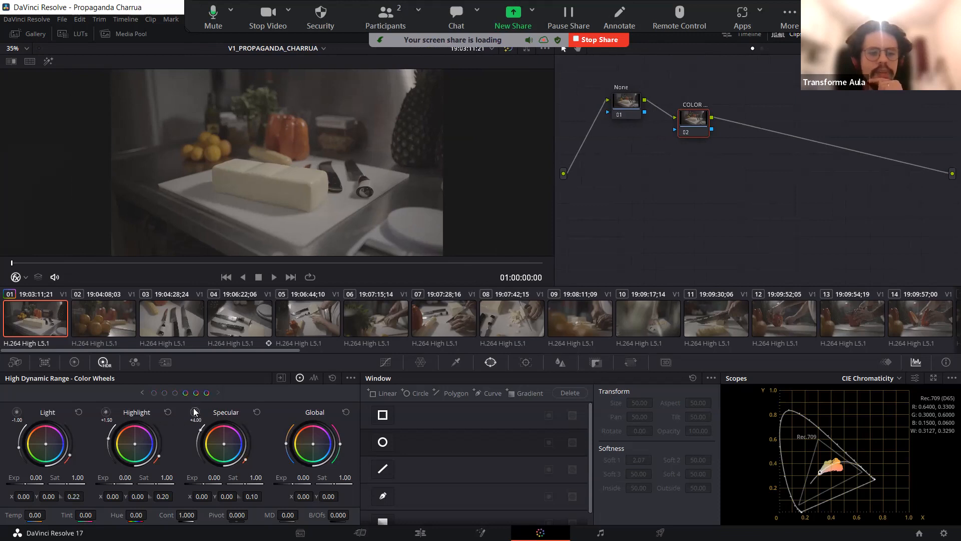
mouse_move(107, 415)
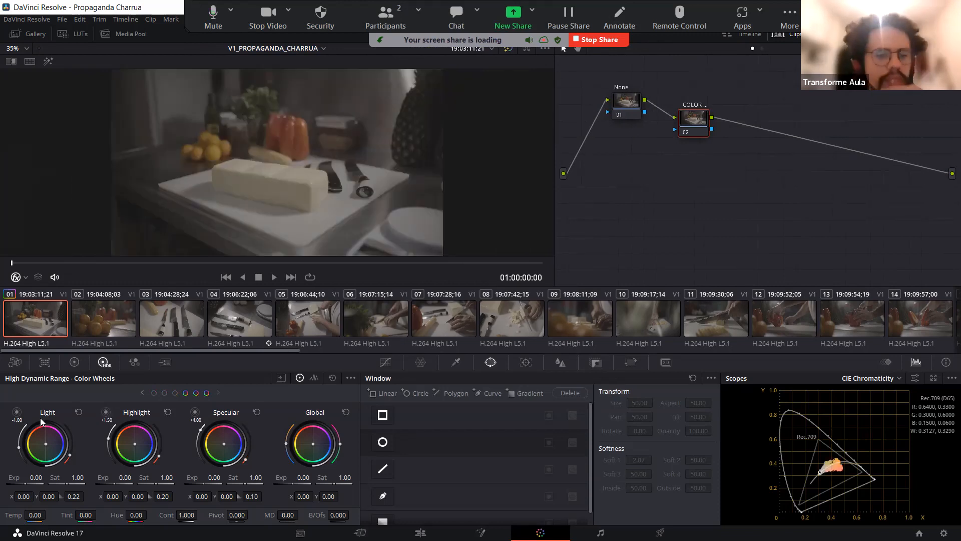
mouse_move(21, 414)
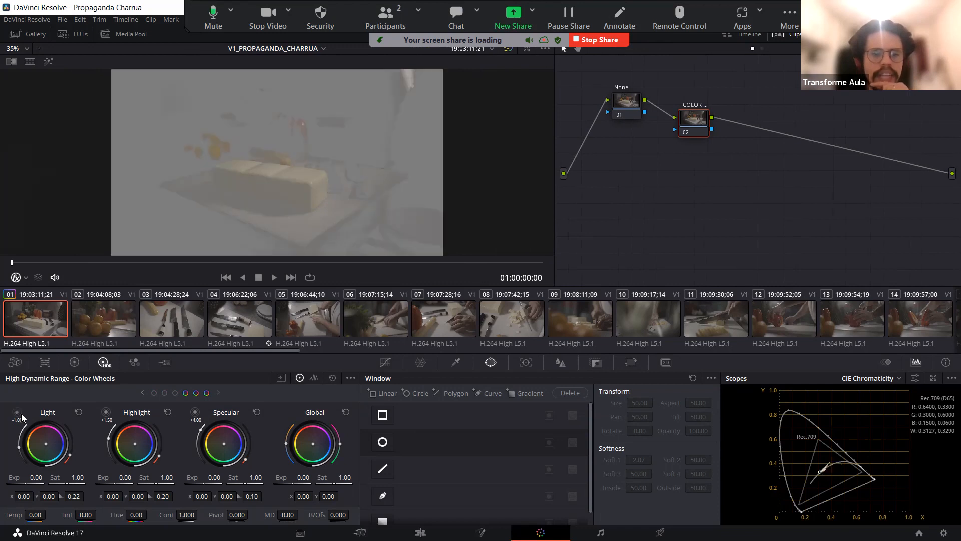
Step: Circle the pepper and the white block's corner with Zoom annotations, and toggle the Light zone highlight to compare those areas
left_click(619, 16)
mouse_move(300, 117)
left_mouse_down()
mouse_move(288, 129)
mouse_move(300, 115)
left_mouse_up()
mouse_move(300, 181)
left_mouse_down()
mouse_move(331, 174)
mouse_move(302, 180)
left_mouse_up()
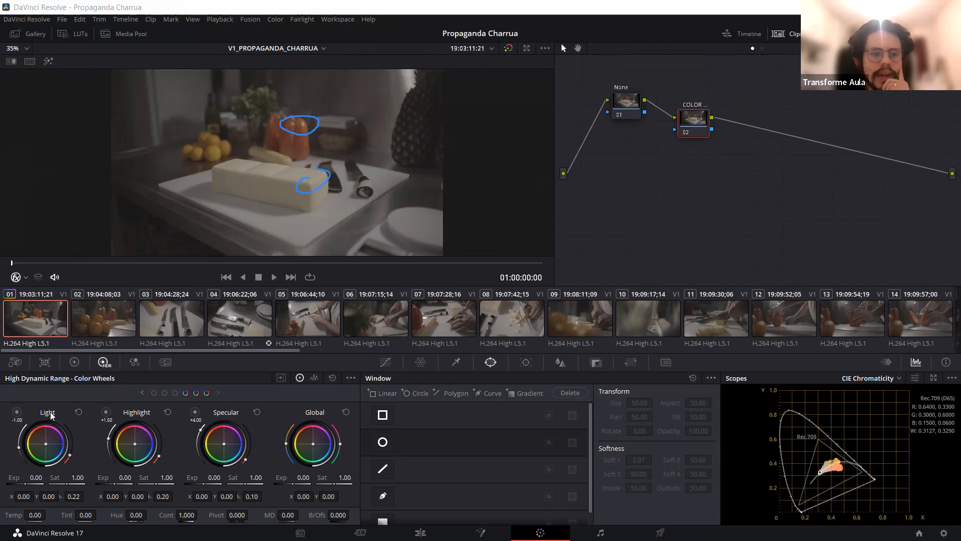
left_click(18, 413)
left_click(18, 412)
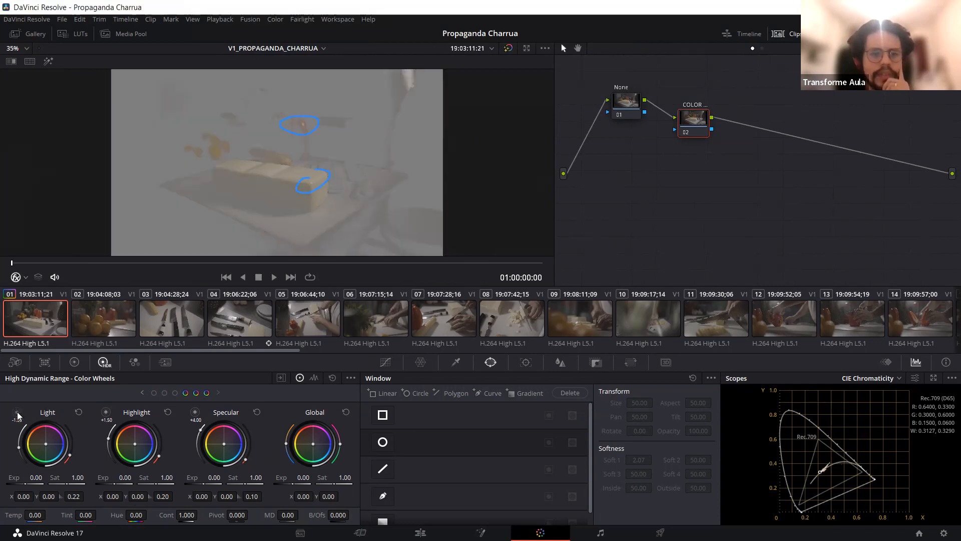
left_click(18, 413)
left_click(17, 413)
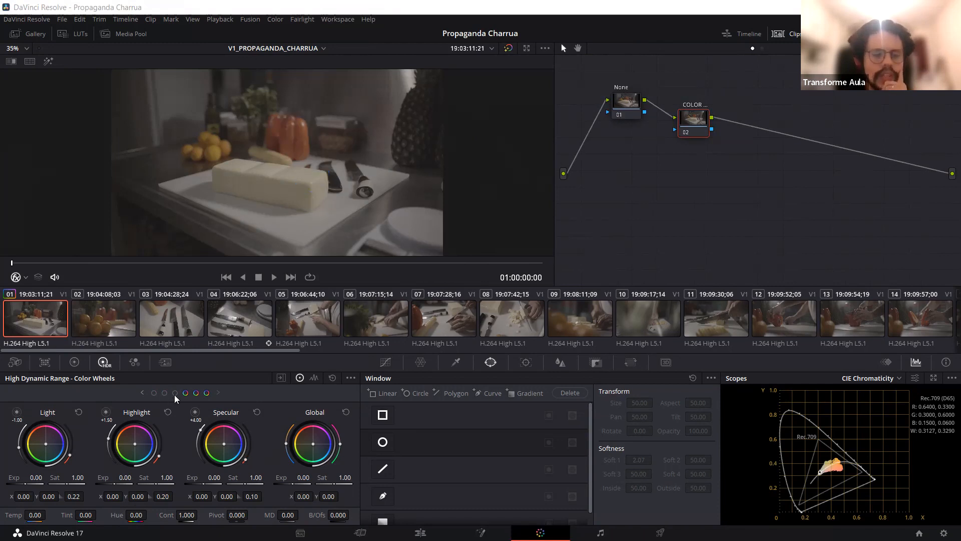
Step: Move node 02 closer to node 01 and switch the scope from the CIE Chromaticity display to Parade
left_click_drag(691, 126, 669, 117)
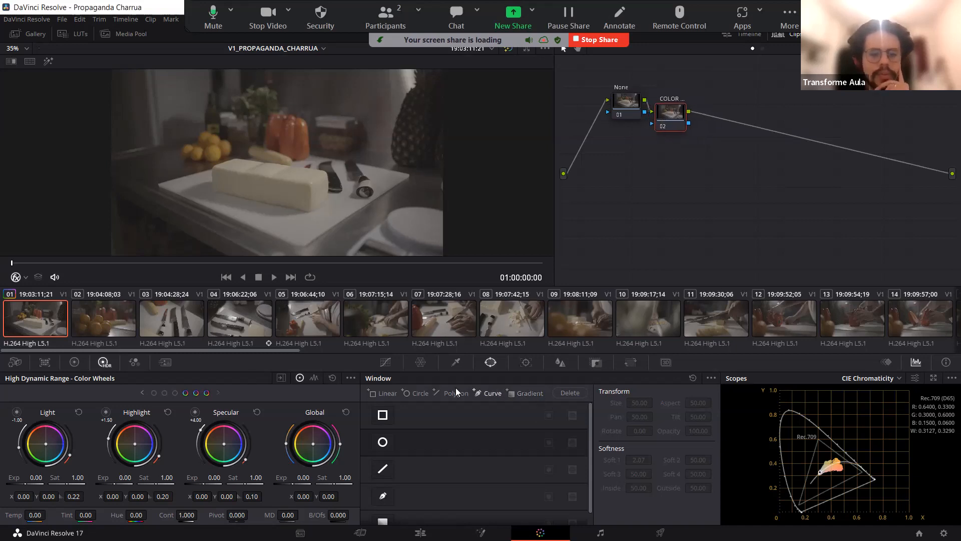
left_click(933, 378)
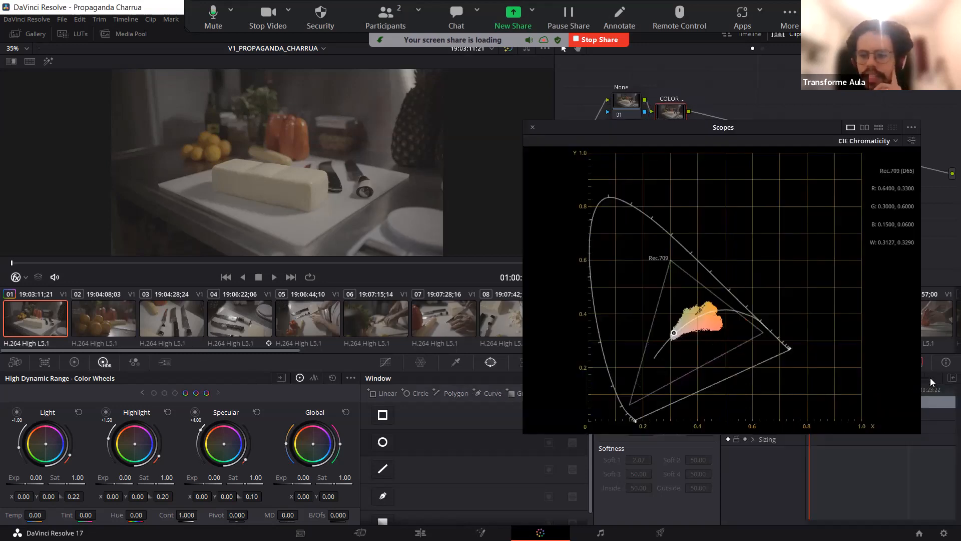
left_click(869, 146)
left_click(870, 153)
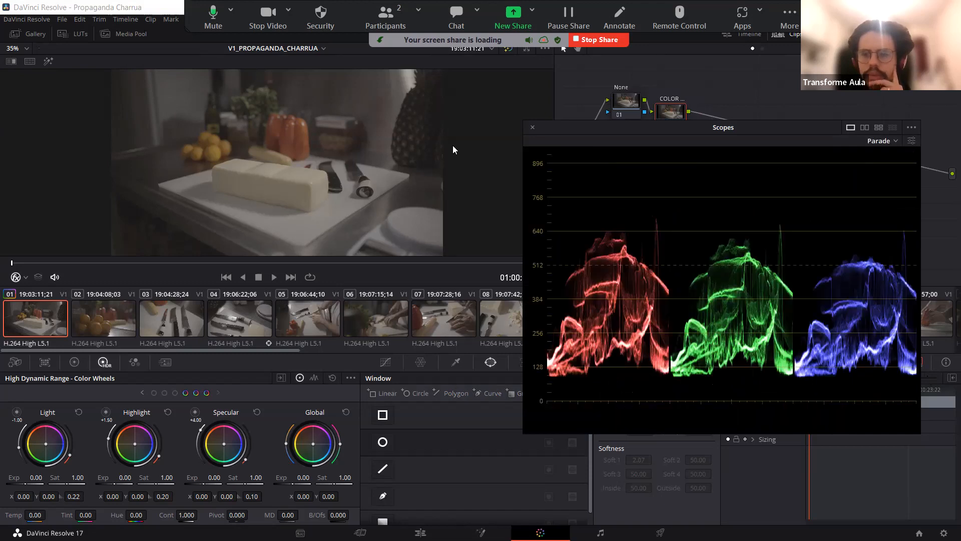
left_click(533, 127)
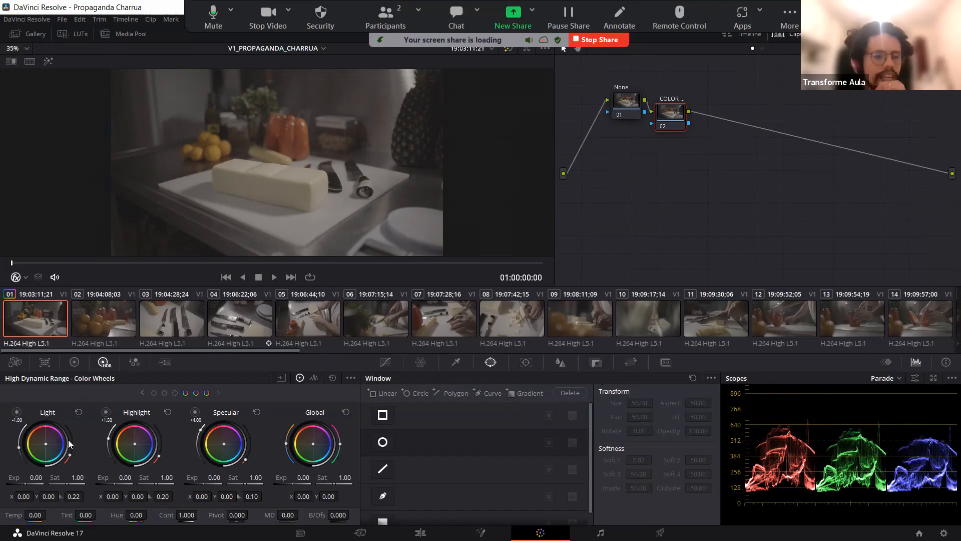
Step: Switch to the Primaries colour wheels and pick the black point in the dark area near the image's lower-left corner
left_click(74, 362)
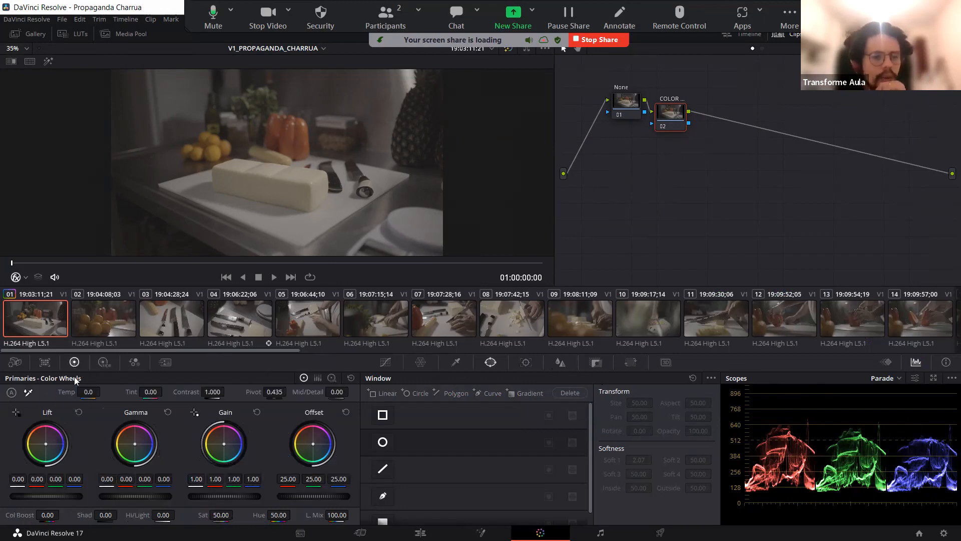
left_click(16, 412)
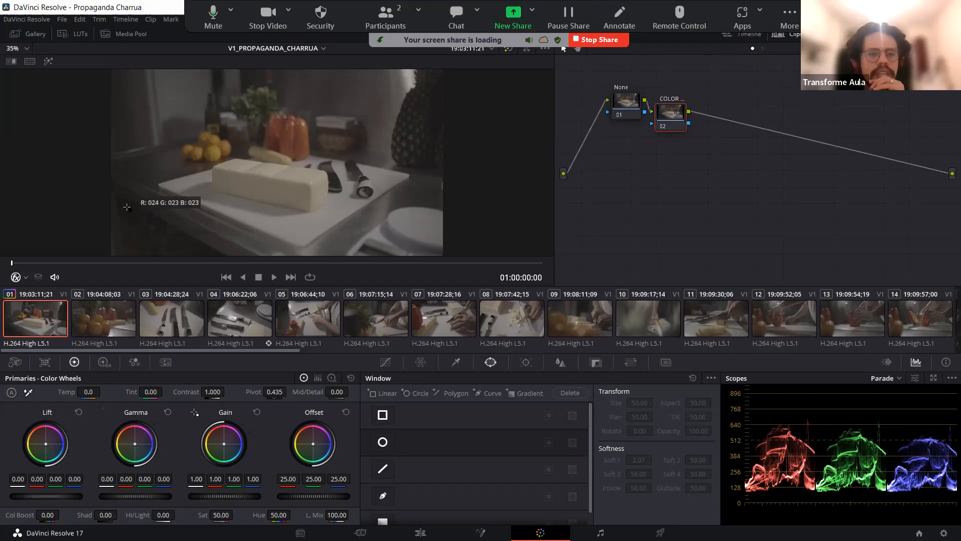
left_click(126, 207)
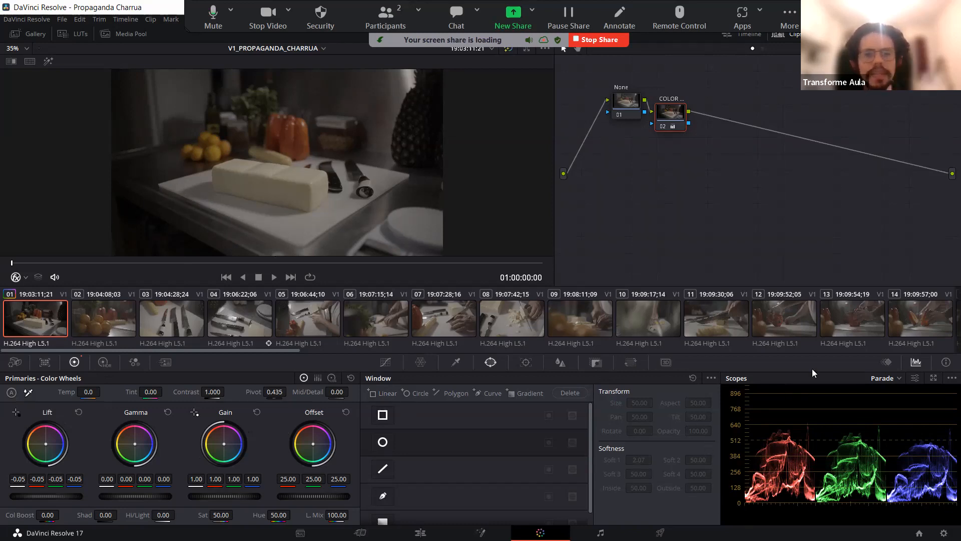
Step: Check the image's gamut on the CIE Chromaticity scope, and return the scope to Parade
left_click(898, 392)
left_click(885, 426)
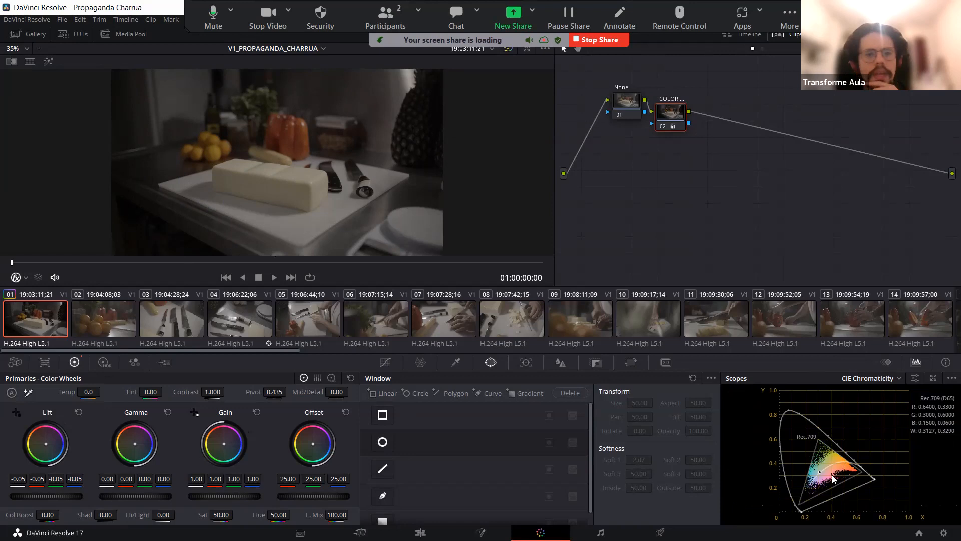
left_click(880, 379)
left_click(876, 392)
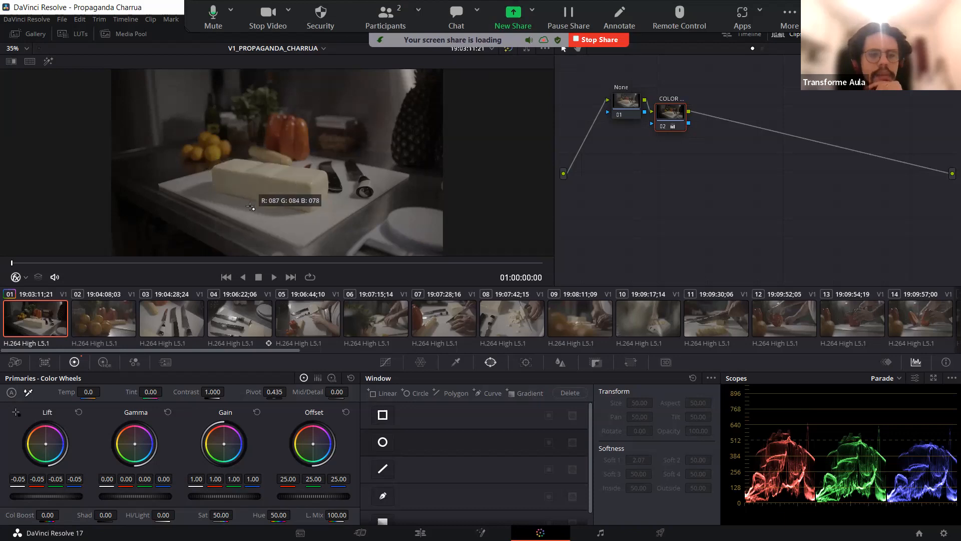
Step: Pick the white point on the bright reflection at the orange pepper's upper edge, and restore the viewer to Fit
scroll(250, 206, "up", 8)
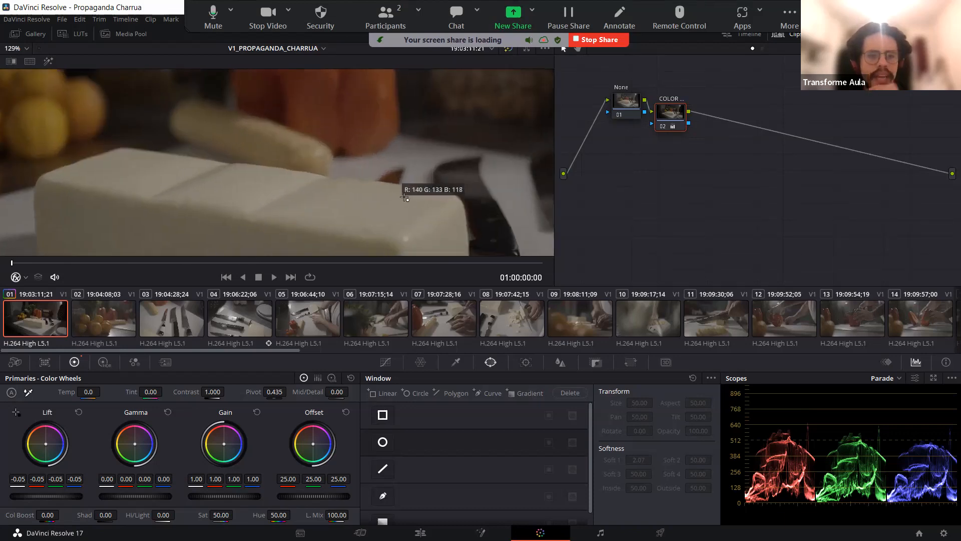
scroll(410, 196, "up", 5)
scroll(410, 194, "down", 1)
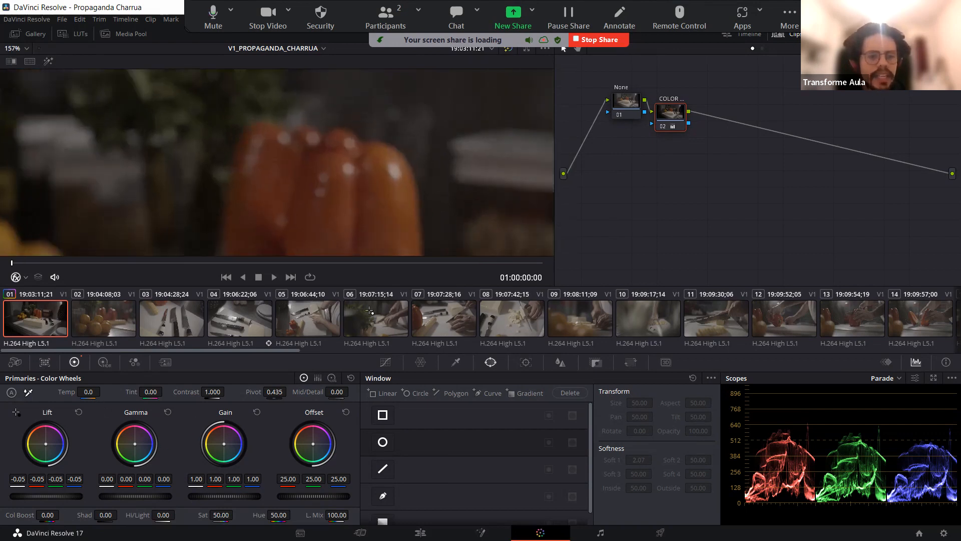
left_click(395, 174)
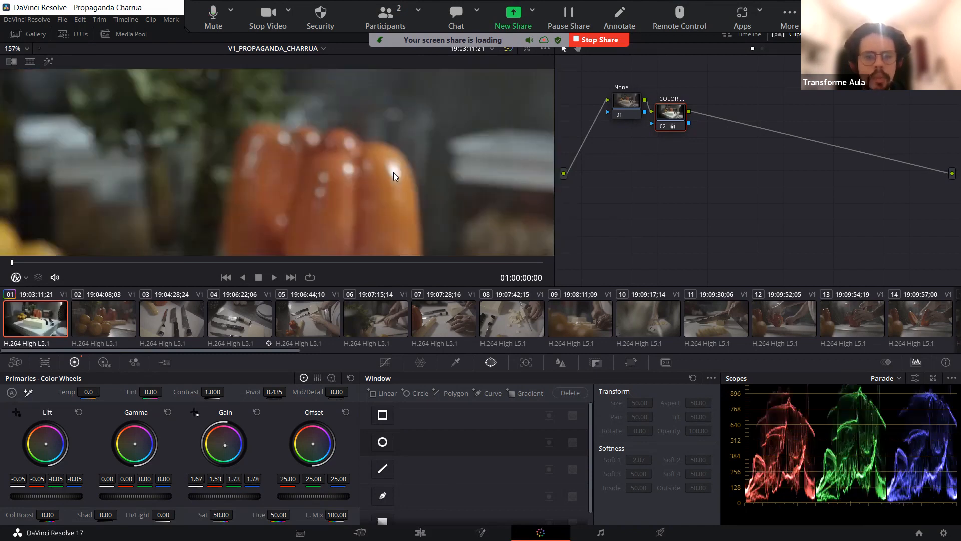
scroll(393, 176, "down", 6)
scroll(380, 189, "down", 1)
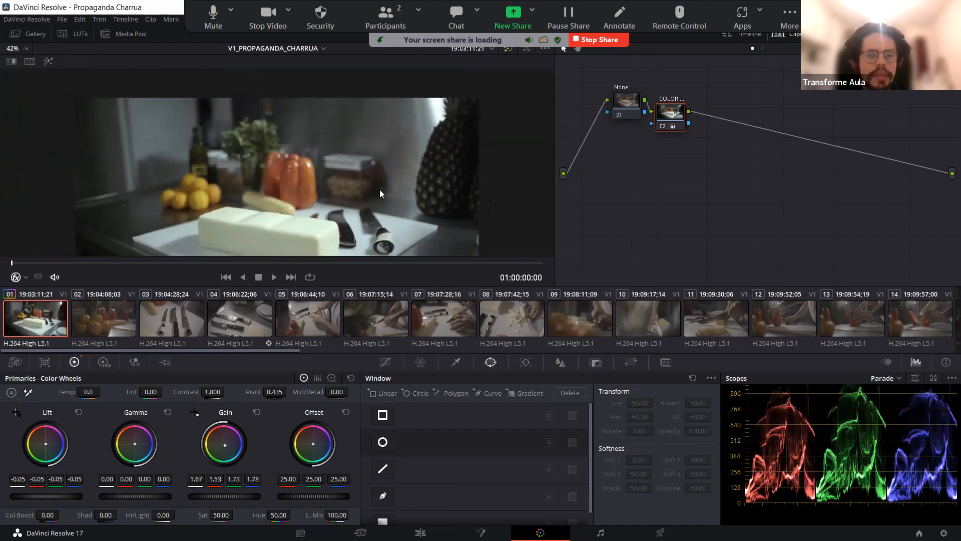
left_click_drag(378, 190, 350, 182)
left_click(26, 48)
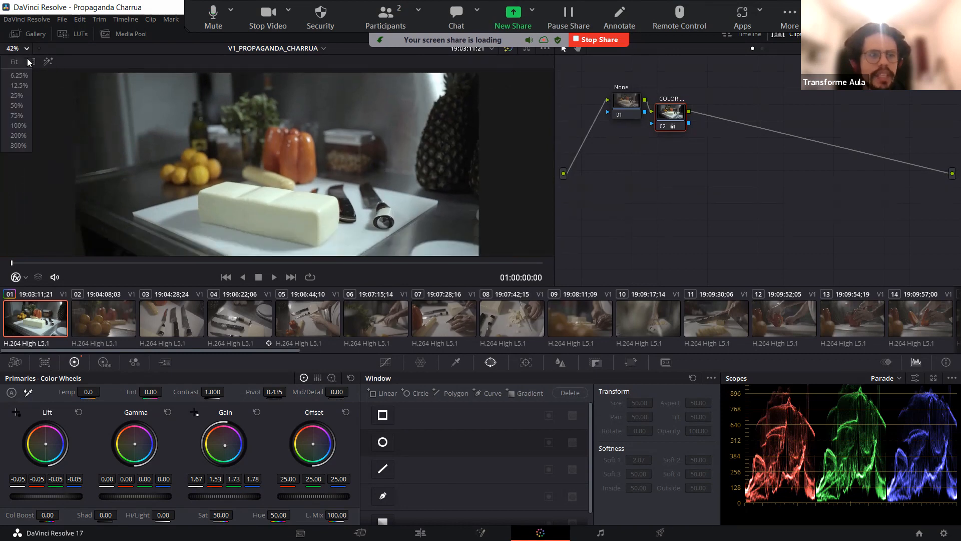
left_click(27, 58)
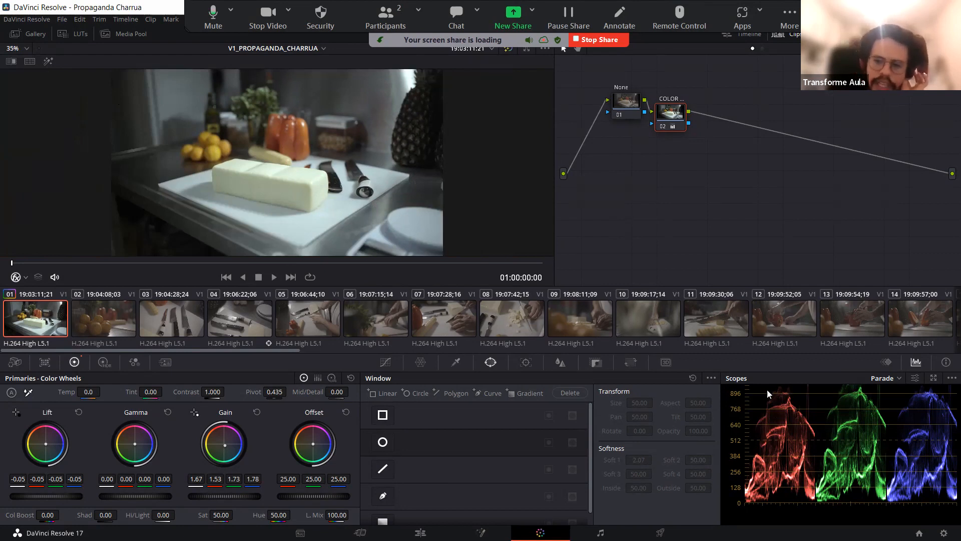
Step: Examine the graded image's Parade and CIE Chromaticity graphs in the enlarged Scopes window, and close that window
left_click(933, 379)
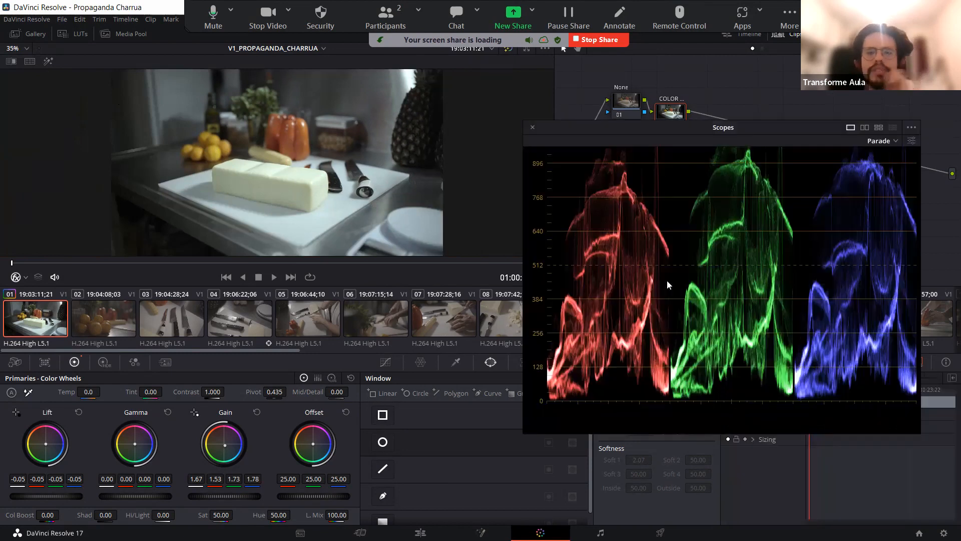
left_click(882, 144)
left_click(887, 198)
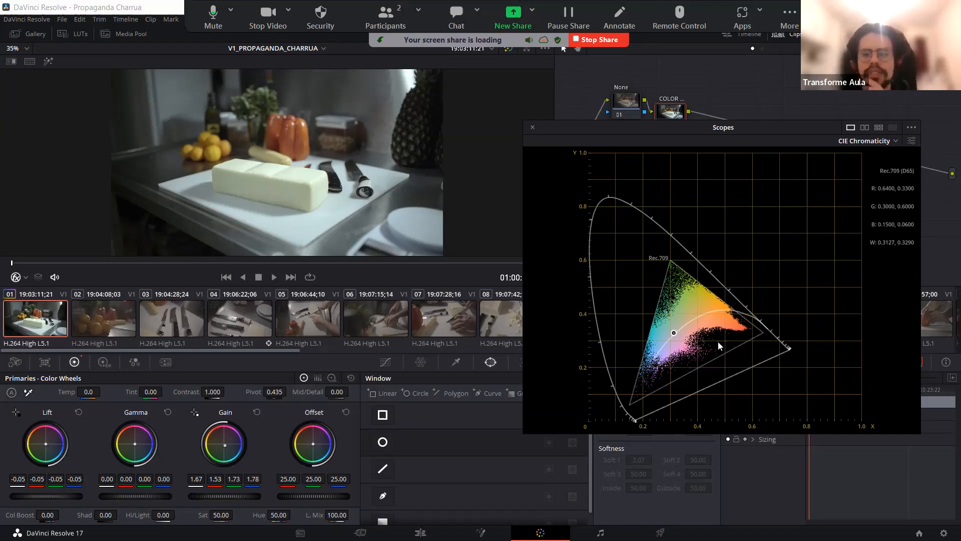
mouse_move(10, 262)
left_mouse_down()
mouse_move(30, 278)
mouse_move(11, 275)
left_mouse_up()
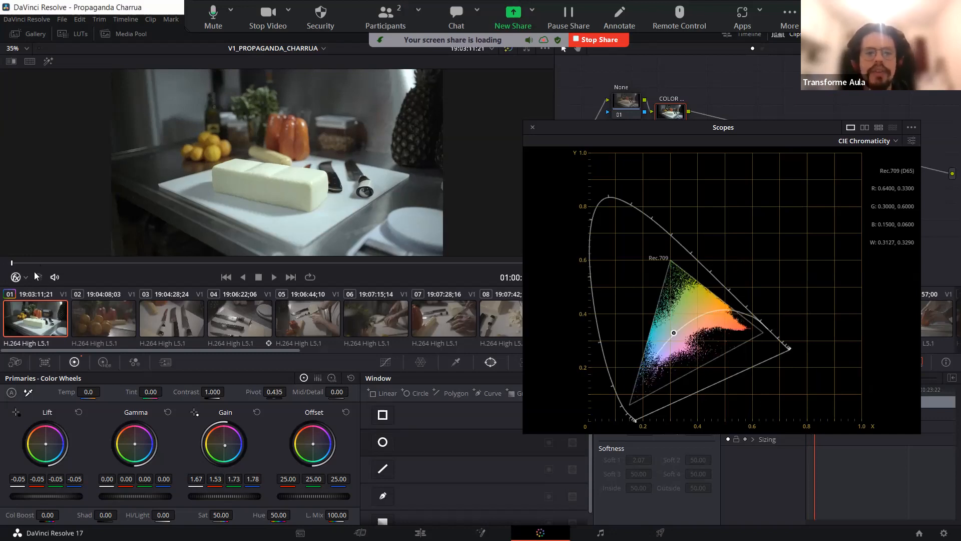
left_click(531, 127)
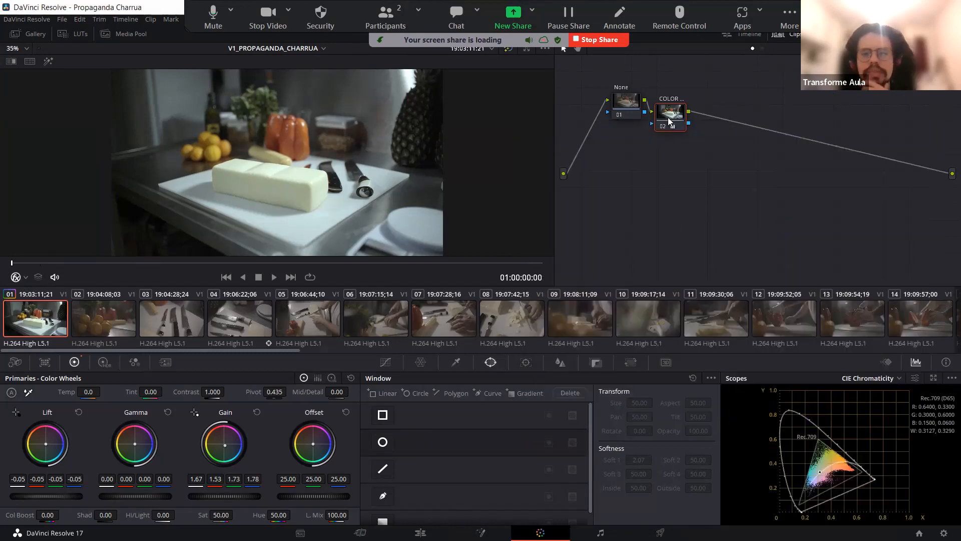
Step: Align node 02 with node 01 and apply the Color Space Transform effect from the Resolve FX Color library to it
left_click_drag(667, 117, 672, 109)
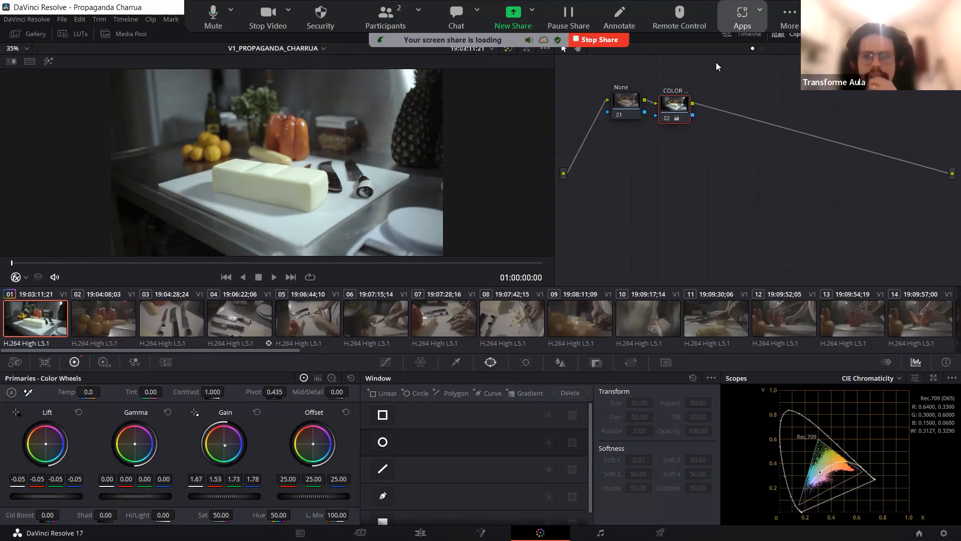
left_click(876, 33)
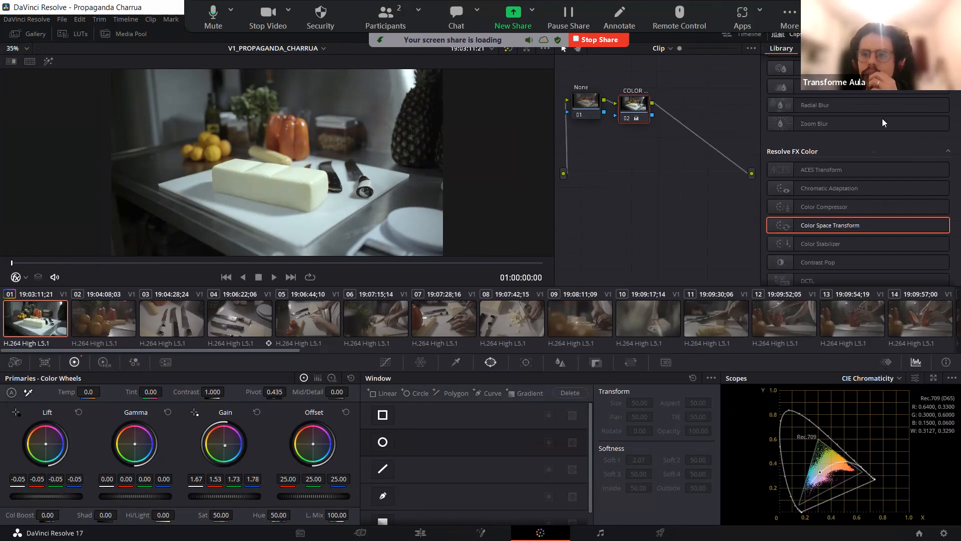
scroll(848, 155, "up", 2)
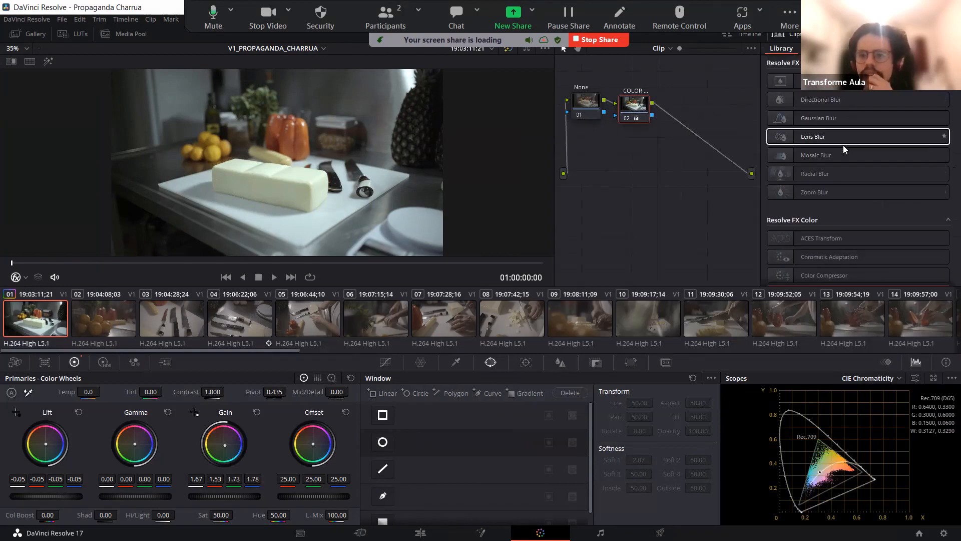
scroll(853, 159, "down", 3)
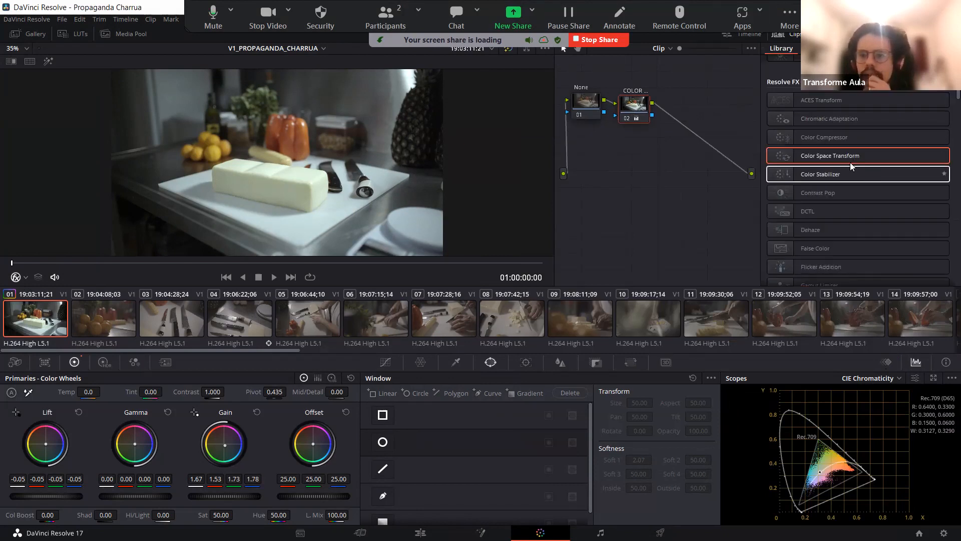
left_click_drag(852, 156, 642, 101)
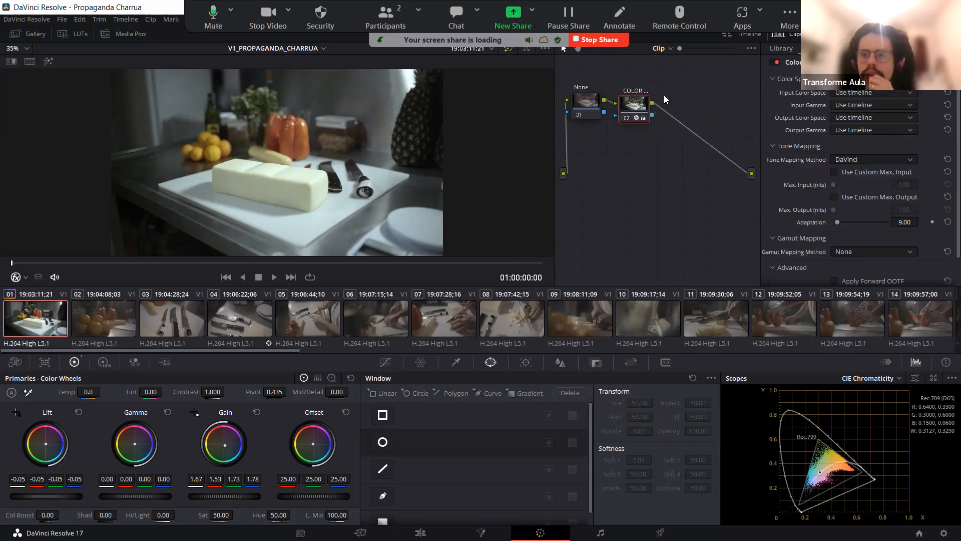
Step: Set the Color Space Transform's input color space to Rec.709 and its input gamma to Sony S-Log2 on the graded node 02
left_click(882, 92)
scroll(877, 148, "down", 8)
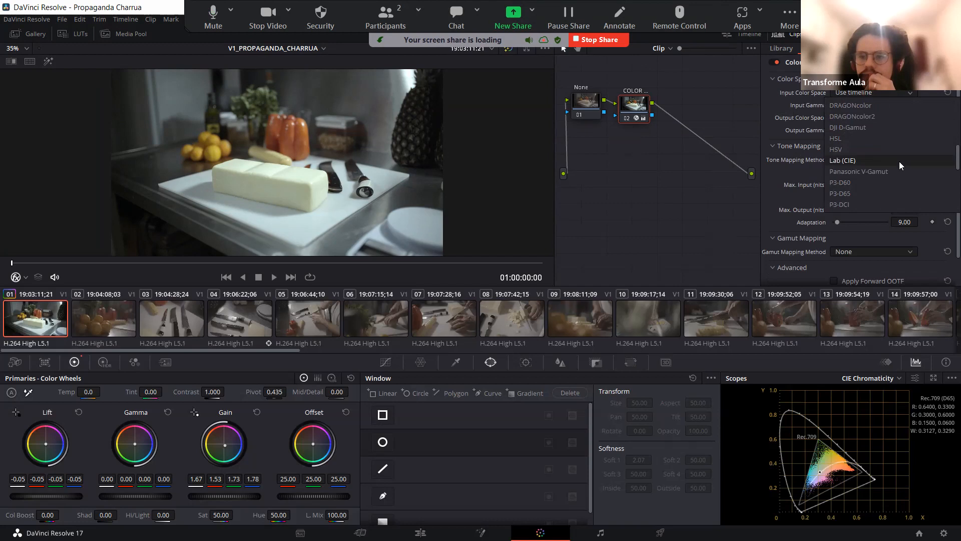
scroll(902, 158, "up", 3)
scroll(902, 159, "up", 9)
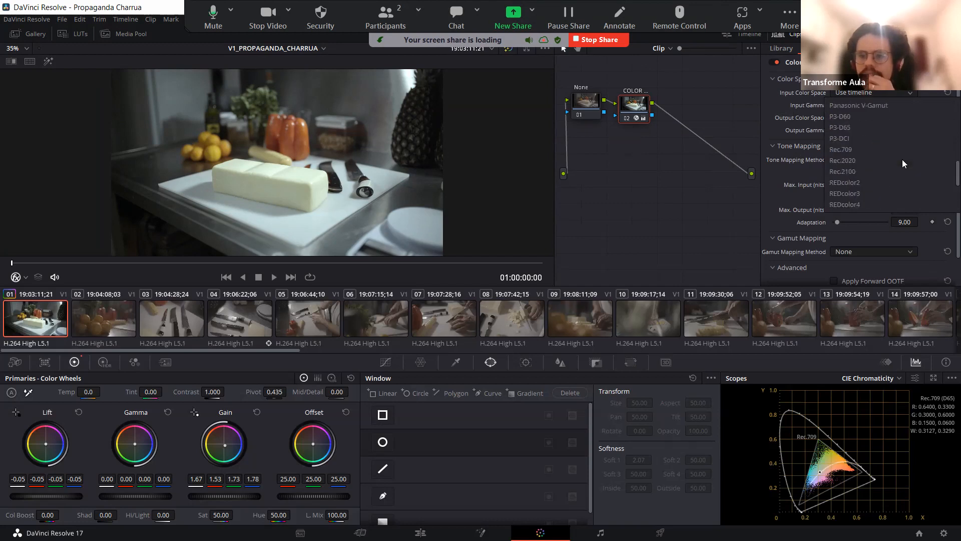
scroll(867, 150, "down", 3)
left_click(871, 150)
left_click(867, 109)
scroll(879, 168, "down", 8)
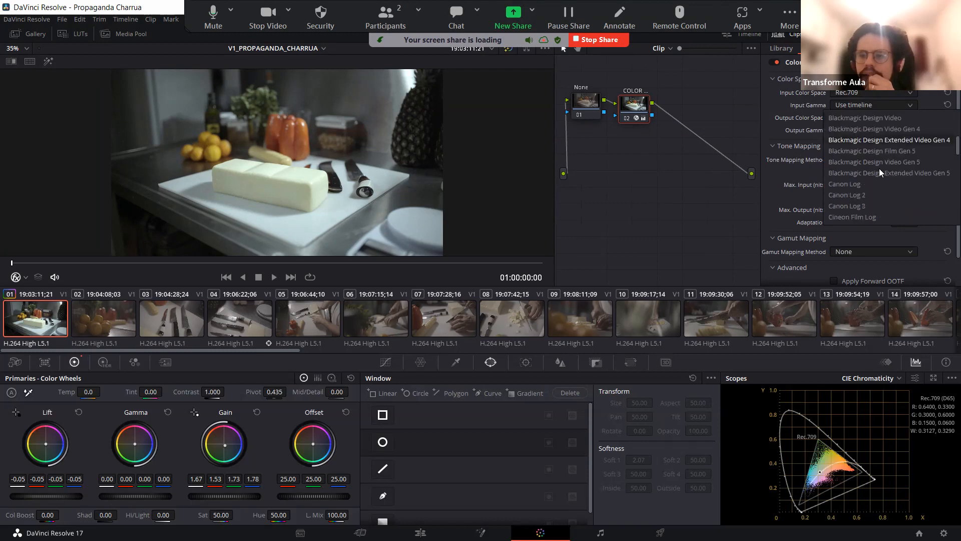
scroll(877, 140, "down", 10)
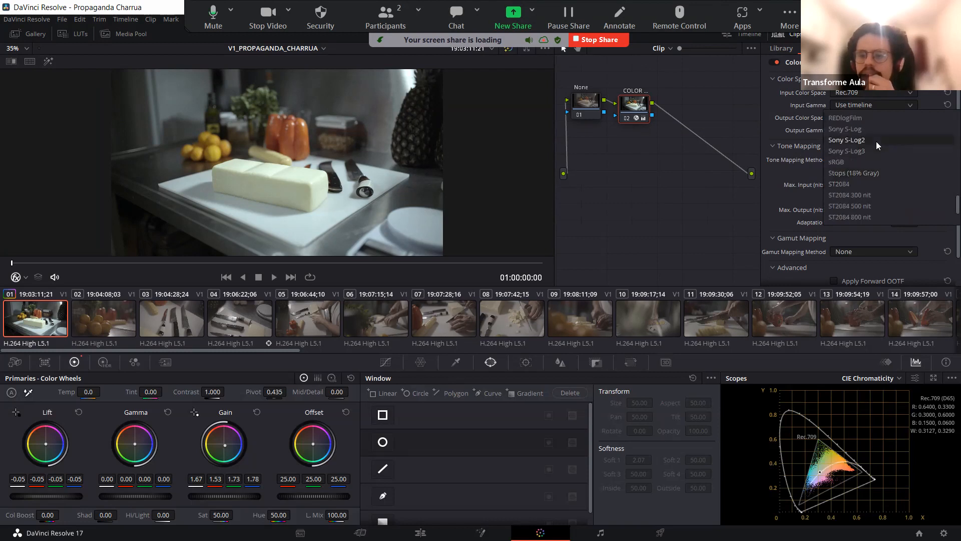
left_click(876, 139)
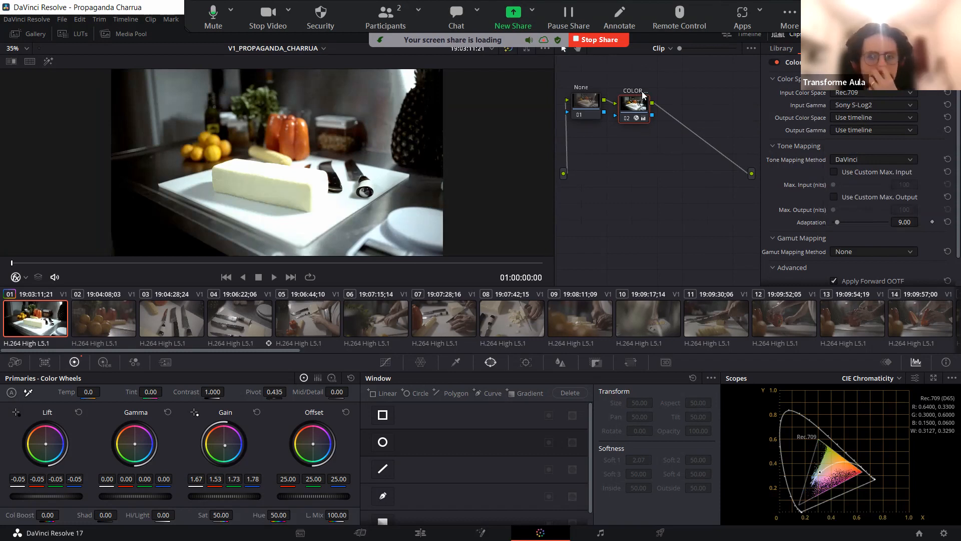
Step: Toggle the Color Space Transform off and on repeatedly to compare the image and its gamut
left_click(776, 63)
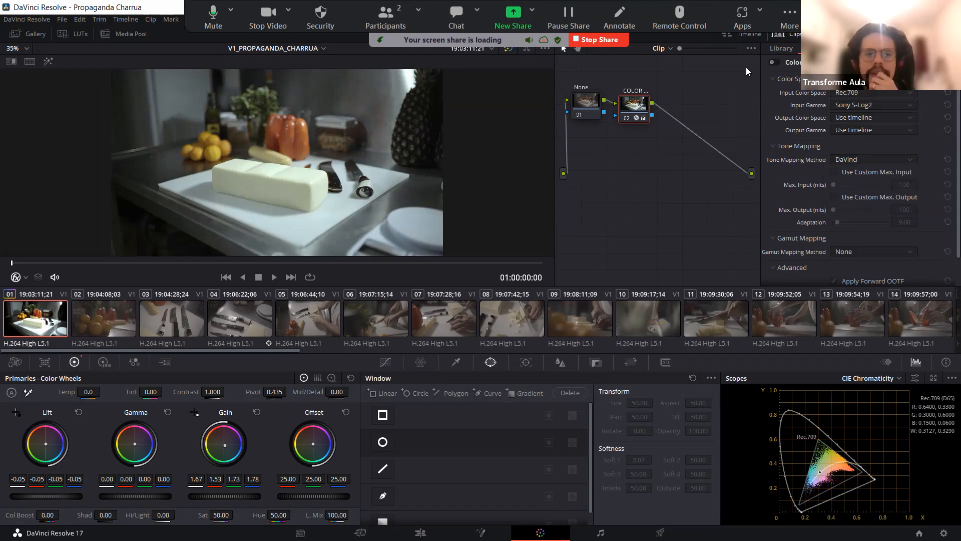
left_click(776, 62)
left_click(776, 62)
left_click(776, 63)
left_click(775, 62)
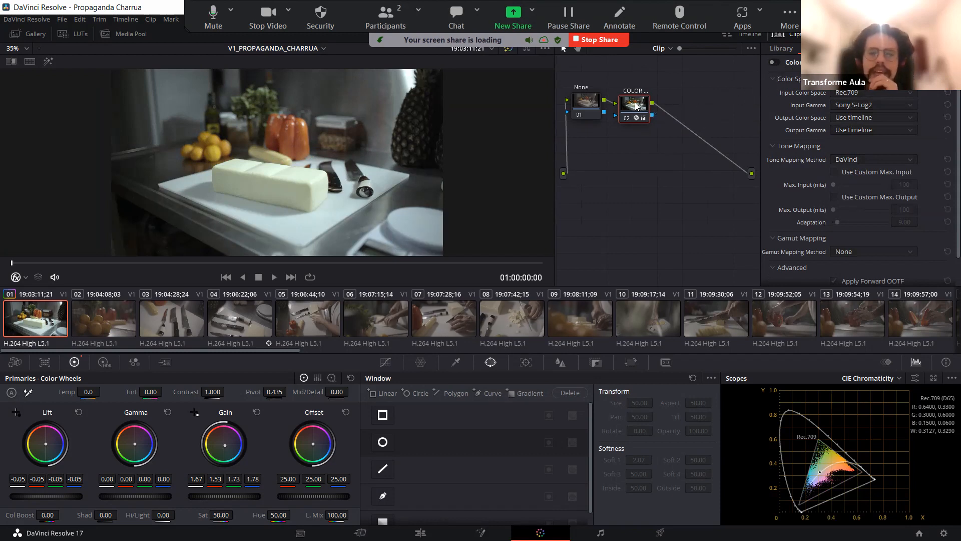
Step: Delete the graded node 02 and insert a new empty corrector node on the connection after node 01
key("Delete")
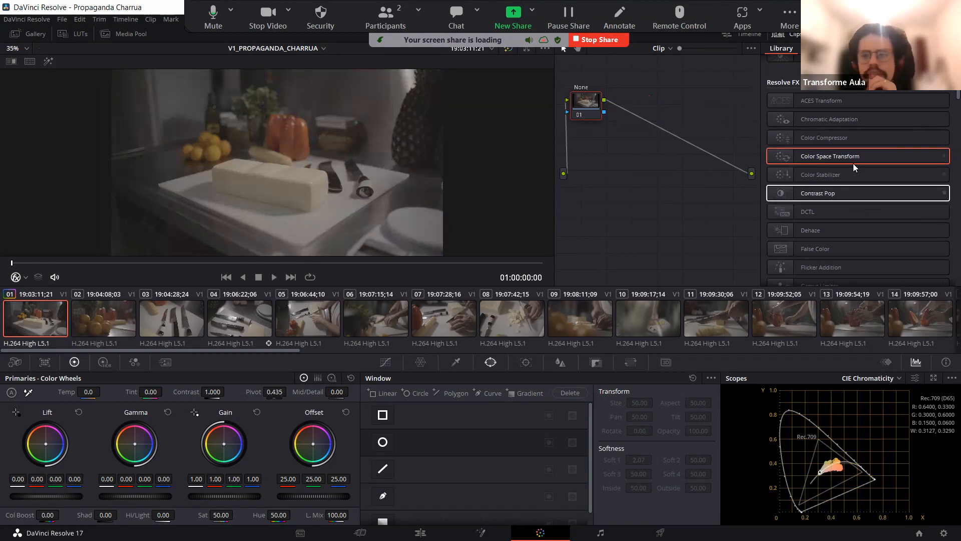
right_click(627, 145)
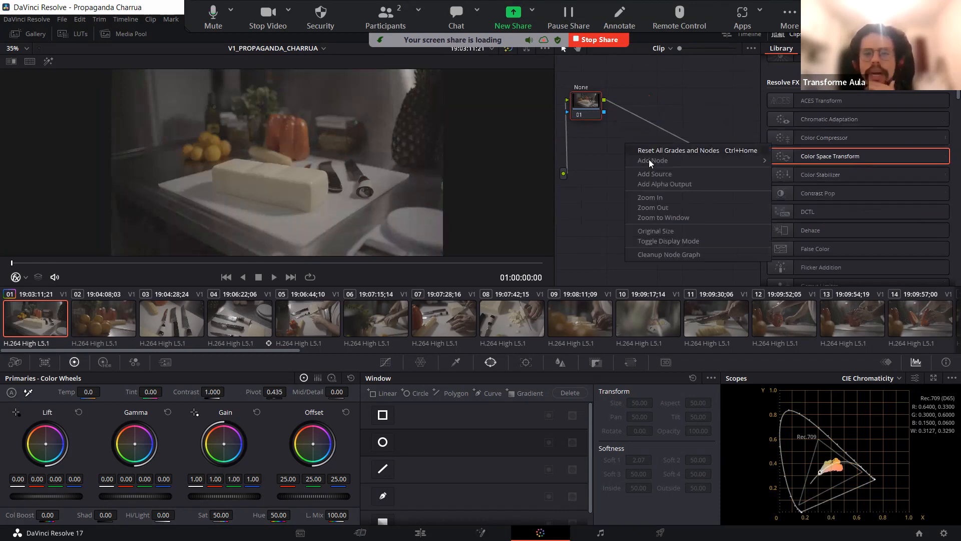
left_click(758, 158)
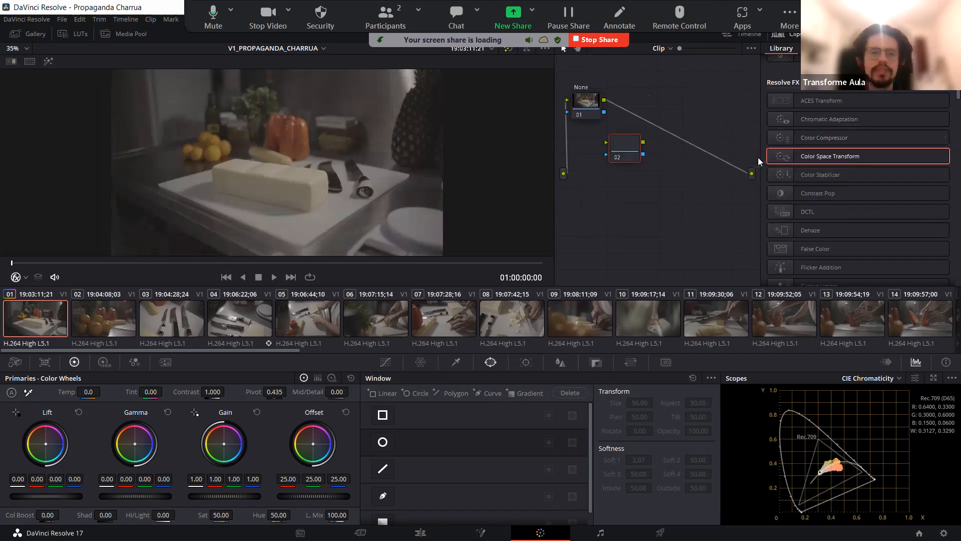
left_click_drag(619, 145, 636, 98)
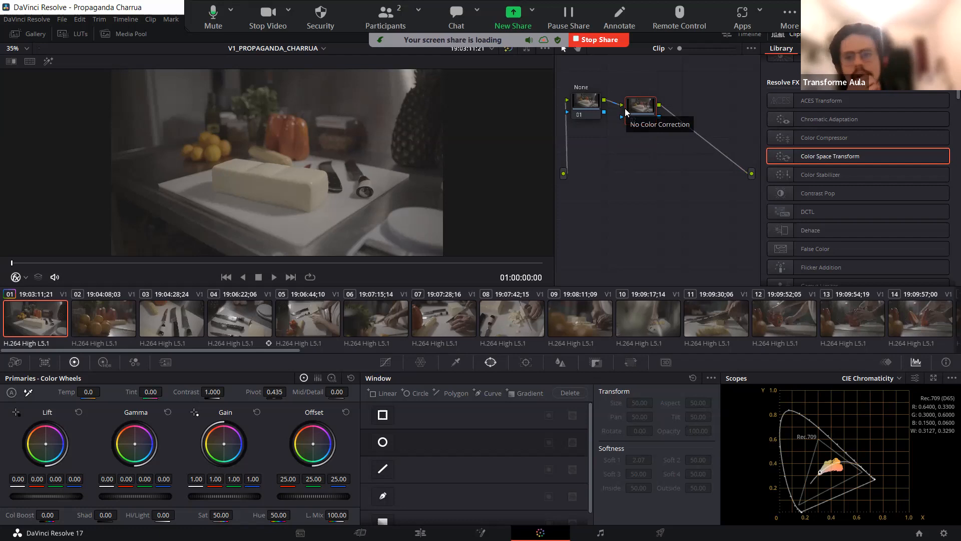
Step: Apply the Color Space Transform effect to the new node 02
scroll(905, 190, "up", 1)
scroll(906, 190, "up", 3)
scroll(906, 190, "down", 5)
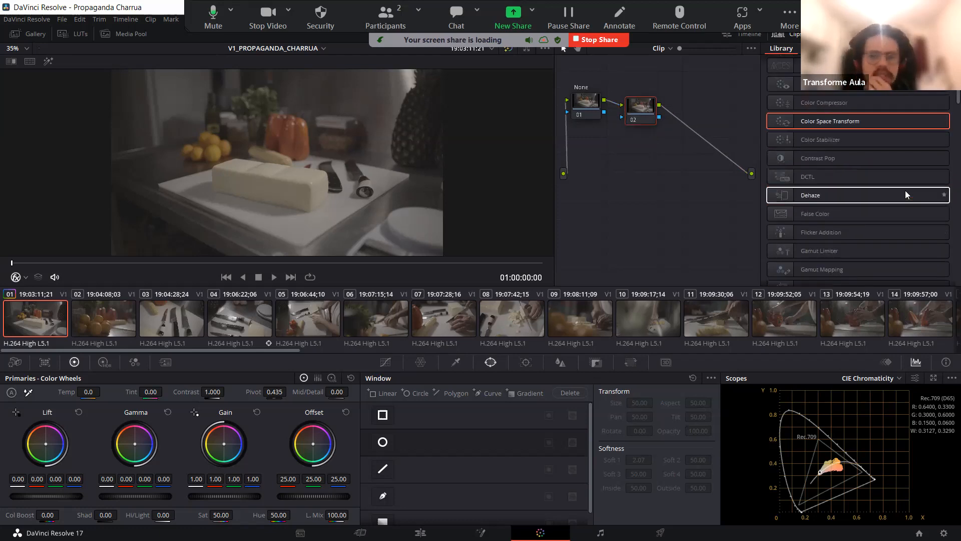
left_click_drag(801, 120, 638, 119)
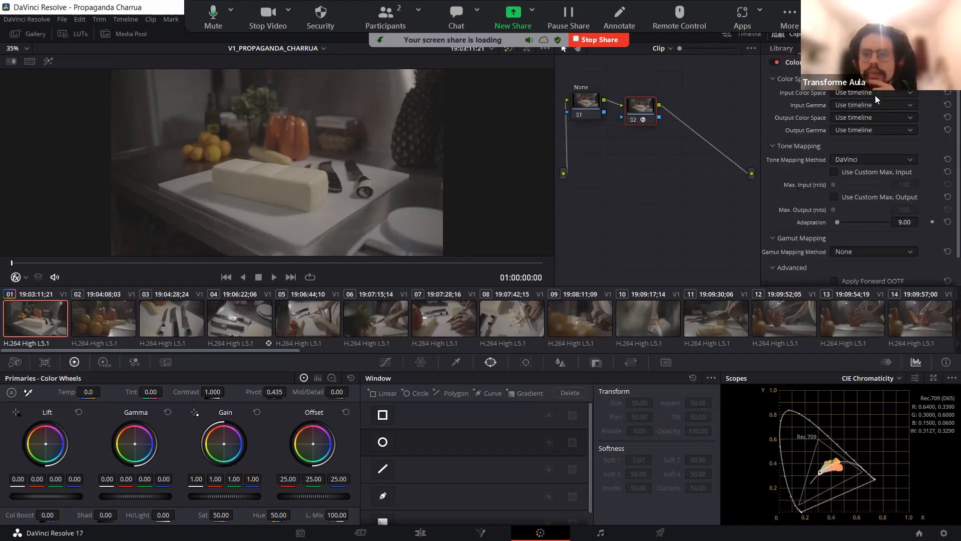
Step: Set the new node's Color Space Transform to Rec.709 input color space and Sony S-Log2 input gamma
left_click(875, 94)
scroll(864, 134, "down", 5)
scroll(884, 150, "up", 2)
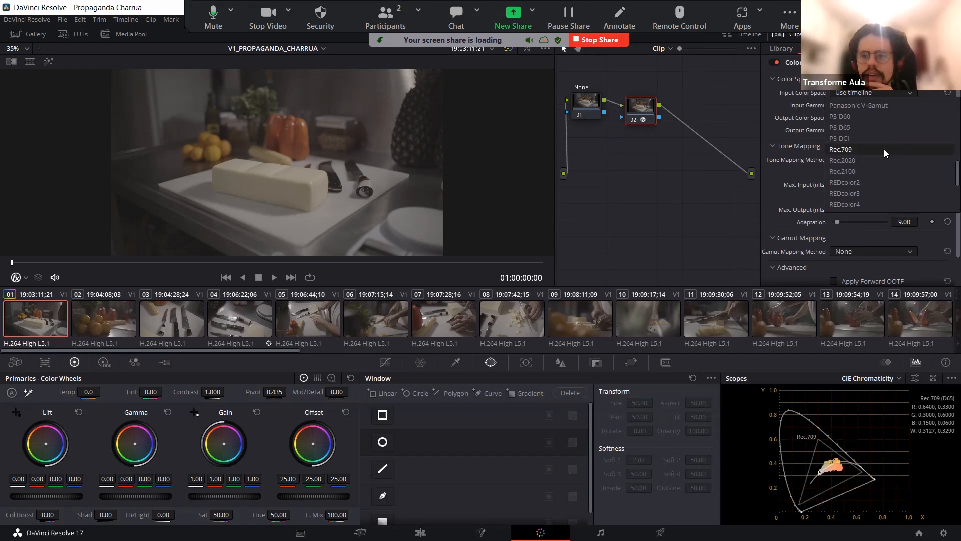
left_click(884, 146)
left_click(864, 105)
scroll(858, 140, "down", 4)
left_click(867, 205)
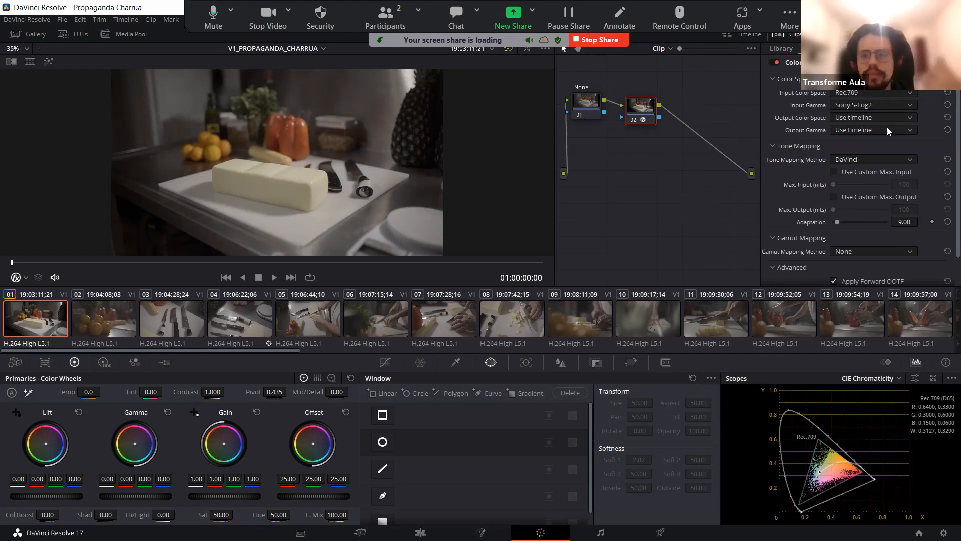
Step: Try Sony S-Gamut as the Color Space Transform's input color space, and undo the change
left_click(874, 92)
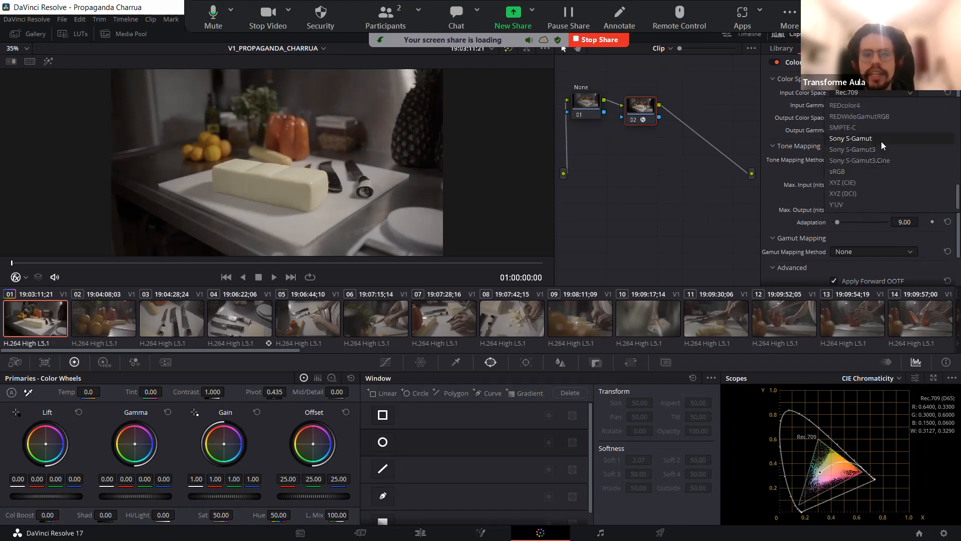
left_click(881, 141)
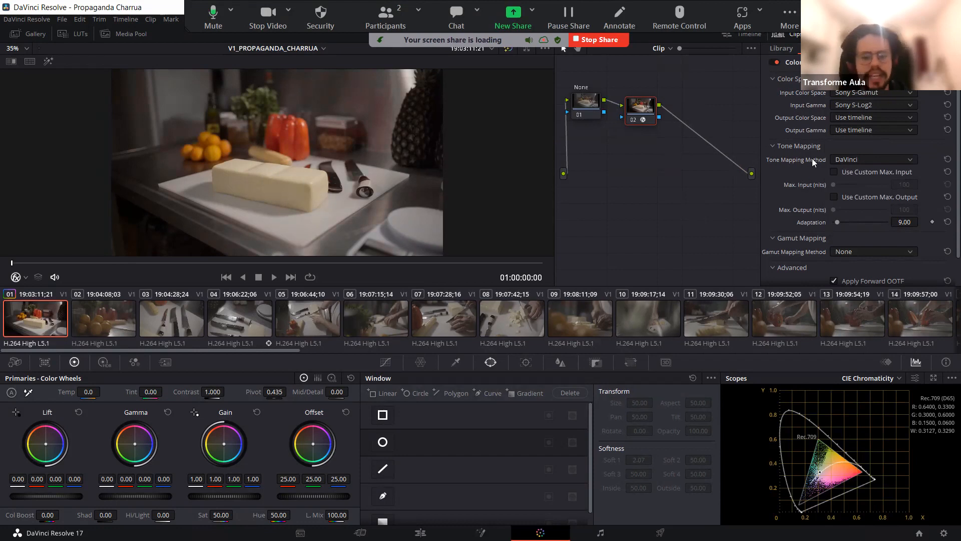
key("ctrl+z")
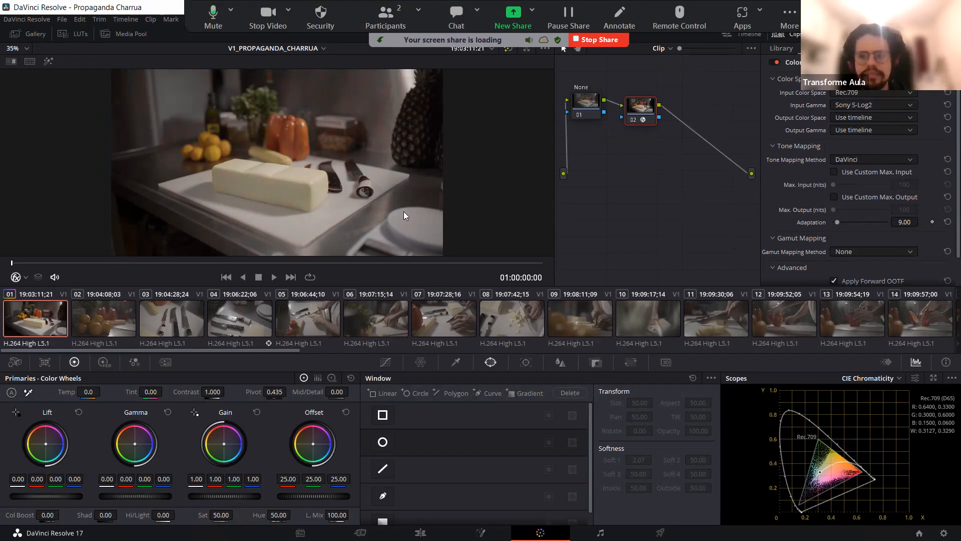
left_click(869, 94)
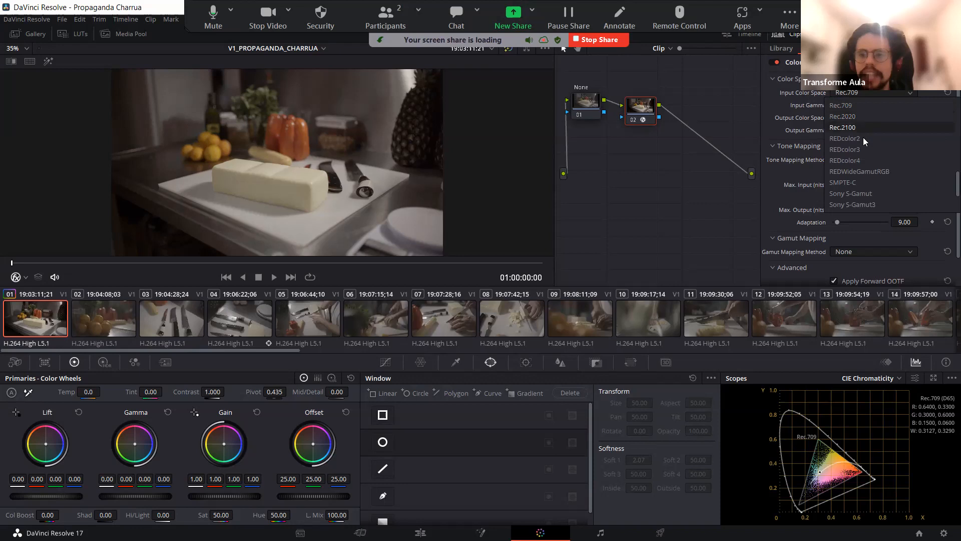
left_click(658, 220)
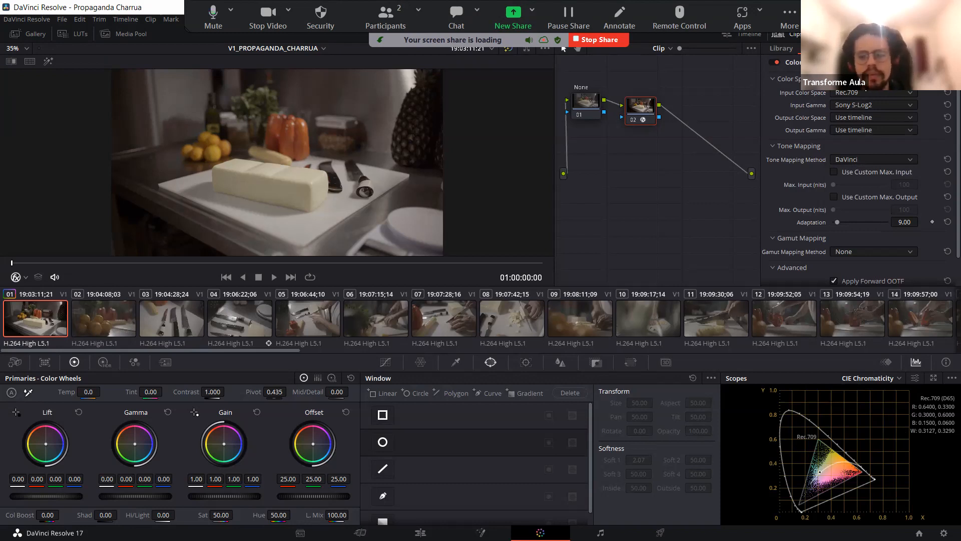
left_click(853, 106)
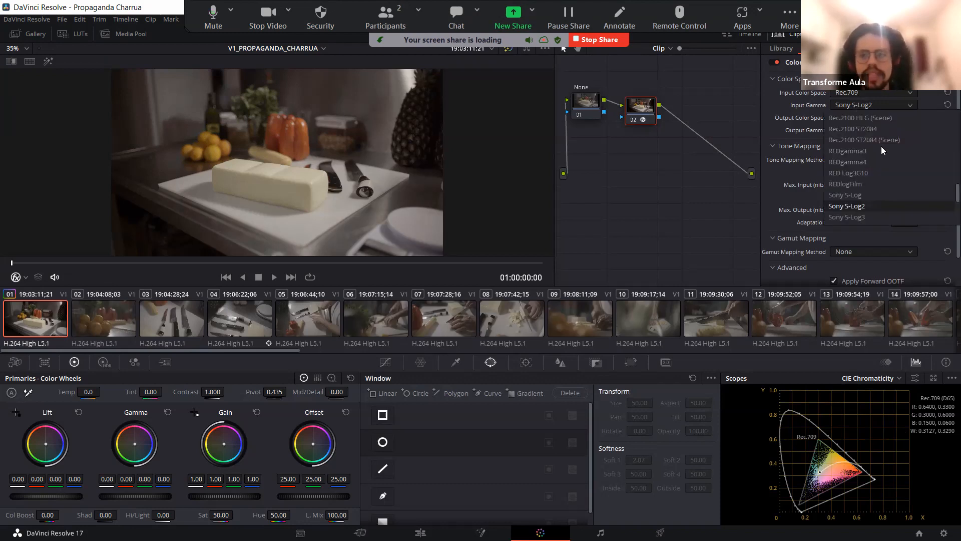
left_click(634, 239)
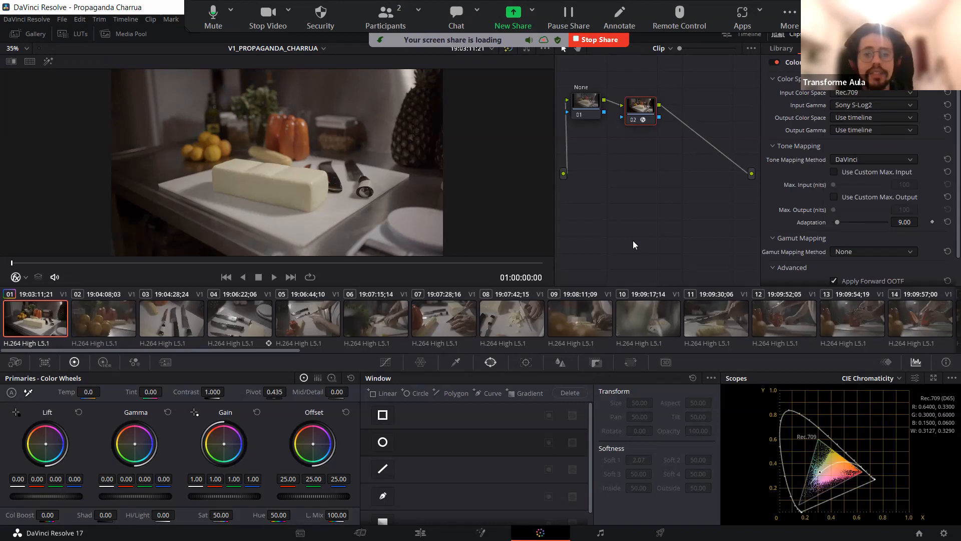
Step: Set the input color space of node 02's Color Space Transform to Sony S-Gamut, keeping Sony S-Log2 as input gamma
left_click(867, 91)
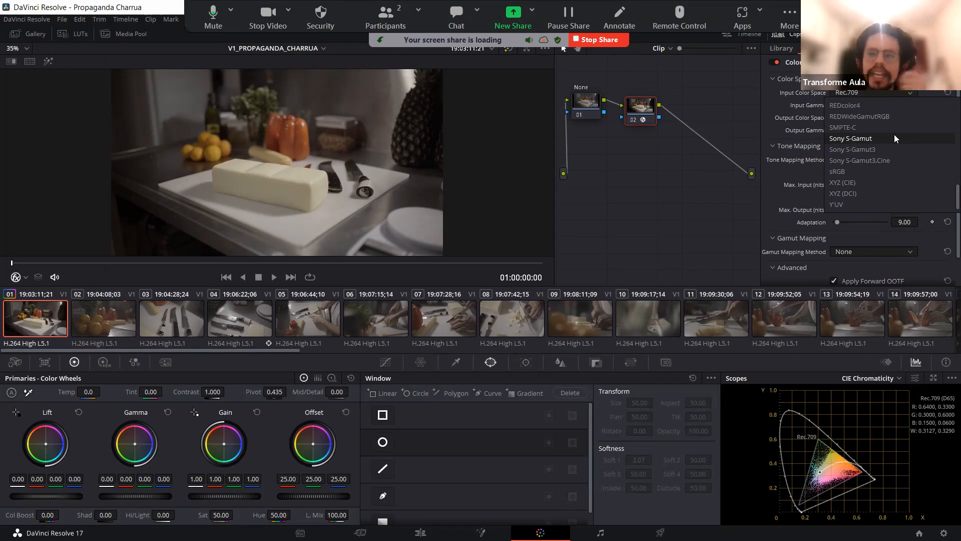
left_click(894, 135)
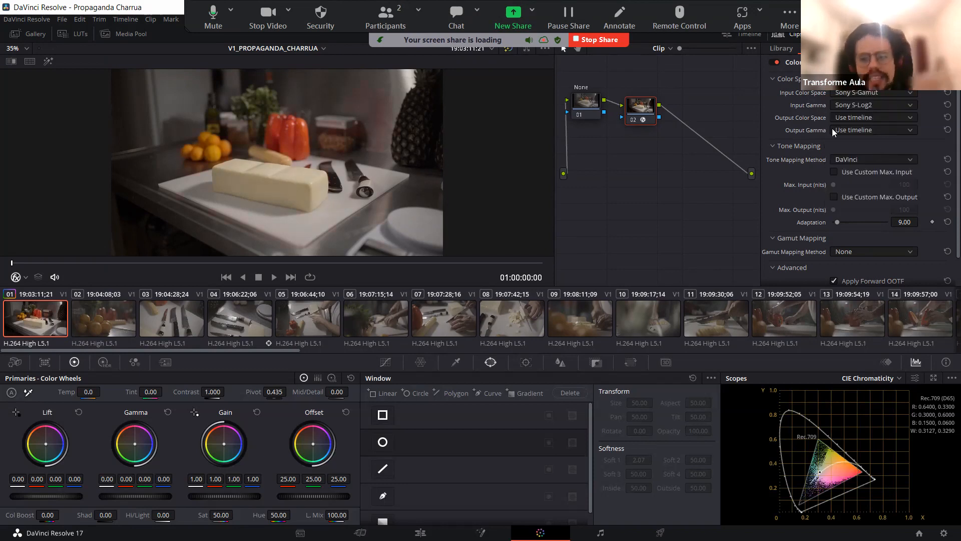
left_click(884, 103)
scroll(895, 150, "up", 5)
scroll(894, 155, "down", 3)
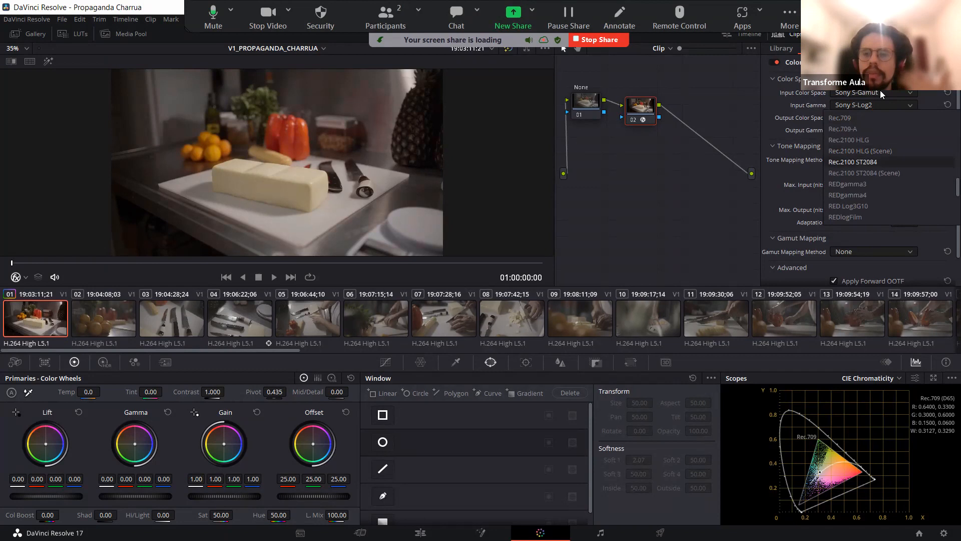
key("Escape")
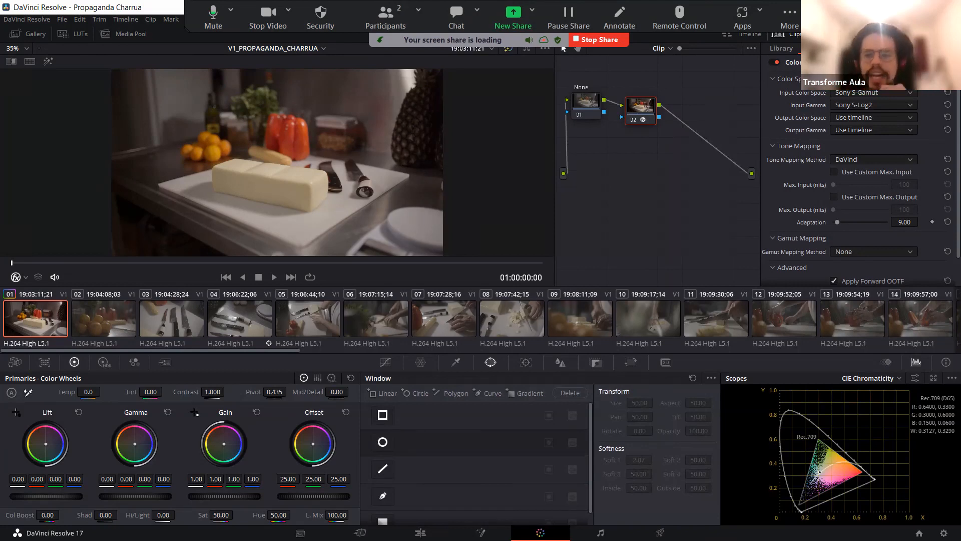
Step: Switch the scope from CIE Chromaticity to Parade in the enlarged scopes window and close that window
left_click(933, 378)
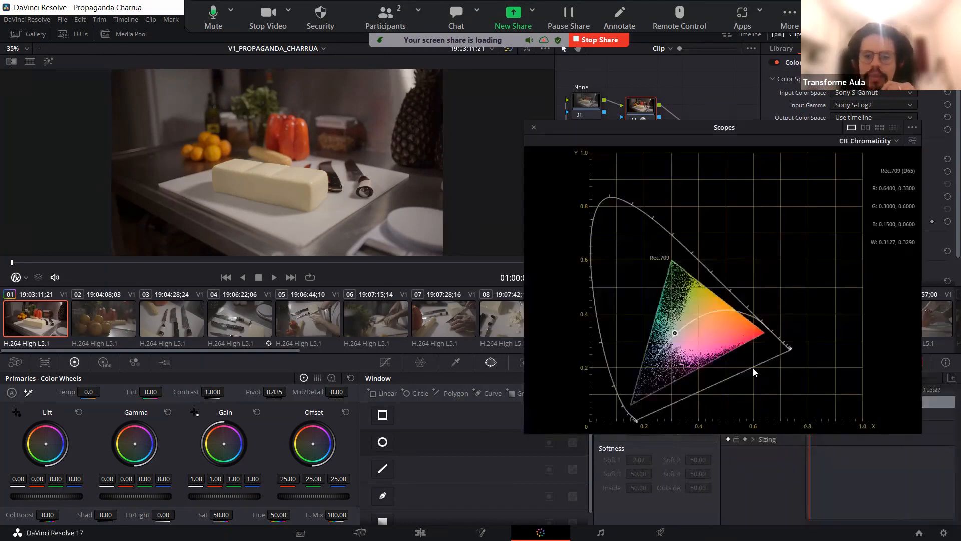
left_click(873, 142)
left_click(873, 155)
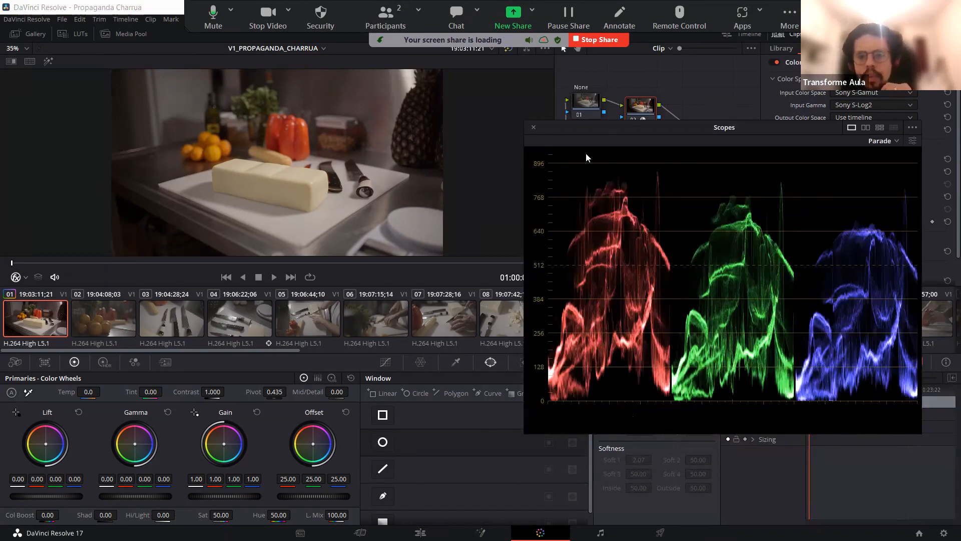
left_click(534, 128)
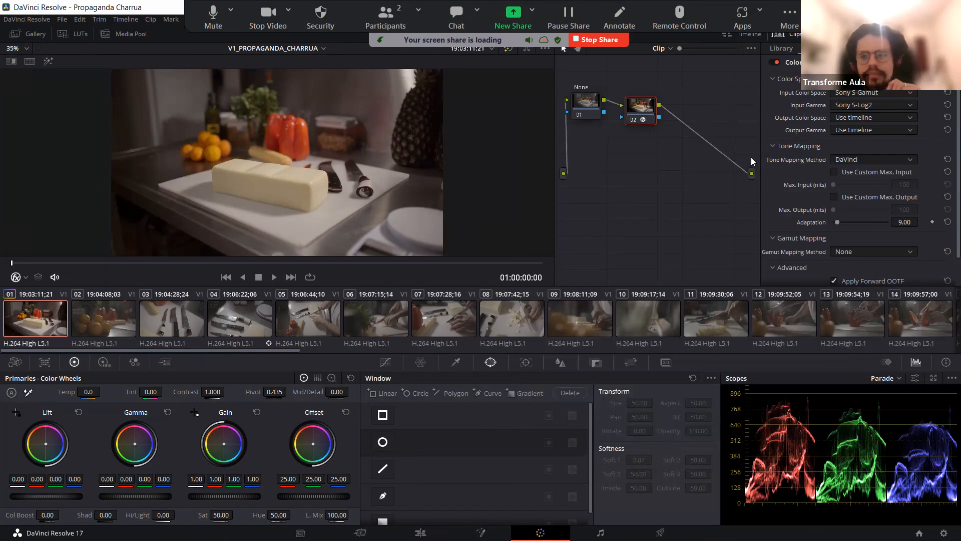
Step: Rearrange the node graph by moving node 01 up and bringing node 02 close to its output
left_click_drag(641, 111, 637, 104)
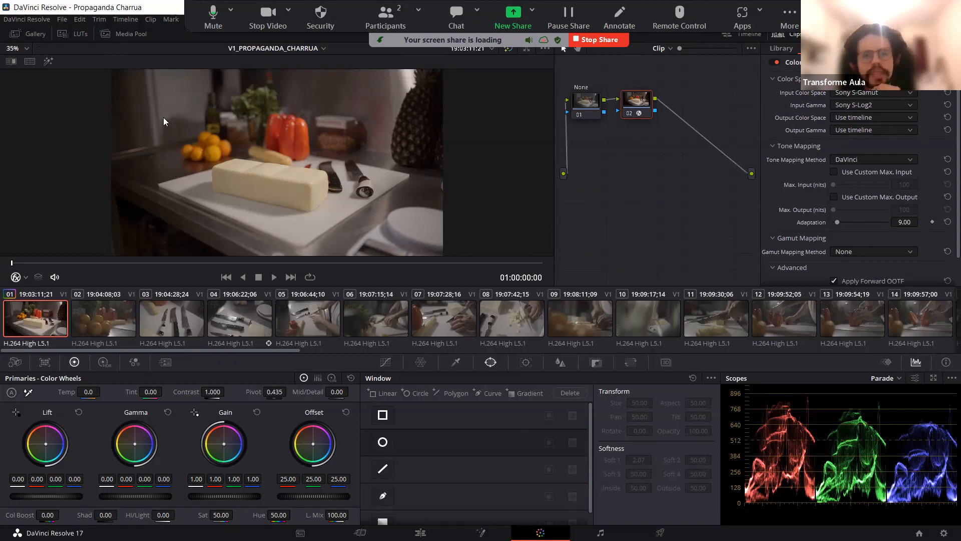
left_click_drag(642, 113, 645, 118)
left_click_drag(584, 101, 580, 89)
left_click(639, 111)
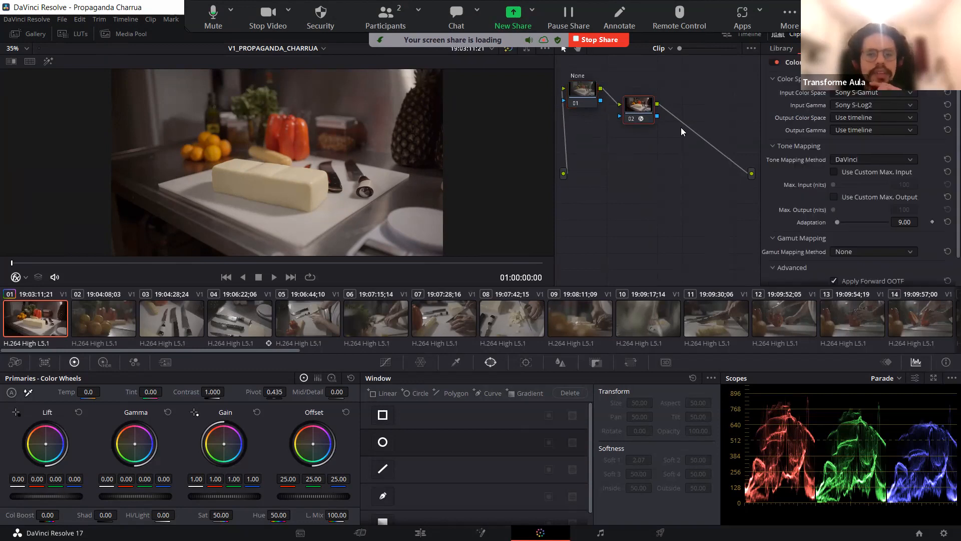
mouse_move(638, 111)
left_mouse_down()
mouse_move(621, 95)
mouse_move(627, 101)
left_mouse_up()
Step: Label node 02 as COLOR TRANSOFRM and line it up beside node 01
right_click(633, 100)
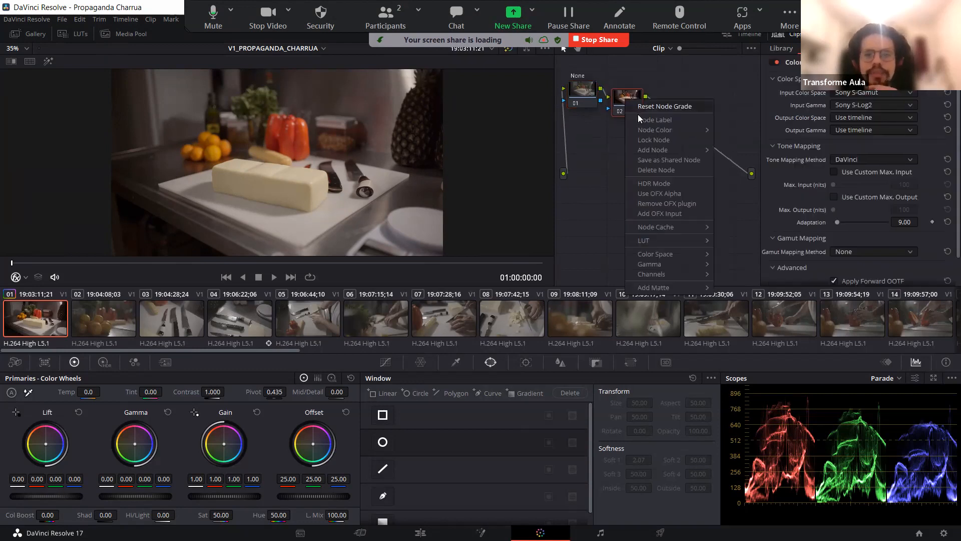
left_click(639, 119)
key("Caps_Lock")
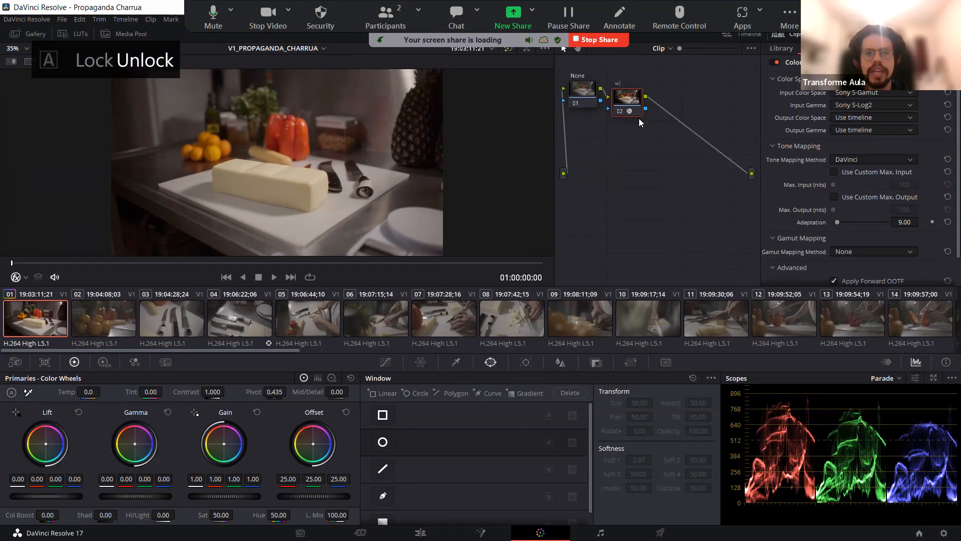
type("COLORTRA")
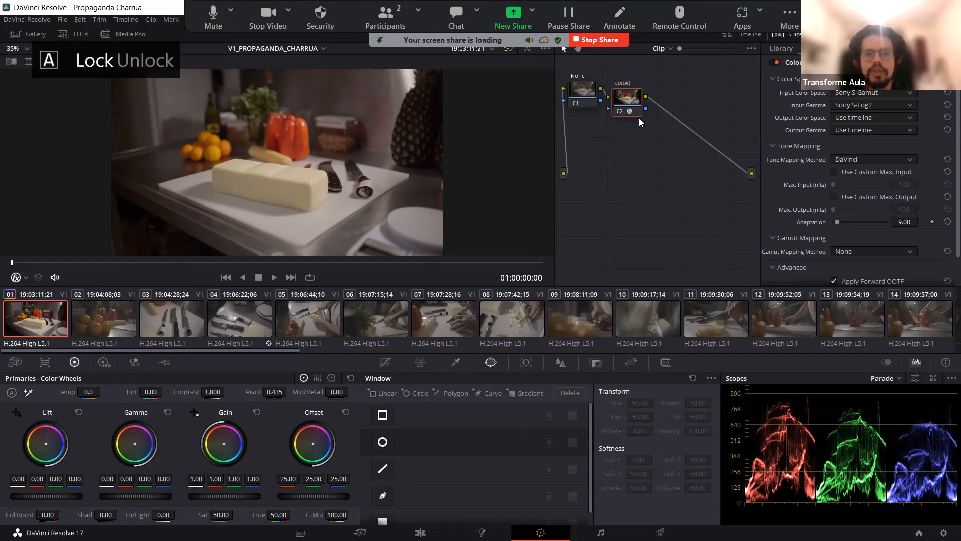
key("BackSpace")
key("BackSpace")
key("BackSpace")
type("TRANSOFRM")
key("Return")
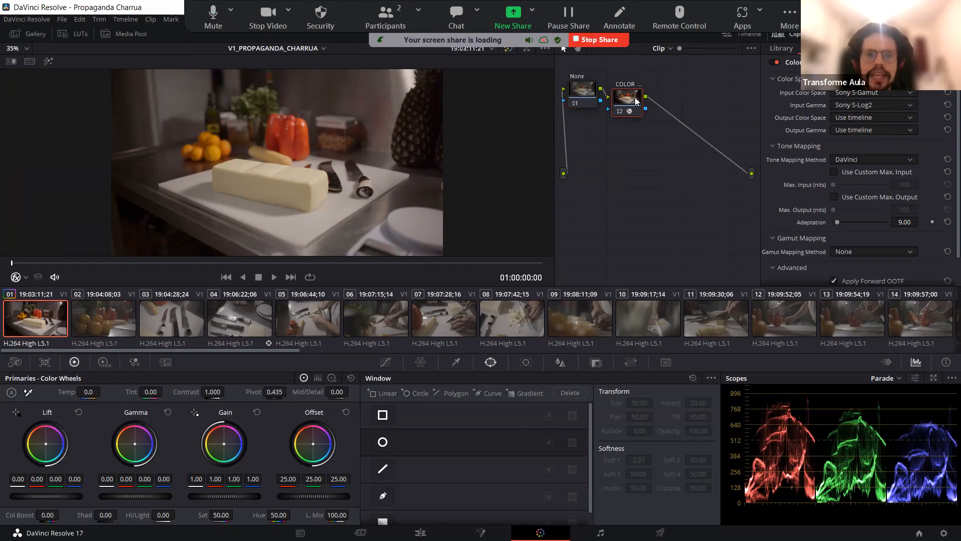
left_click_drag(637, 101, 639, 94)
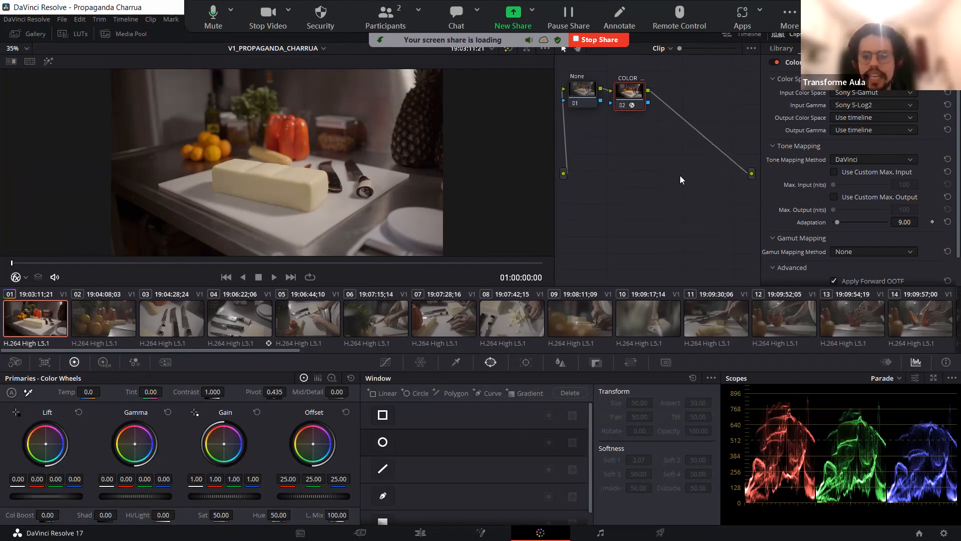
Step: Examine the red, green and blue channels of the Parade scope in the enlarged scopes window
left_click(934, 378)
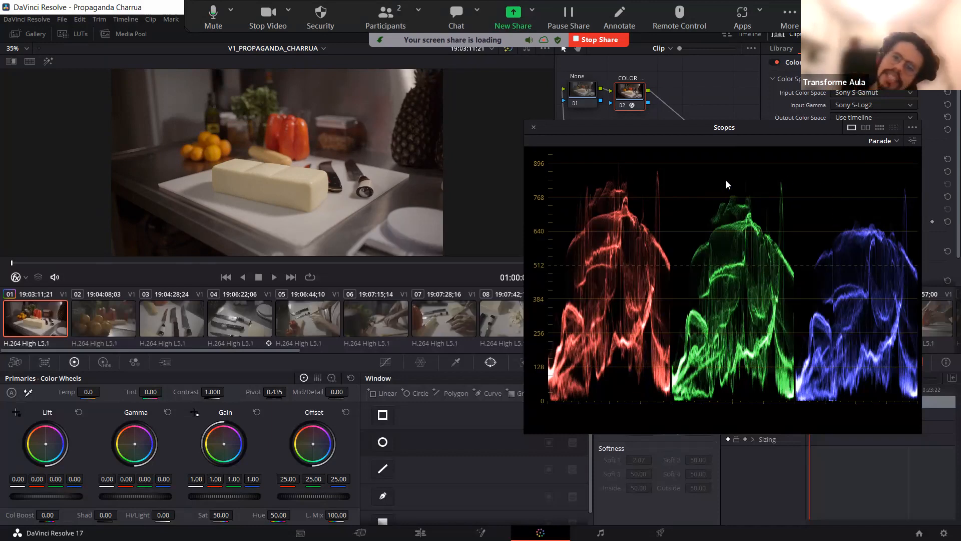
left_click(534, 126)
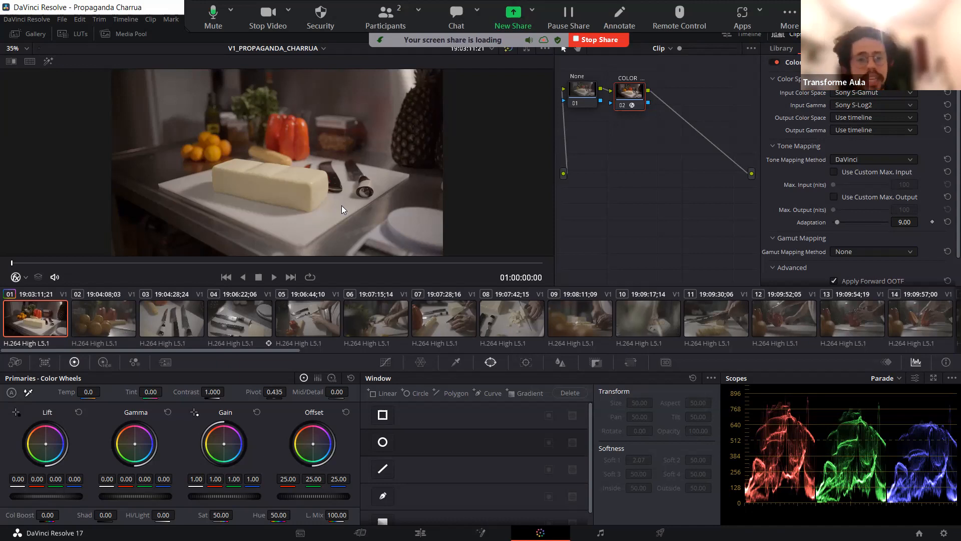
Step: Show the clip full screen and circle the background walls, red peppers, cutting board's edge and knife area with Zoom annotations
key("ctrl+f")
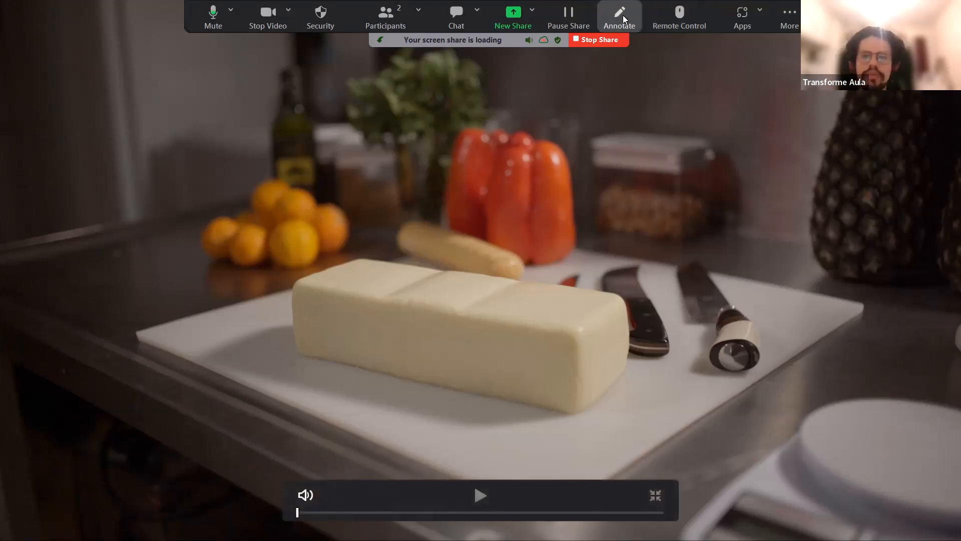
left_click_drag(807, 92, 784, 102)
mouse_move(565, 147)
left_mouse_down()
mouse_move(526, 242)
mouse_move(467, 173)
left_mouse_up()
left_click_drag(188, 303, 163, 340)
left_click_drag(112, 267, 106, 271)
mouse_move(182, 102)
left_mouse_down()
mouse_move(131, 193)
mouse_move(123, 125)
left_mouse_up()
mouse_move(698, 345)
left_mouse_down()
mouse_move(743, 333)
mouse_move(608, 406)
left_mouse_up()
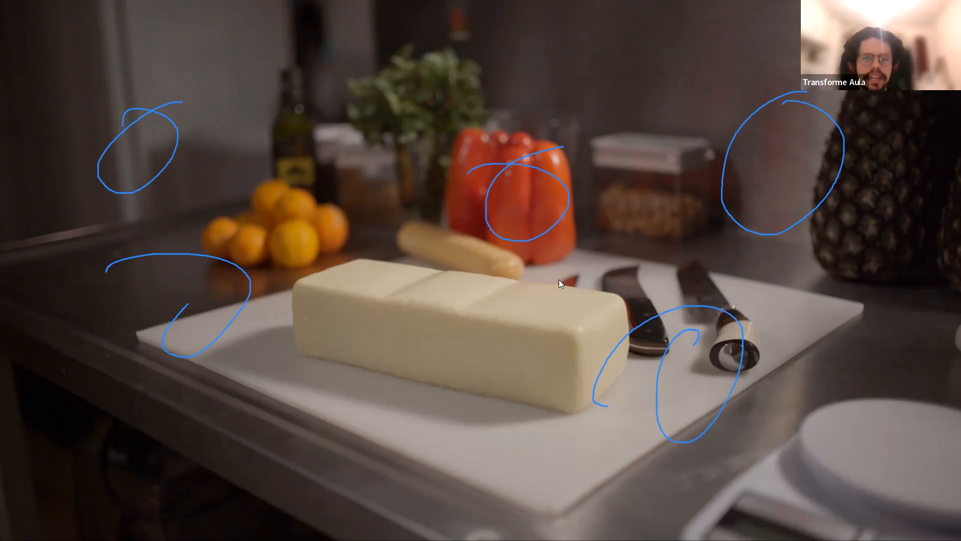
Step: Leave the full-screen viewer and enlarge the scopes in a floating window set to Waveform for the first clip
key("Escape")
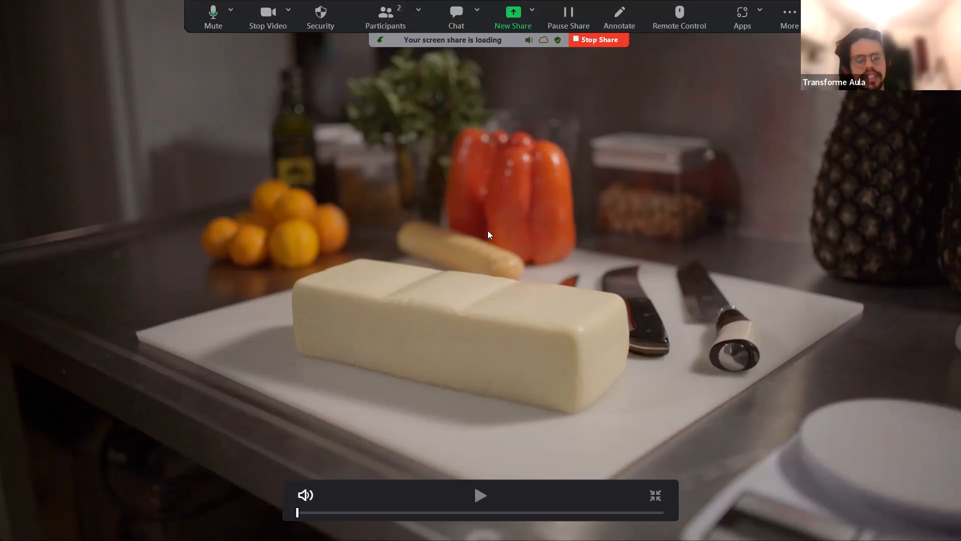
key("Escape")
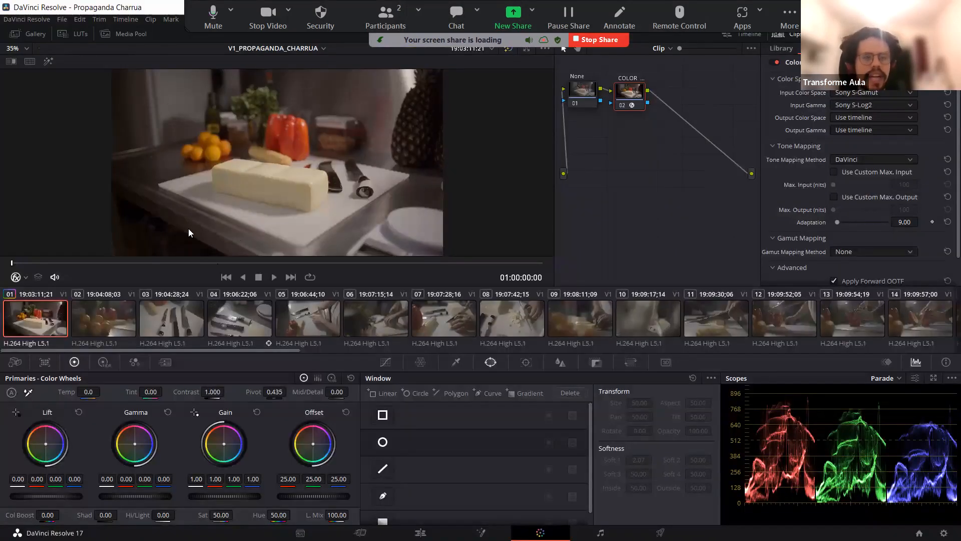
left_click(933, 378)
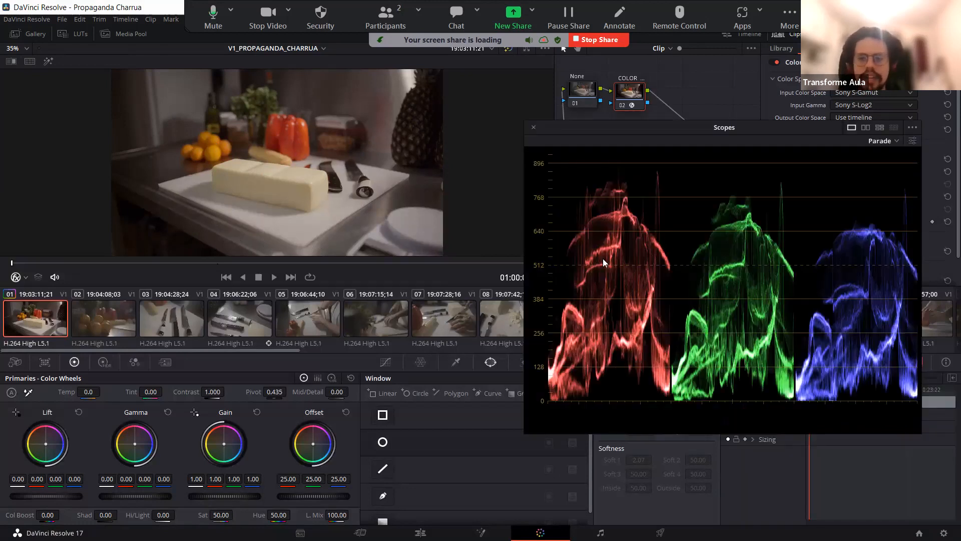
left_click(894, 140)
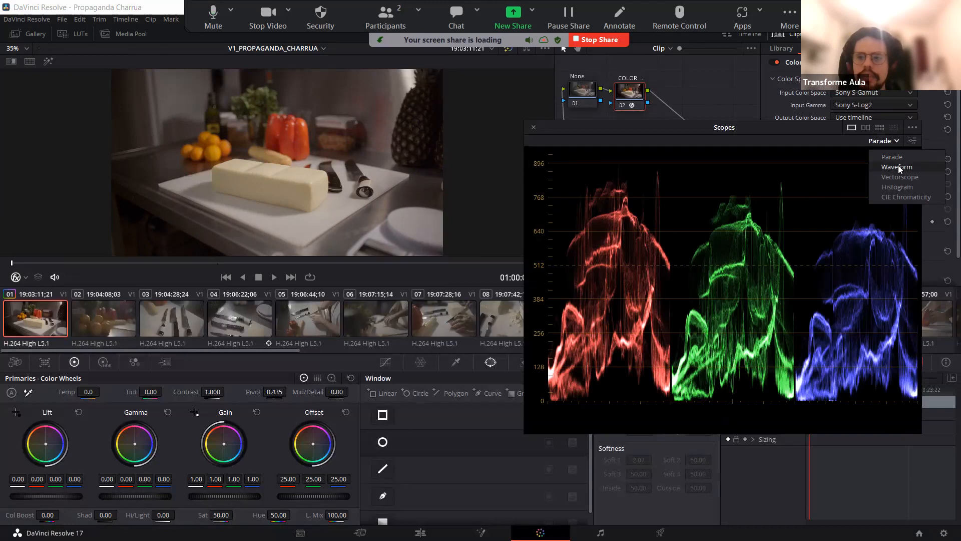
left_click(882, 157)
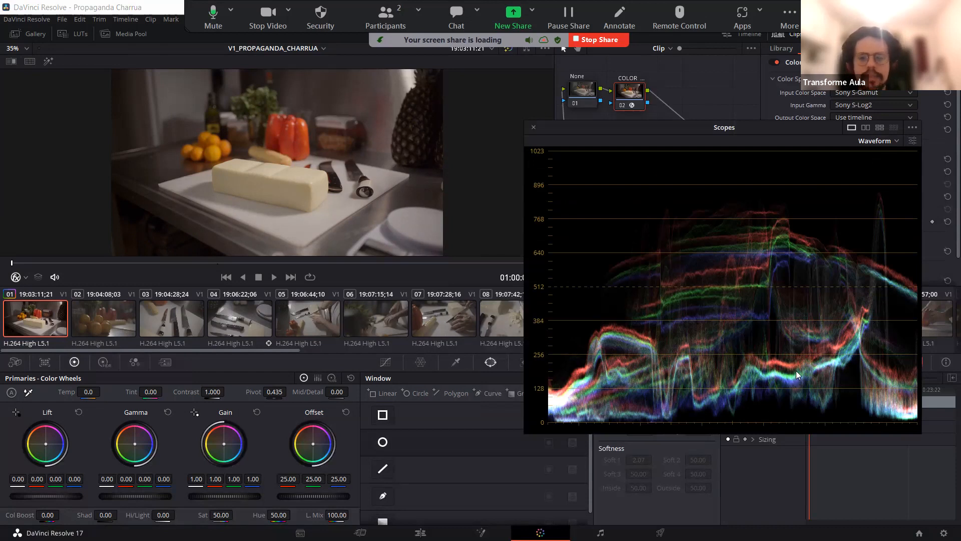
Step: Switch the scope to Vectorscope and play part of the first clip, returning the playhead to its start
left_click(882, 141)
left_click(882, 177)
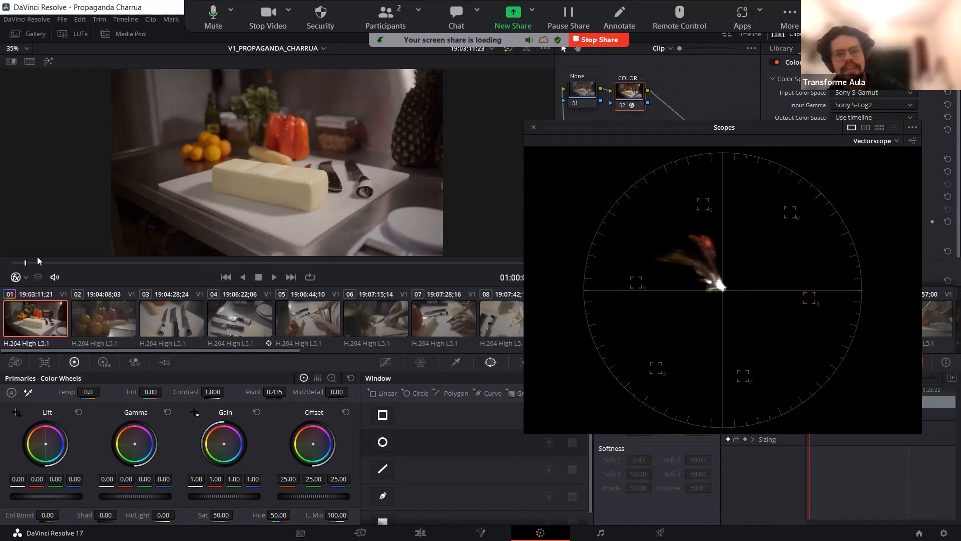
key("space")
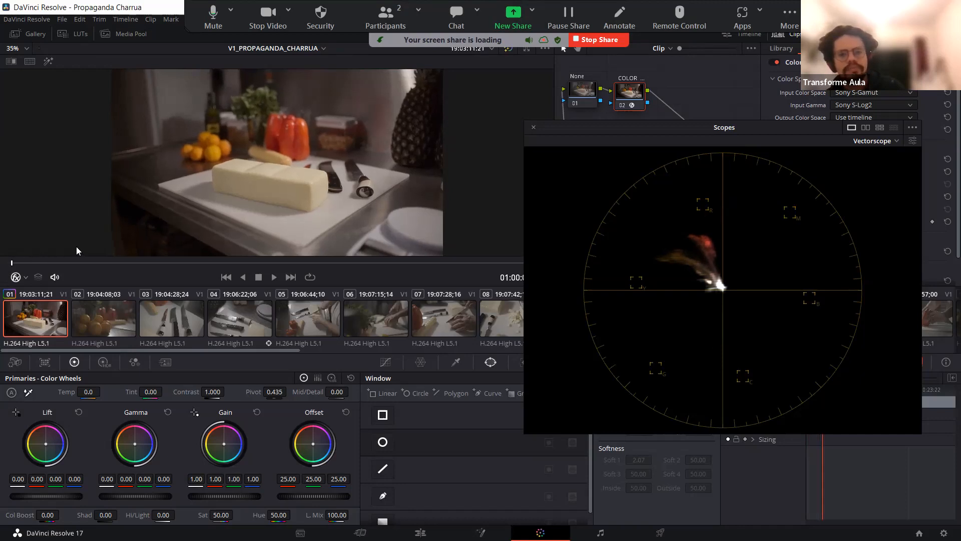
left_click_drag(301, 263, 1, 262)
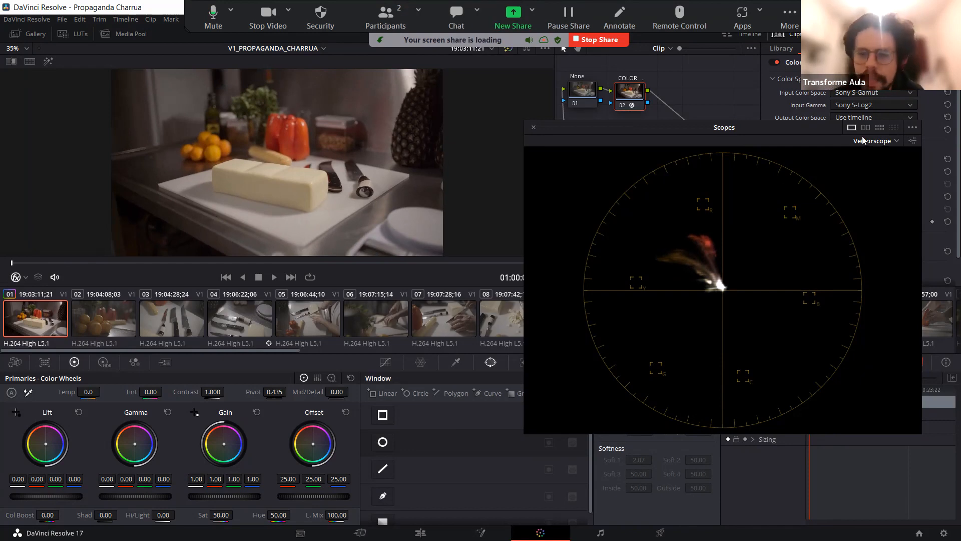
Step: Examine the first clip's colour distribution in the Histogram, CIE Chromaticity and Vectorscope displays
left_click(878, 142)
left_click(889, 187)
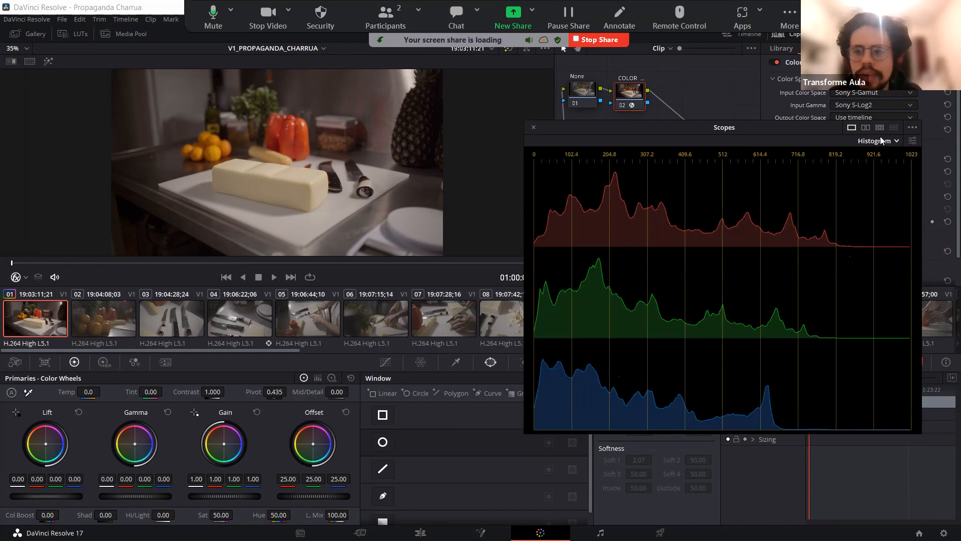
left_click(880, 139)
left_click(881, 198)
left_click(880, 146)
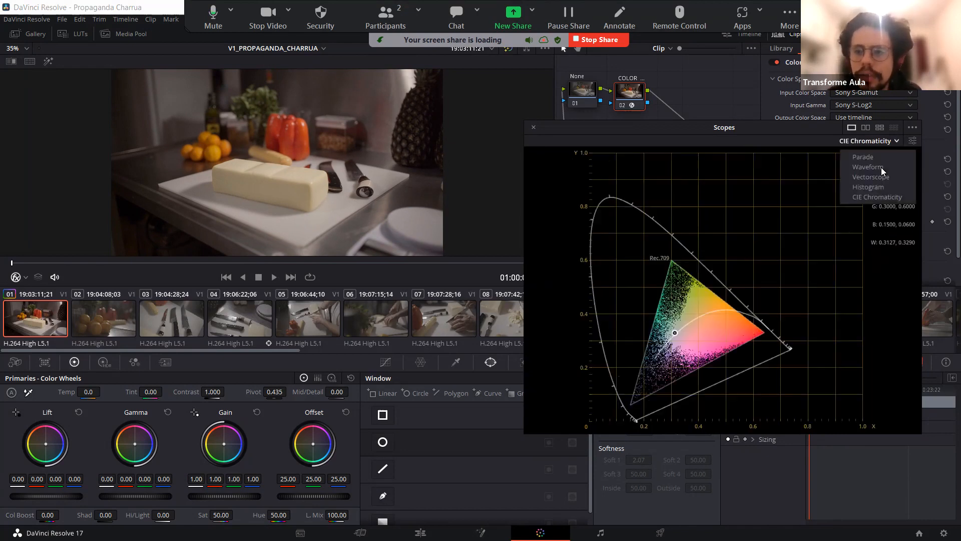
left_click(869, 187)
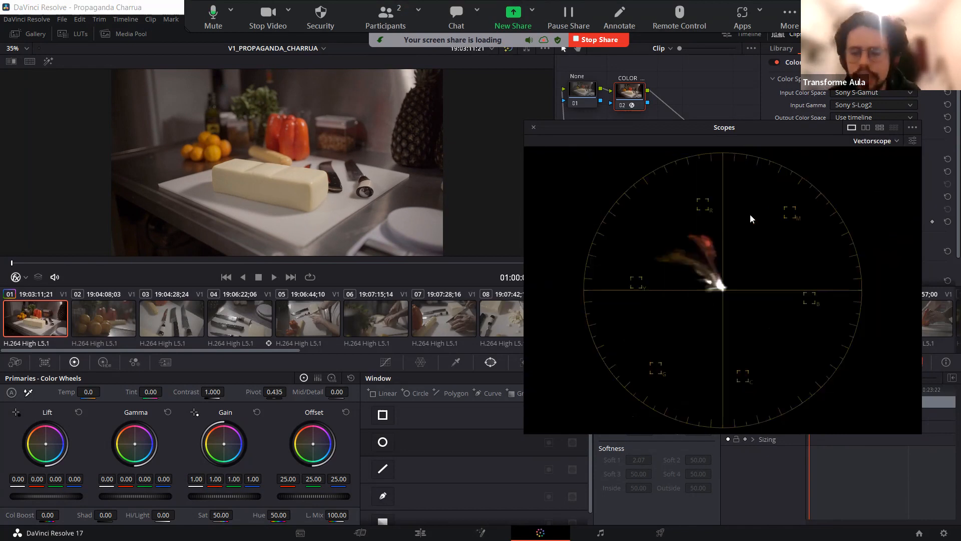
Step: View the Waveform display, return the scope to Parade, and close the floating scopes window
left_click(866, 140)
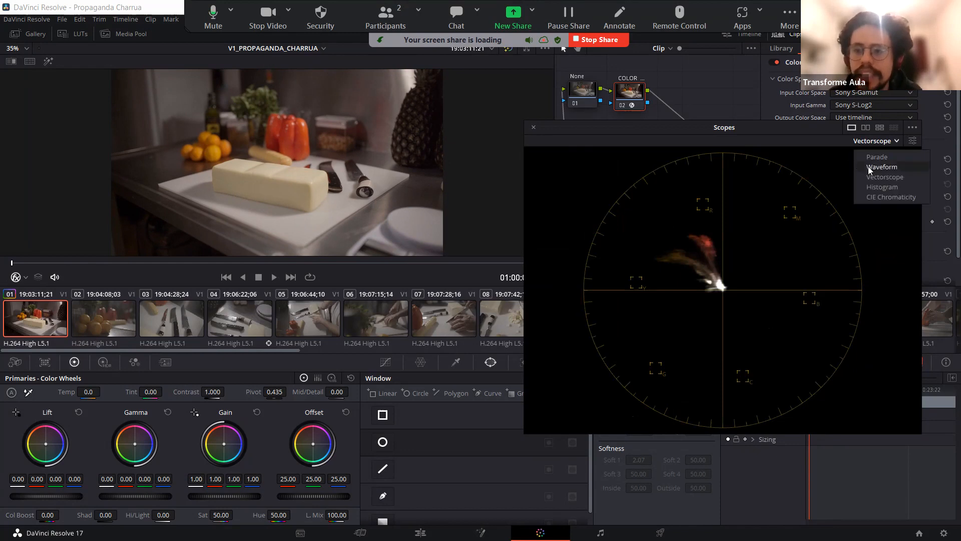
left_click(868, 167)
left_click(871, 143)
left_click(863, 158)
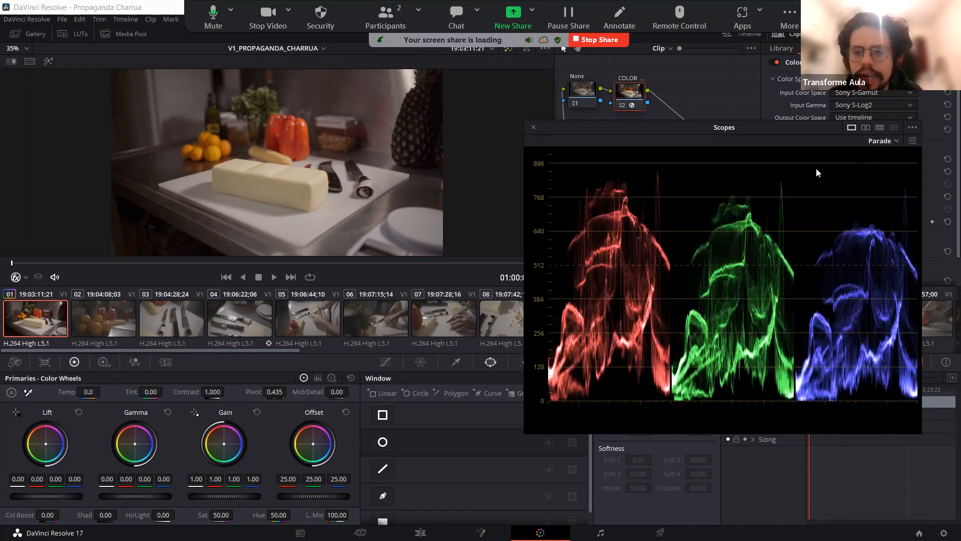
left_click(533, 128)
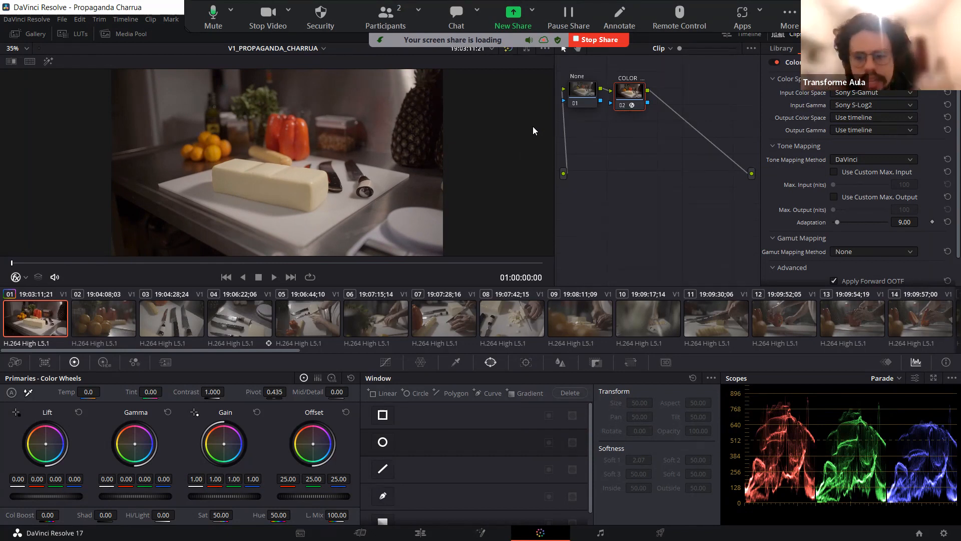
left_click(933, 378)
left_click_drag(608, 129, 552, 170)
left_click(534, 164)
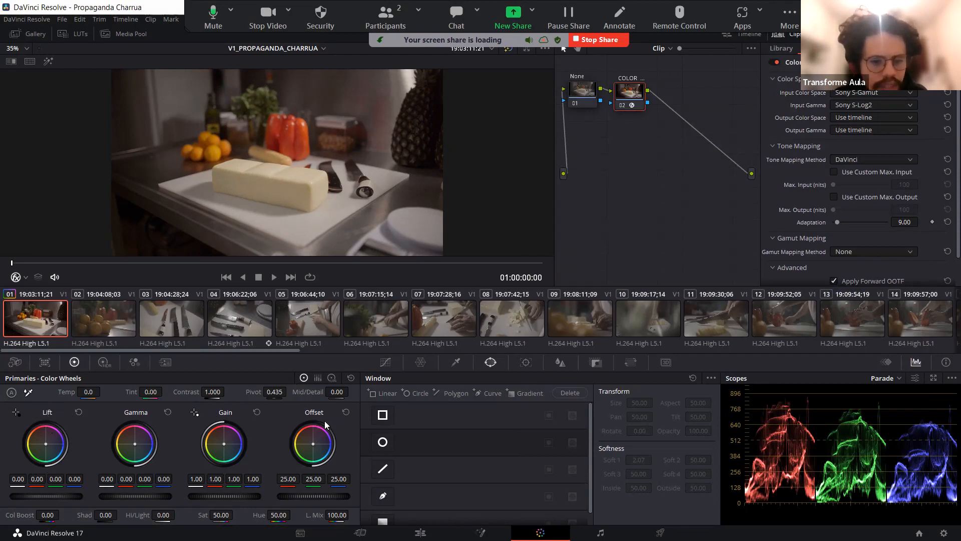
Step: Float the Parade scope in a window beside the viewer and clear the trial red Offset adjustment with an Offset reset
left_click_drag(286, 479, 265, 479)
key("ctrl+z")
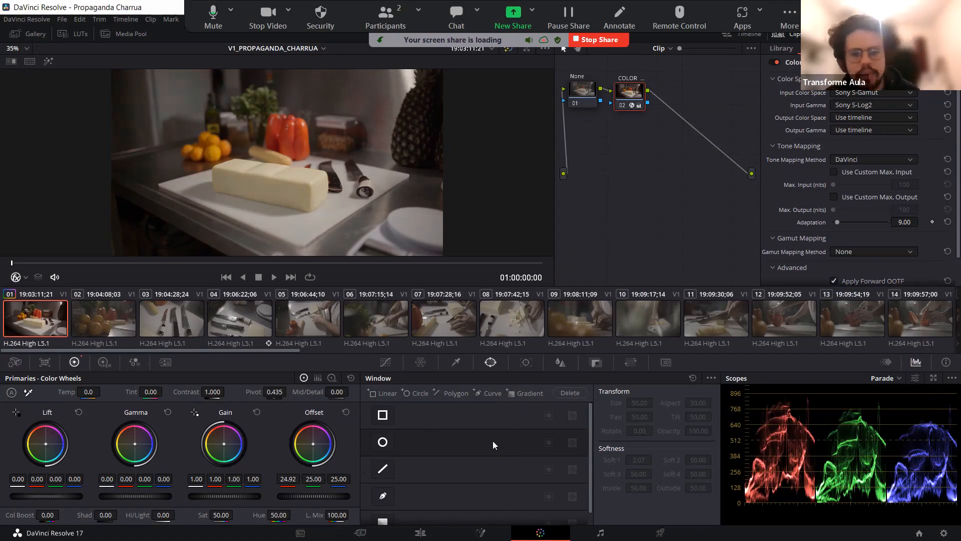
left_click(933, 381)
left_click_drag(741, 166, 792, 99)
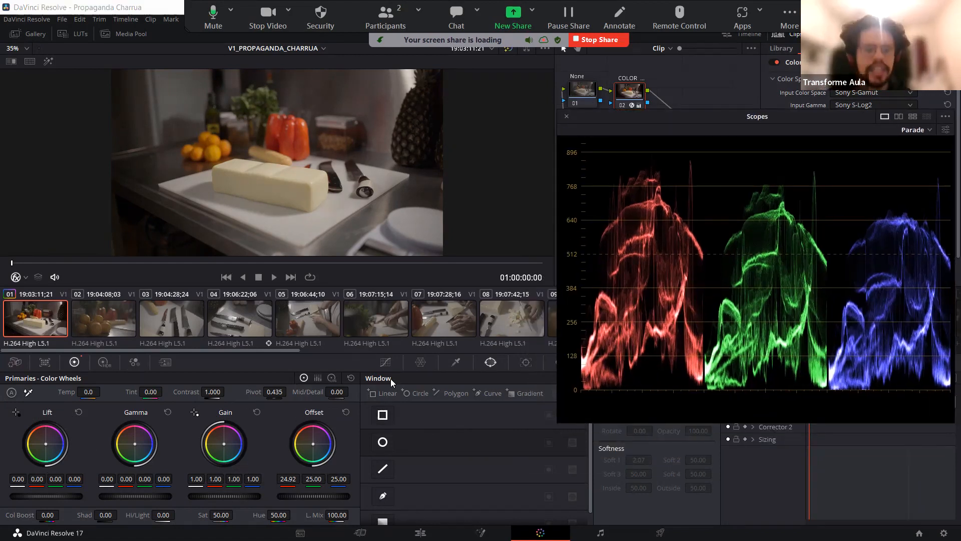
left_click(345, 413)
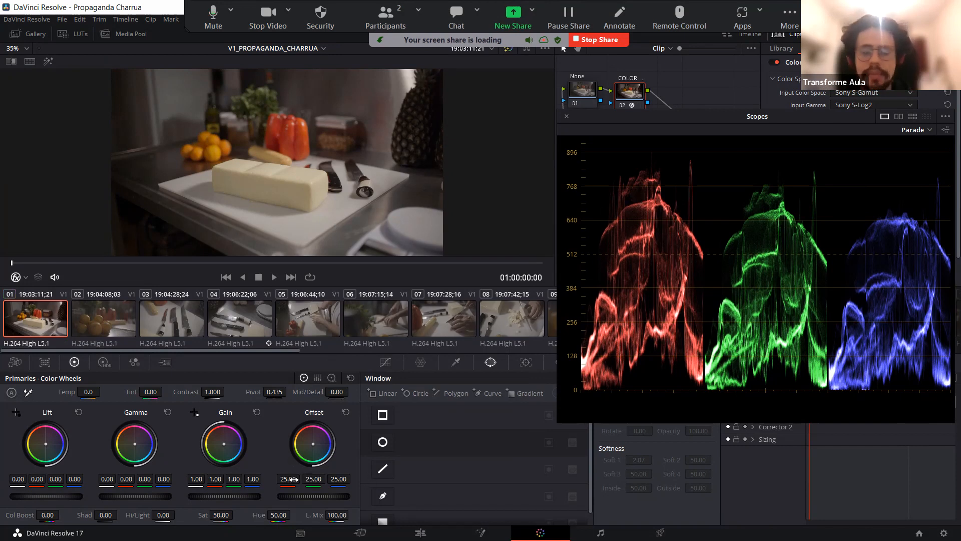
Step: Try lowering the red Offset to 15.88, undo it, and reset the Offset wheel to its defaults
left_click_drag(291, 479, 268, 479)
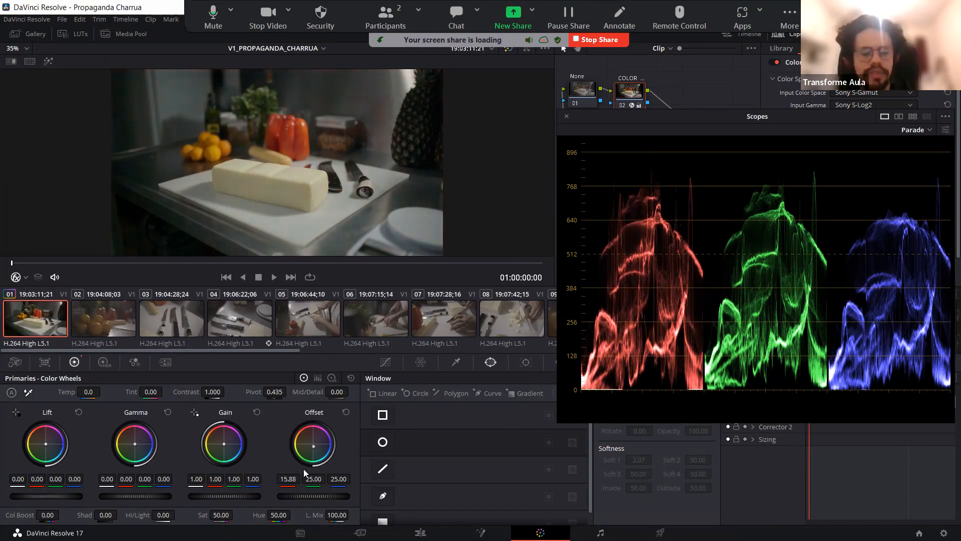
key("ctrl+z")
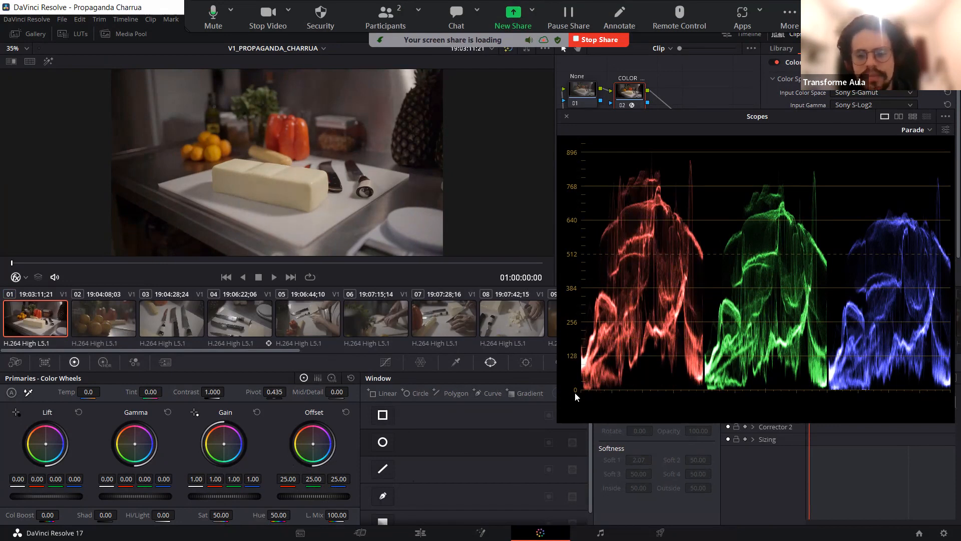
mouse_move(288, 478)
left_mouse_down()
mouse_move(282, 484)
mouse_move(291, 479)
left_mouse_up()
key("ctrl+z")
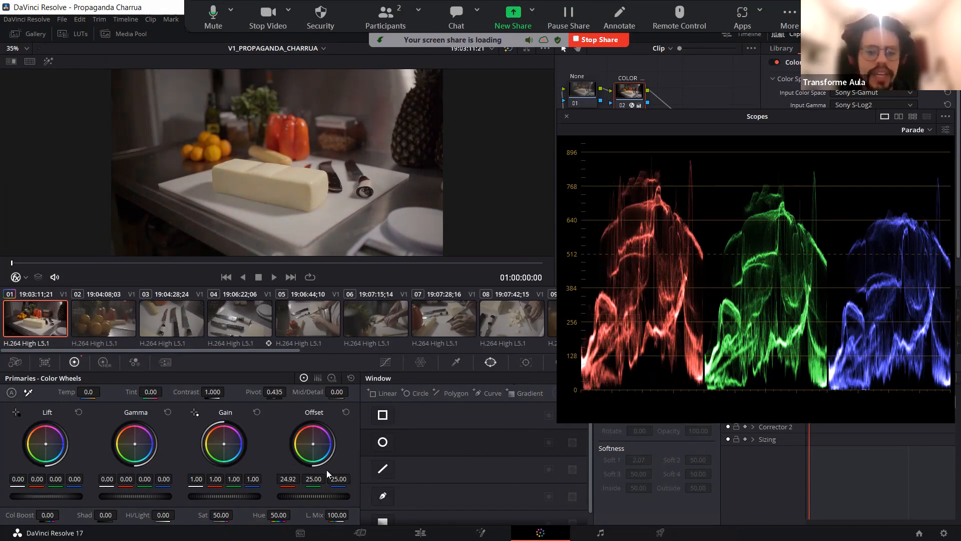
left_click(344, 412)
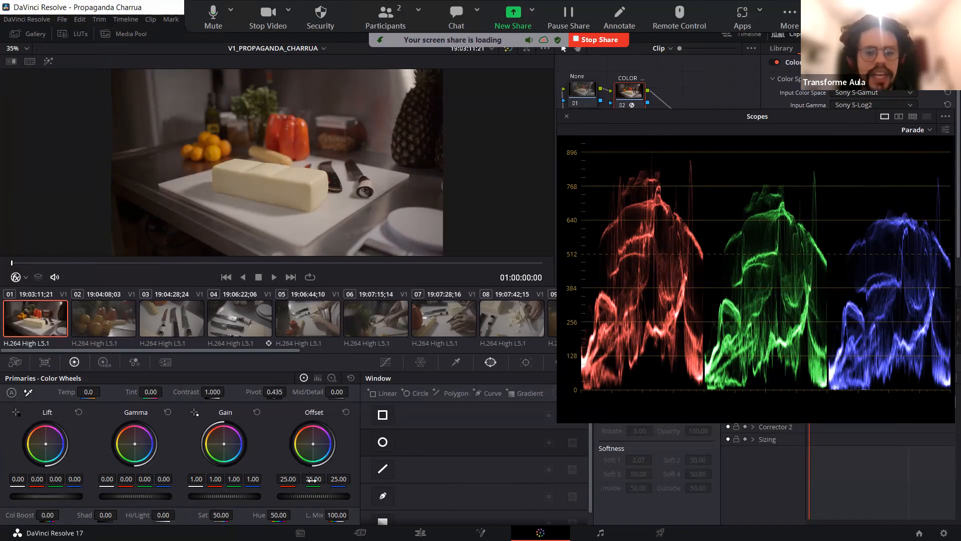
Step: Try raising the green Offset to 30.36 and the blue Offset to 31.08, undoing each change
left_click_drag(311, 480, 339, 479)
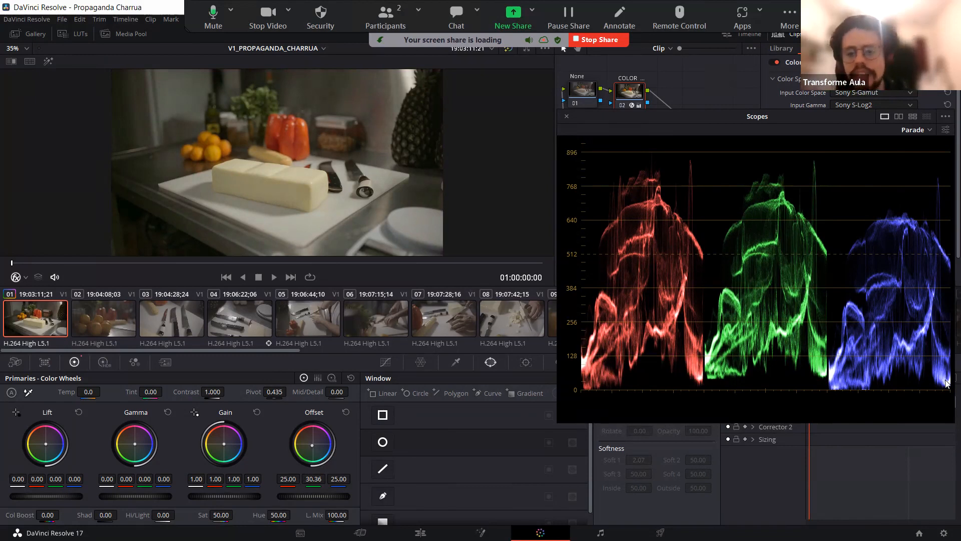
key("ctrl+z")
mouse_move(339, 479)
left_mouse_down()
mouse_move(350, 479)
mouse_move(339, 479)
left_mouse_up()
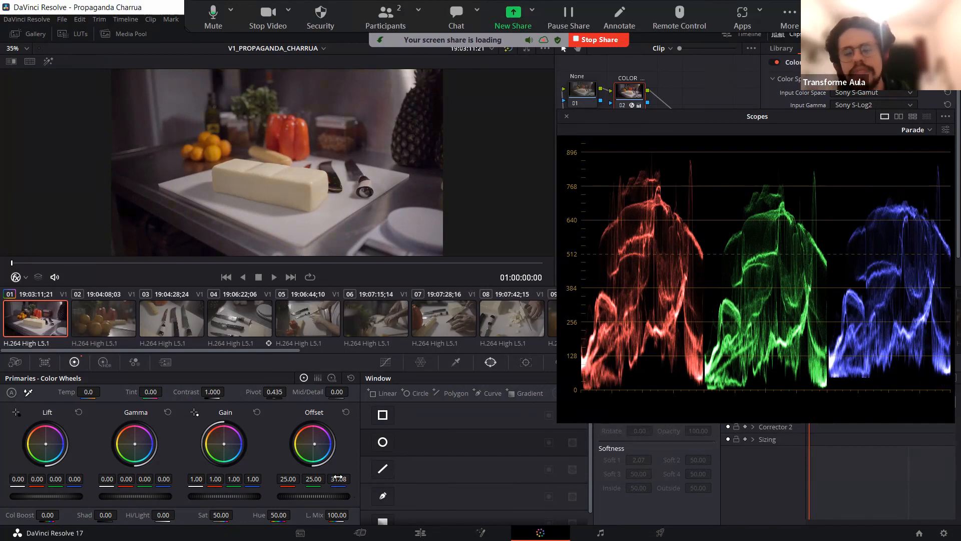
key("ctrl+z")
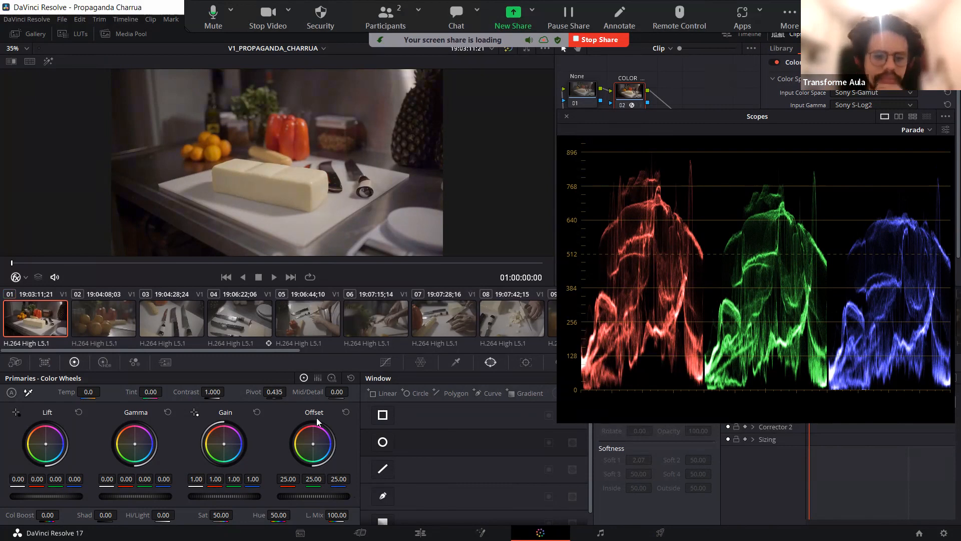
Step: Try lowering the blue Gain, undo it, and test the blue Gamma control
left_click_drag(253, 479, 242, 478)
key("ctrl+z")
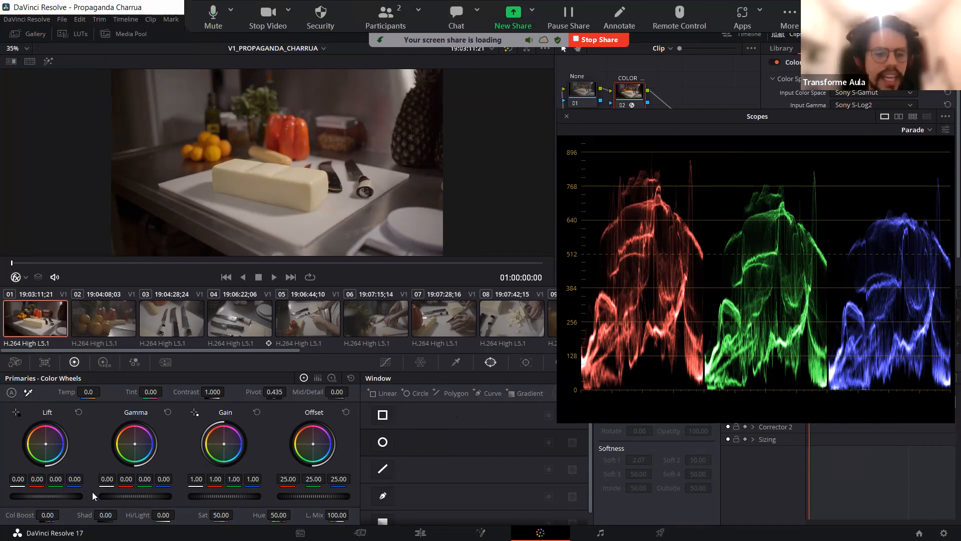
left_click_drag(164, 480, 165, 480)
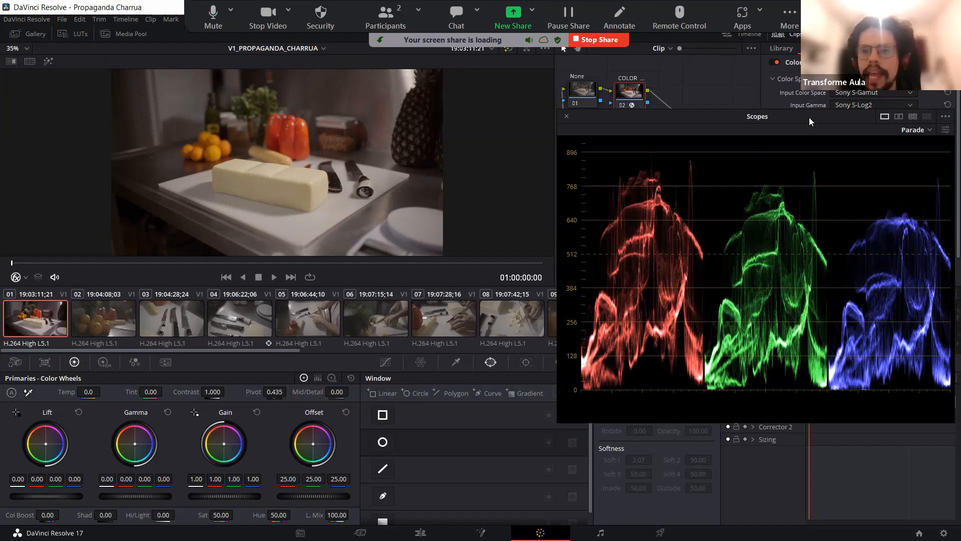
Step: Move the scopes window slightly, view the CIE Chromaticity display, and return the scope to Parade
left_click_drag(810, 118, 801, 129)
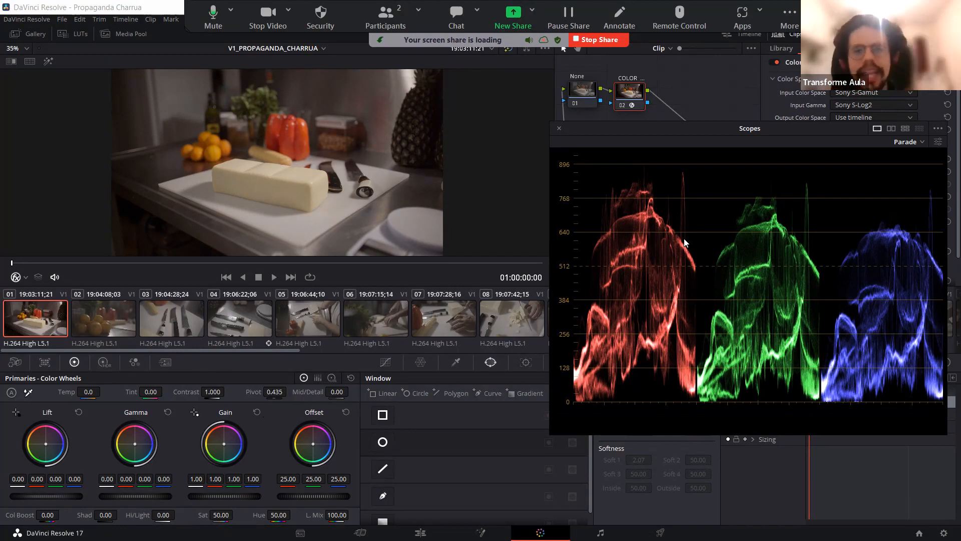
left_click(908, 143)
left_click(898, 212)
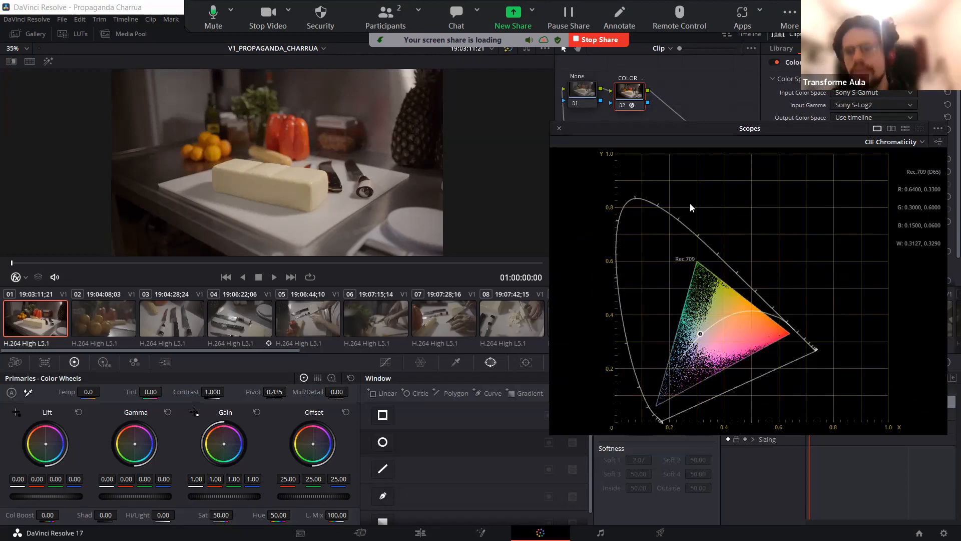
left_click(906, 143)
left_click(906, 159)
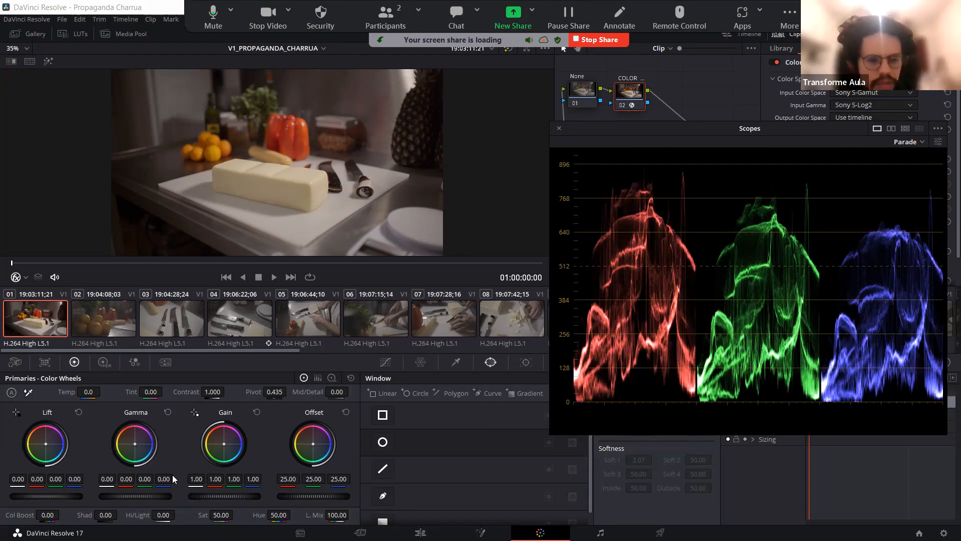
Step: Balance the COLOR node's midtones by setting the Gamma wheel to -0.03 red and 0.03 blue
left_click_drag(165, 480, 168, 479)
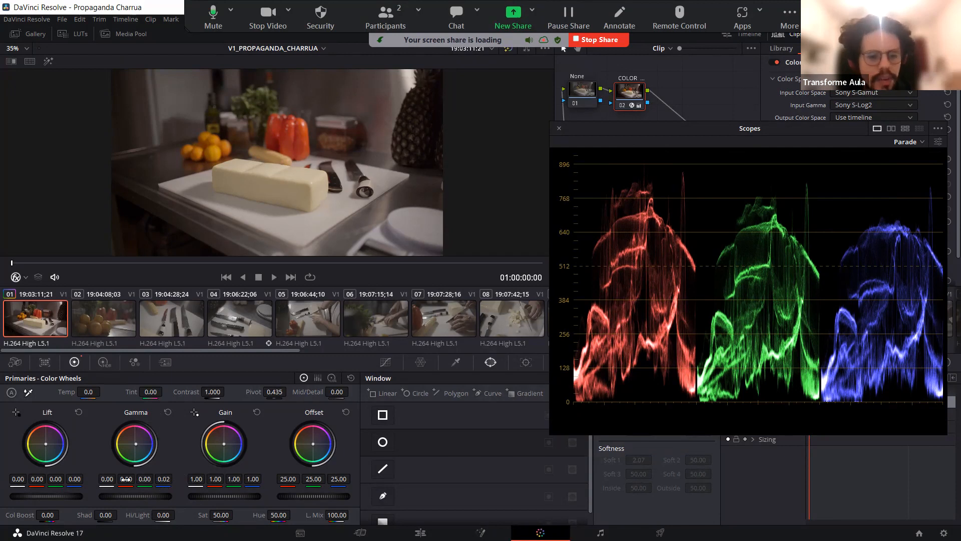
left_click_drag(126, 478, 121, 479)
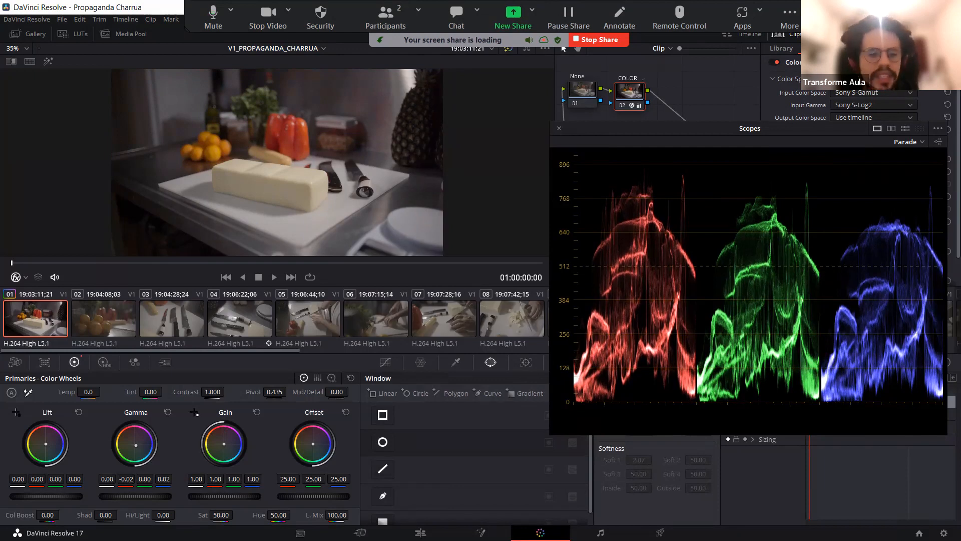
left_click_drag(136, 445, 136, 446)
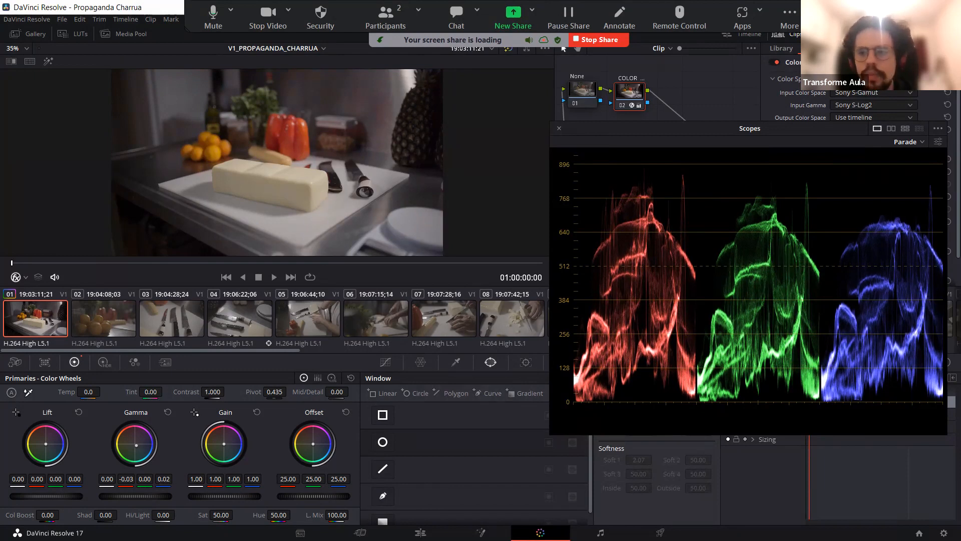
left_click_drag(136, 445, 136, 445)
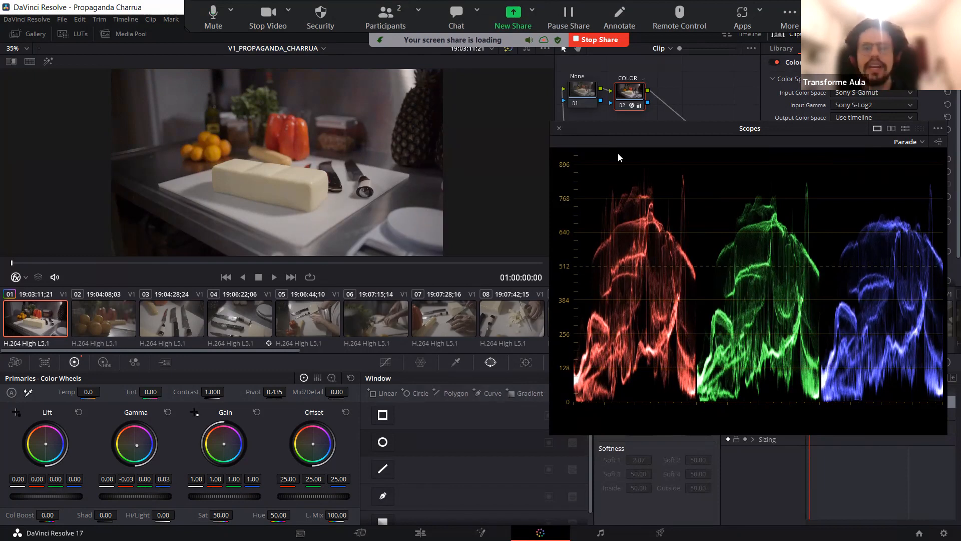
left_click(922, 142)
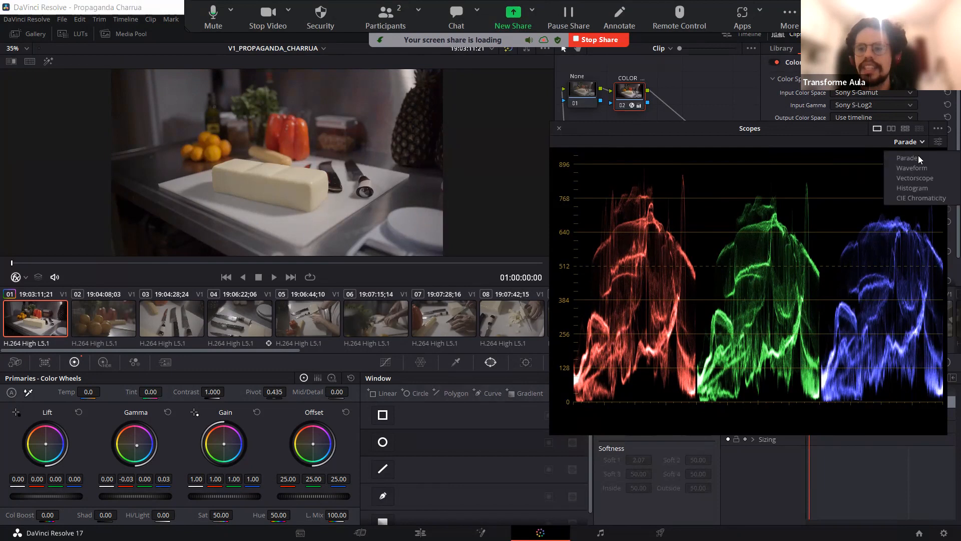
left_click(818, 157)
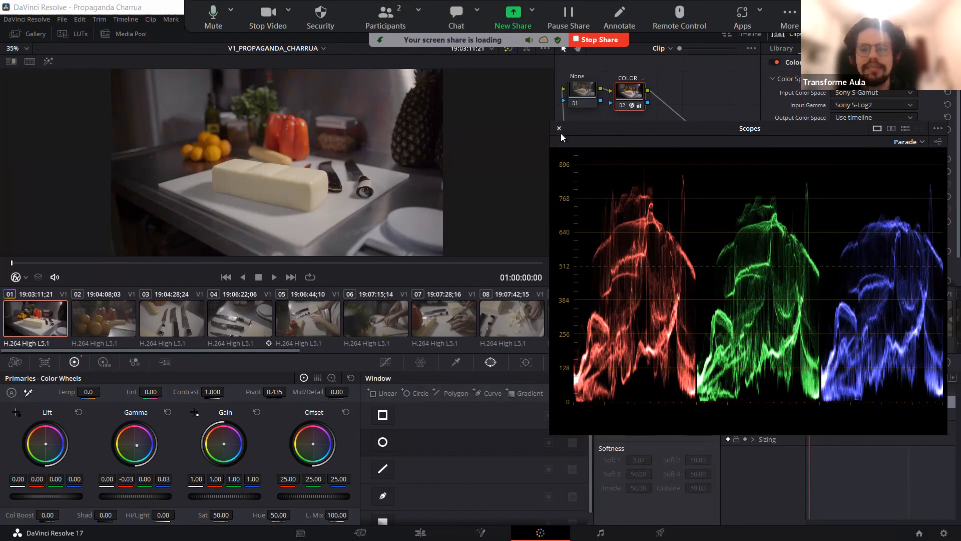
left_click(560, 130)
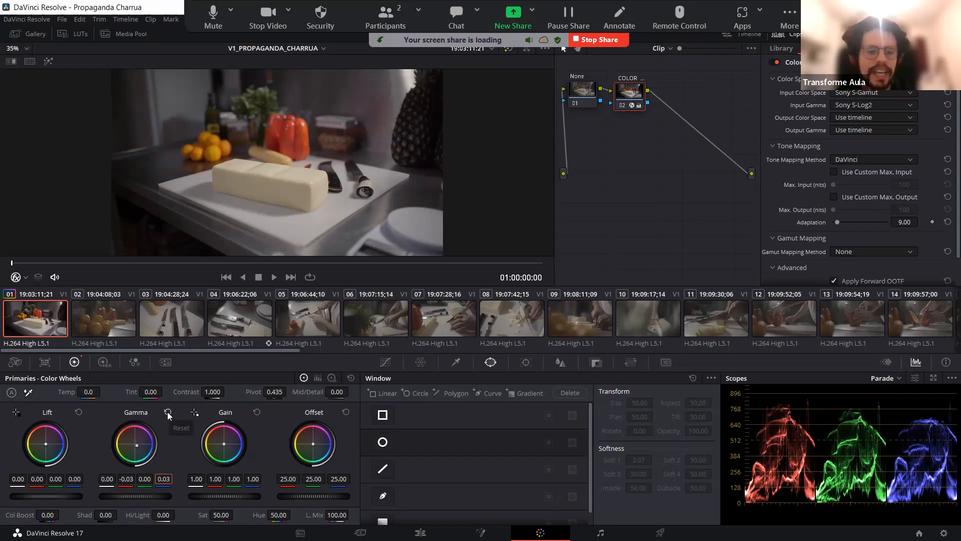
left_click(932, 378)
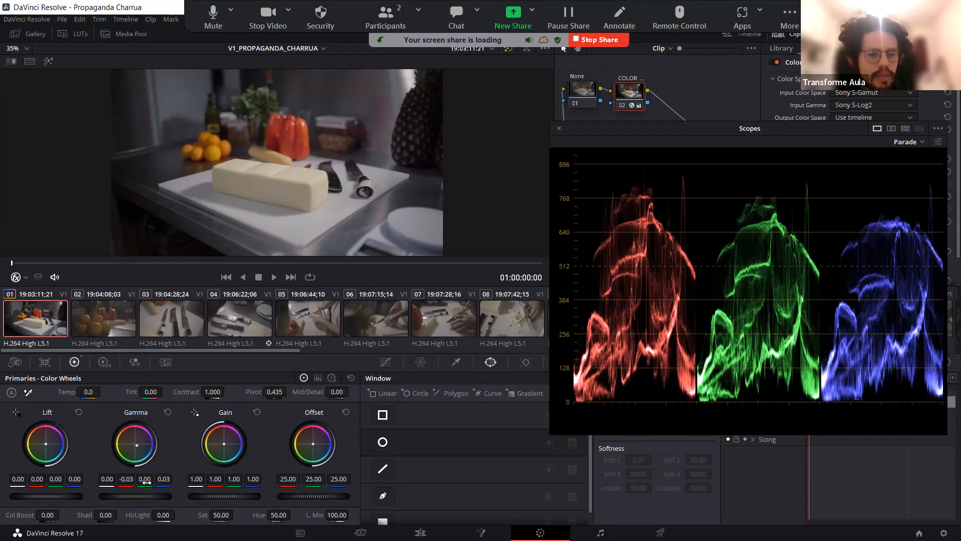
Step: Repeatedly reset the Gamma wheel and undo the reset to compare the clip with and without the midtone balance
left_click(167, 412)
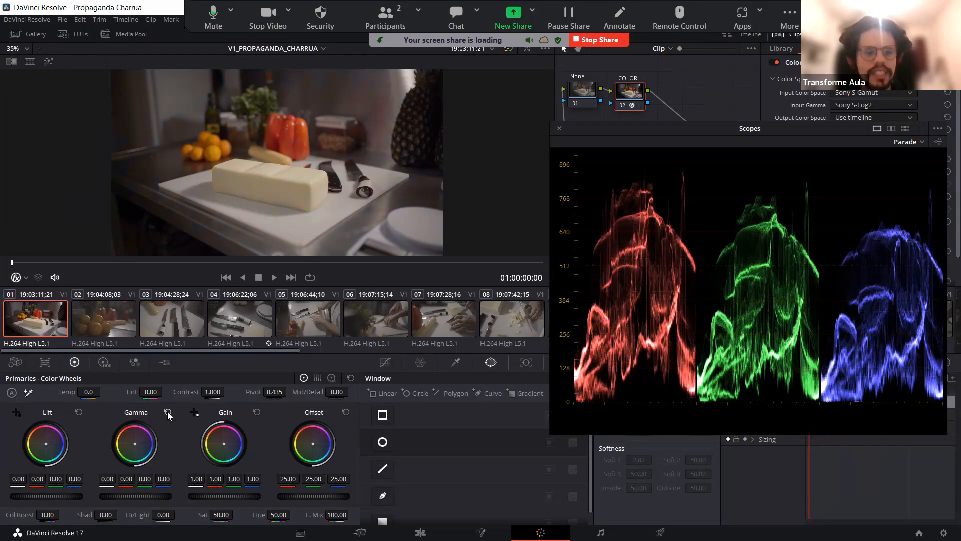
key("ctrl+z")
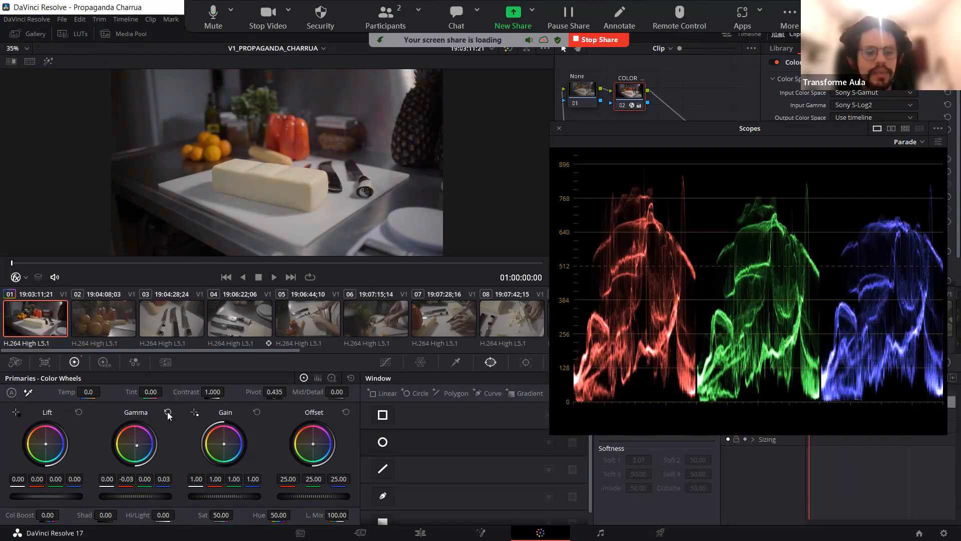
left_click(168, 411)
key("ctrl+z")
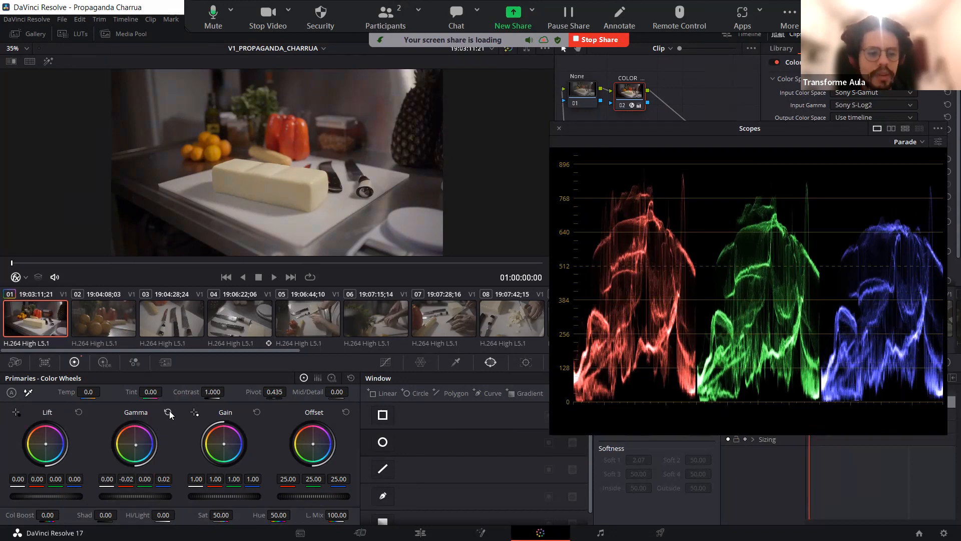
left_click(168, 412)
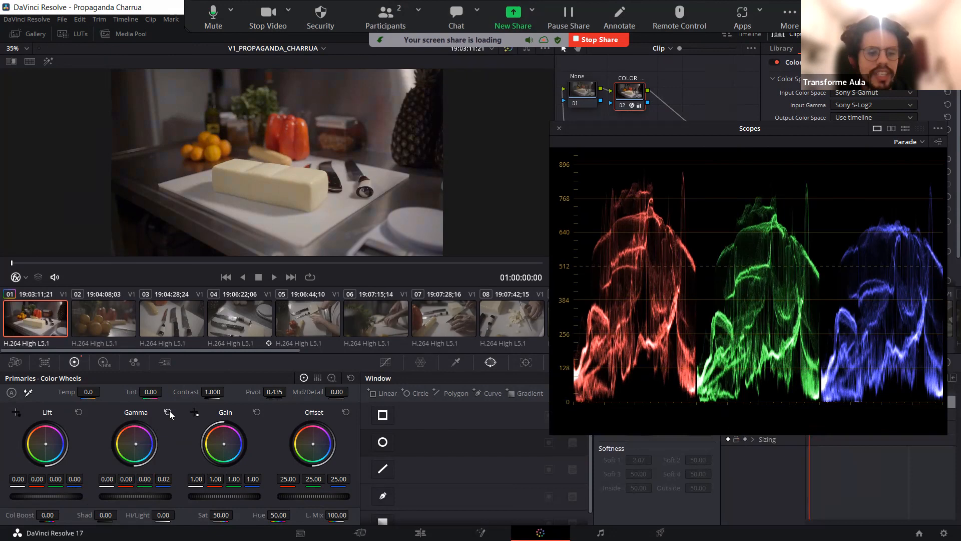
left_click(169, 412)
Step: Undo the earlier Gamma and Offset changes and rebalance the midtones with Gamma at -0.03 red and 0.03 blue
key("ctrl+z")
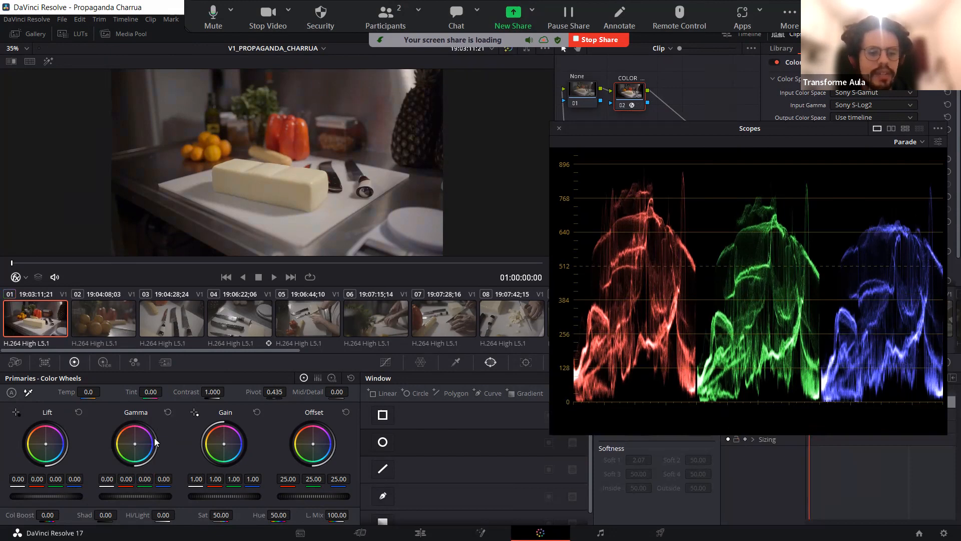
key("ctrl+z")
key("ctrl+z")
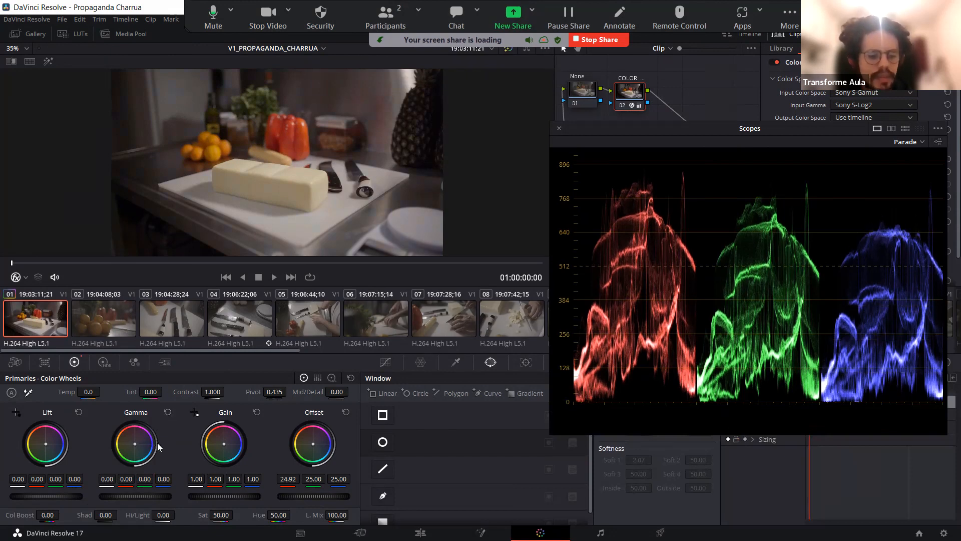
key("ctrl+z")
key("ctrl+z")
key("ctrl+z")
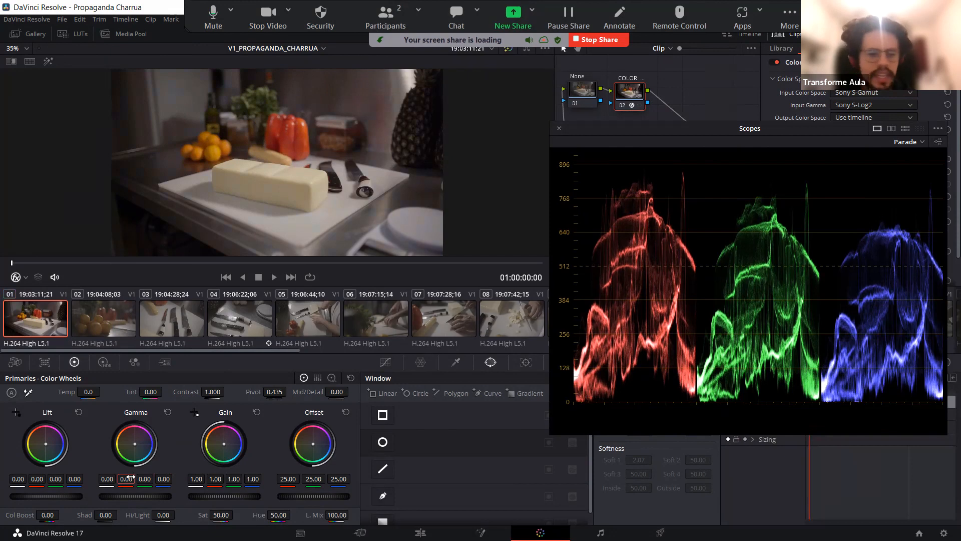
mouse_move(130, 478)
left_mouse_down()
mouse_move(120, 478)
mouse_move(170, 479)
left_mouse_up()
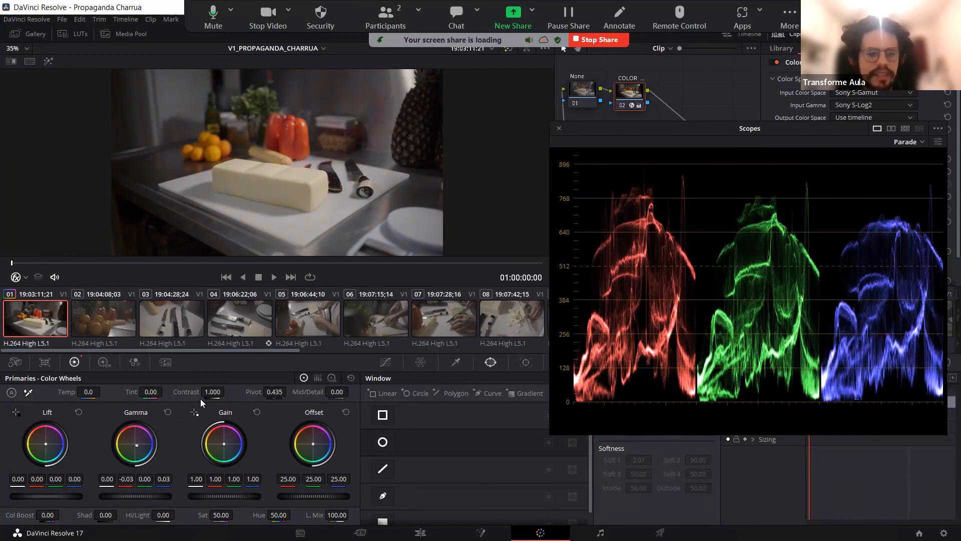
Step: Compare the image before and after the midtone correction by resetting Gamma and undoing it several times
left_click(168, 413)
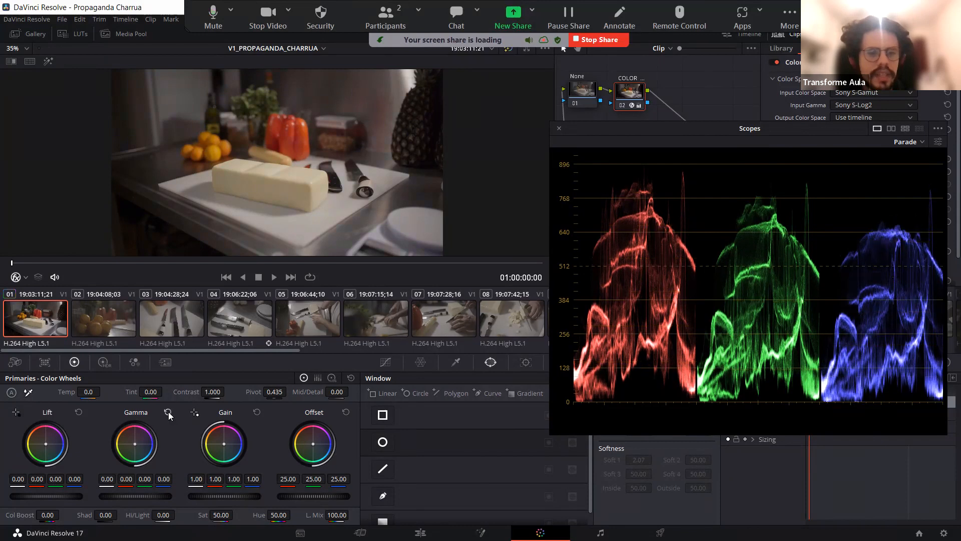
key("ctrl+z")
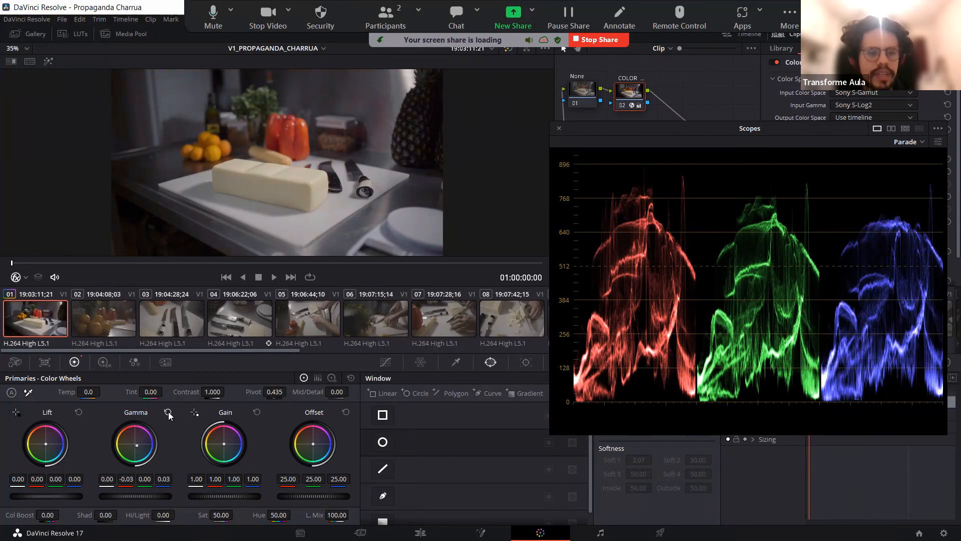
left_click(168, 411)
key("ctrl+z")
left_click(169, 412)
key("ctrl+z")
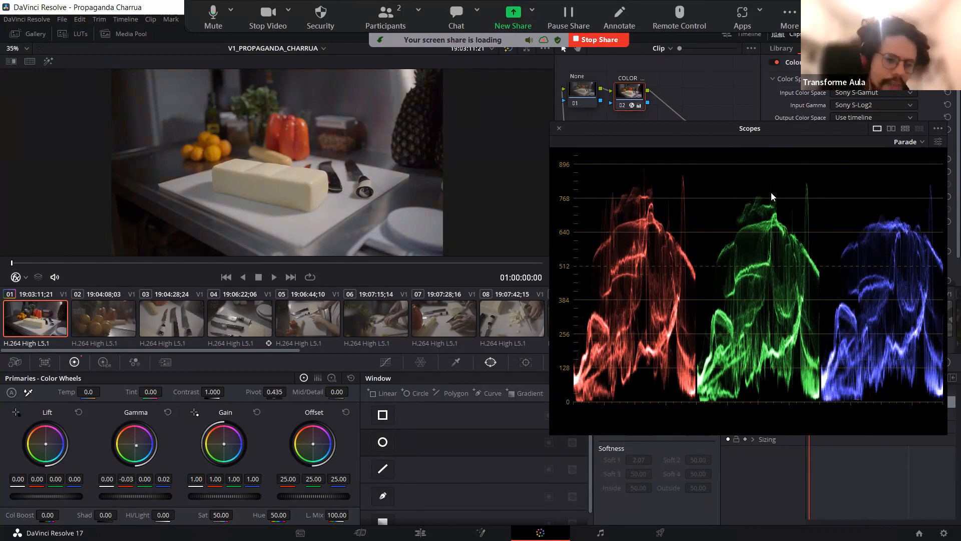
Step: Set the blue Gamma to 0.03 and close the enlarged scopes window
left_click_drag(159, 478, 161, 477)
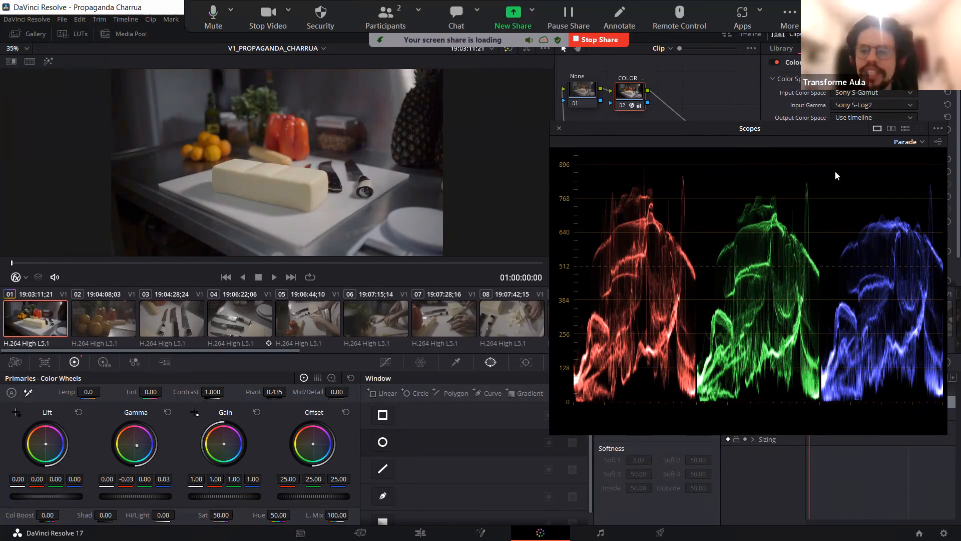
left_click(560, 129)
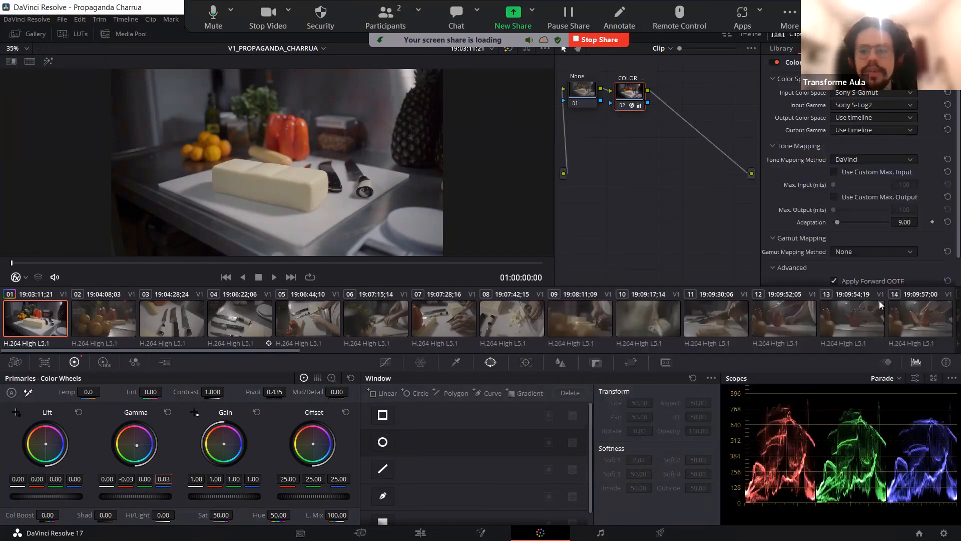
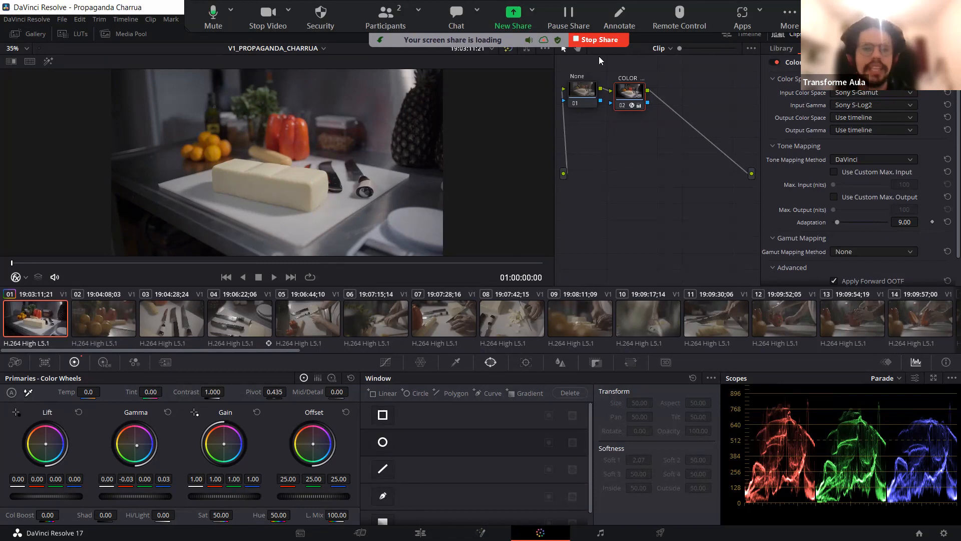
Step: Add a corrector node labelled COLOR GRADING and insert it on the connection after the second node
left_click_drag(628, 94, 623, 92)
right_click(602, 145)
mouse_move(634, 156)
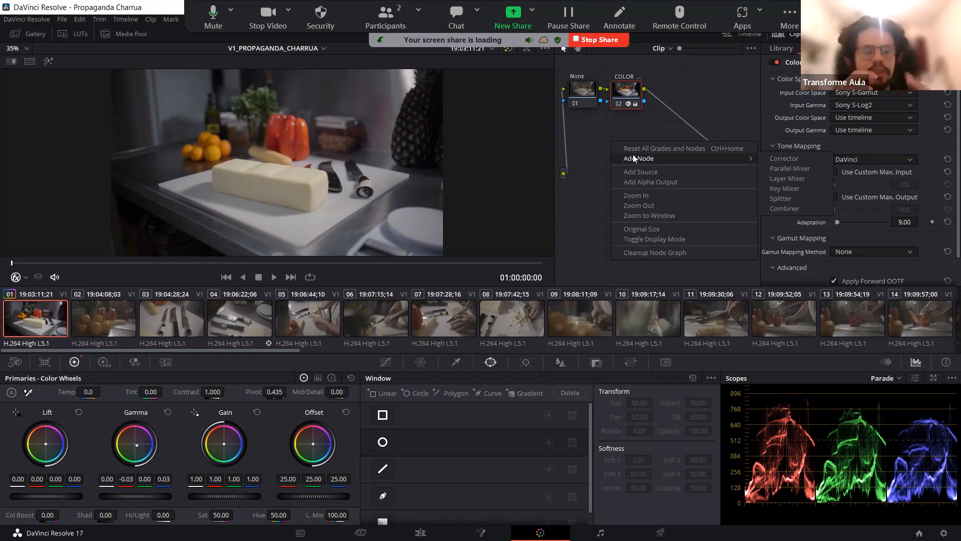
left_click(784, 158)
right_click(615, 140)
left_click(627, 159)
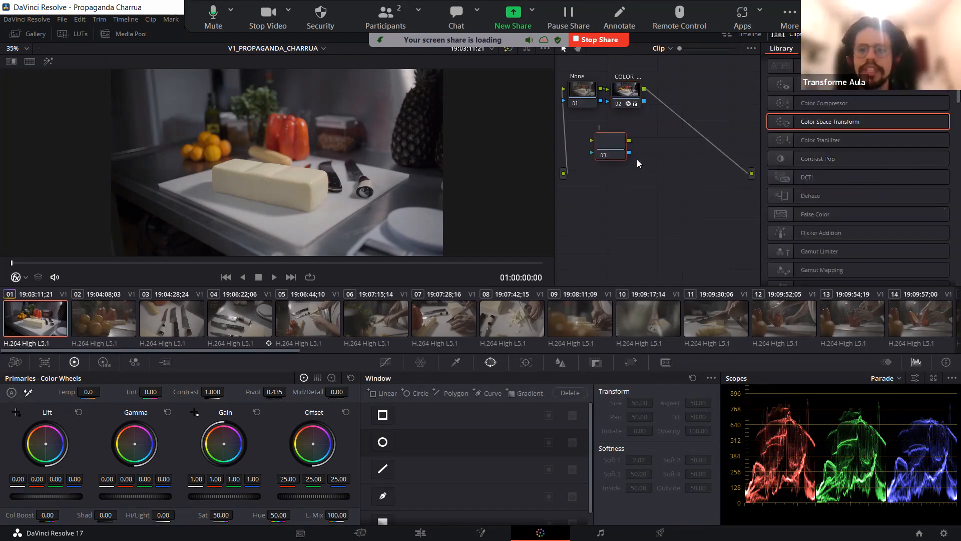
type("COLOR GRADING")
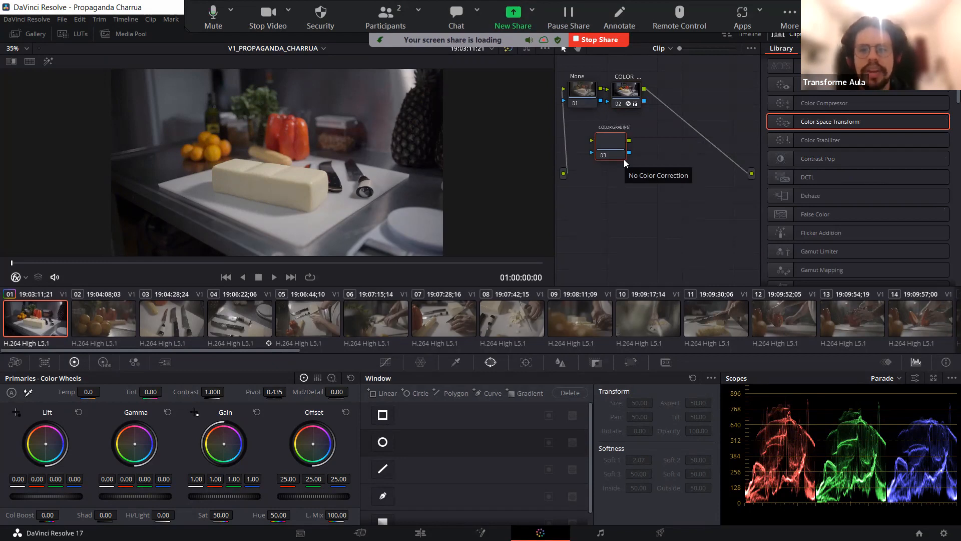
key("Return")
left_click_drag(613, 150, 676, 91)
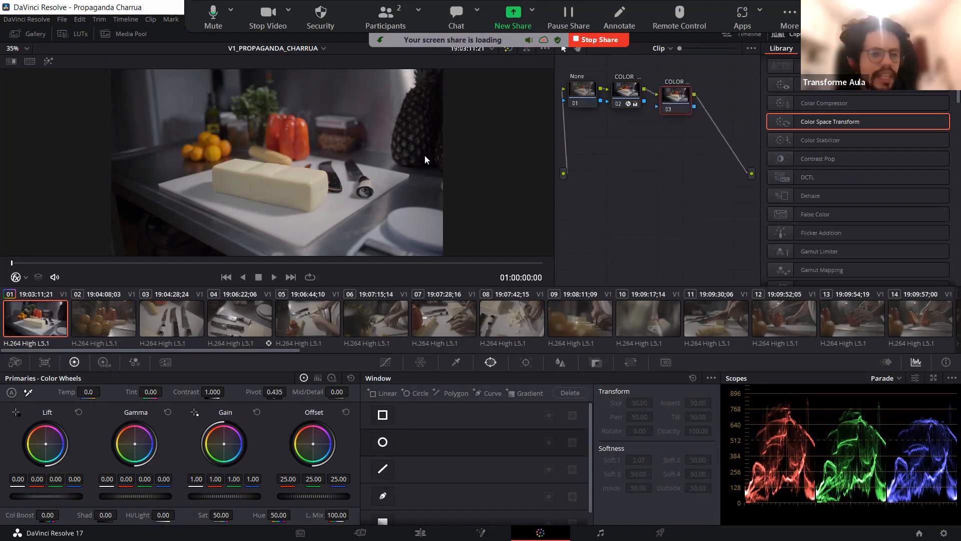
Step: Switch to the HDR color wheels, show the Black, Dark and Shadow zones, and preview the image areas in the Black zone
left_click(103, 364)
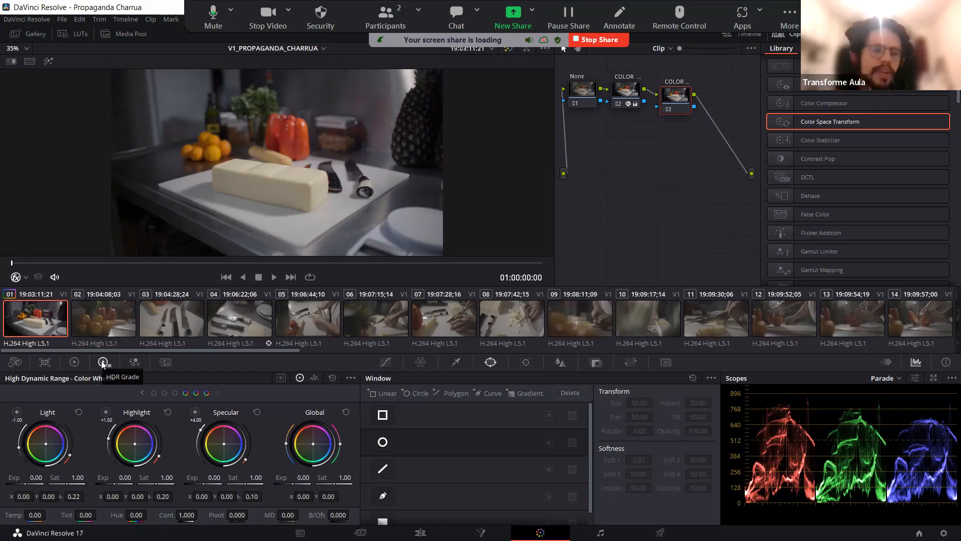
left_click(154, 393)
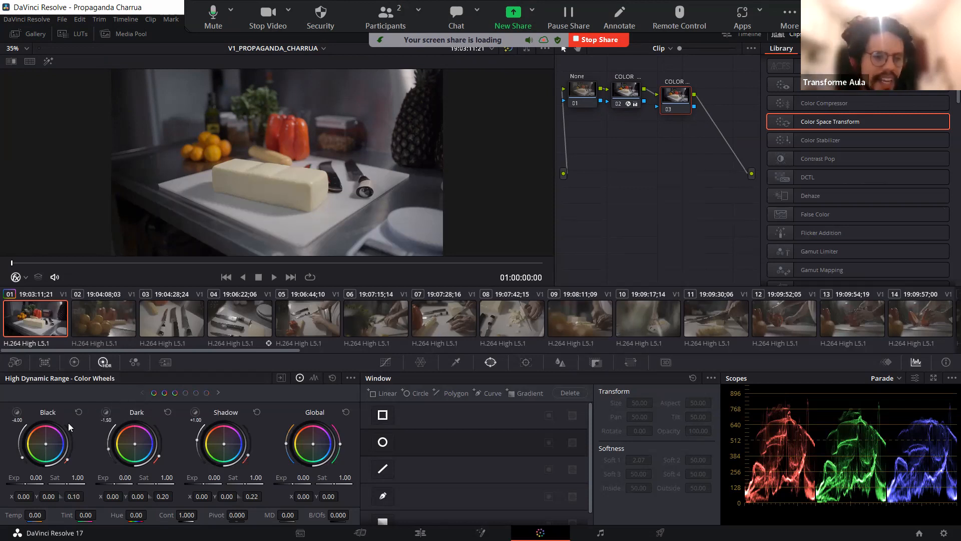
left_click(17, 413)
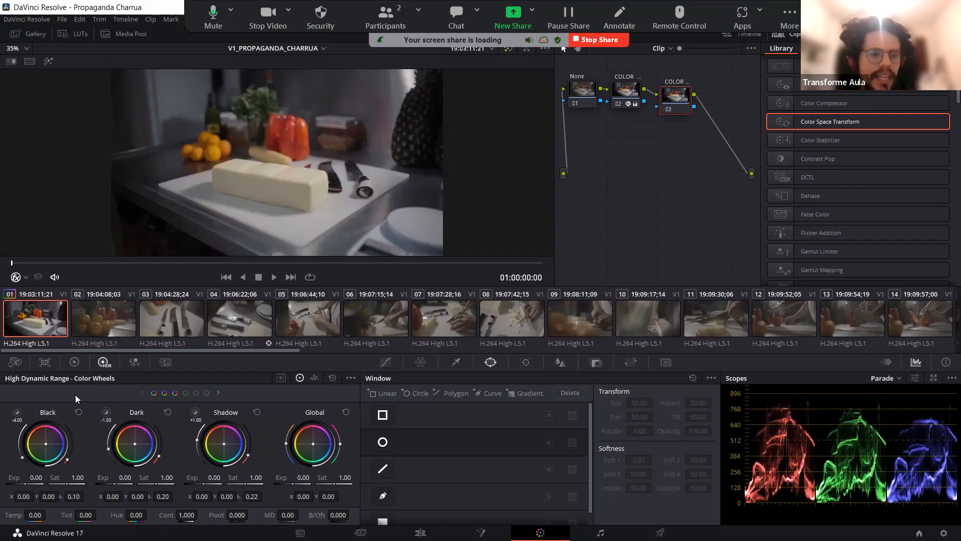
left_click(17, 413)
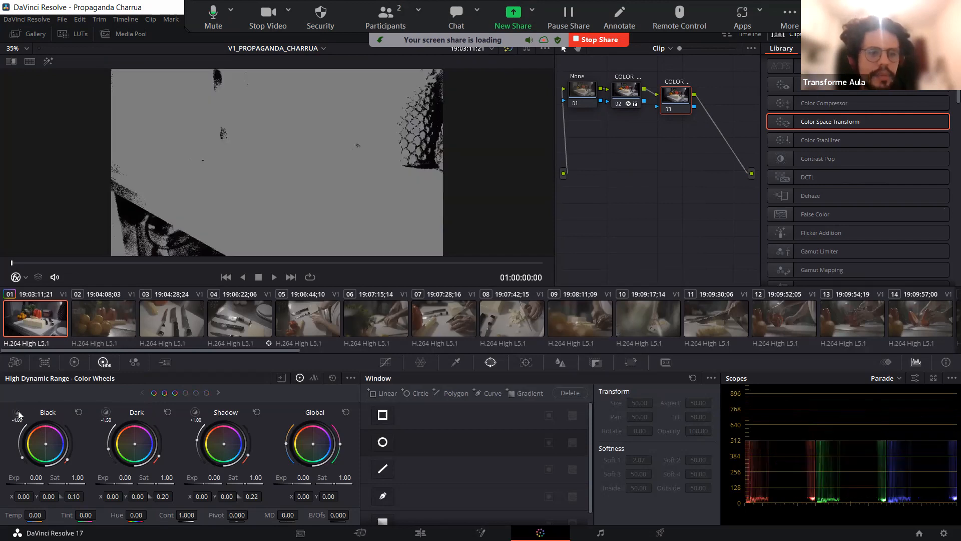
left_click(20, 418)
left_click(20, 415)
left_click(19, 415)
left_click(19, 414)
left_click(19, 415)
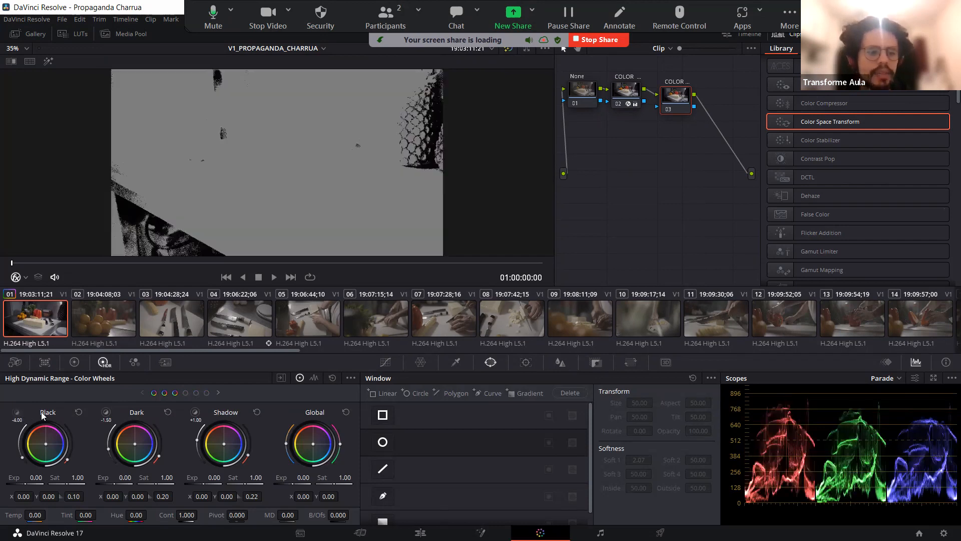
Step: Preview which areas of the image the HDR Dark zone affects, toggling its highlight on and off
left_click(106, 412)
left_click(106, 412)
left_click(106, 412)
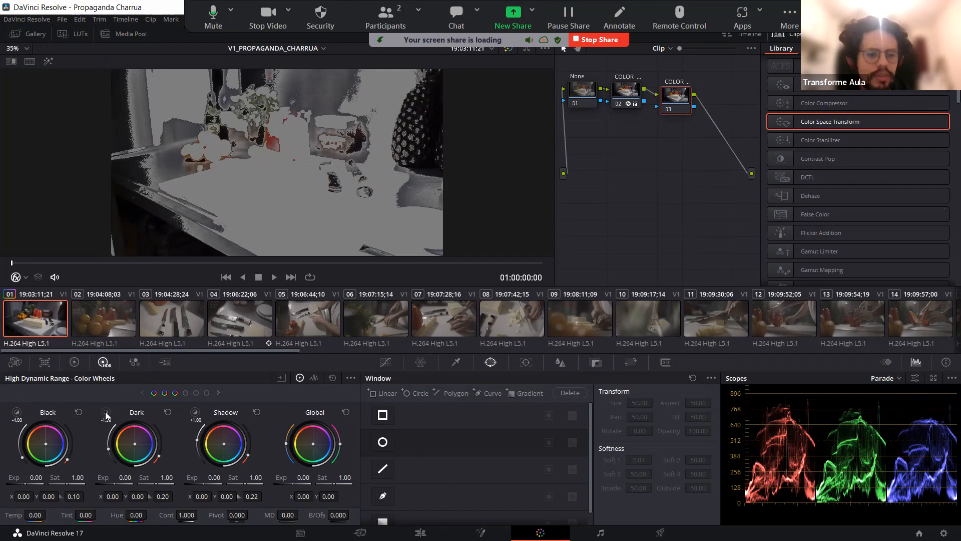
left_click(105, 413)
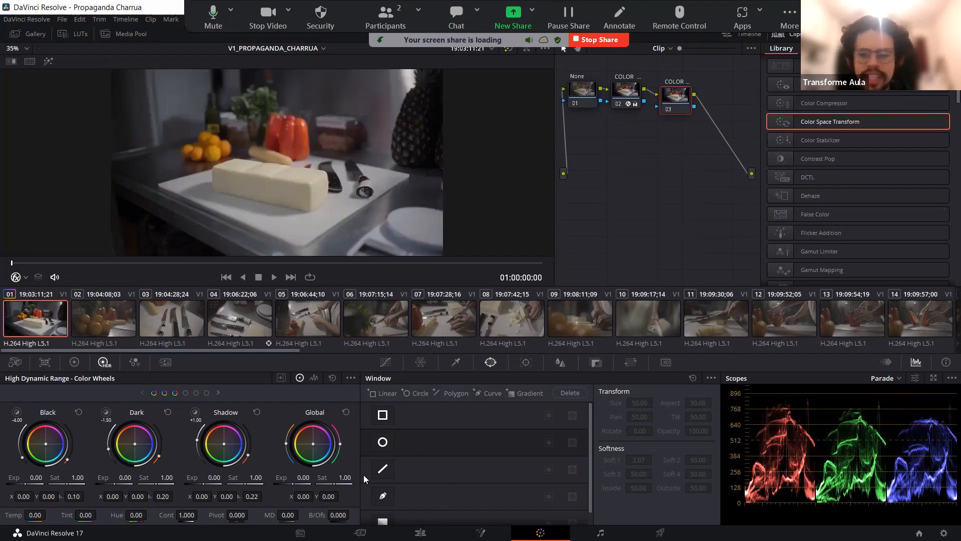
Step: Enlarge the scopes, view the Waveform and CIE Chromaticity displays, and return the scope to Parade
left_click(932, 378)
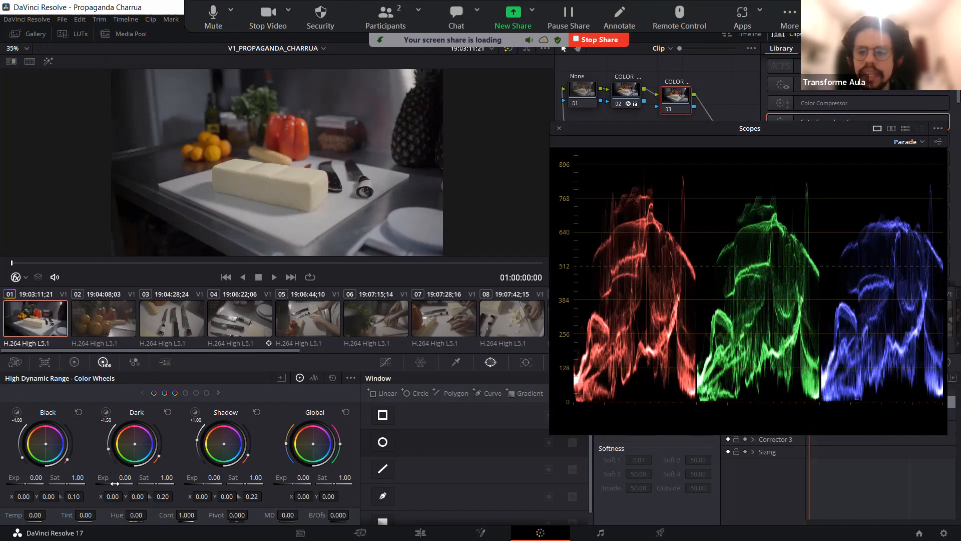
left_click(911, 141)
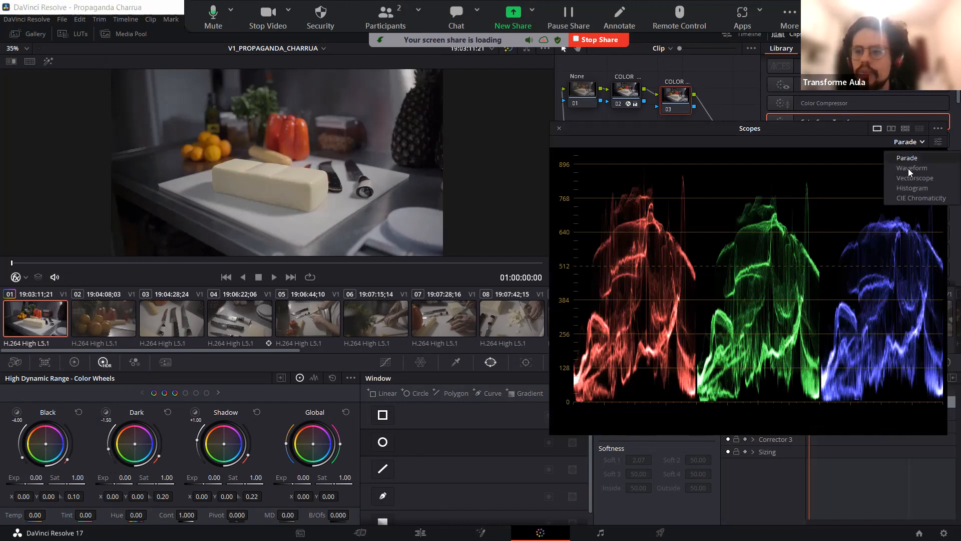
left_click(908, 169)
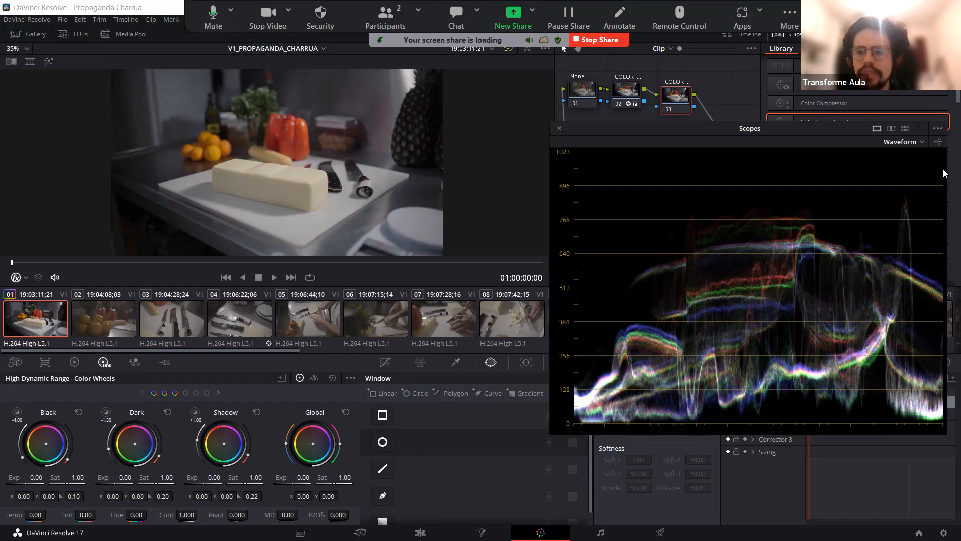
left_click(908, 143)
left_click(905, 198)
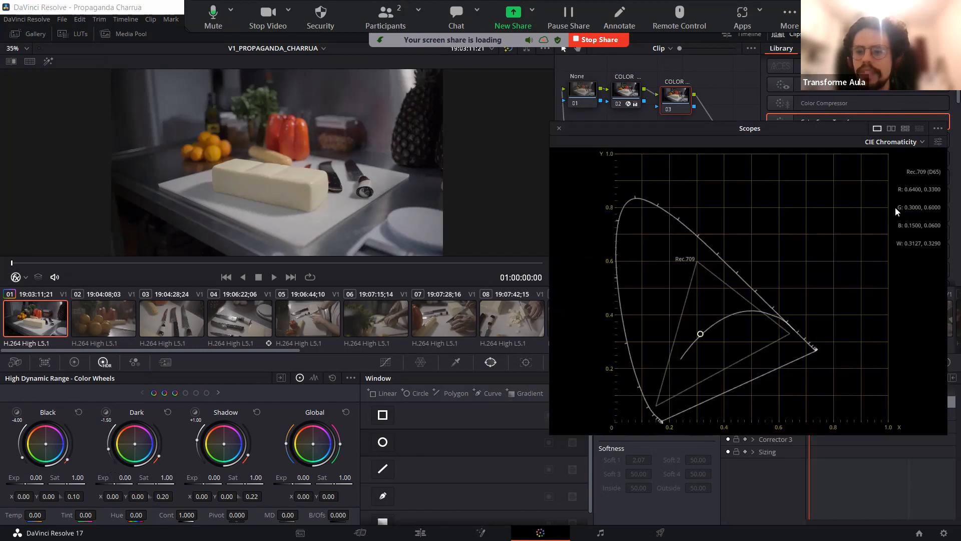
left_click(911, 142)
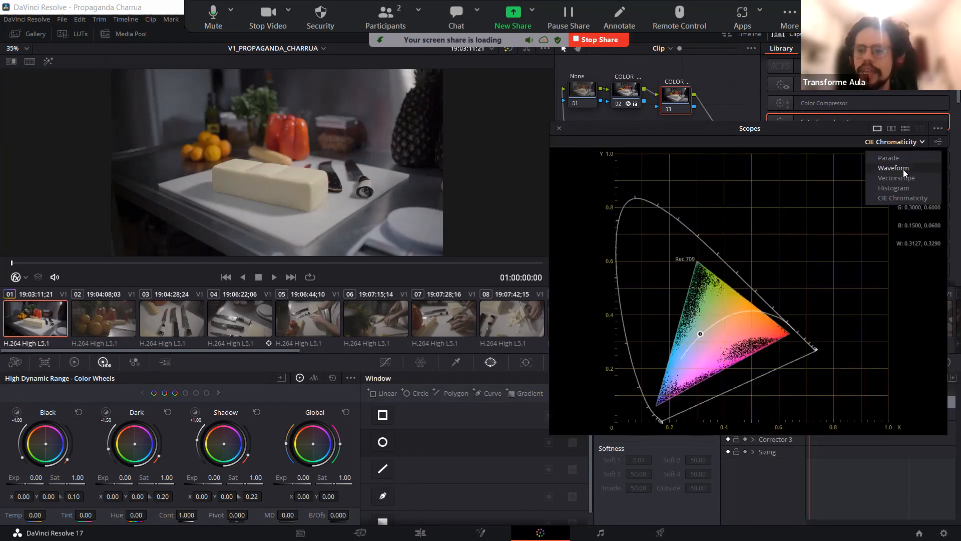
left_click(907, 168)
left_click(908, 143)
left_click(907, 158)
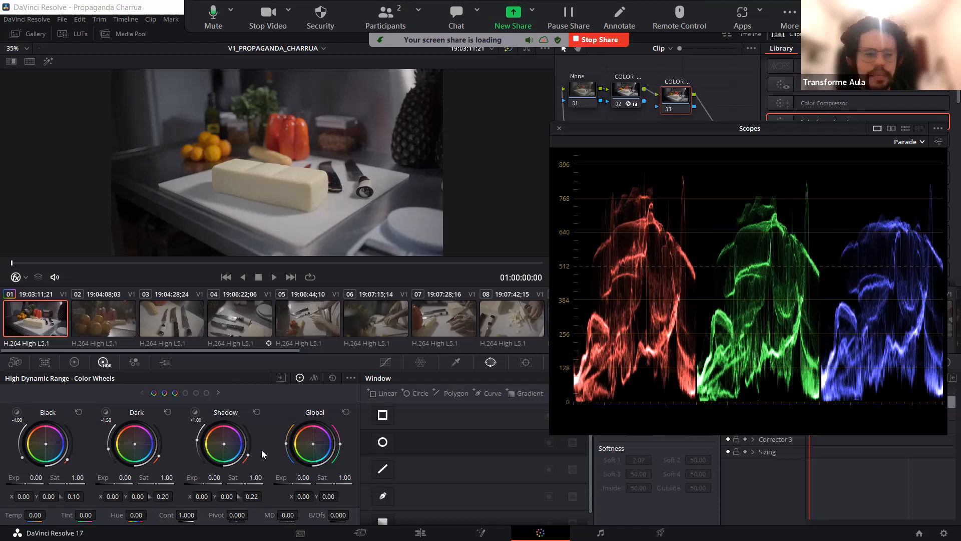
Step: Lower the Dark zone's exposure to -0.54 and close the enlarged scopes
left_click_drag(114, 484, 88, 483)
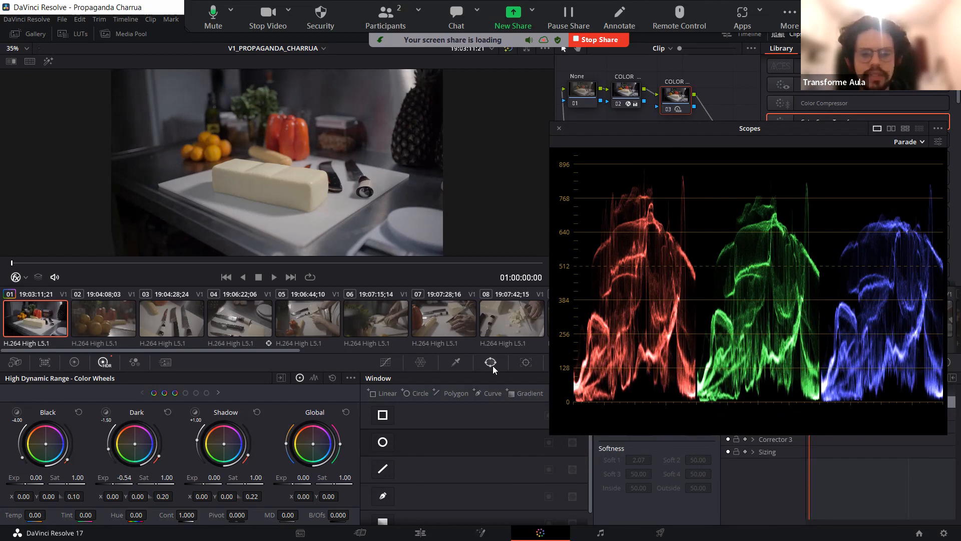
left_click(555, 129)
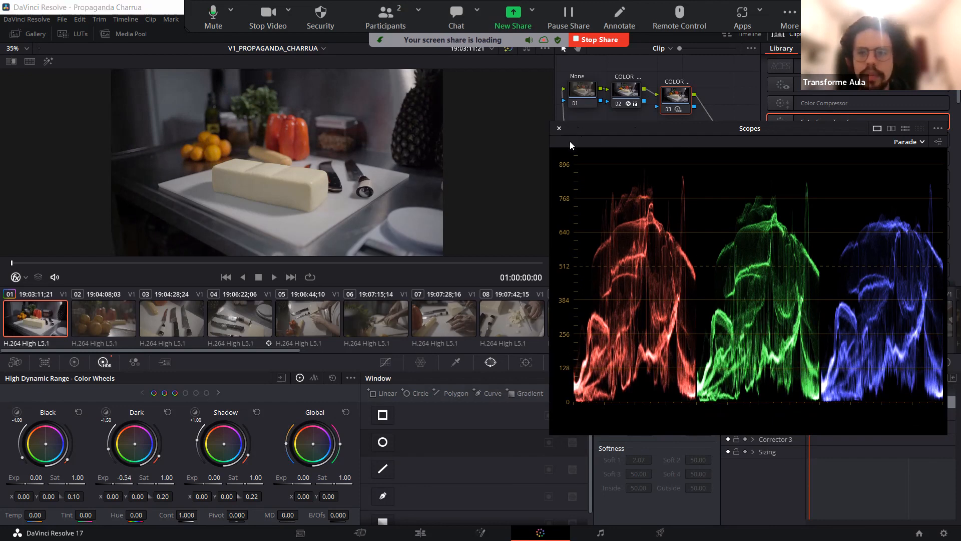
Step: Preview the image areas in the Dark zone, and circle the Parade scope traces with the screen annotation pen
left_click(106, 412)
left_click(106, 411)
left_click(106, 411)
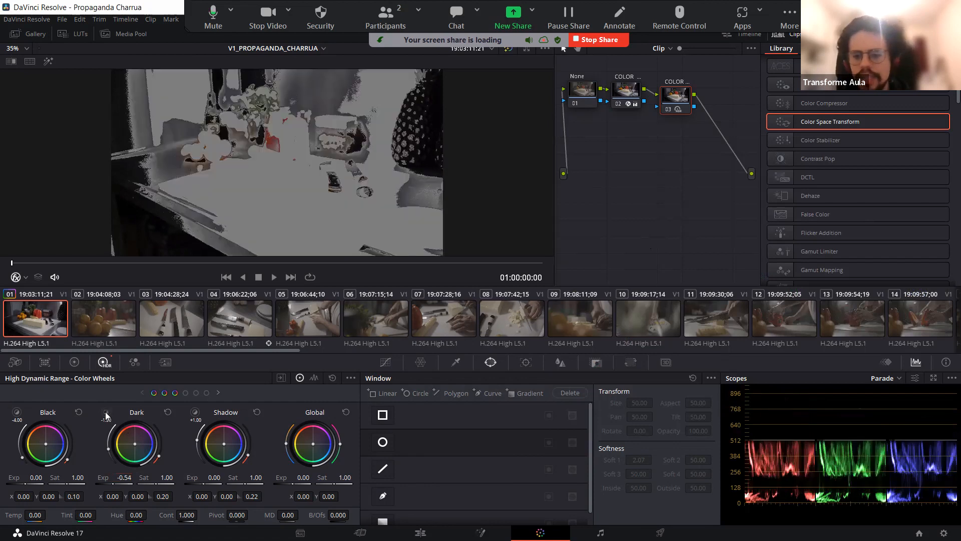
left_click(620, 15)
mouse_move(845, 413)
left_mouse_down()
mouse_move(826, 486)
mouse_move(848, 407)
left_mouse_up()
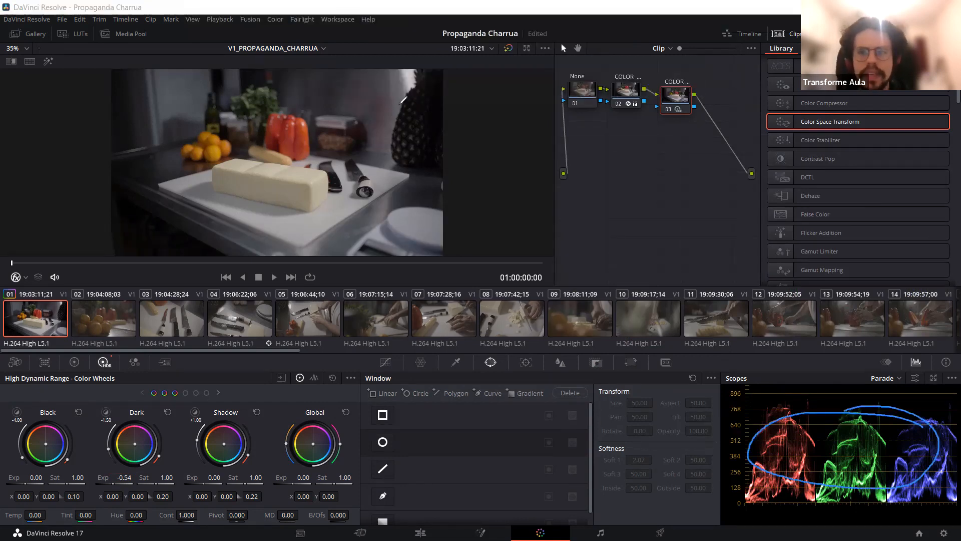
Step: Recheck the Dark zone's affected areas and lower its exposure to -0.65
left_click(106, 412)
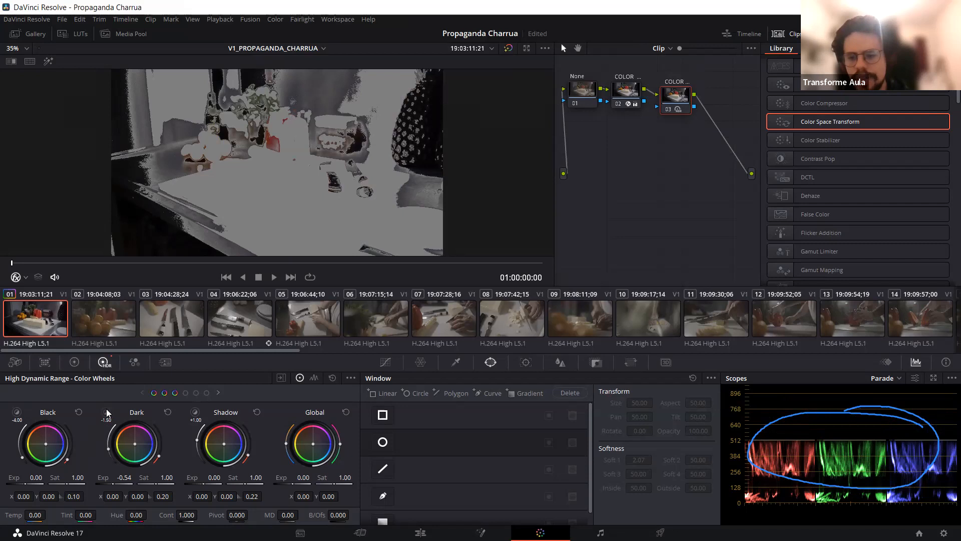
left_click(106, 412)
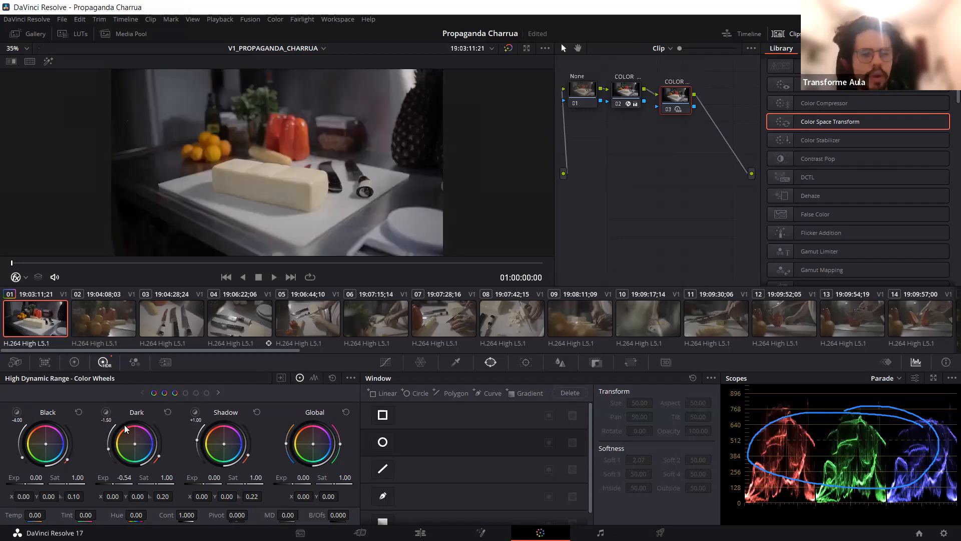
left_click_drag(123, 478, 119, 477)
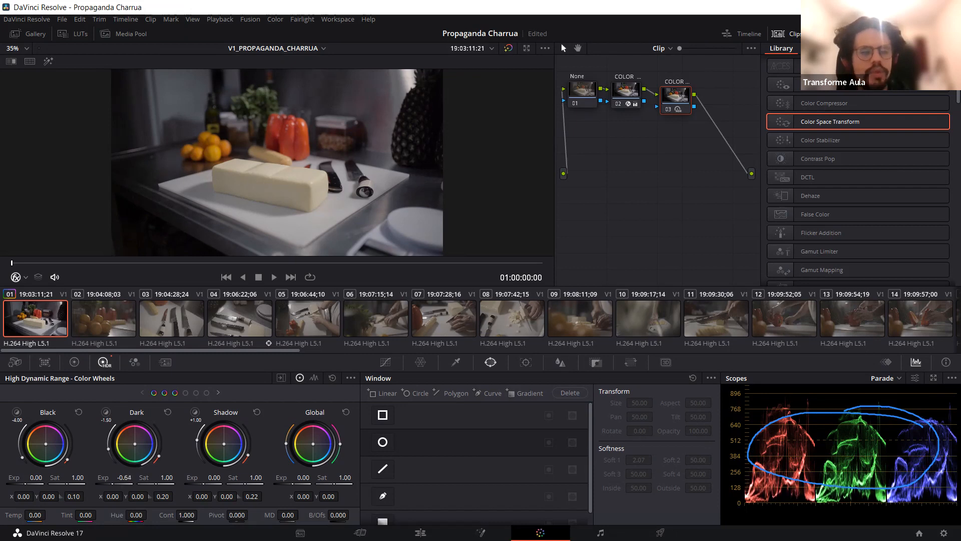
Step: Toggle the viewer highlight on and off to compare the full image with the isolated Dark zone
left_click(195, 413)
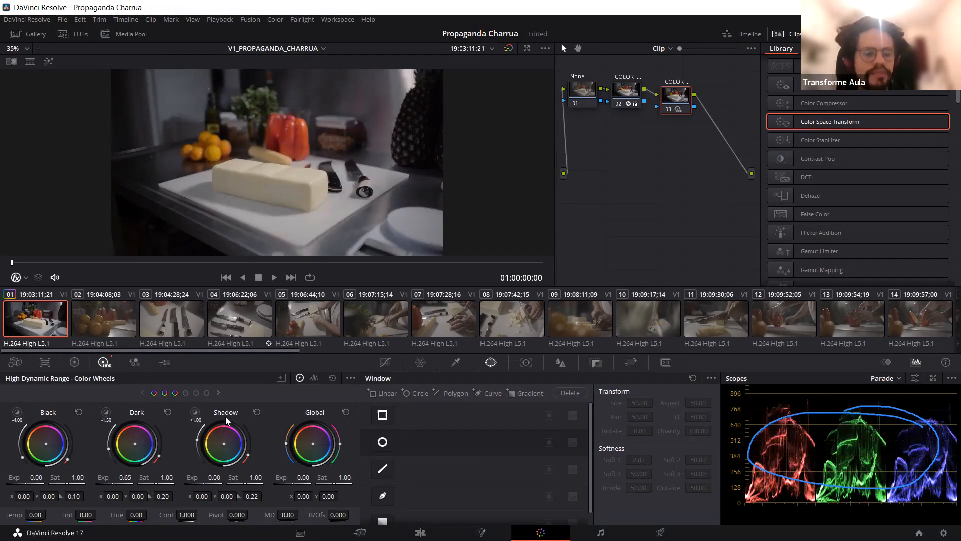
mouse_move(198, 416)
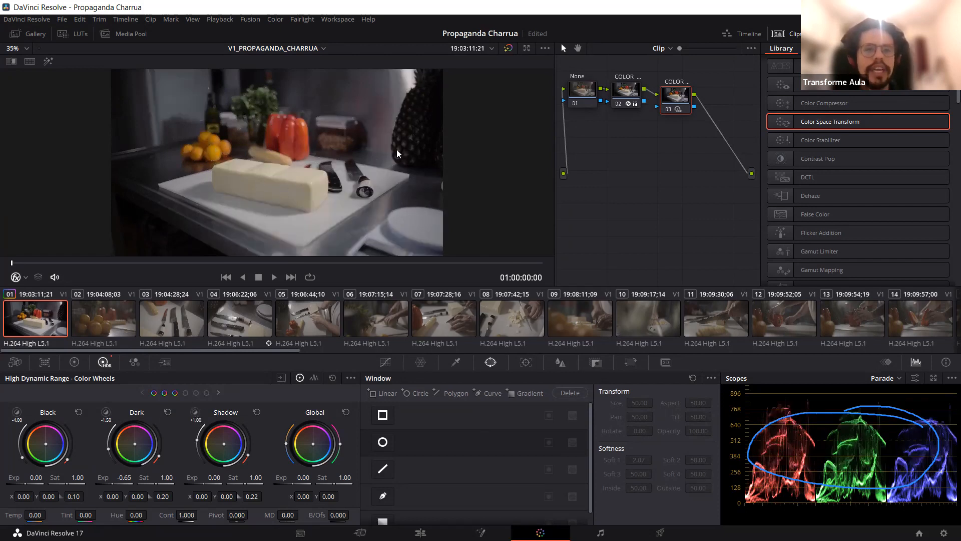
left_click(46, 63)
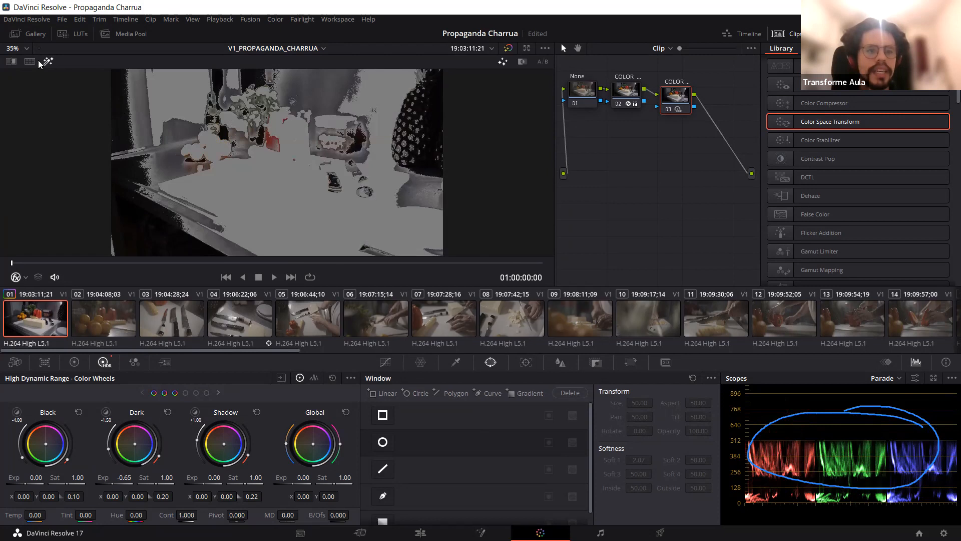
left_click(46, 64)
left_click(46, 64)
left_click(46, 64)
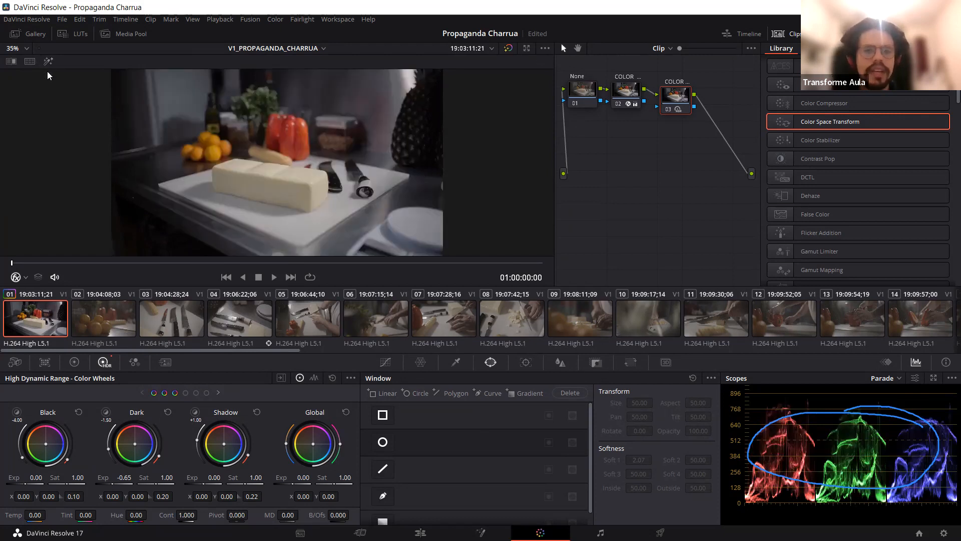
Step: Preview the image areas in the Shadow zone and lower its exposure to -0.12
left_click(195, 415)
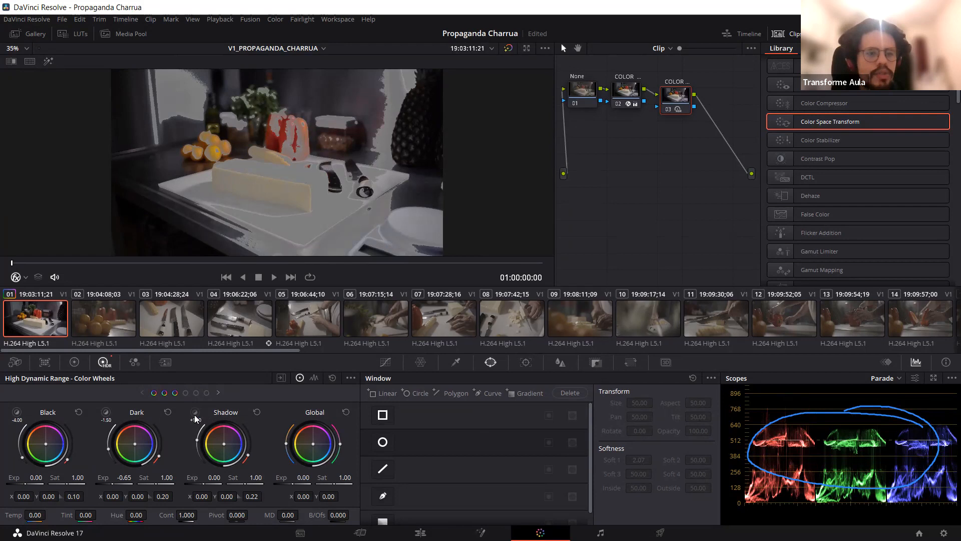
left_click(195, 415)
left_click(196, 415)
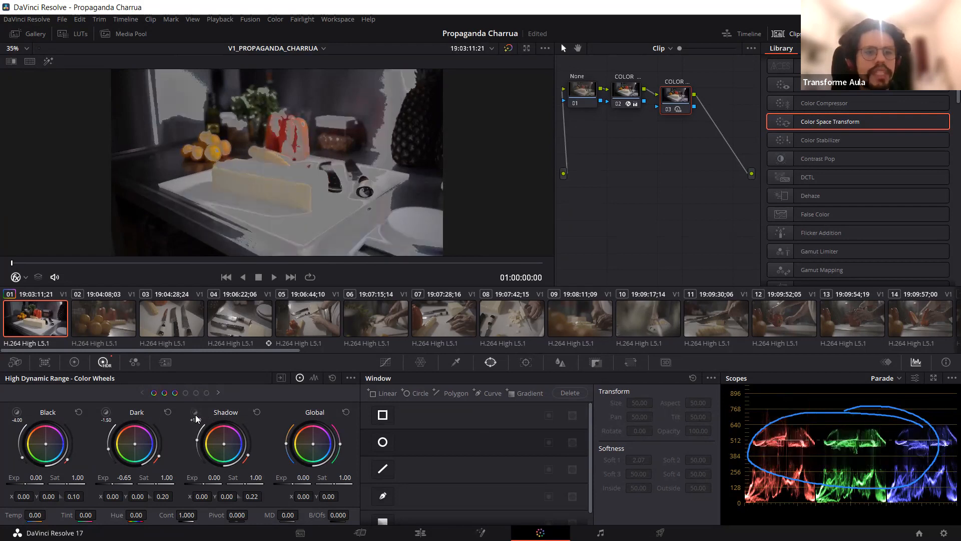
left_click(195, 415)
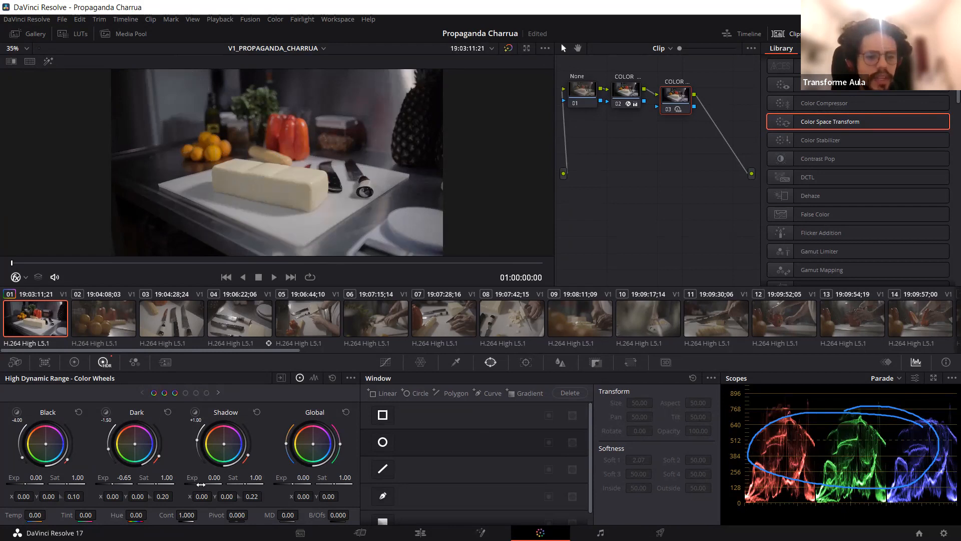
left_click_drag(214, 477, 212, 477)
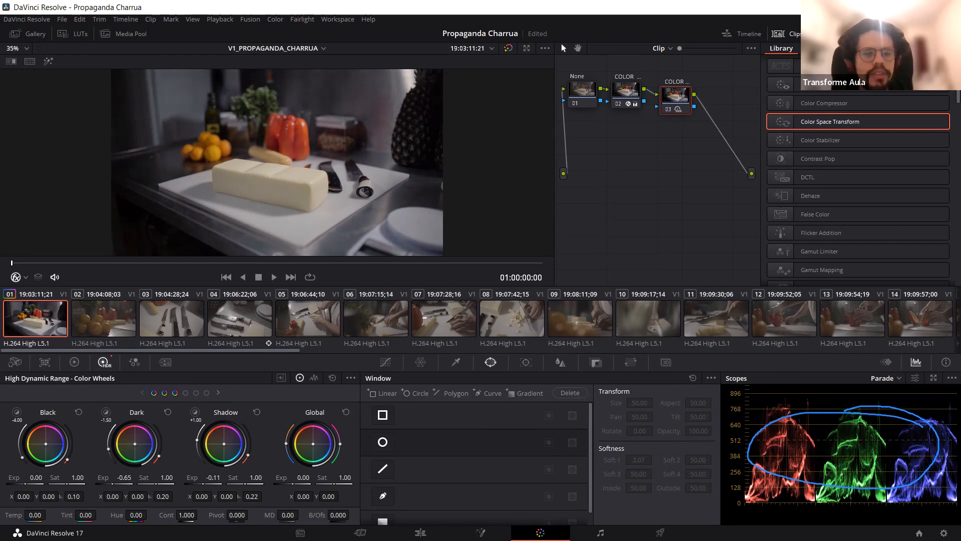
Step: Show the Light zone's wheel and examine which image areas and scope levels it affects, toggling its highlight
left_click(185, 393)
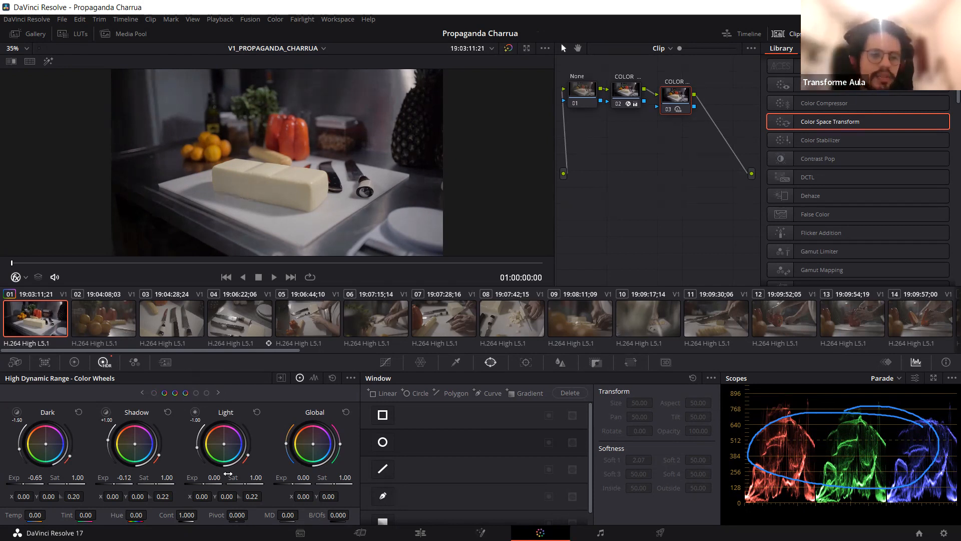
left_click(197, 413)
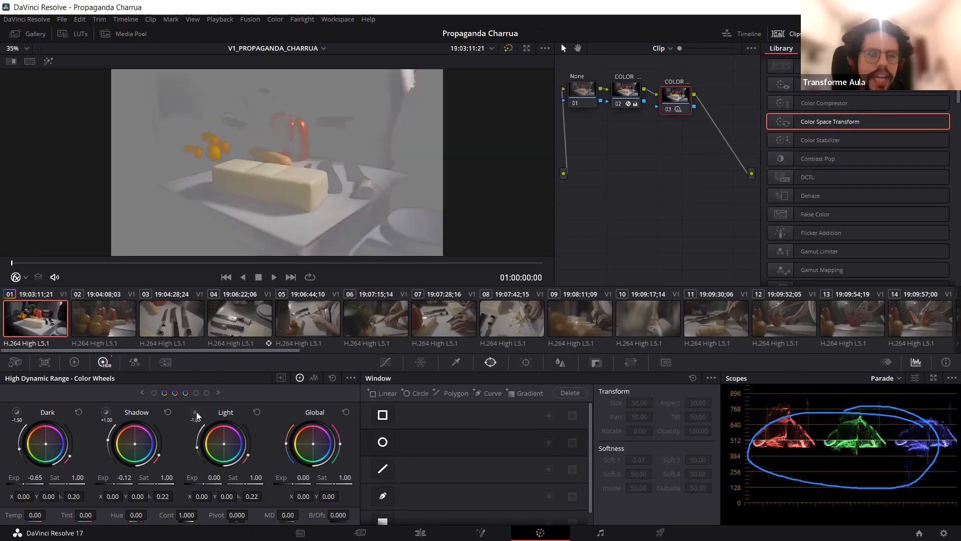
left_click(198, 414)
left_click(199, 414)
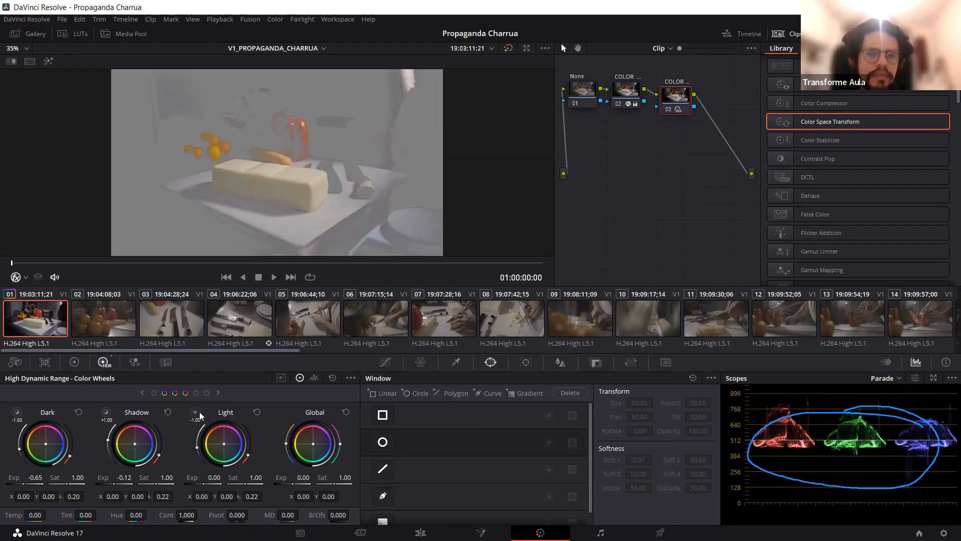
left_click(200, 413)
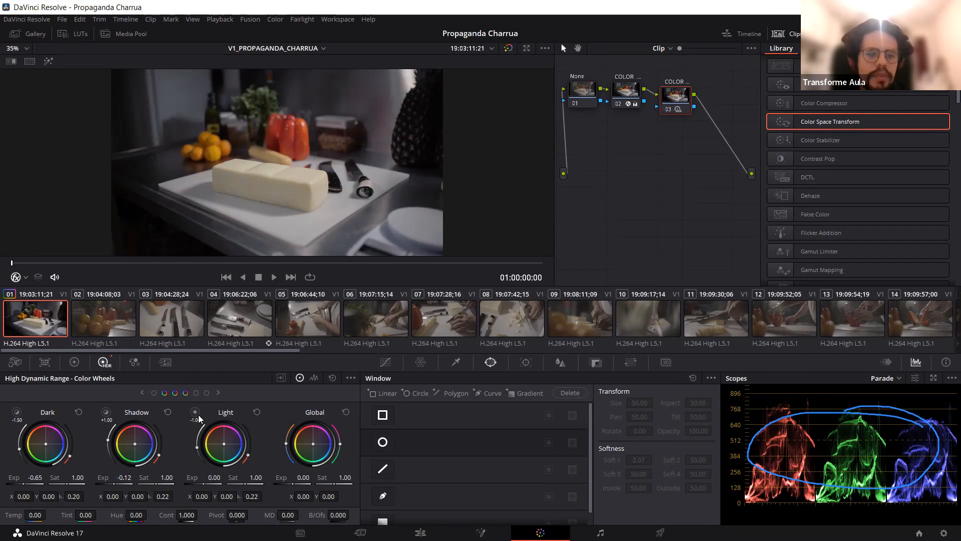
left_click(197, 416)
left_click(195, 415)
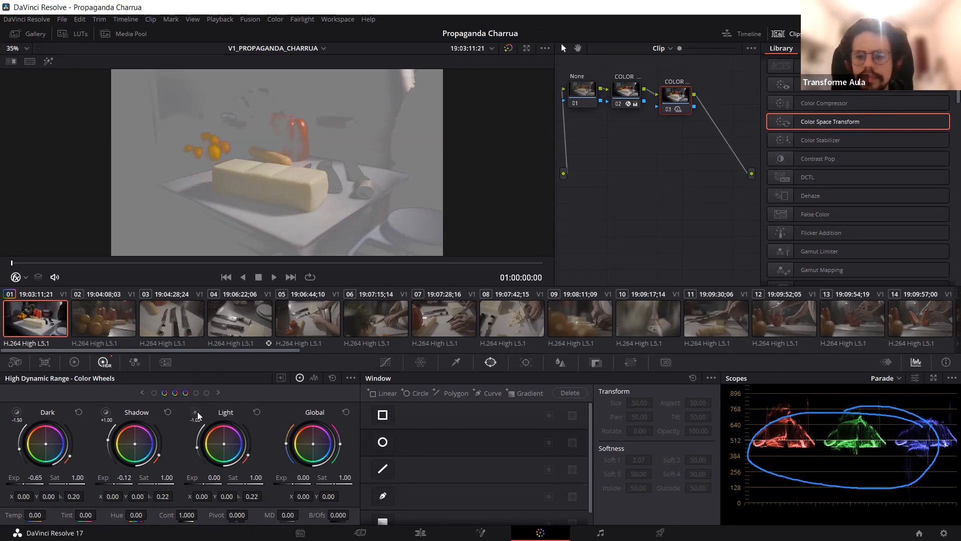
left_click(198, 416)
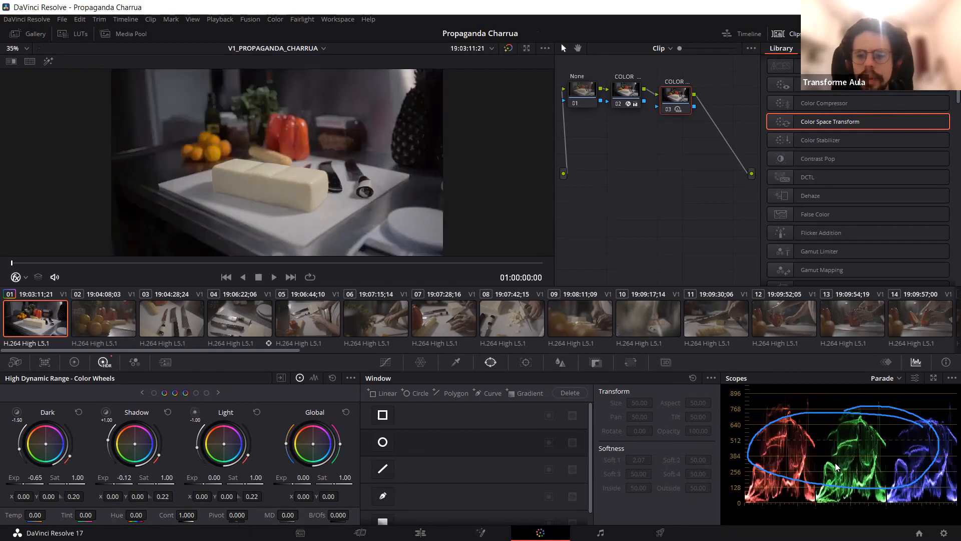
left_click(195, 412)
left_click(195, 412)
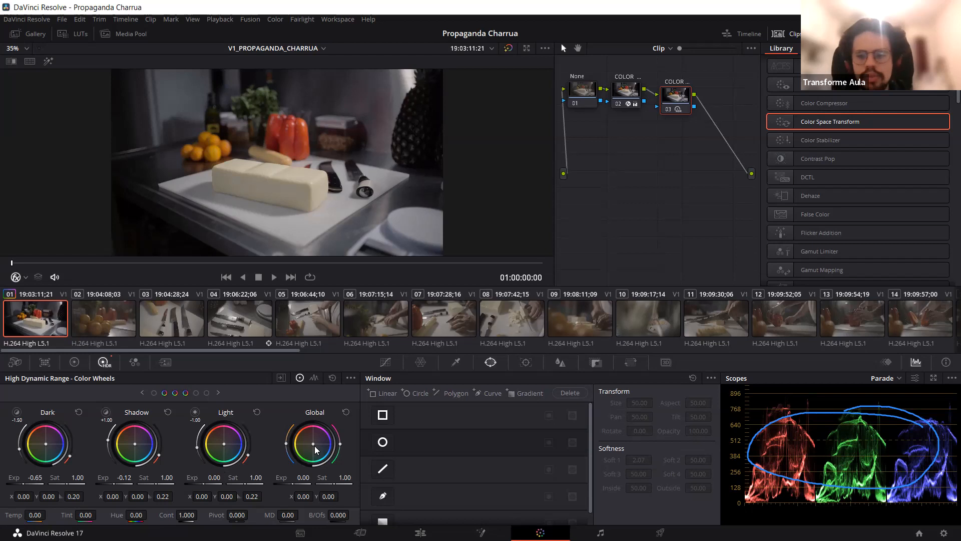
Step: Raise the Light zone's exposure to 0.30, checking its affected areas, and bring the Highlight zone's wheel into view
left_click(195, 412)
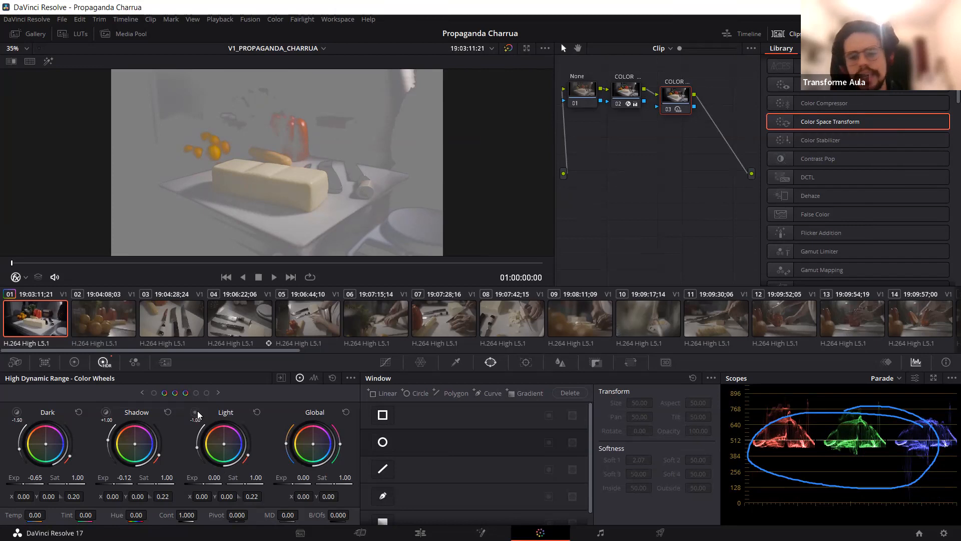
left_click(195, 412)
left_click_drag(214, 478, 229, 477)
left_click(195, 414)
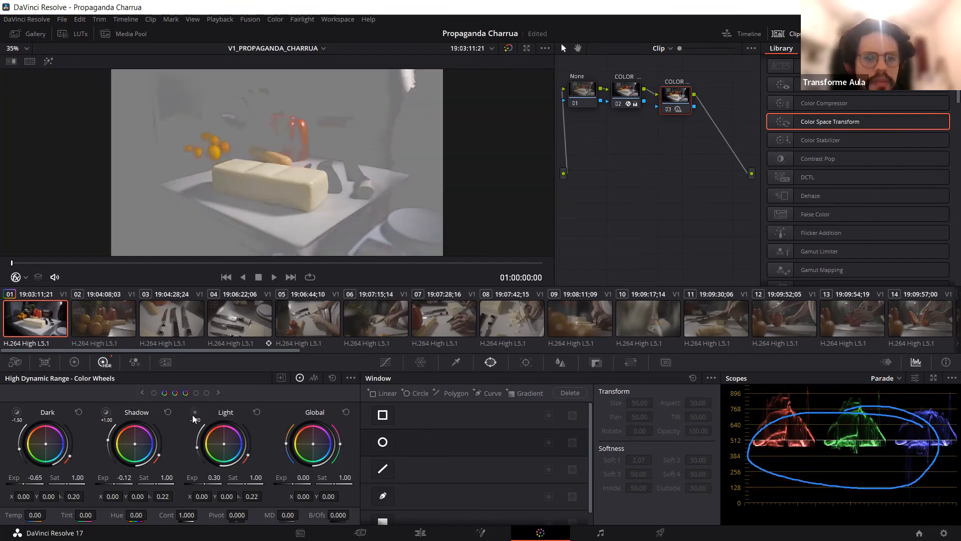
left_click(196, 394)
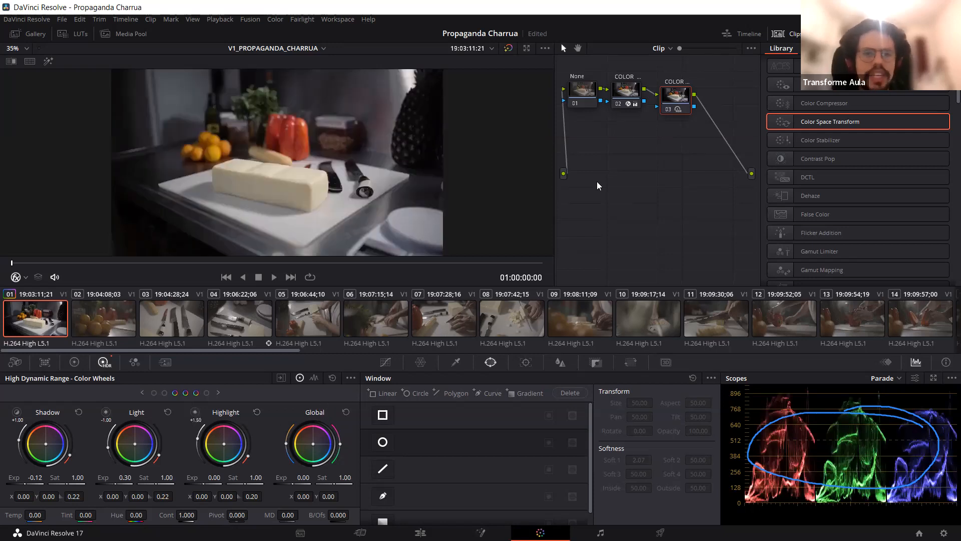
Step: Disable and re-enable the COLOR GRADING node repeatedly to compare the image before and after the HDR adjustments
key("ctrl+d")
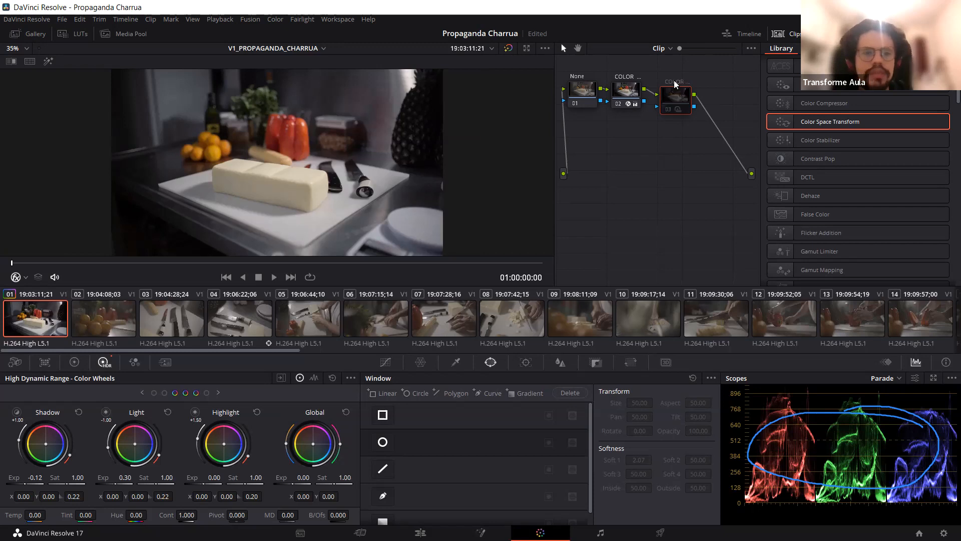
key("ctrl+d")
key("ctrl+d")
key("ctrl+d")
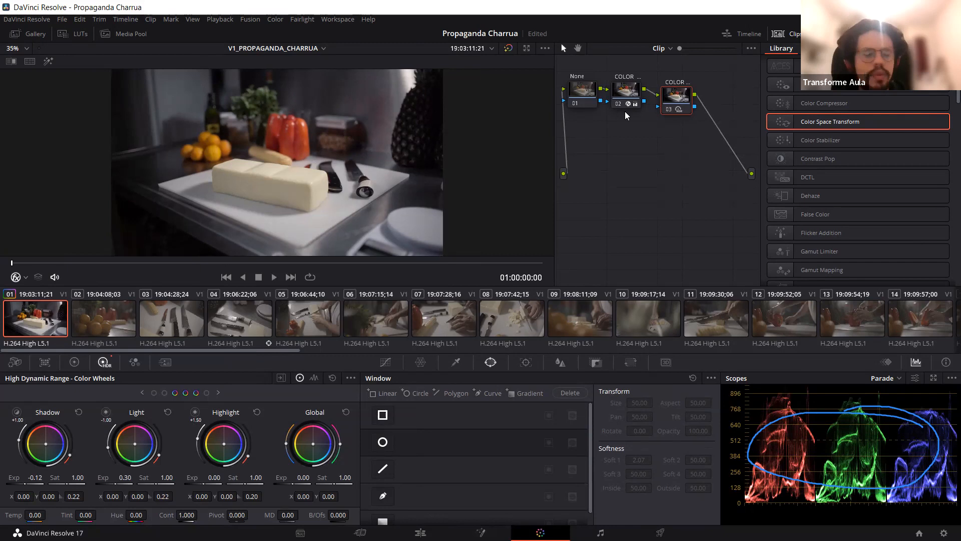
key("ctrl+d")
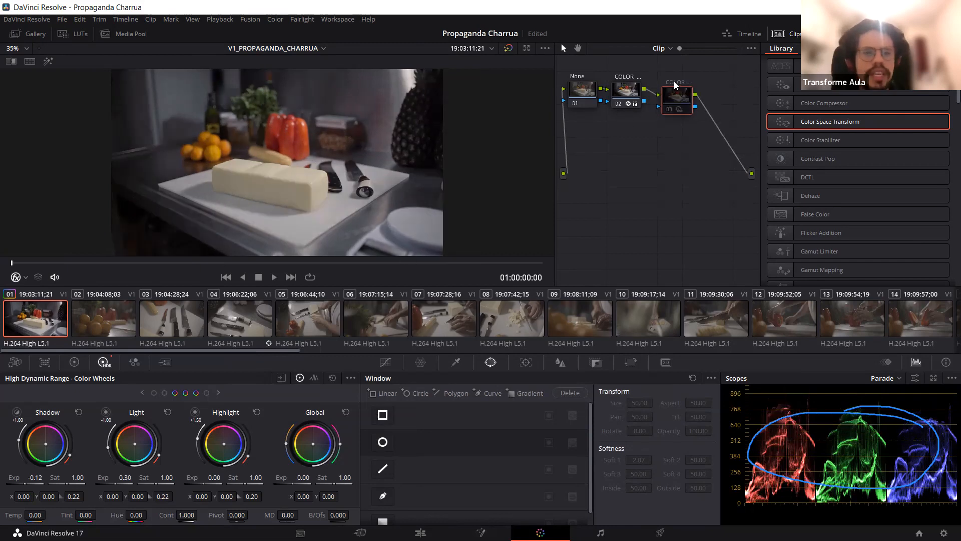
key("ctrl+d")
key("ctrl+d")
key("ctrl+d")
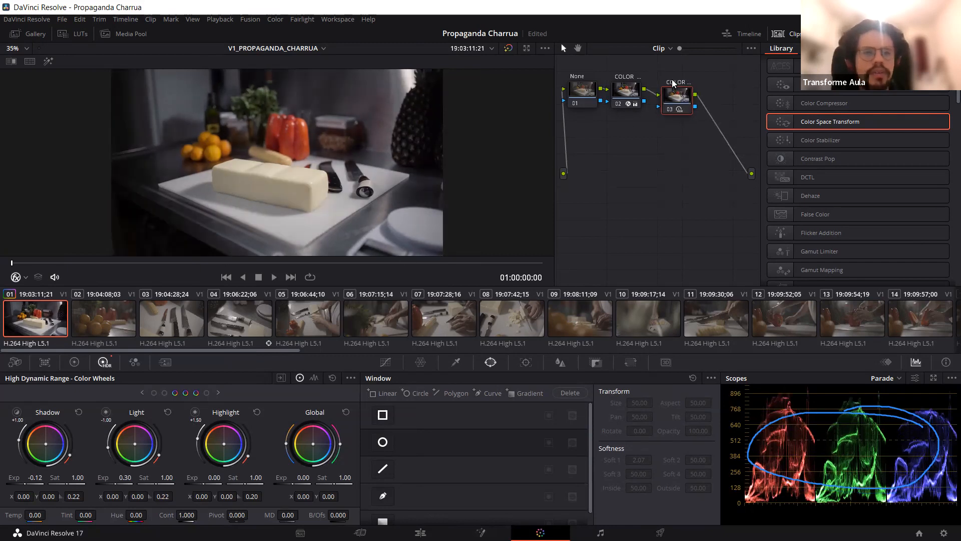
key("ctrl+d")
key("ctrl+d")
key("ctrl+d")
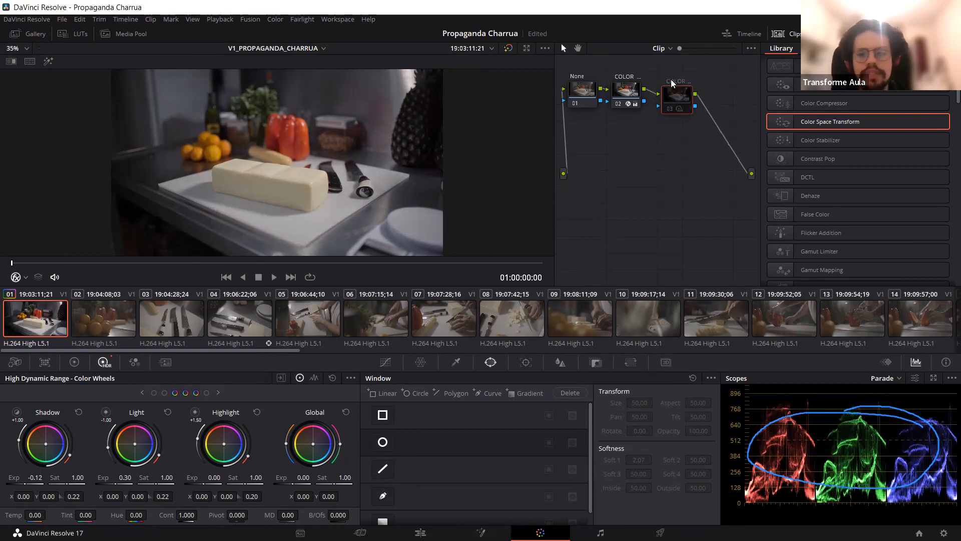
key("ctrl+d")
key("ctrl+d")
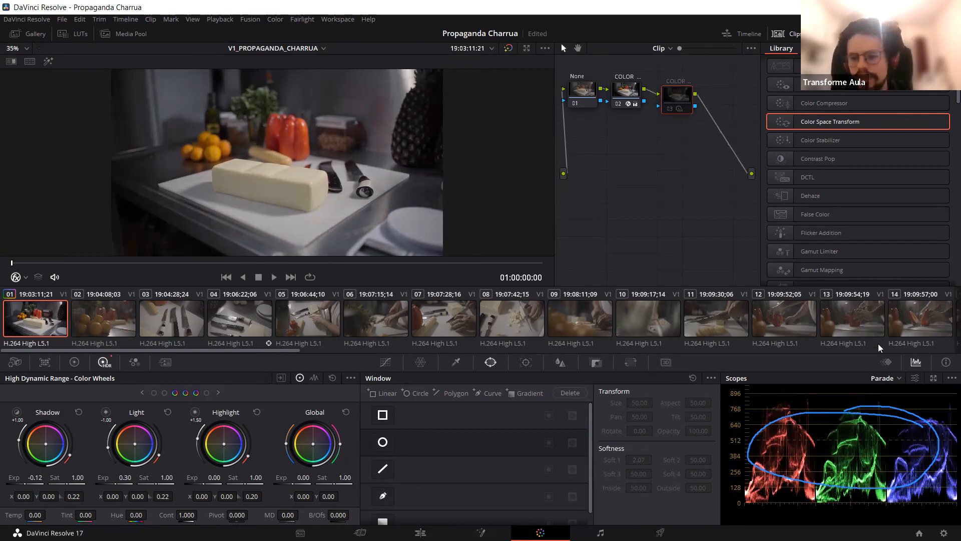
Step: Enlarge the Parade scope and toggle the COLOR GRADING node to compare the traces with and without the grade
left_click(934, 377)
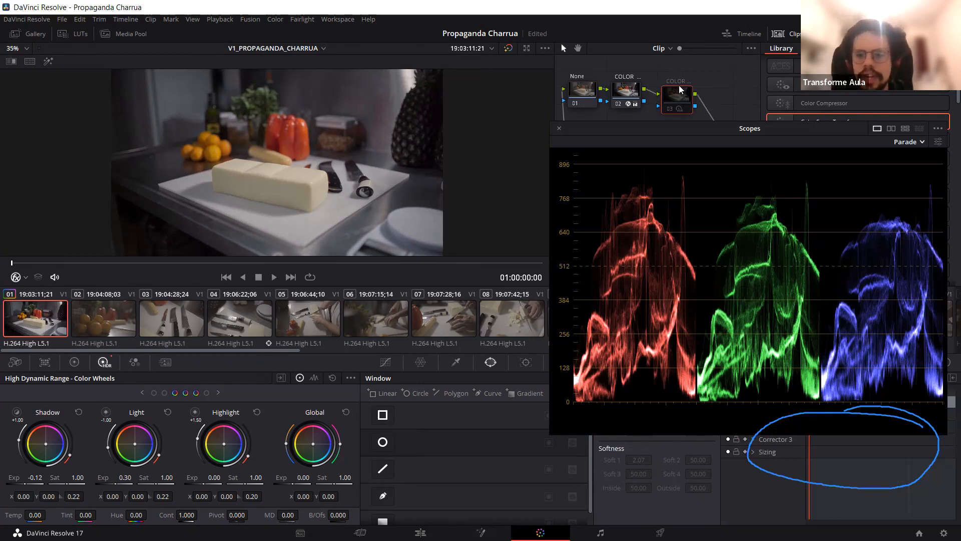
left_click_drag(678, 91, 680, 90)
key("ctrl+d")
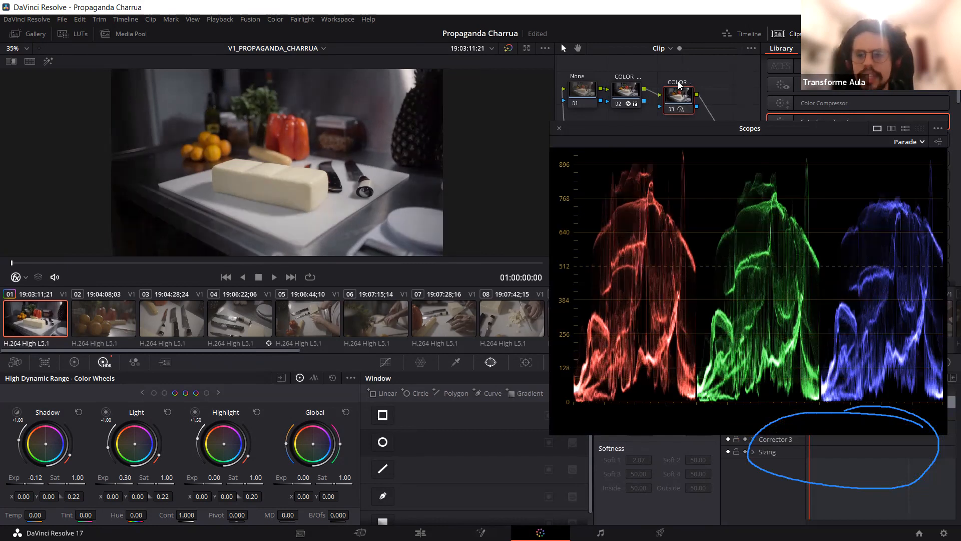
key("ctrl+d")
key("ctrl+d")
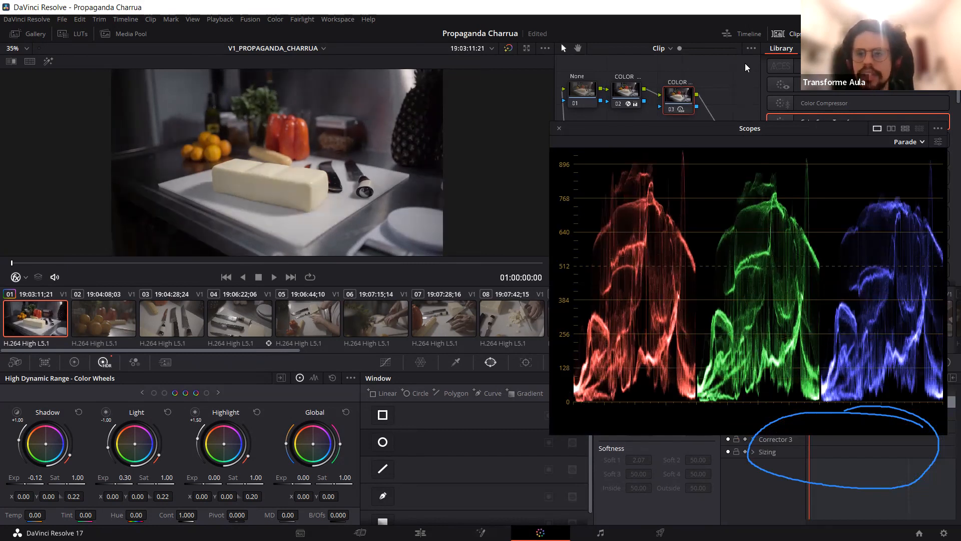
Step: Mark the red, green and blue Parade traces with vertical annotation strokes
left_click_drag(635, 182, 616, 328)
left_click_drag(754, 188, 771, 335)
left_click_drag(876, 208, 880, 346)
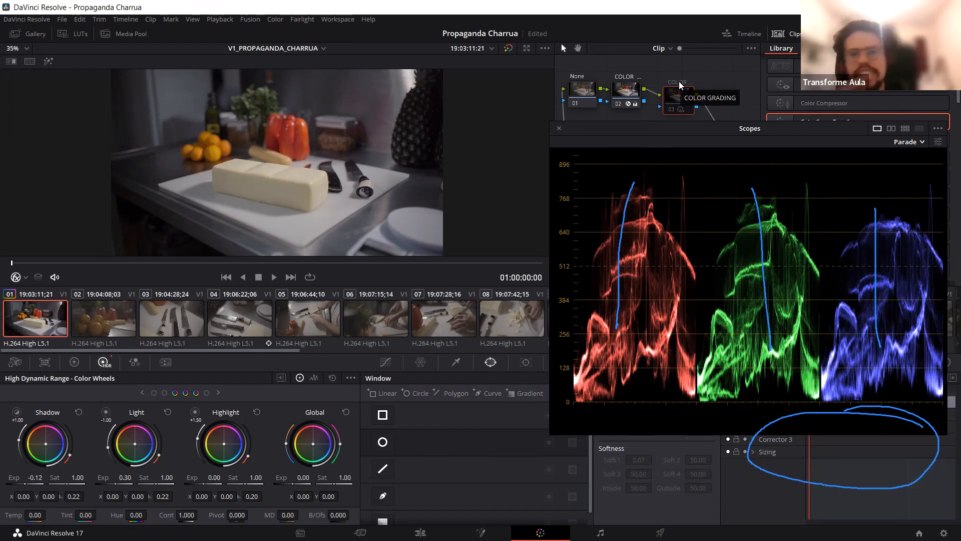
Step: Re-enable the COLOR GRADING node and close the enlarged Parade scope
key("ctrl+d")
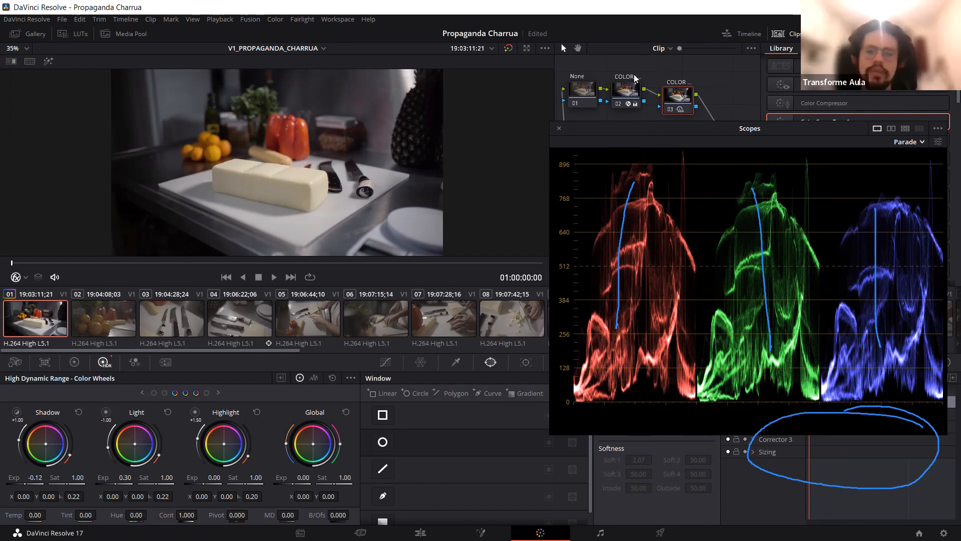
left_click(559, 129)
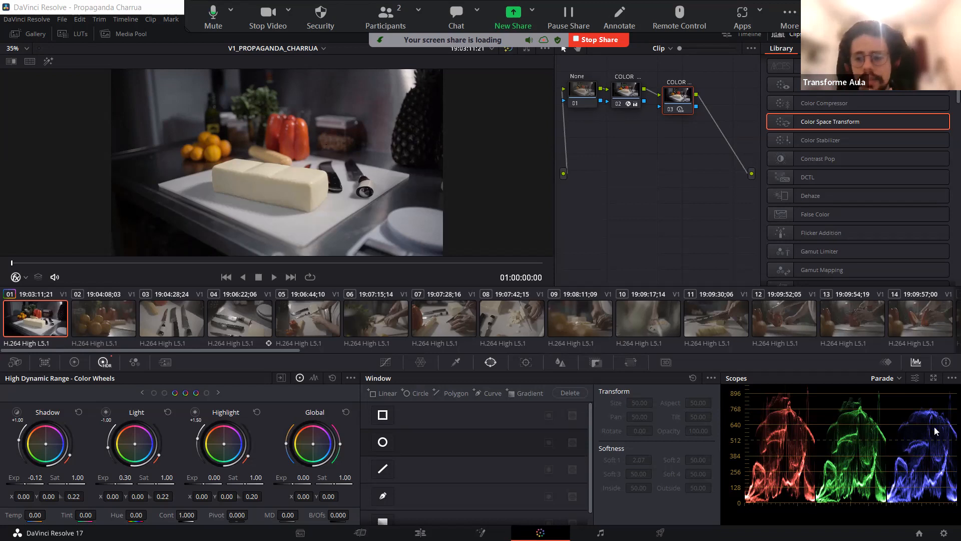
Step: Toggle the COLOR GRADING node off and on repeatedly to compare the image and Parade traces with and without the grade
left_click(679, 81)
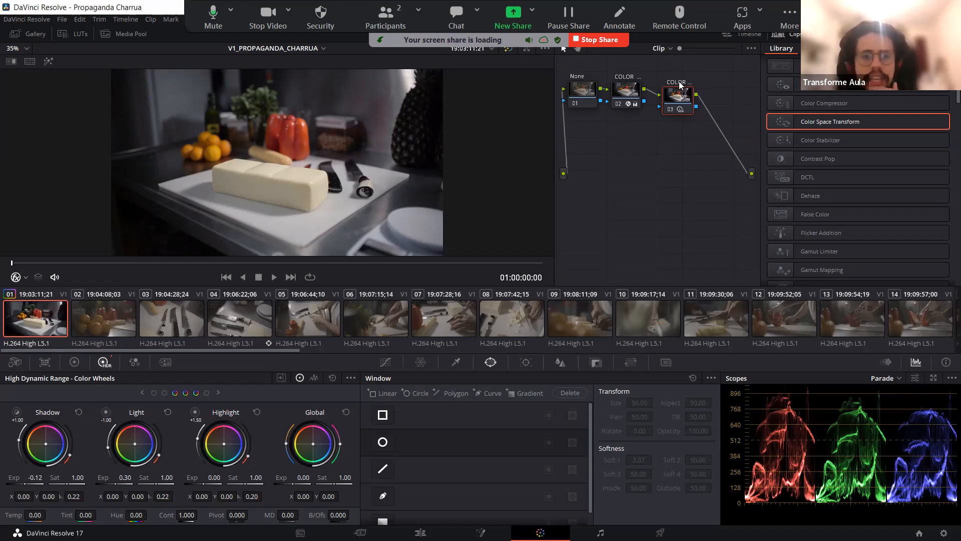
key("ctrl+d")
key("ctrl+d")
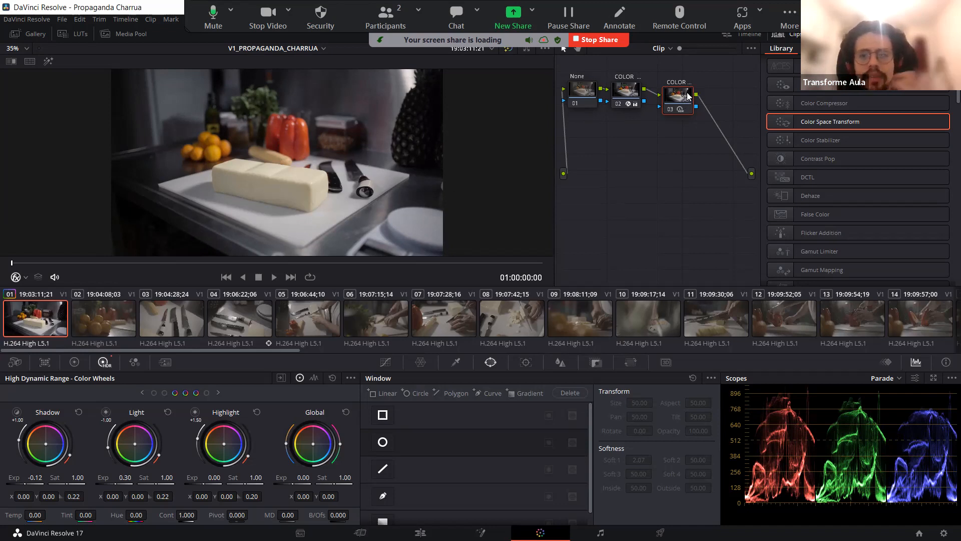
key("ctrl+d")
key("ctrl+d")
key("ctrl+d")
key("ctrl+d")
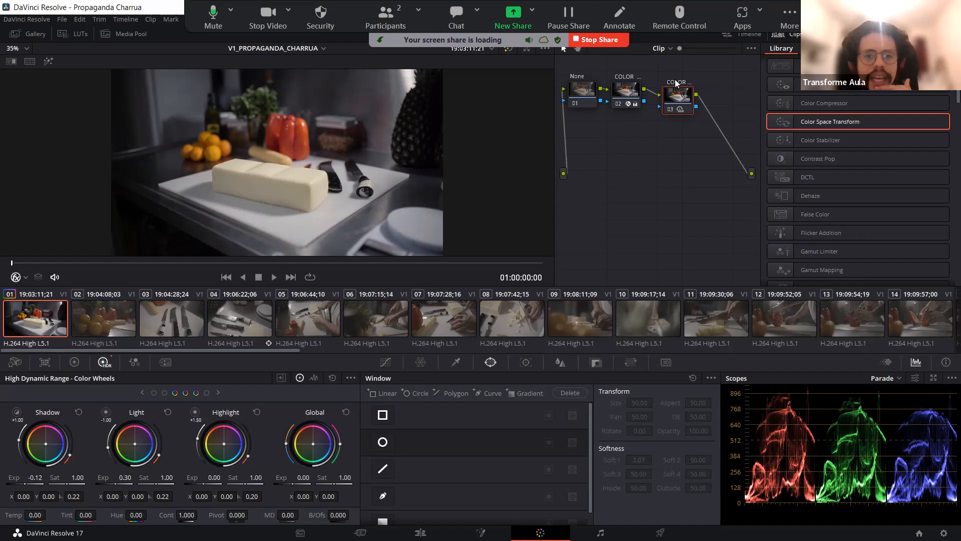
key("ctrl+d")
key("ctrl+d")
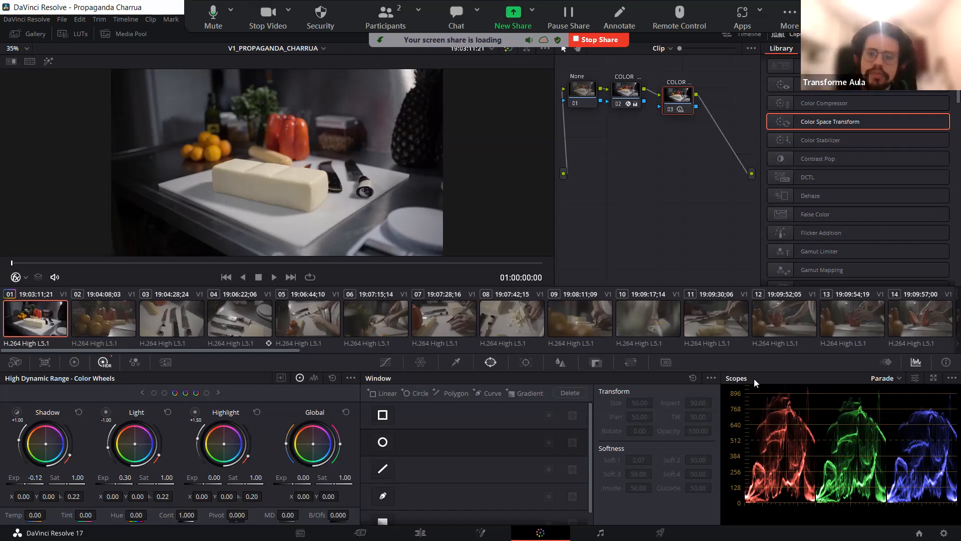
Step: Rearrange the node graph so that nodes 01, 02 and 03 step down diagonally
left_click_drag(693, 100, 649, 145)
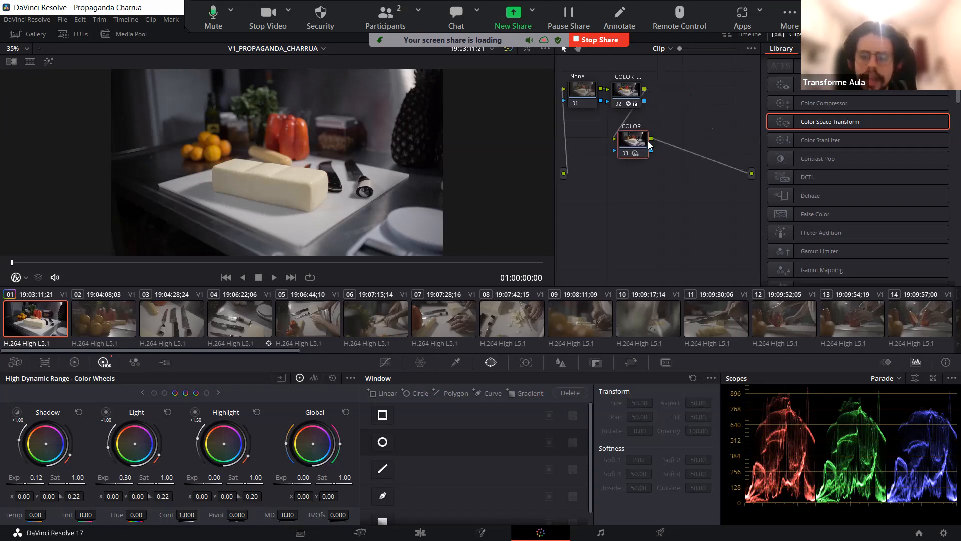
left_click_drag(634, 91, 623, 143)
left_click_drag(588, 93, 590, 92)
left_click_drag(624, 144, 681, 106)
Step: Disable and re-enable nodes 03 and 02 in turn to compare the ungraded image with each stage
left_click(671, 131)
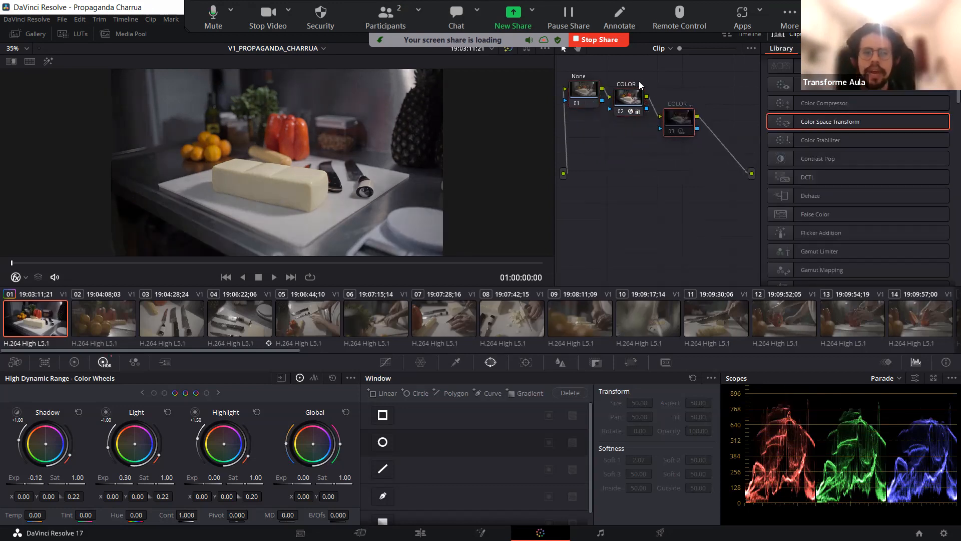
left_click(621, 111)
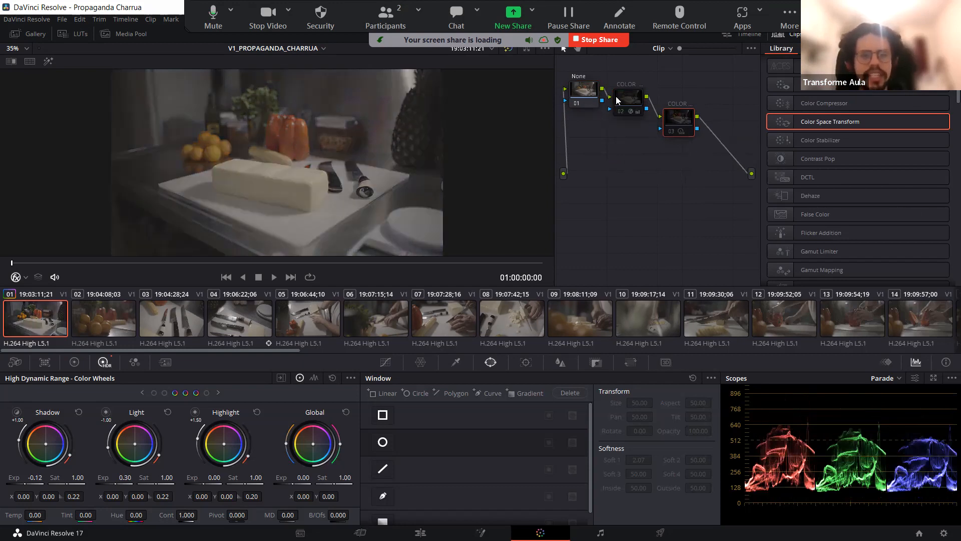
left_click(621, 111)
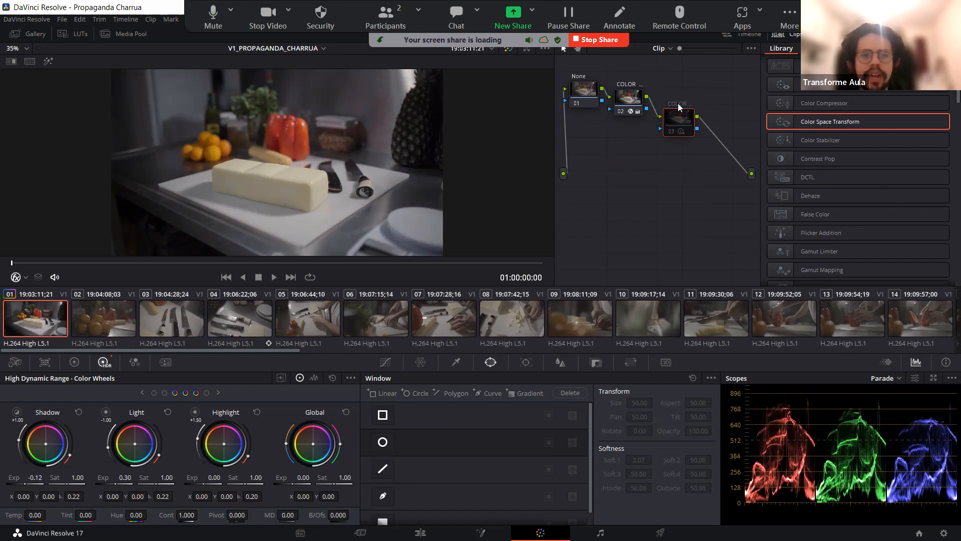
key("ctrl+d")
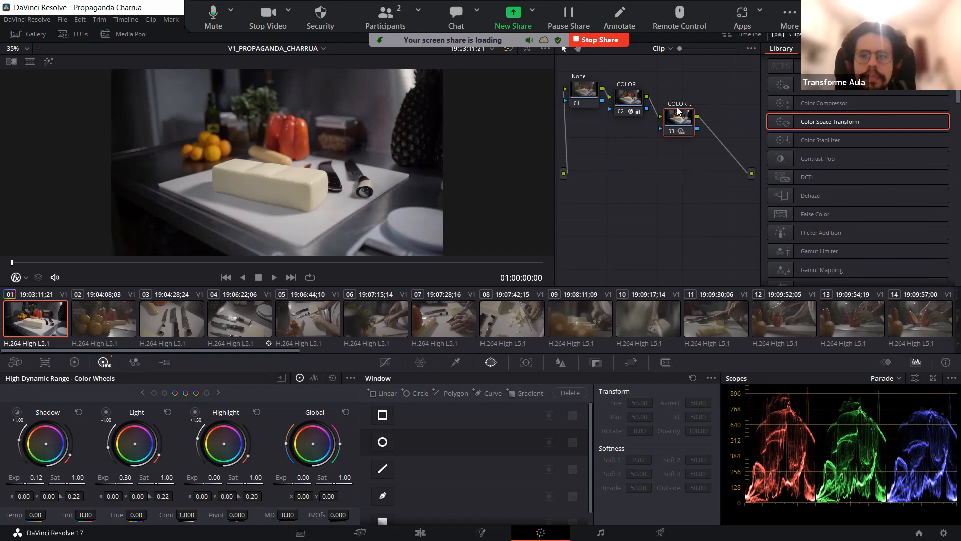
Step: Move nodes 02 and 03 close to node 01, toggling both to compare the original image with the graded one
left_click_drag(623, 93, 610, 88)
left_click_drag(680, 115, 627, 100)
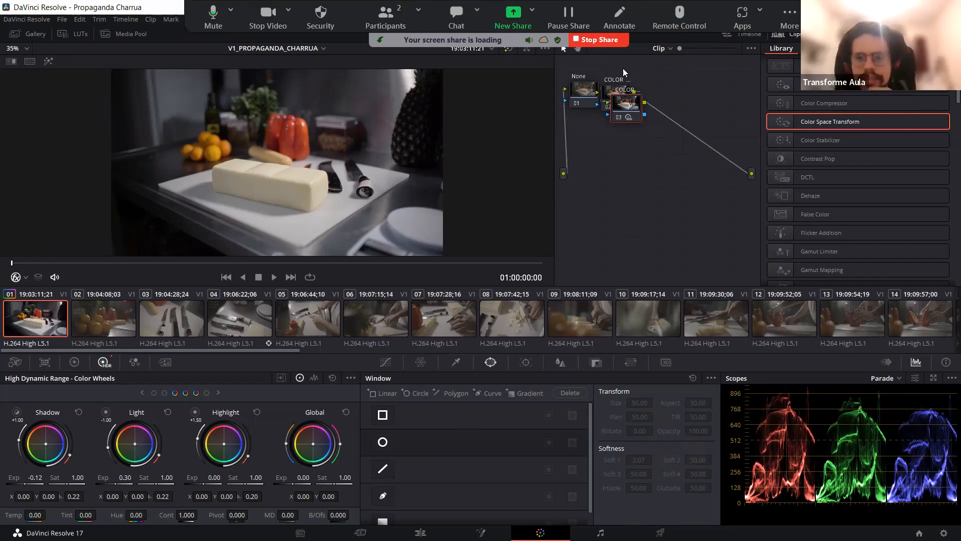
key("ctrl+d")
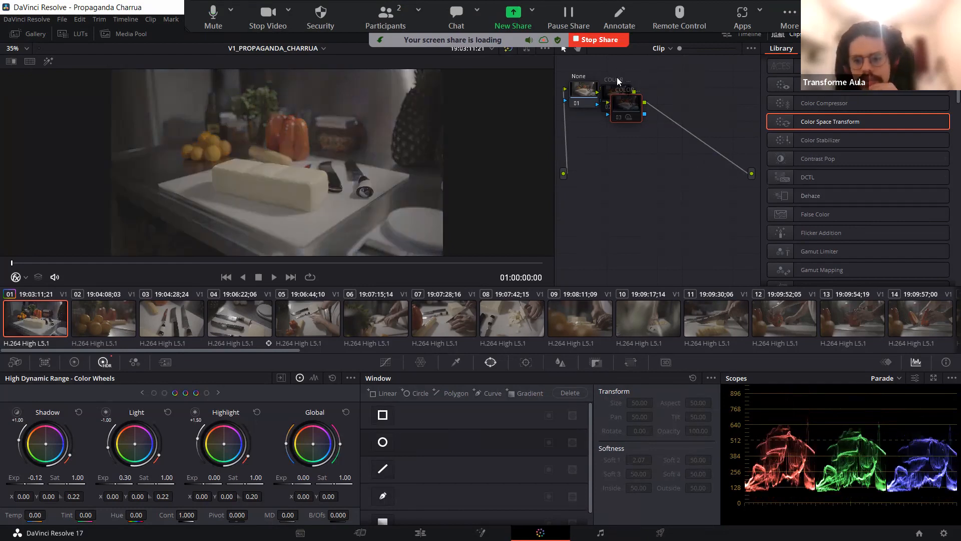
key("ctrl+d")
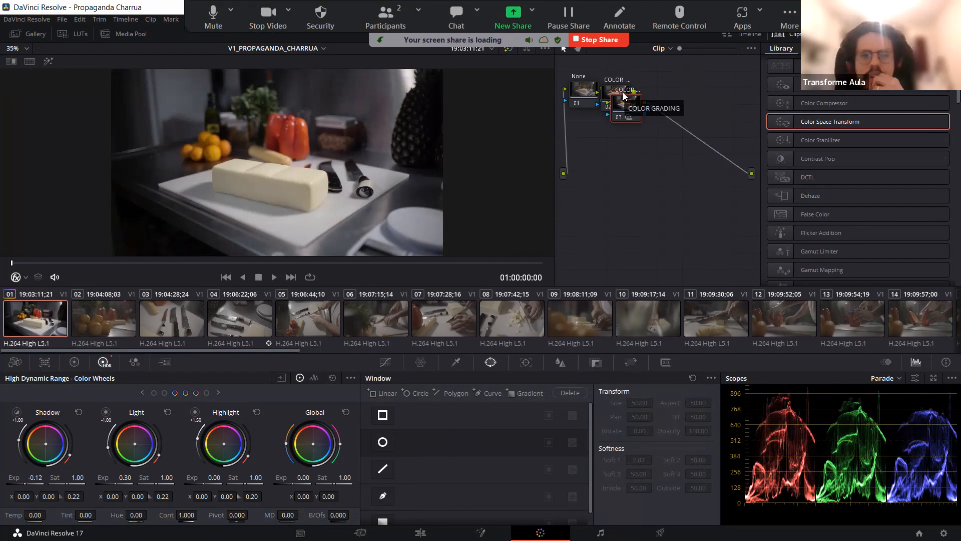
left_click_drag(637, 128, 639, 137)
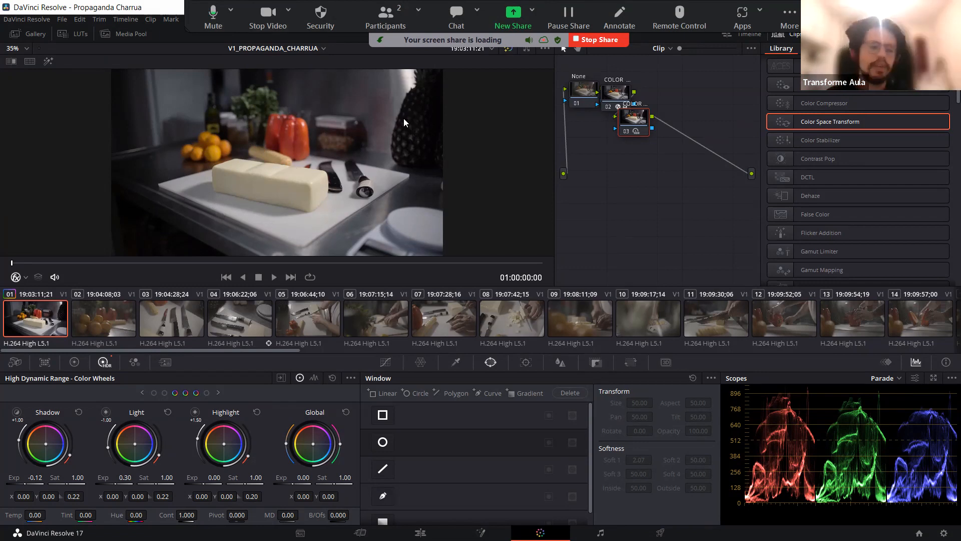
Step: Add an unconnected corrector node in the empty area below the COLOR GRADING node
right_click(622, 174)
left_click(616, 174)
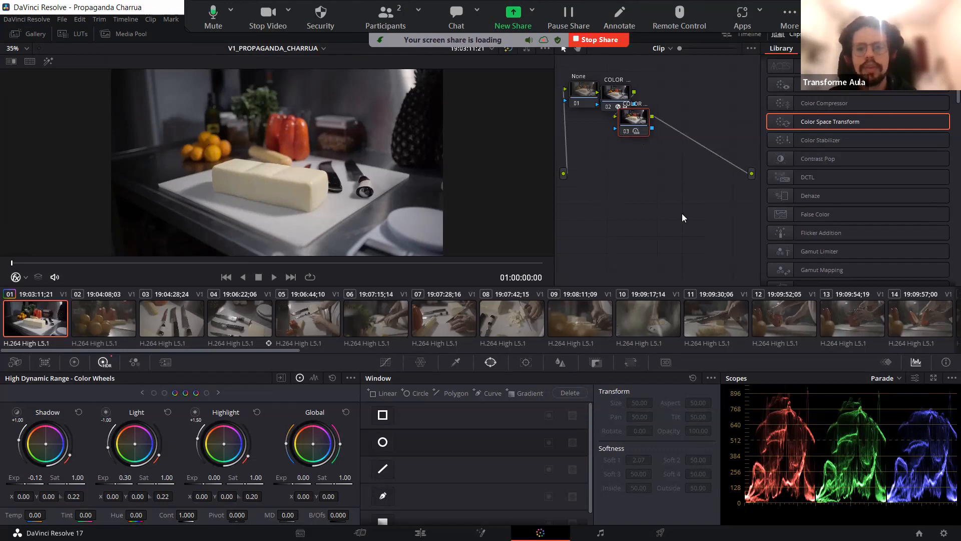
left_click_drag(634, 121, 631, 117)
right_click(618, 197)
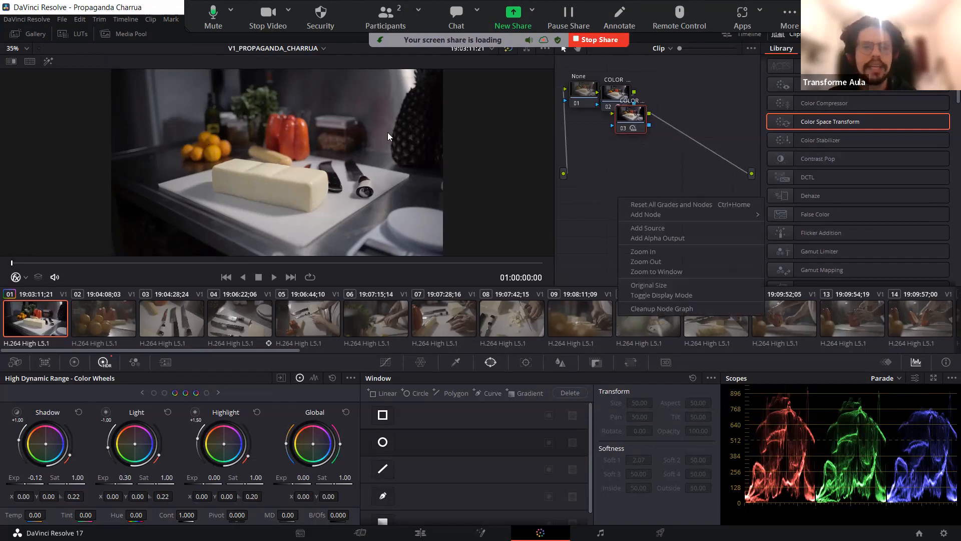
mouse_move(726, 215)
left_click(791, 214)
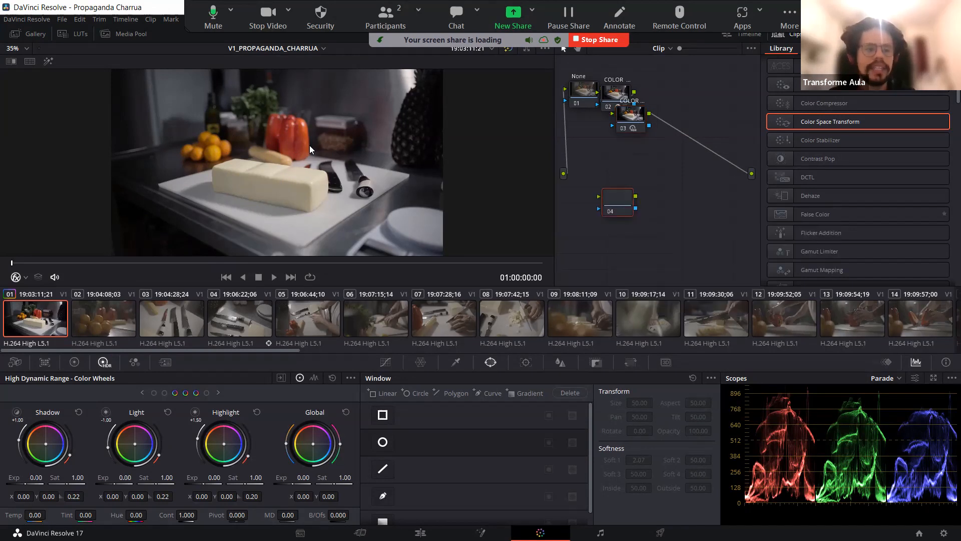
Step: Label the new corrector node RED
right_click(631, 218)
key("Escape")
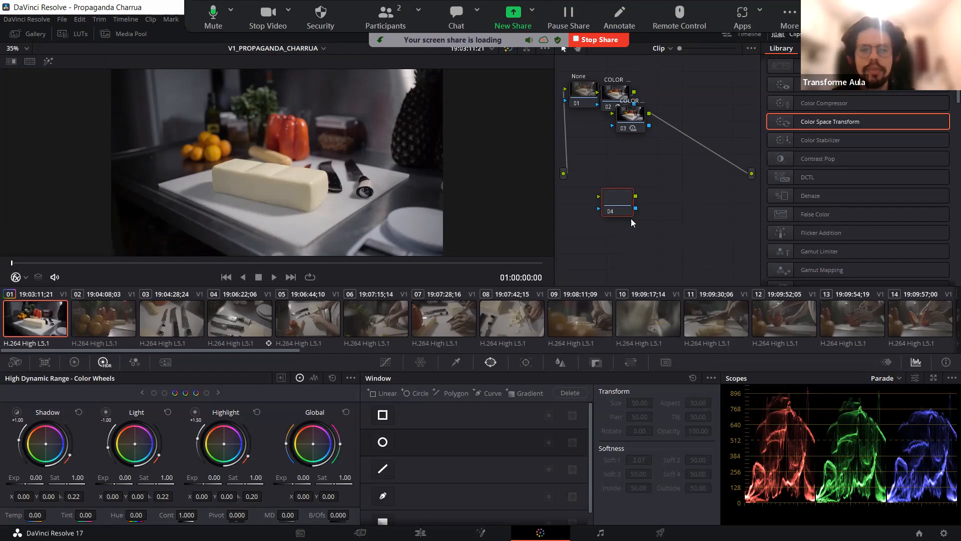
type("R")
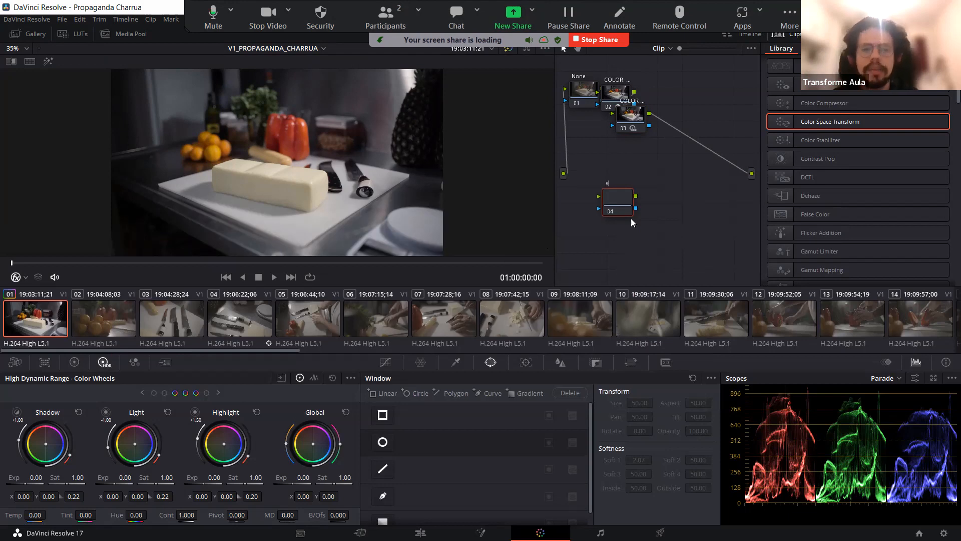
type("ED")
key("Return")
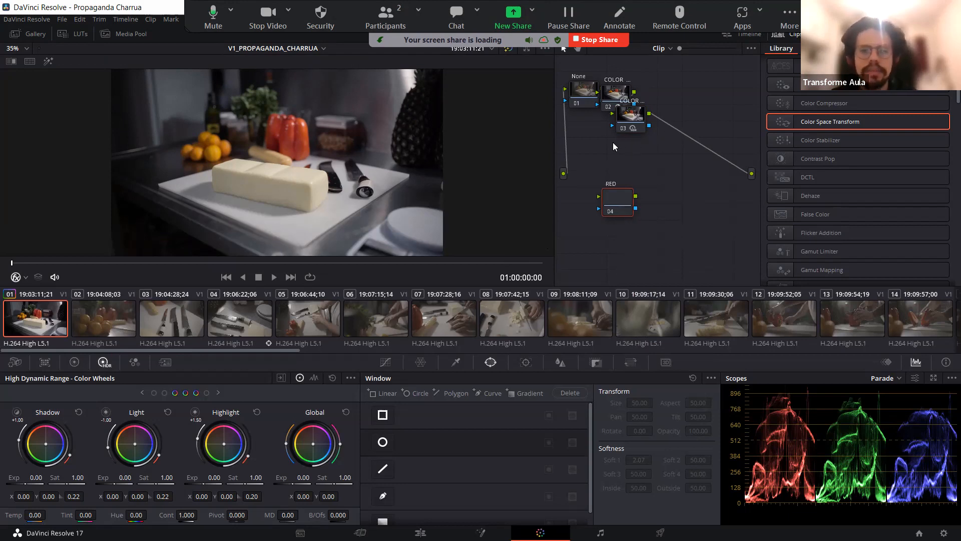
Step: Connect the RED node between the COLOR GRADING node and the output, and spread nodes 02 and 03 apart above it
left_click_drag(617, 203, 604, 149)
left_click_drag(616, 93, 571, 96)
left_click_drag(631, 114, 649, 103)
left_click_drag(571, 97, 630, 86)
Step: Sample the red pepper with the HSL Qualifier on the RED node and highlight the selected area in the viewer
left_click(601, 154)
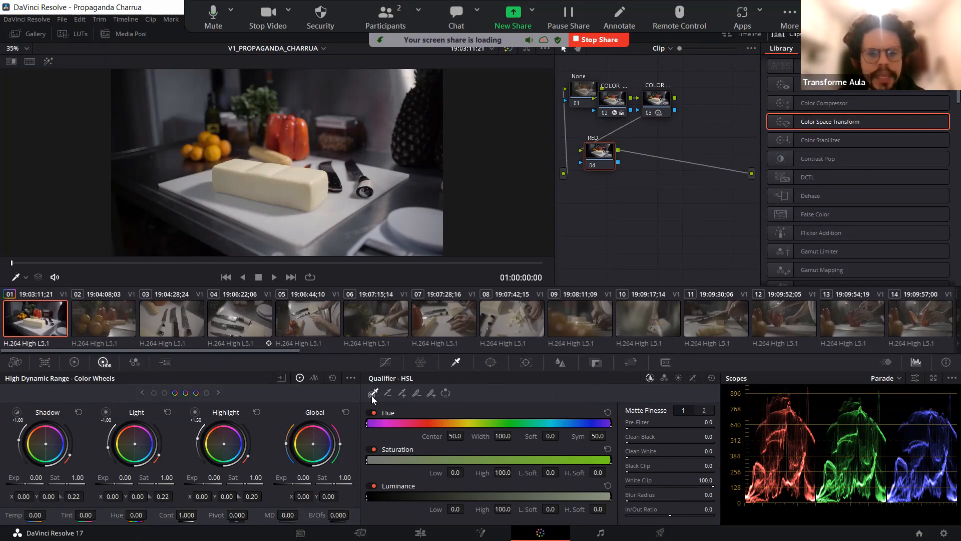
left_click(301, 131)
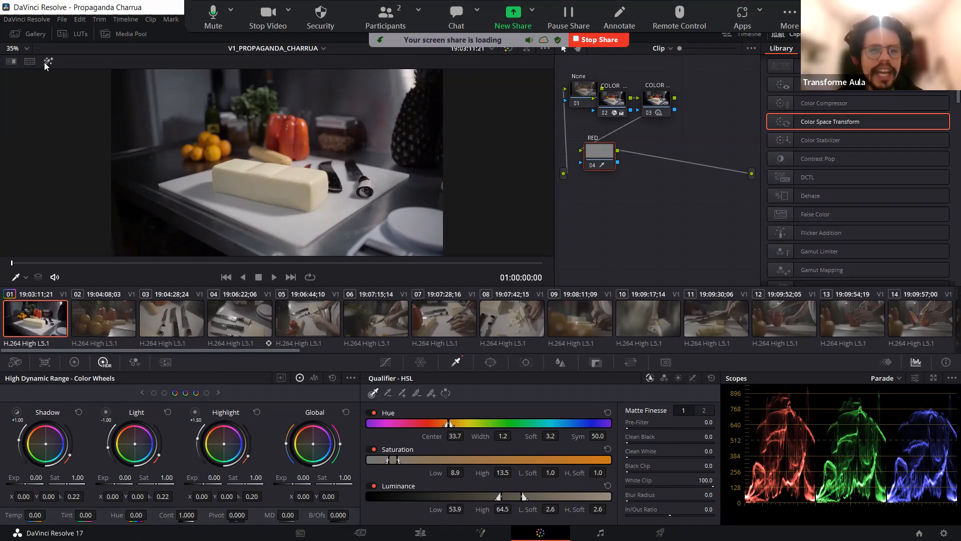
left_click(60, 59)
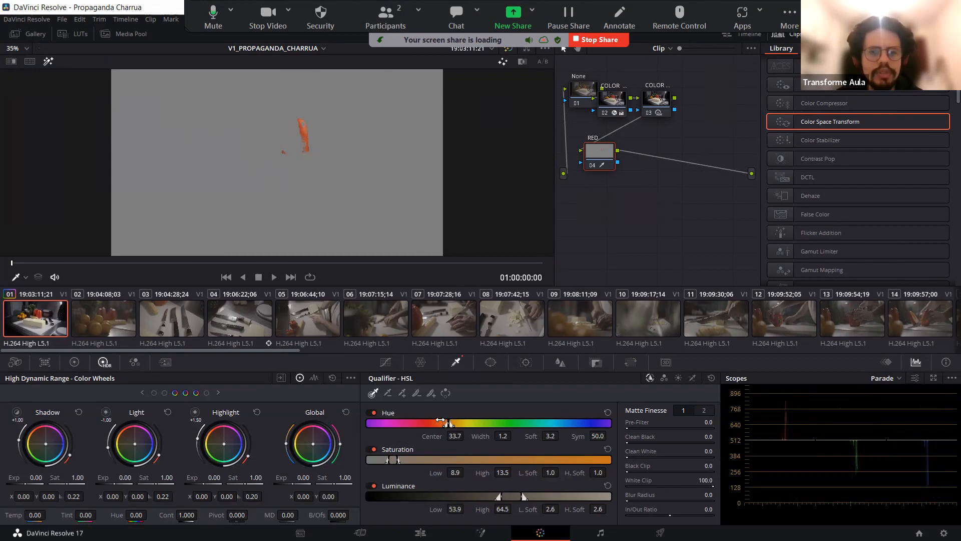
Step: Widen the qualifier to hue center 32.1, width 8.5 and saturation 6.1 to 16.9, undoing a trial luminance shift
mouse_move(447, 425)
left_mouse_down()
mouse_move(434, 430)
mouse_move(450, 424)
left_mouse_up()
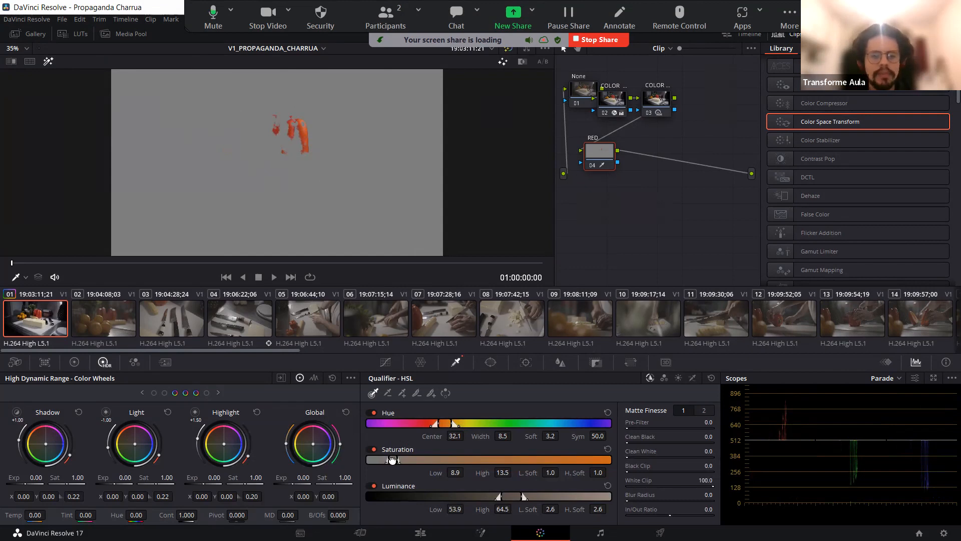
left_click_drag(385, 459, 402, 460)
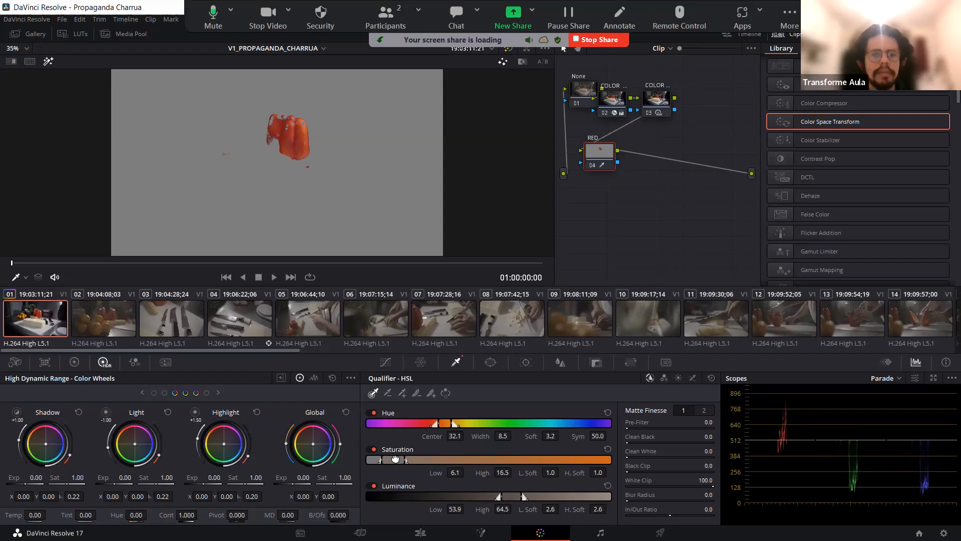
mouse_move(392, 458)
left_mouse_down()
mouse_move(380, 455)
mouse_move(403, 455)
left_mouse_up()
left_click_drag(446, 489, 513, 484)
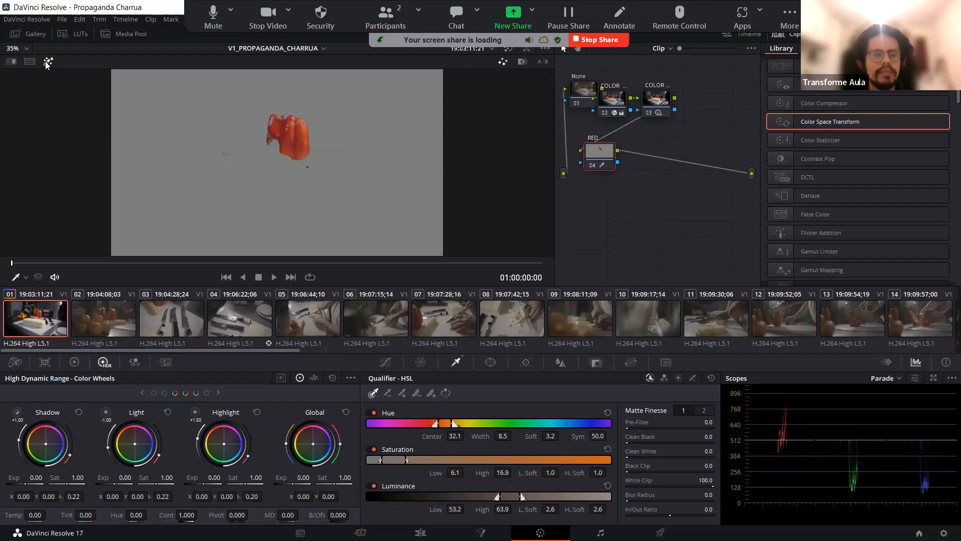
key("ctrl+z")
Step: Toggle the highlight view off and on to check the pepper selection against the full image
left_click(47, 62)
left_click(48, 61)
left_click(48, 62)
left_click(48, 62)
key("shift+h")
key("shift+h")
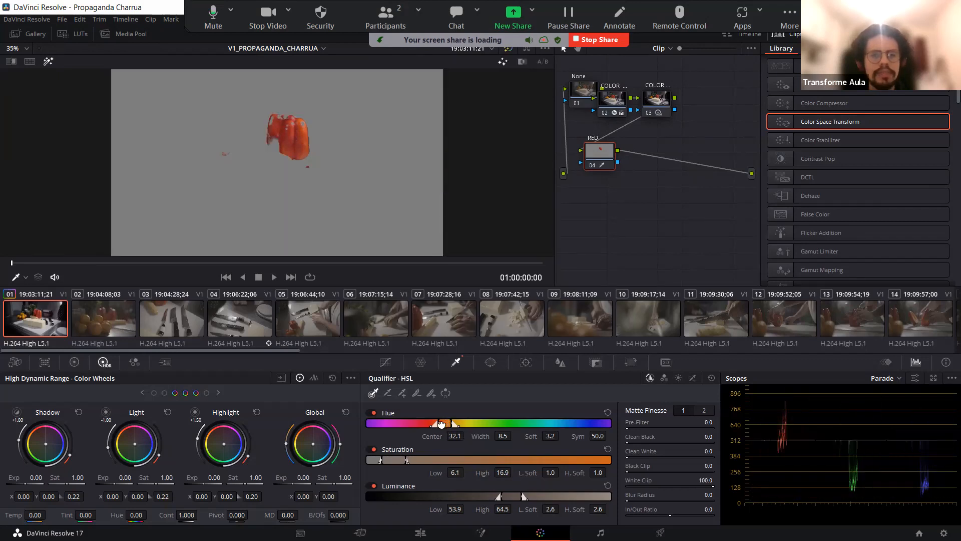
Step: Refine the pepper qualifier to hue center 30.6, saturation 5.3 to 16.1 and luminance 43.9 to 62.9 with low softness 0.5
left_click_drag(443, 426, 440, 425)
mouse_move(393, 462)
left_mouse_down()
mouse_move(384, 460)
mouse_move(396, 461)
left_mouse_up()
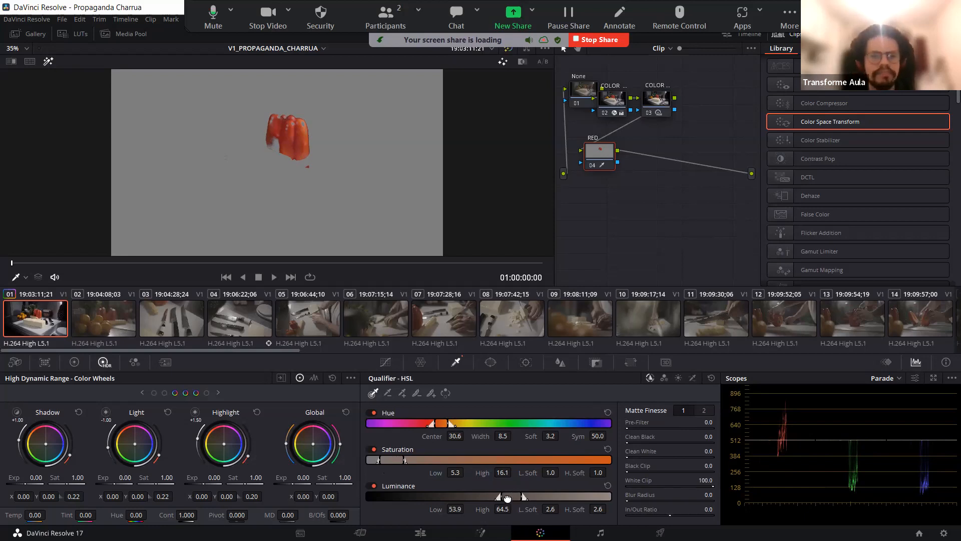
mouse_move(504, 497)
left_mouse_down()
mouse_move(521, 497)
mouse_move(484, 501)
mouse_move(524, 499)
mouse_move(511, 499)
left_mouse_up()
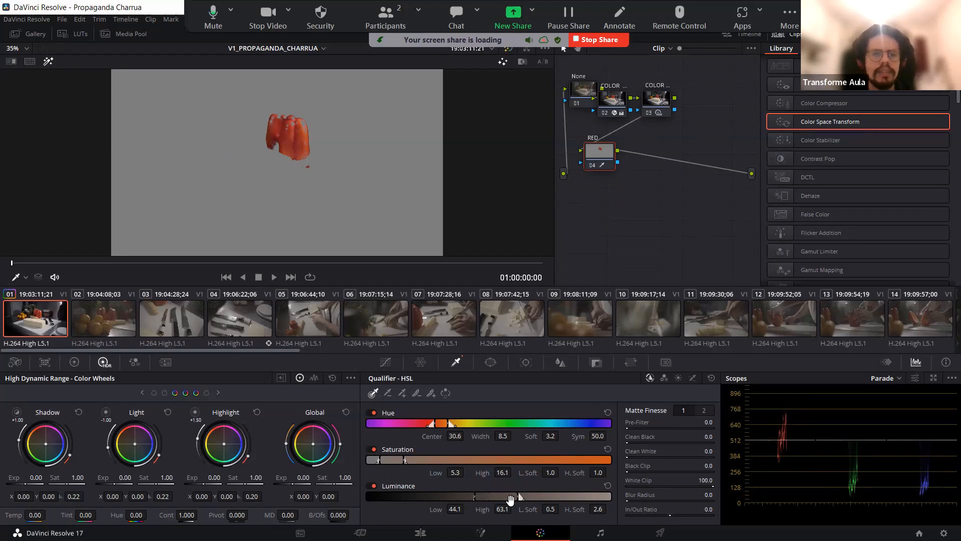
Step: Switch repeatedly between the highlighted selection and the full image to inspect the refined pepper key
left_click(47, 61)
left_click(47, 61)
left_click(48, 61)
left_click(48, 62)
left_click(48, 61)
left_click(48, 61)
left_click(50, 61)
left_click(50, 61)
key("shift+h")
key("shift+h")
key("shift+h")
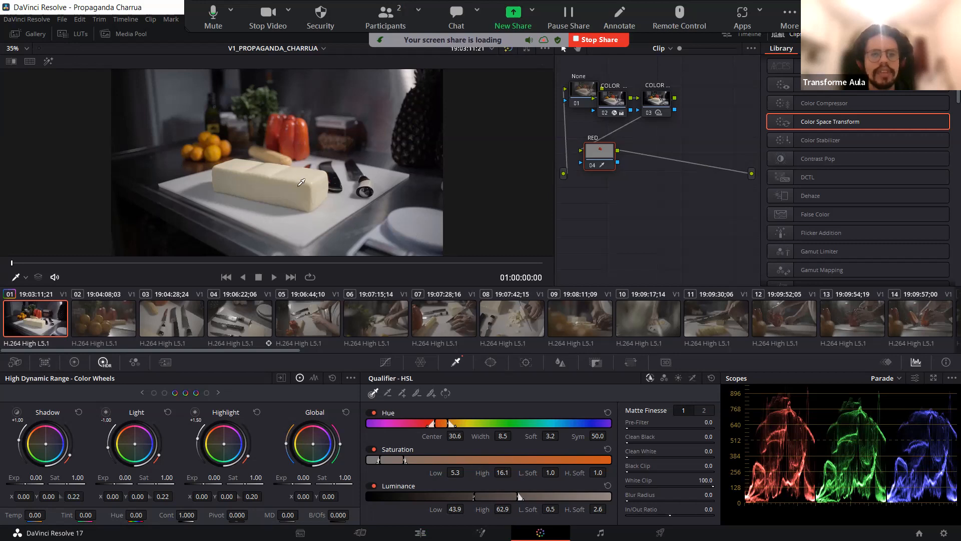
key("shift+h")
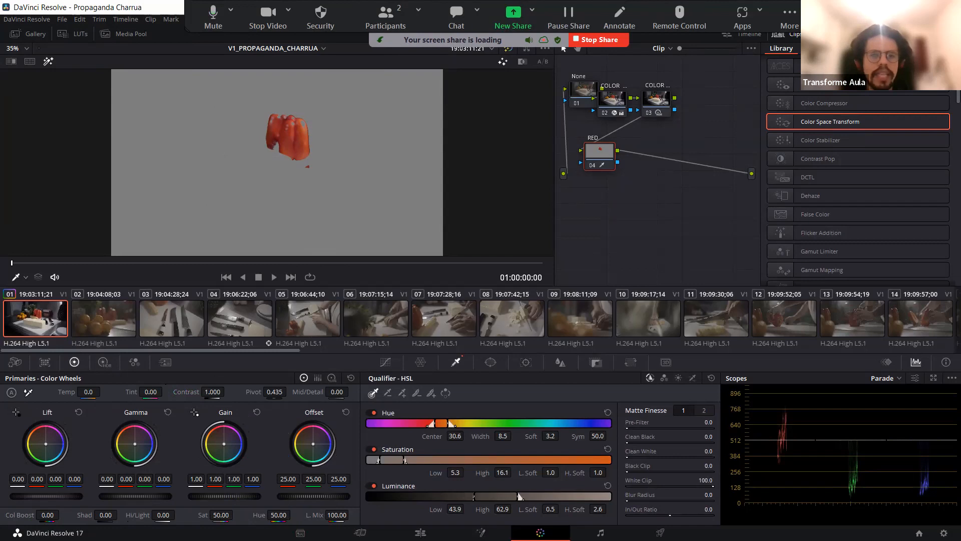
Step: Try a saturation of 44.40 on the RED node, undo it, and set Color Boost to 3.00
left_click_drag(221, 514, 235, 514)
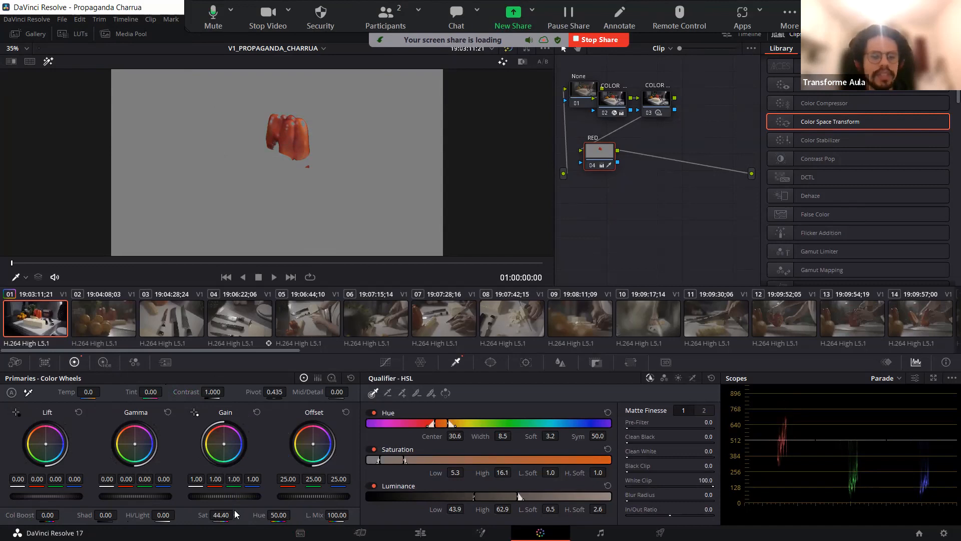
key("ctrl+z")
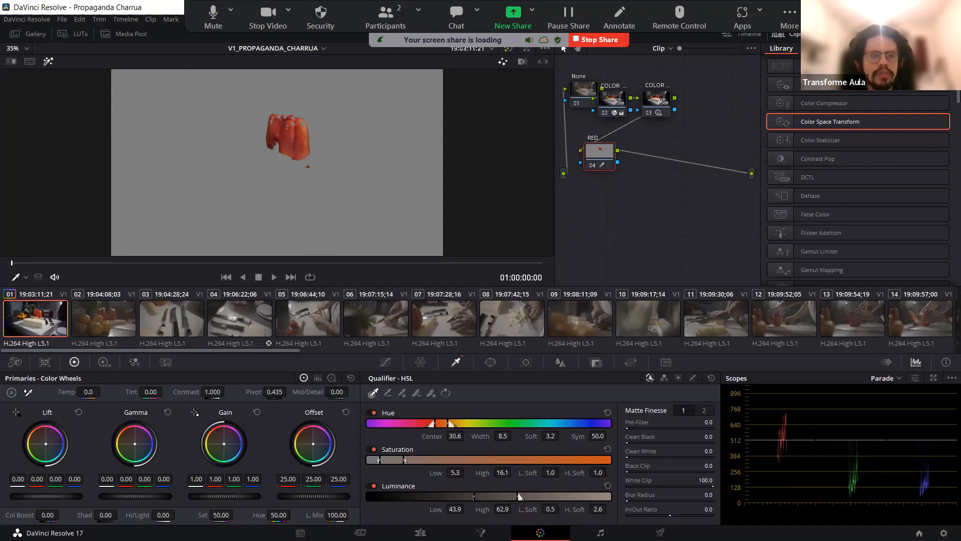
left_click_drag(46, 516, 40, 516)
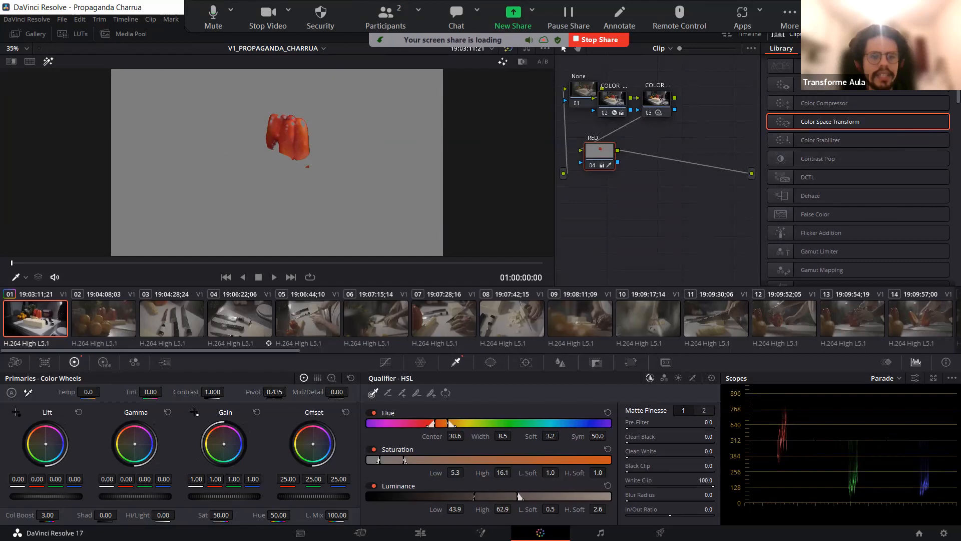
Step: Set the pepper's midtone detail to 6.00, contrast to 0.944 and temperature to 190.0 on the RED node
left_click_drag(336, 392, 347, 392)
left_click_drag(214, 392, 111, 394)
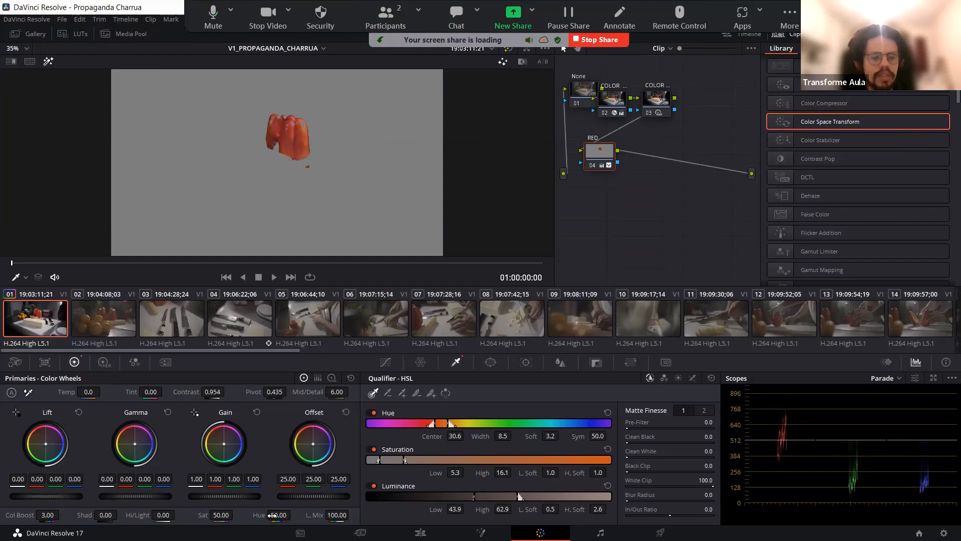
mouse_move(267, 517)
left_mouse_down()
mouse_move(279, 517)
mouse_move(267, 518)
left_mouse_up()
left_click_drag(79, 392, 103, 392)
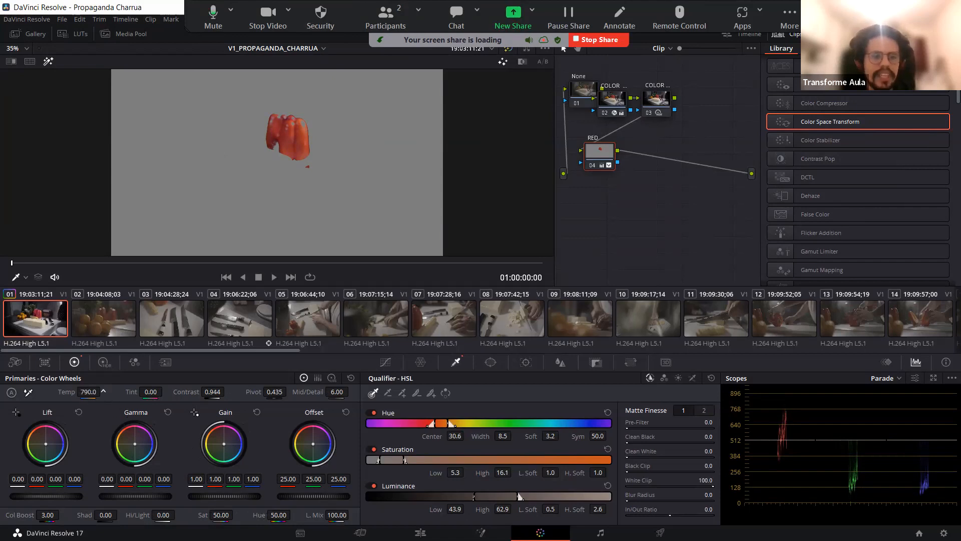
key("ctrl+z")
left_click_drag(89, 392, 145, 393)
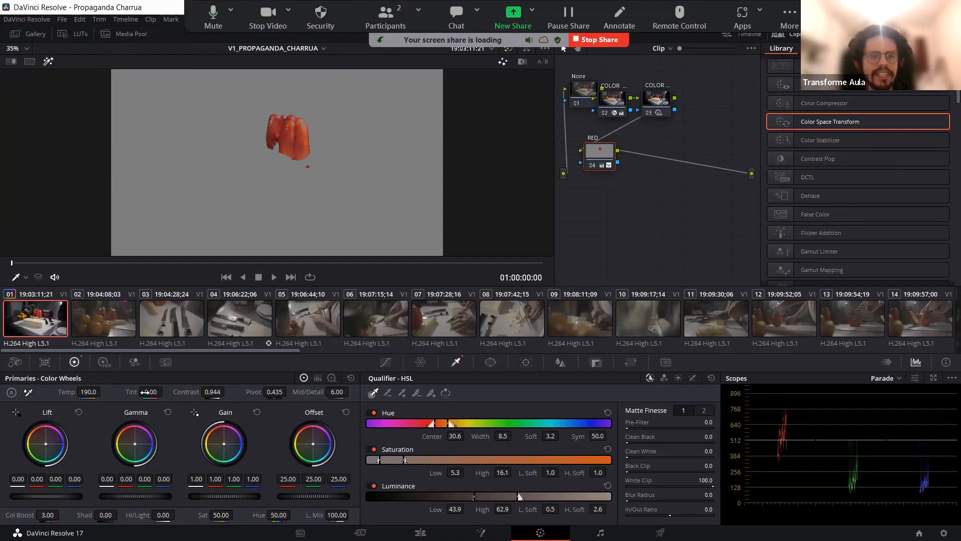
Step: Try a tint of -100.00 and a hue of 80.60 on the pepper, undoing each change
left_click_drag(151, 392, 100, 392)
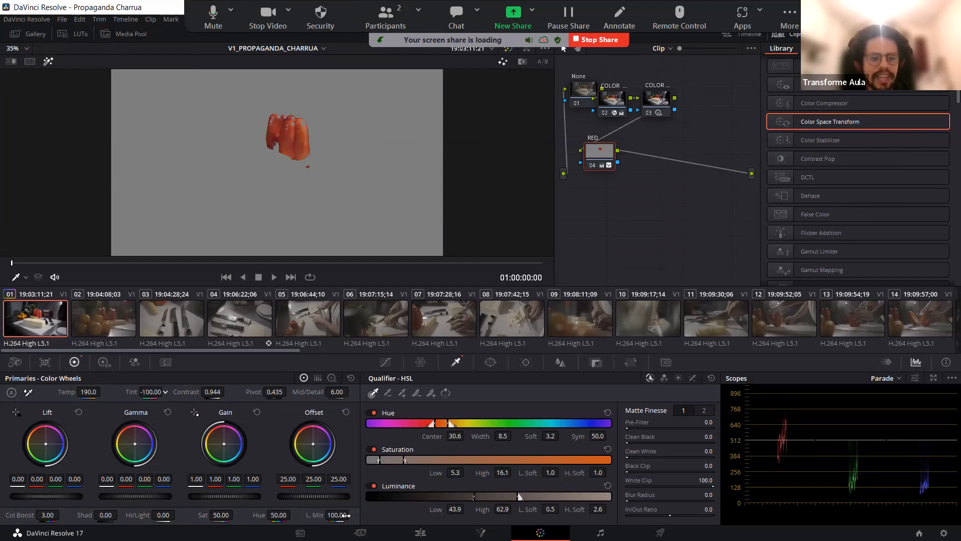
key("ctrl+z")
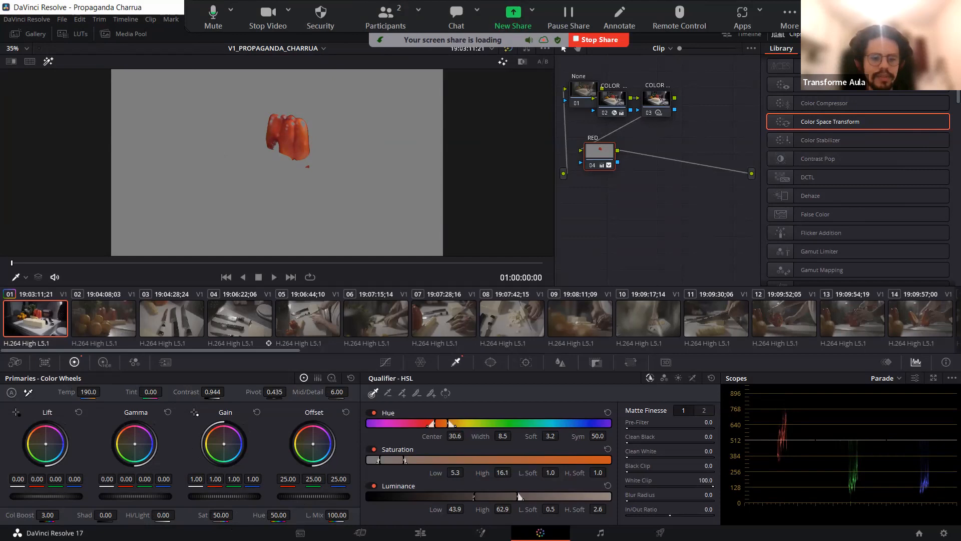
left_click_drag(279, 514, 340, 515)
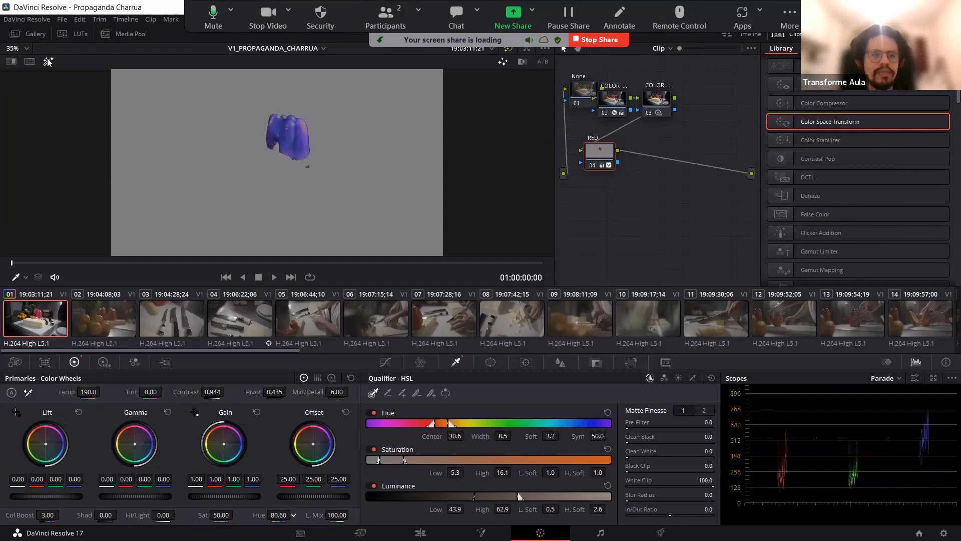
key("shift+h")
key("shift+h")
key("ctrl+z")
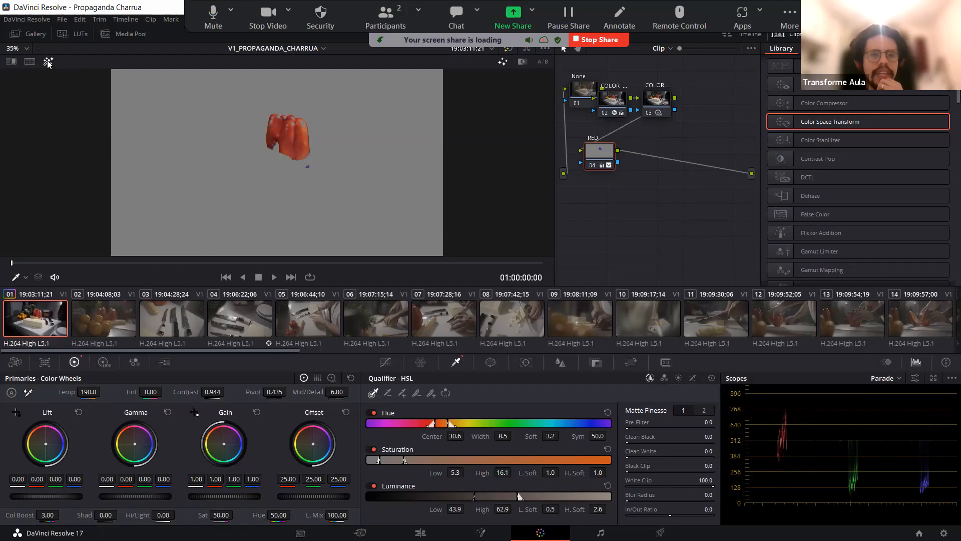
Step: Show the full image, move the RED node to the far side of node 03, and compare with RED bypassed and enabled
key("shift+h")
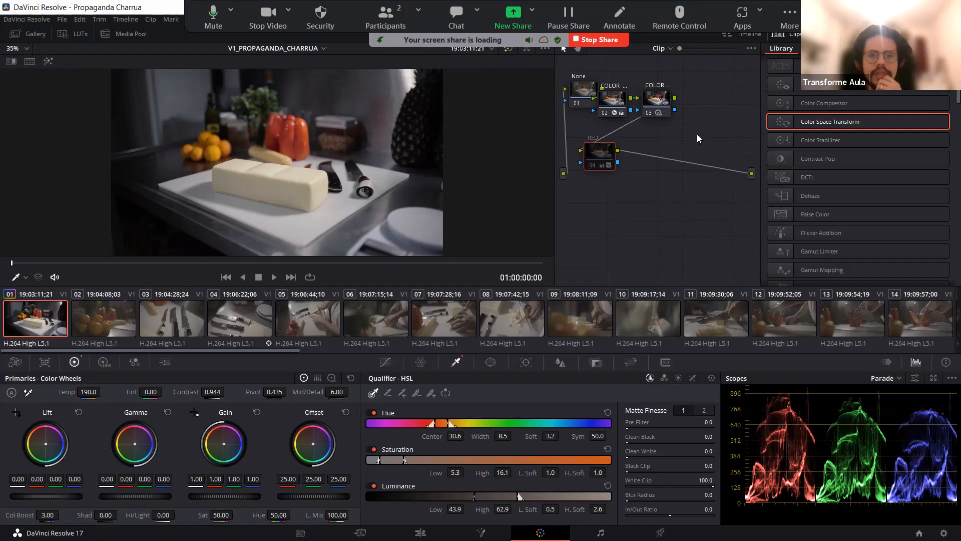
left_click_drag(600, 155, 703, 143)
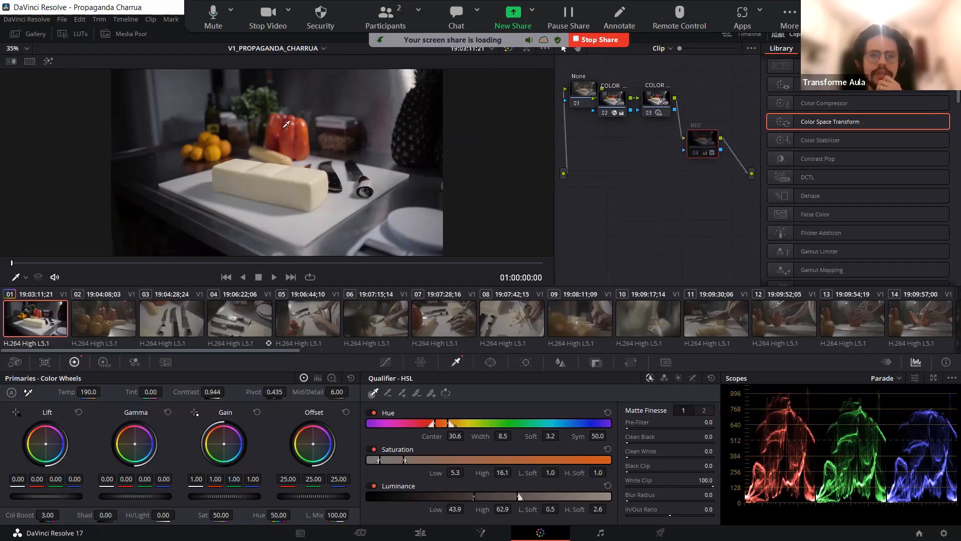
key("ctrl+d")
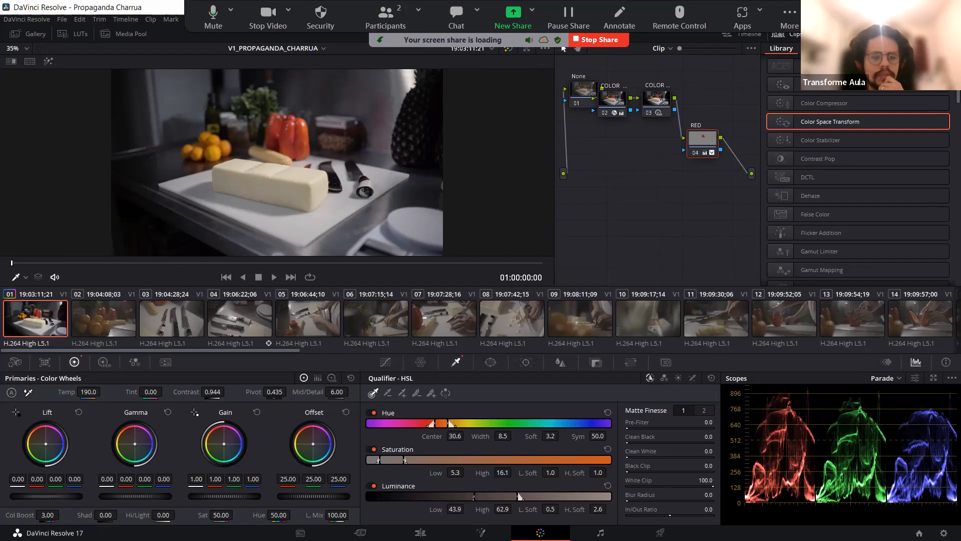
Step: Set the pepper's Color Boost to 31.00 and compare the full image with the RED node off and on
key("shift+h")
left_click_drag(51, 516, 64, 516)
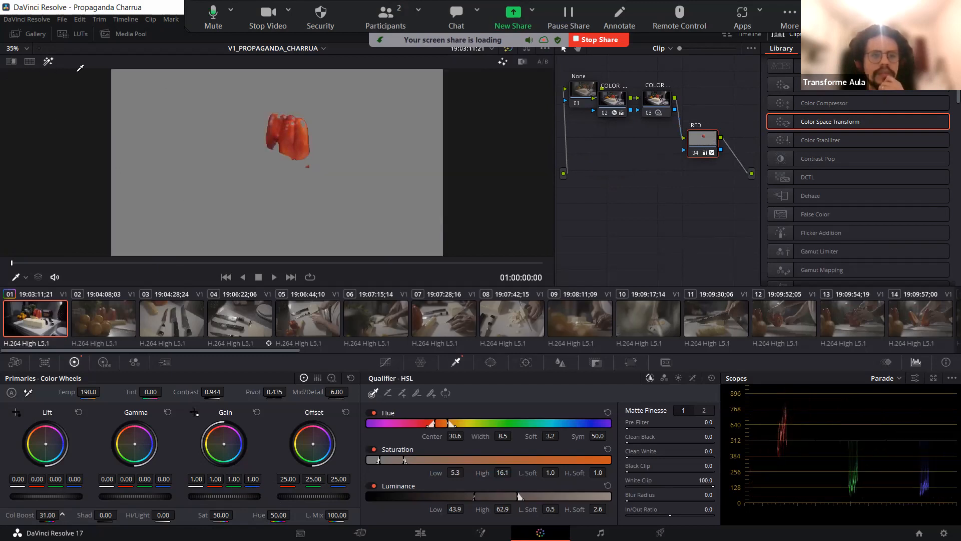
key("shift+h")
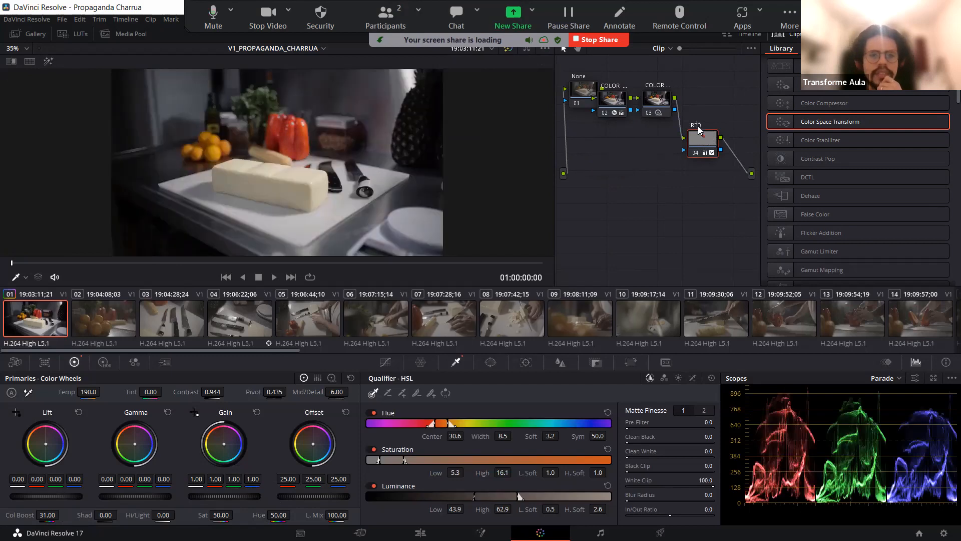
key("ctrl+d")
key("ctrl+d")
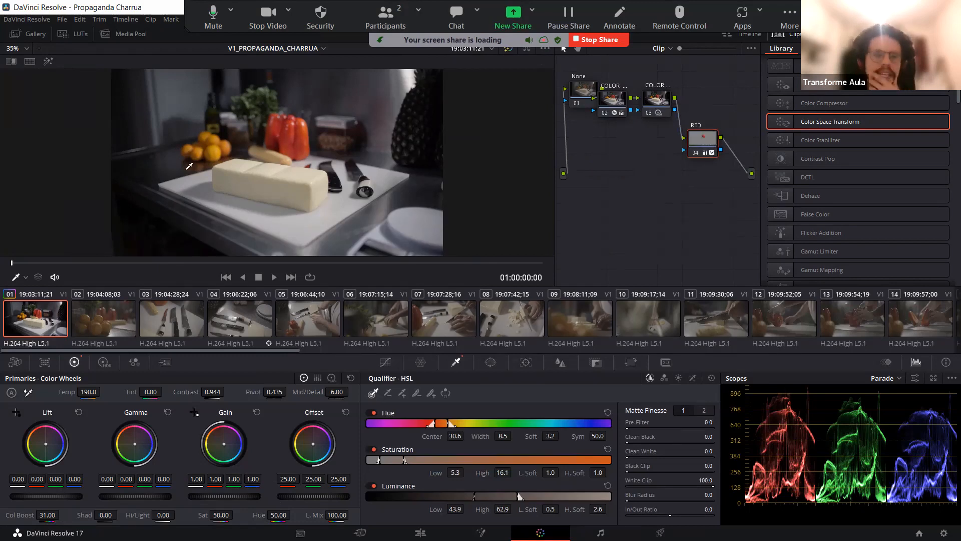
Step: Align the RED node with the upper node row, then insert a corrector node after it and label it AMARELO
left_click_drag(702, 143, 700, 106)
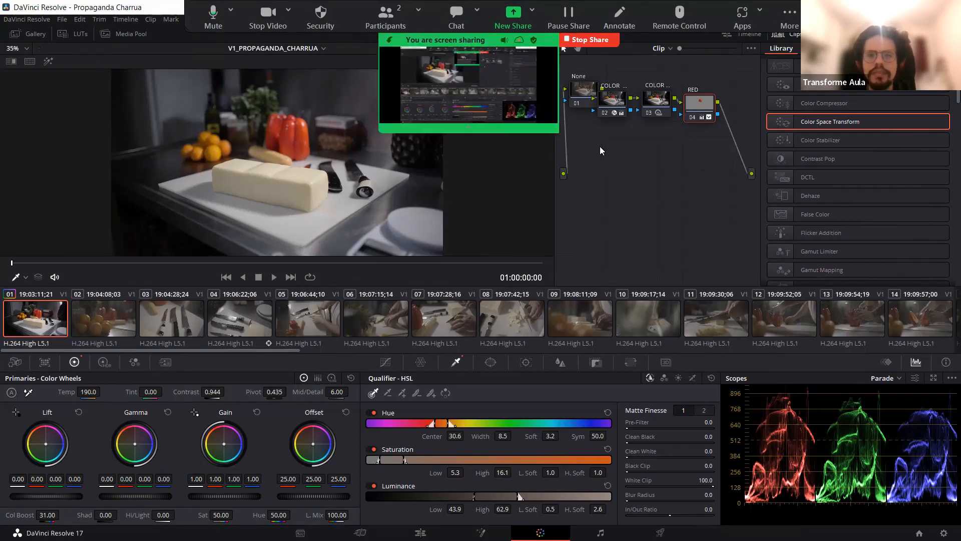
right_click(674, 166)
mouse_move(736, 165)
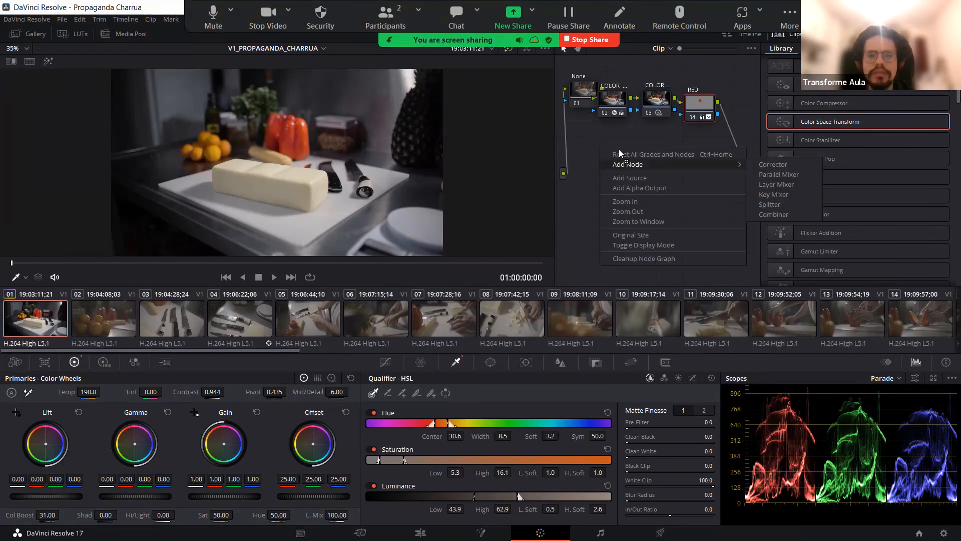
left_click(773, 164)
mouse_move(599, 152)
left_mouse_down()
mouse_move(736, 154)
mouse_move(590, 154)
left_mouse_up()
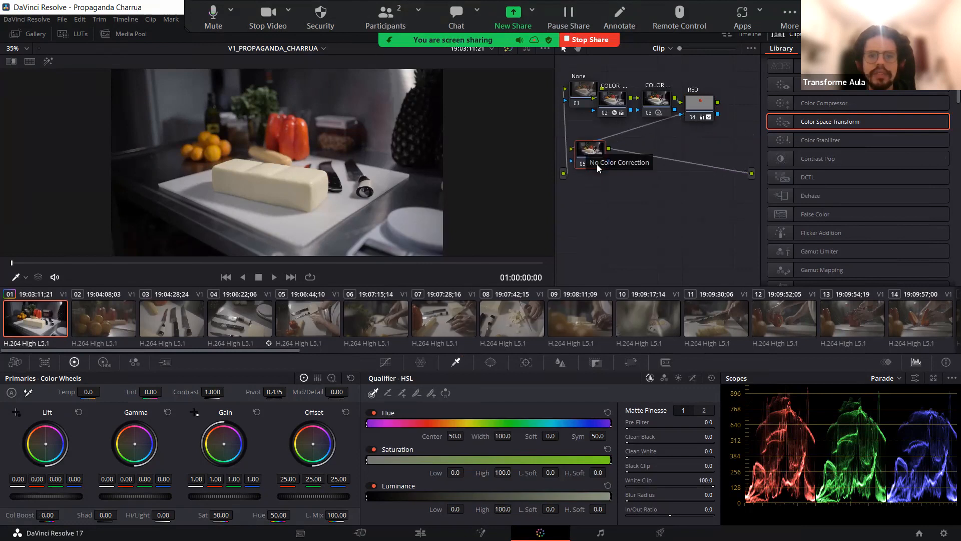
right_click(589, 145)
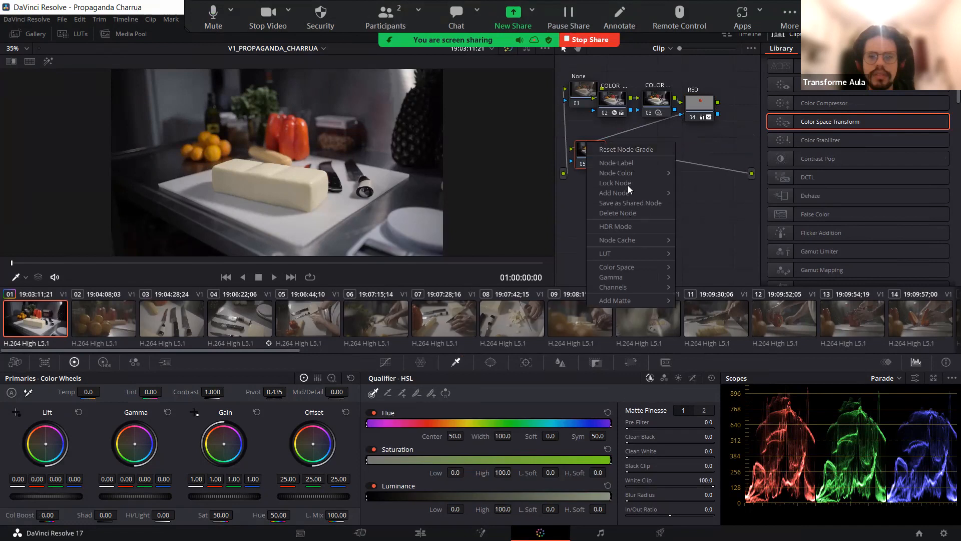
left_click(617, 161)
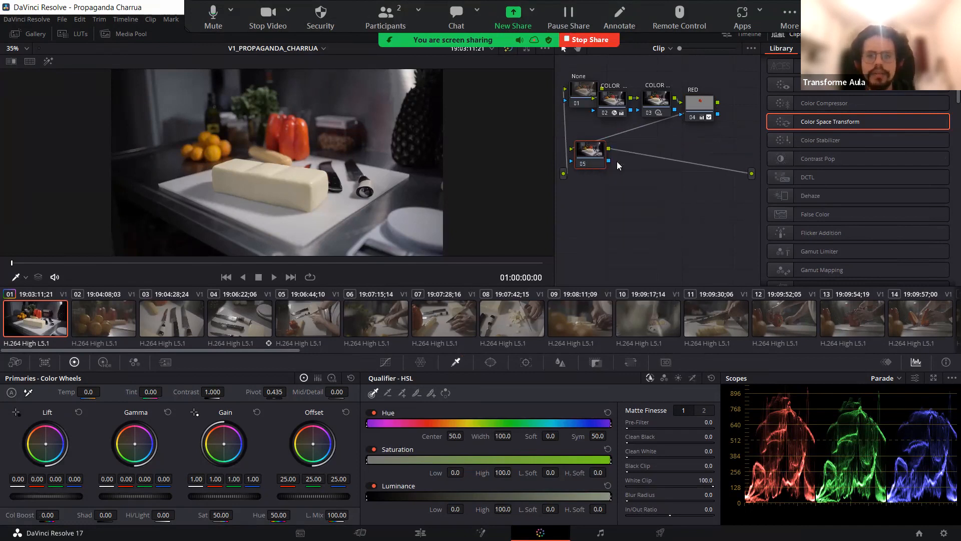
type("AMARELO")
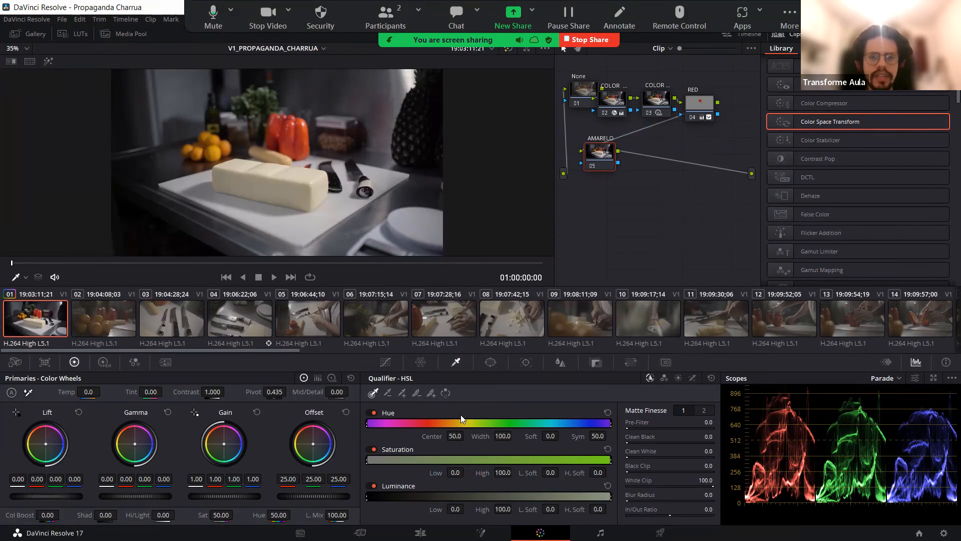
Step: Key the oranges on AMARELO with hue center 42.2, width 10.4, saturation 9.0 to 15.2 and luminance 53.6 to 69.0
left_click(301, 190)
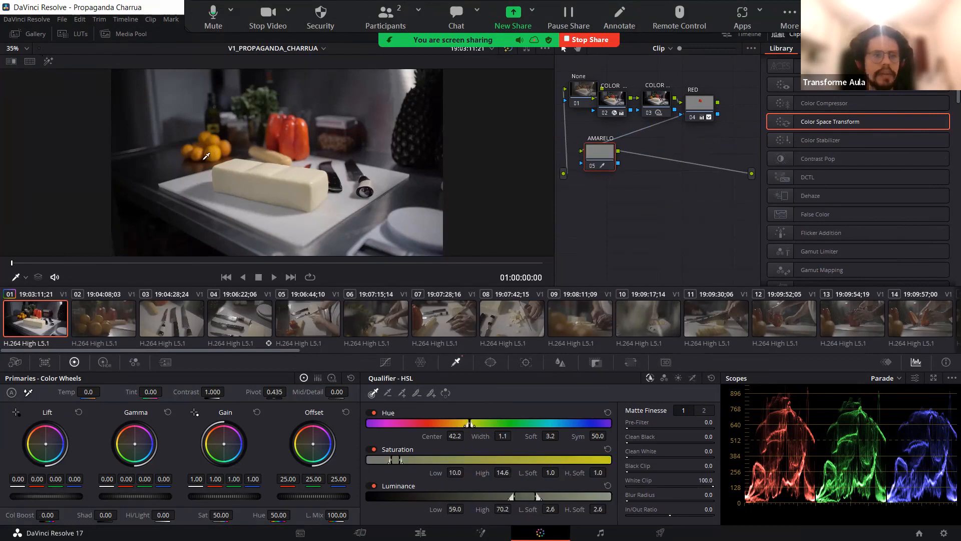
key("shift+h")
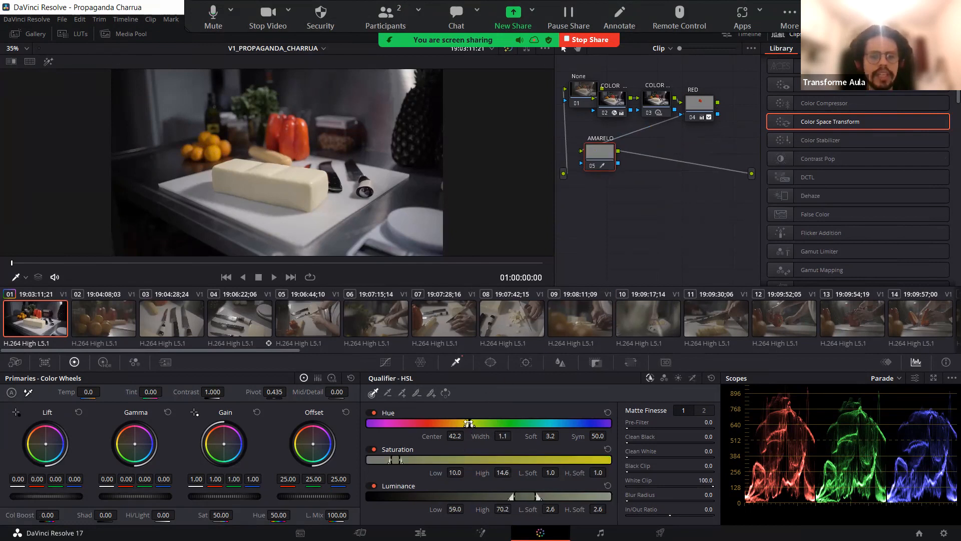
left_click_drag(471, 423, 479, 425)
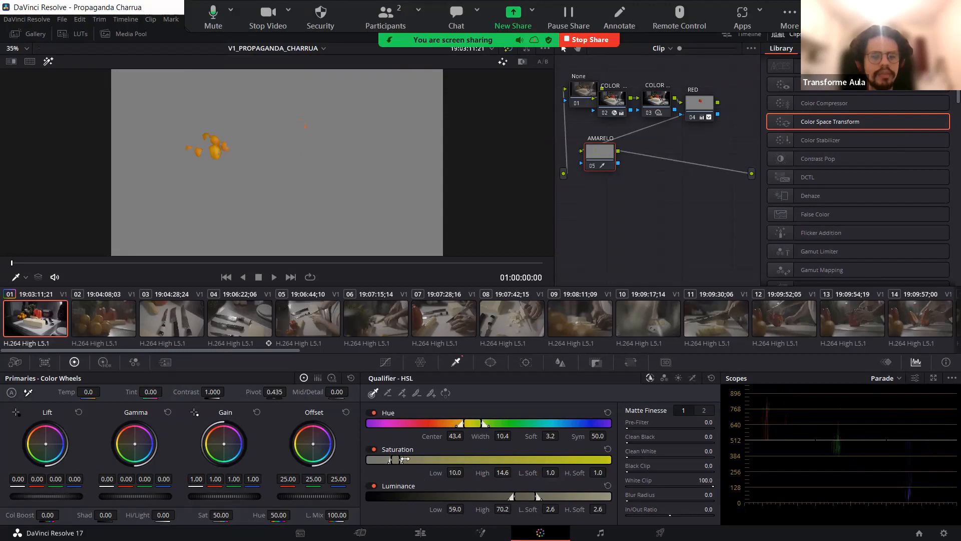
left_click_drag(398, 462, 394, 461)
left_click_drag(522, 495, 485, 496)
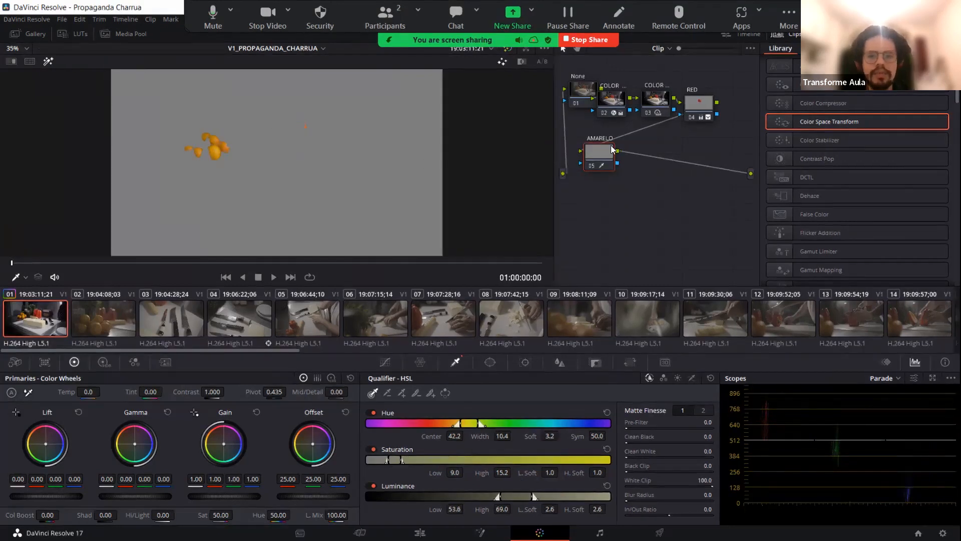
Step: Return to the full image and set the oranges' saturation to 72.60 on the AMARELO node
key("shift+h")
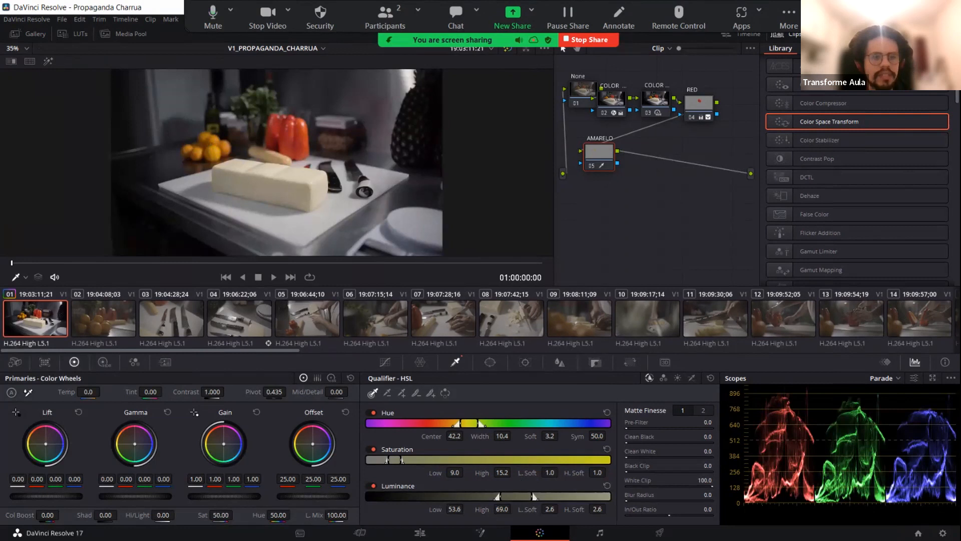
left_click_drag(221, 515, 240, 515)
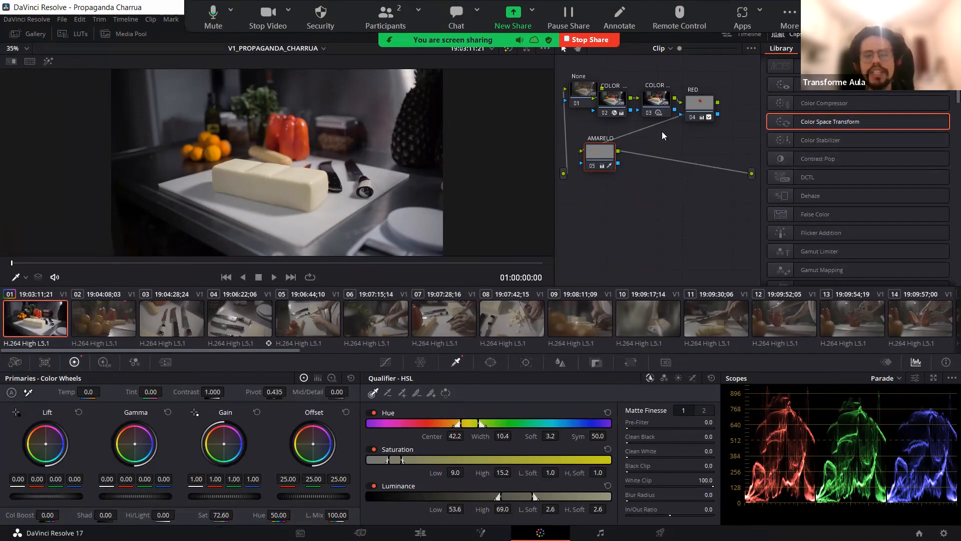
Step: Add a corrector node labelled VERDE and insert it between the AMARELO node and the output
right_click(588, 209)
left_click(577, 218)
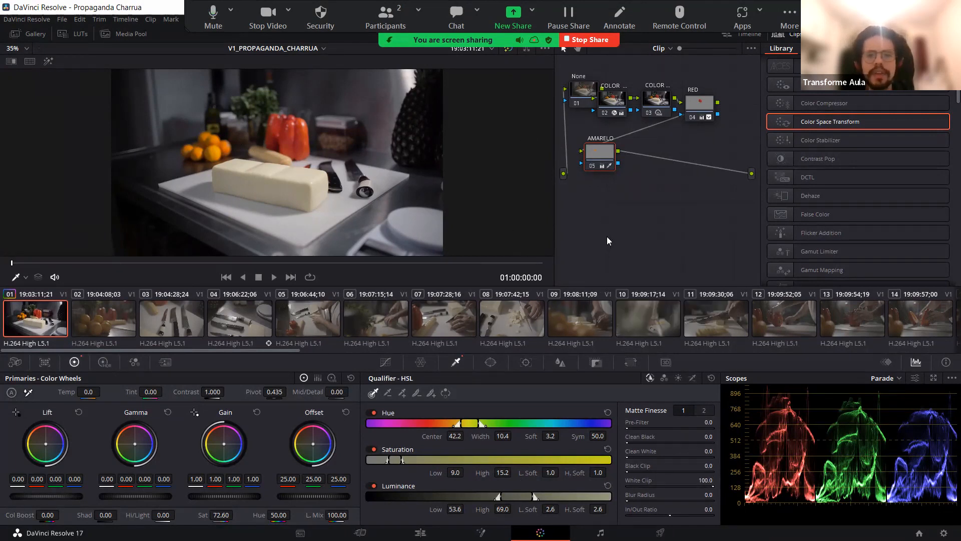
right_click(578, 220)
mouse_move(651, 235)
left_click(750, 235)
right_click(584, 220)
left_click(601, 241)
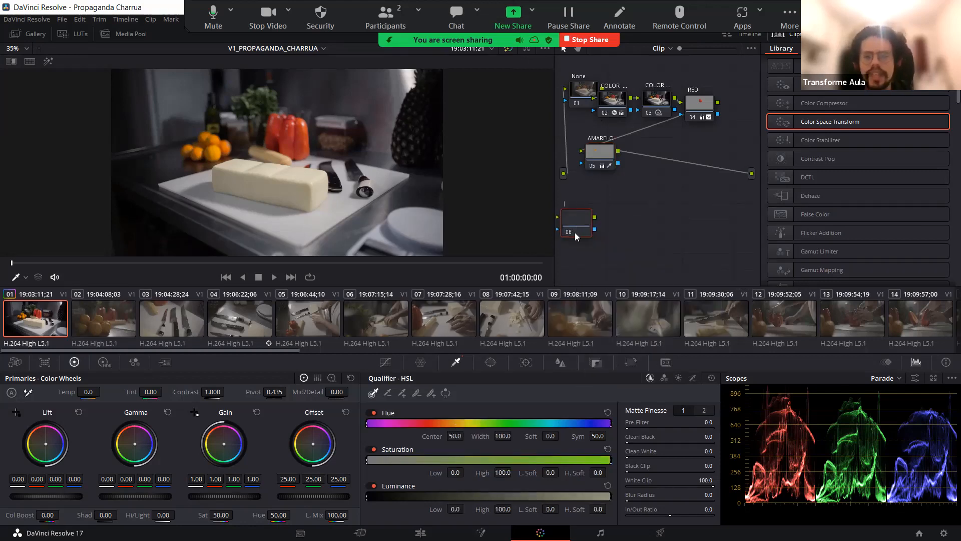
type("VERDE")
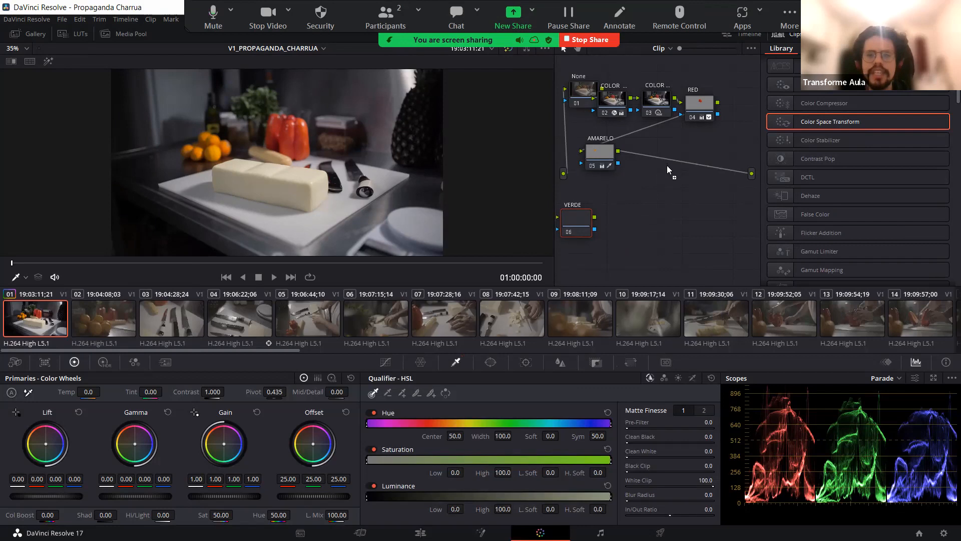
left_click_drag(577, 221, 670, 155)
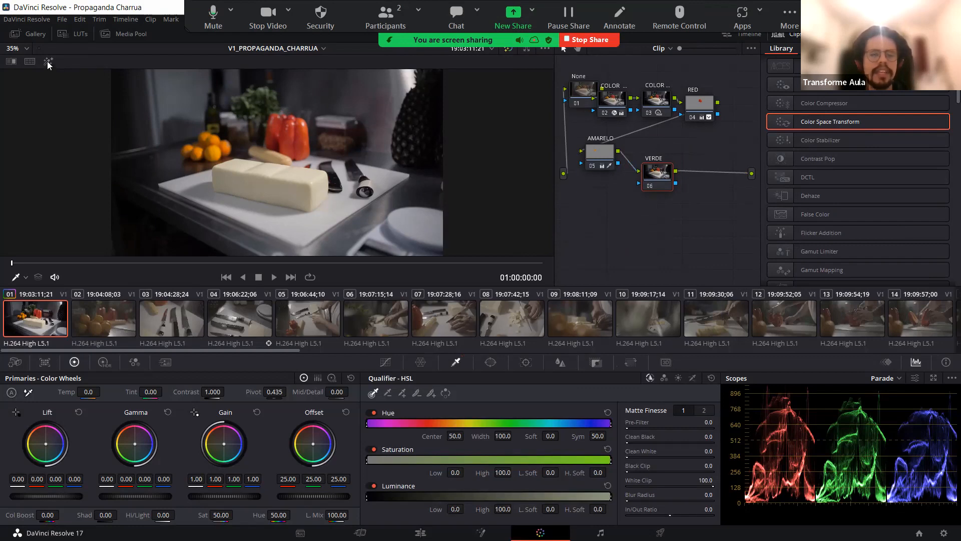
Step: Key the green leaves on VERDE with hue center 56.9, width 21.3, saturation up to 4.6 and luminance 49.6 to 61.3
left_click(280, 128)
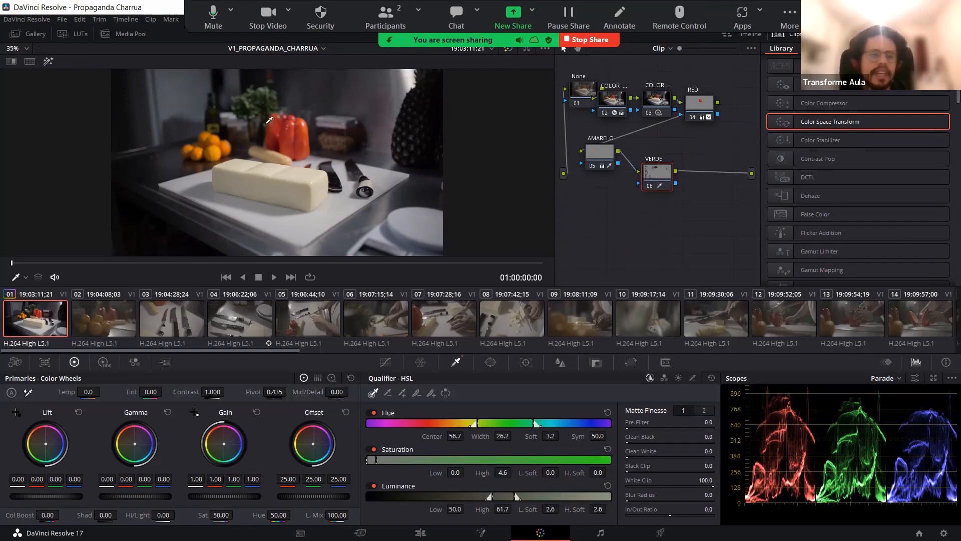
key("shift+h")
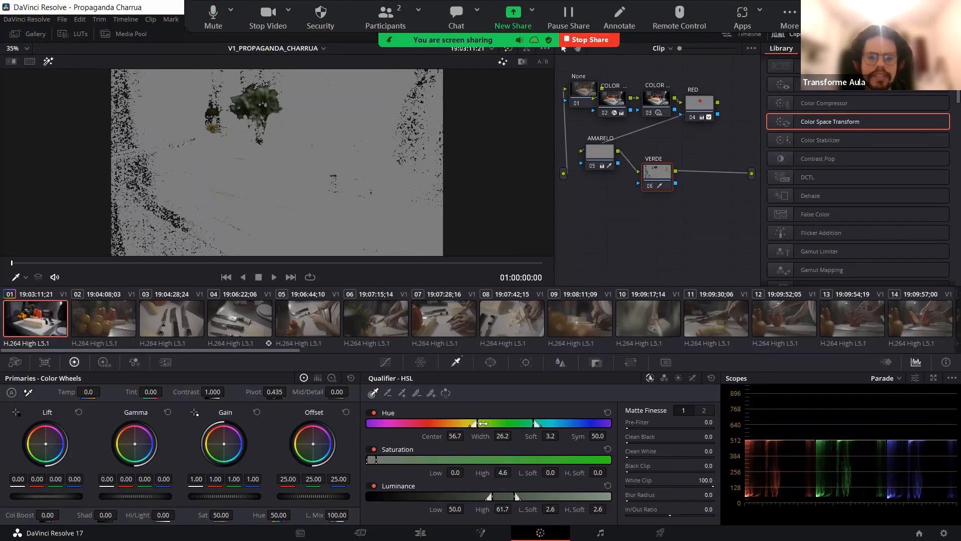
left_click_drag(524, 426, 509, 425)
key("ctrl+z")
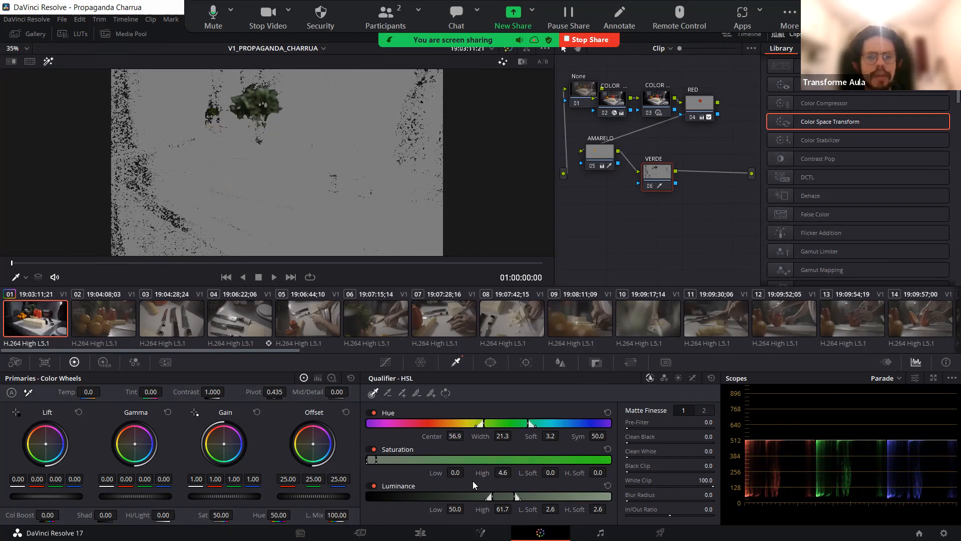
key("ctrl+z")
mouse_move(510, 491)
left_mouse_down()
mouse_move(499, 491)
mouse_move(509, 491)
left_mouse_up()
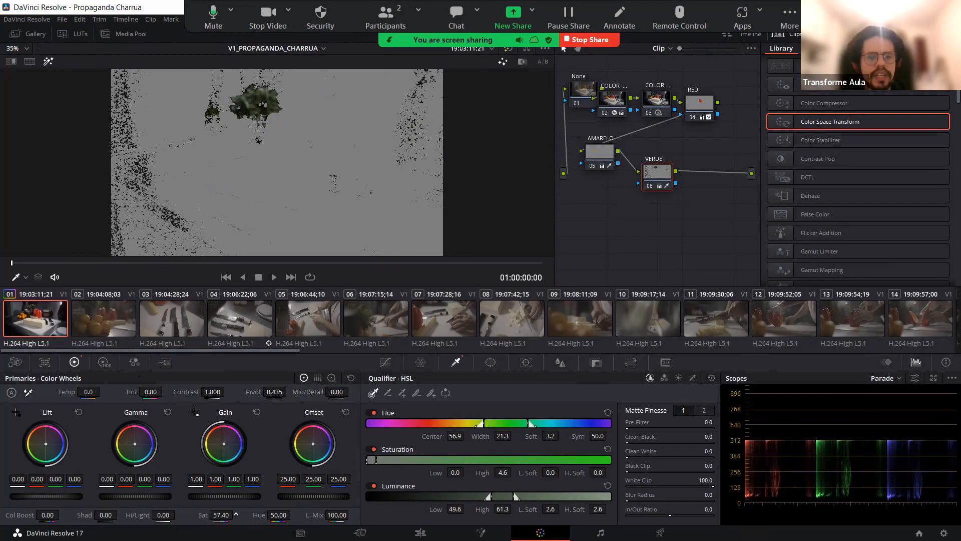
Step: Set the leaves' saturation to 89.40, return to the full image, and bypass RED, AMARELO and VERDE to compare
mouse_move(221, 515)
left_mouse_down()
mouse_move(236, 514)
mouse_move(206, 515)
mouse_move(230, 515)
left_mouse_up()
left_click(48, 62)
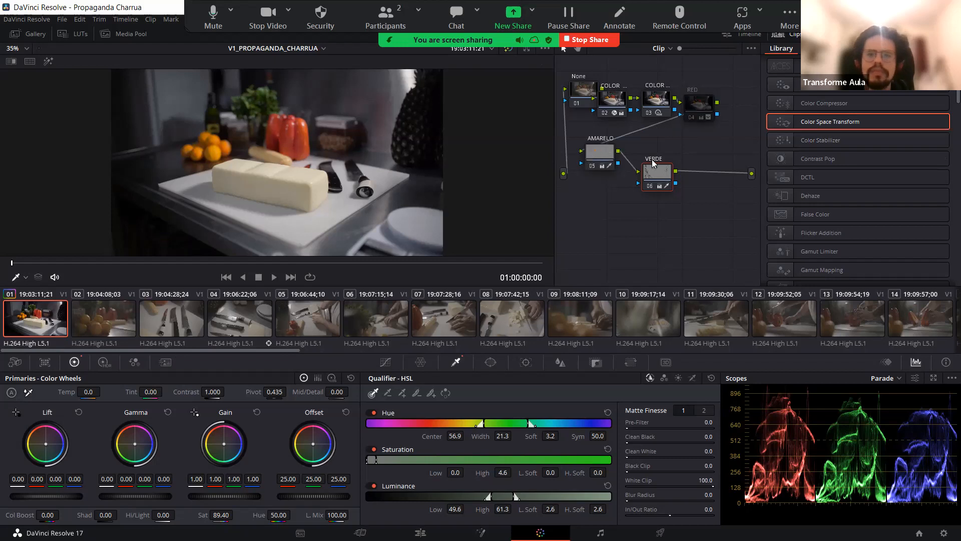
key("ctrl+z")
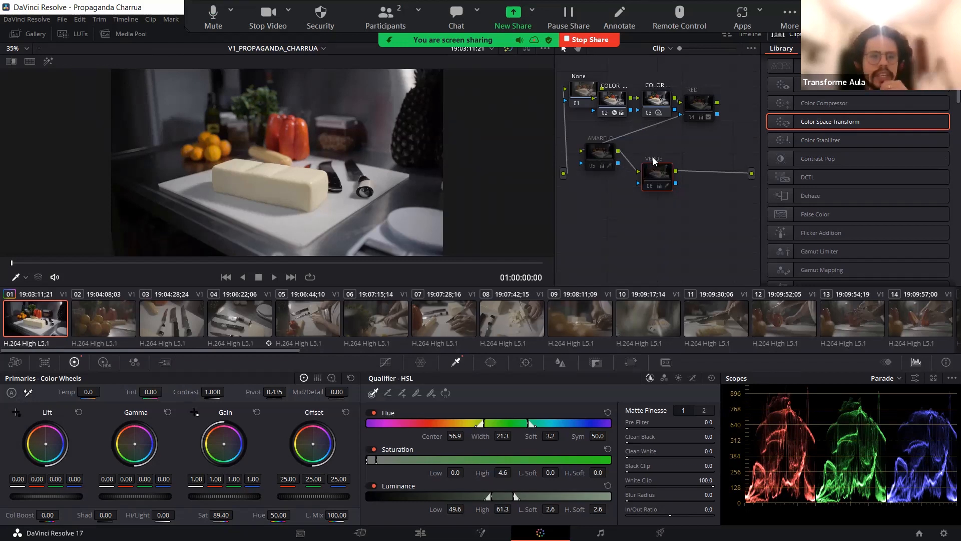
Step: Re-enable RED, AMARELO and VERDE, and arrange the three nodes in a row beneath the first correction nodes
key("ctrl+z")
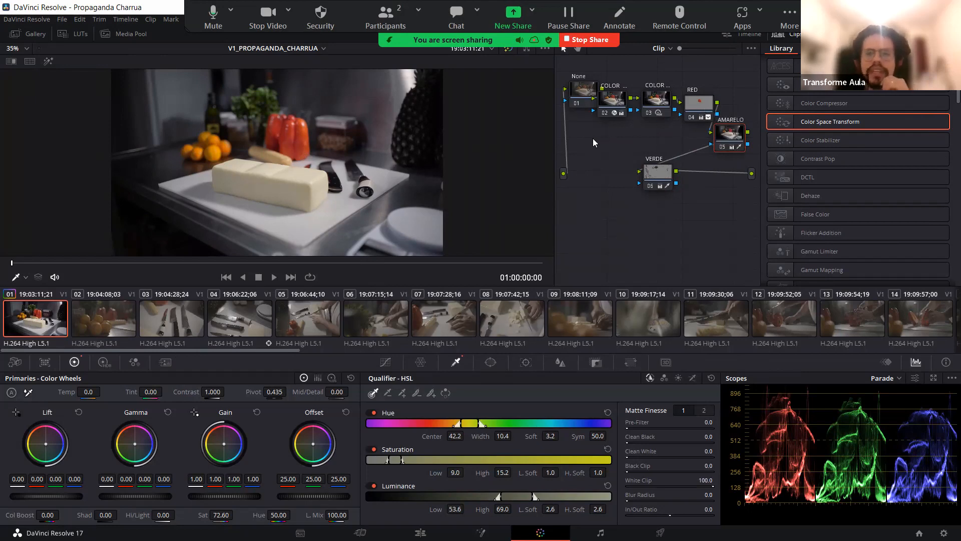
left_click_drag(699, 102, 586, 134)
left_click_drag(730, 133, 633, 136)
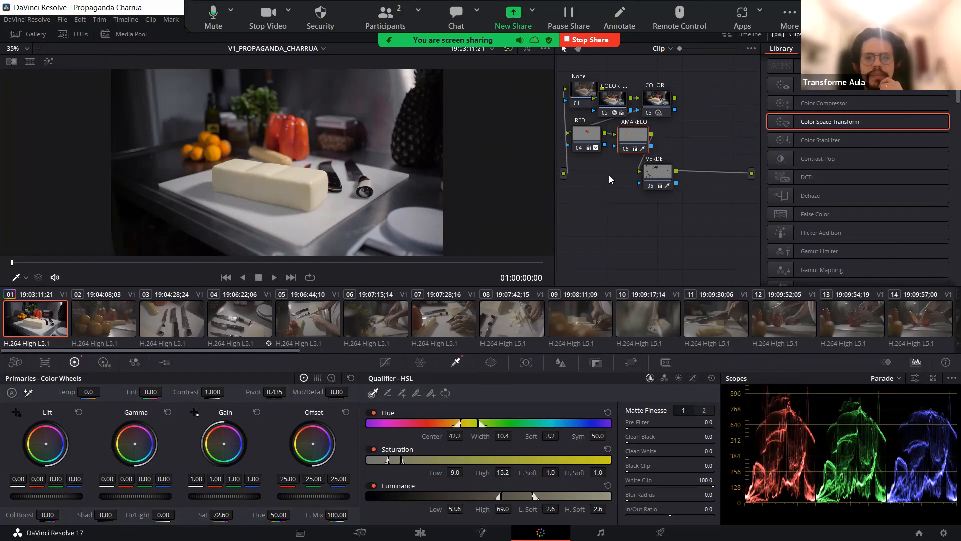
left_click_drag(658, 173, 679, 134)
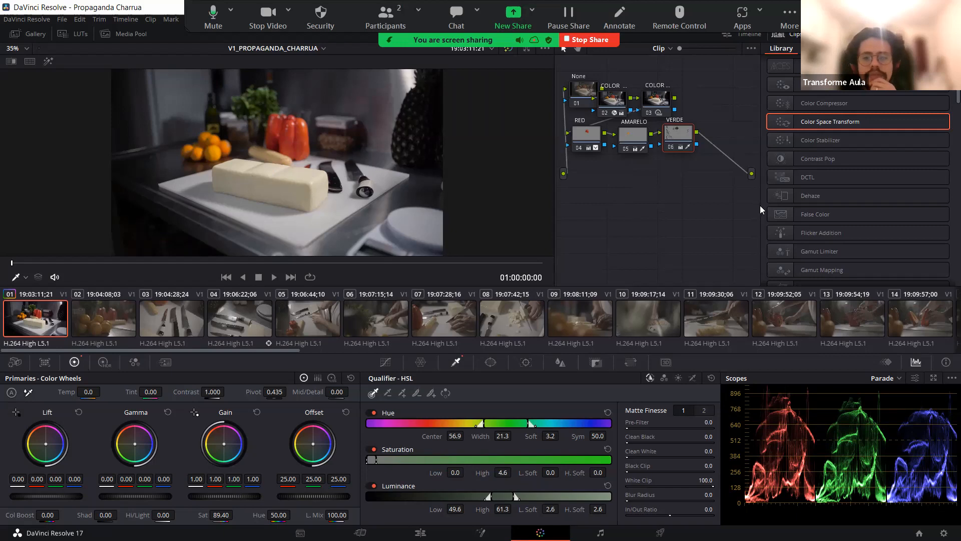
Step: Add a corrector node labelled AMARELO QUEIJO CENTRAL and insert it between the VERDE node and the output
right_click(606, 189)
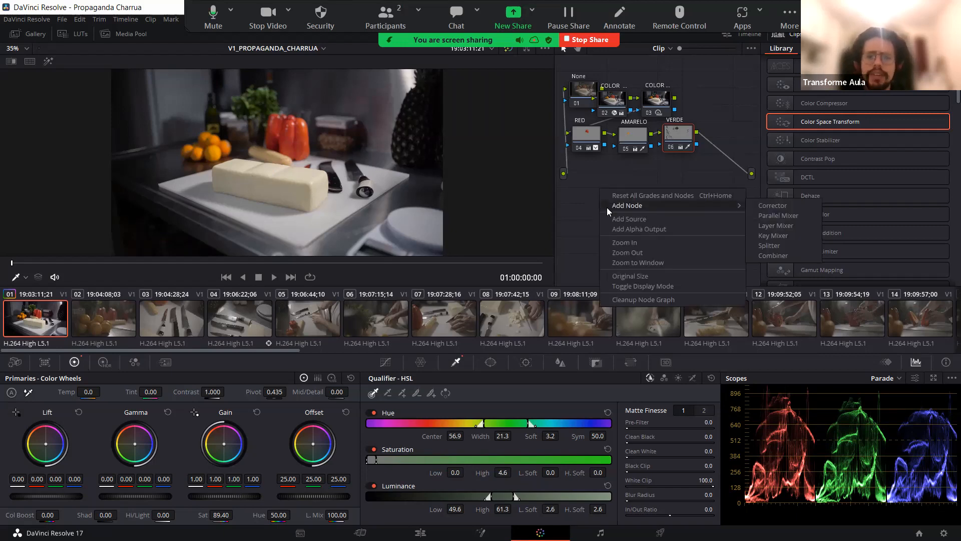
left_click(781, 206)
right_click(593, 195)
left_click(616, 217)
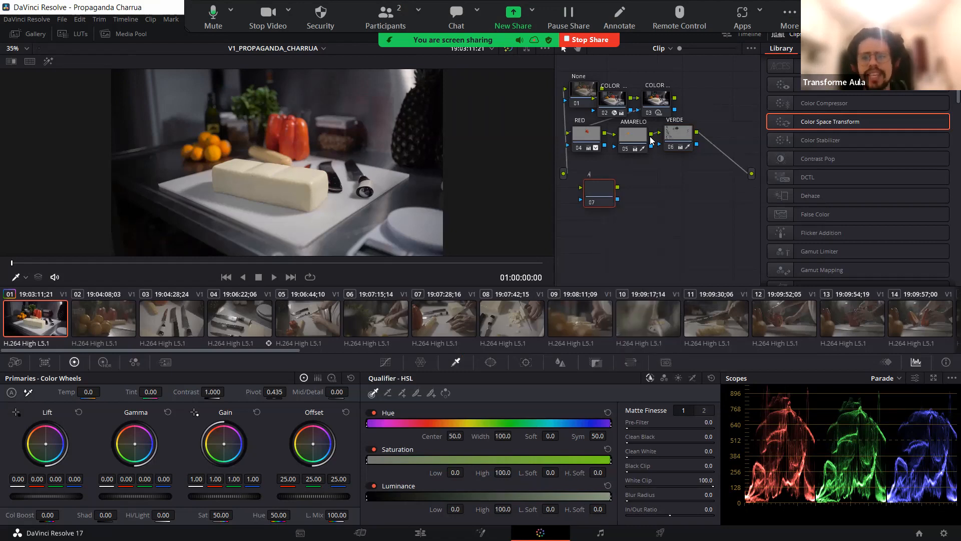
type("AMARELO QUEIJO CENTRA")
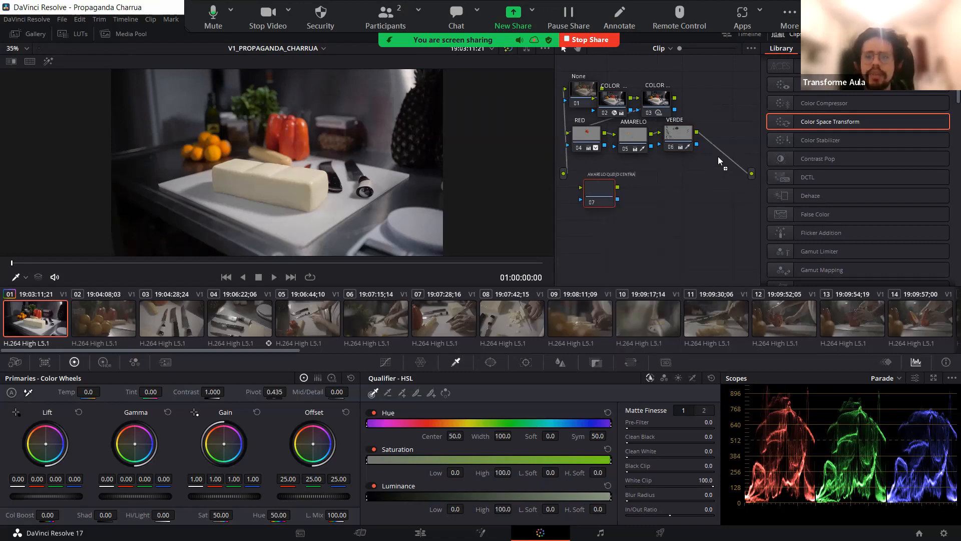
key("Return")
mouse_move(600, 193)
left_mouse_down()
mouse_move(721, 146)
mouse_move(726, 156)
mouse_move(583, 201)
left_mouse_up()
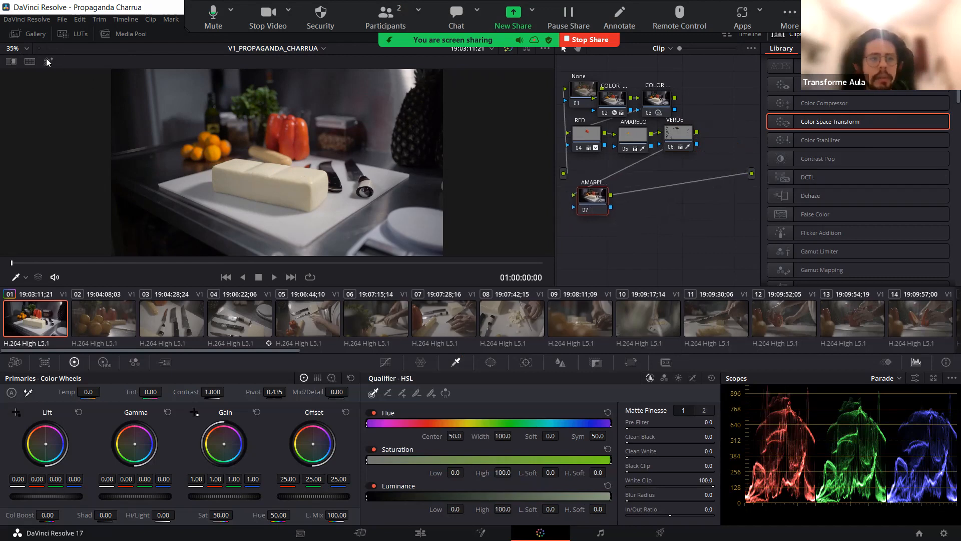
Step: Key the cheese in highlight view with hue center 41.8, width 9.9, saturation 1.3 to 4.2 and luminance 61.1 to 71.3
left_click(344, 221)
key("shift+h")
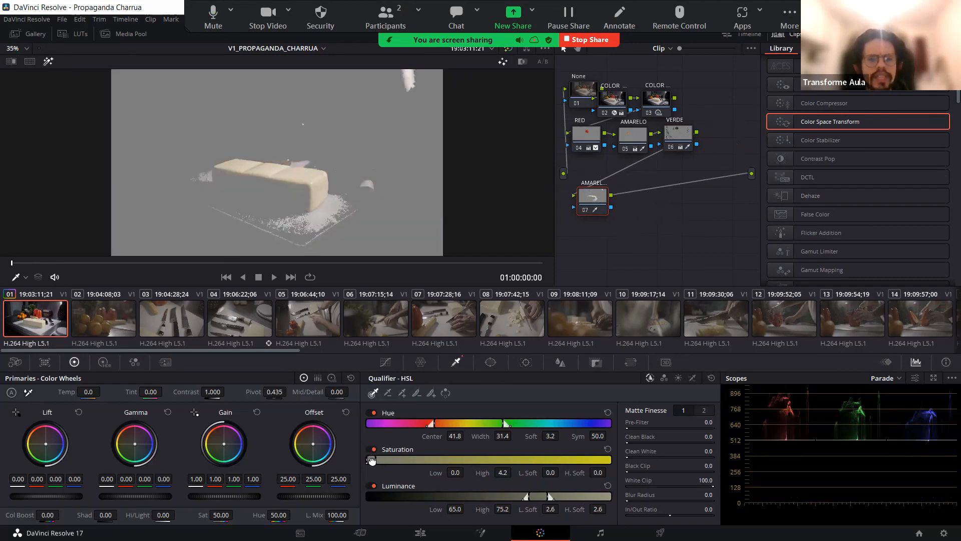
mouse_move(373, 460)
left_mouse_down()
mouse_move(383, 460)
mouse_move(369, 461)
left_mouse_up()
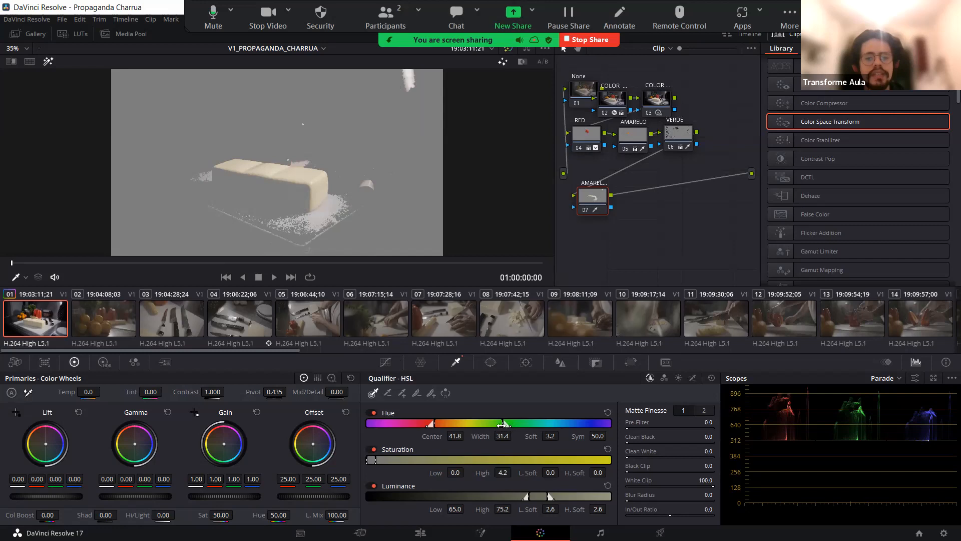
left_click_drag(504, 424, 474, 424)
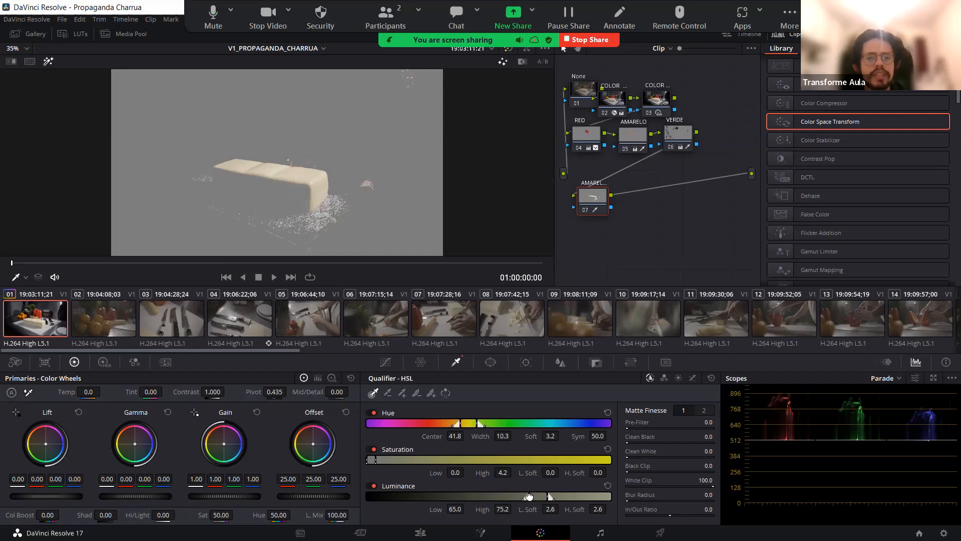
mouse_move(508, 491)
left_mouse_down()
mouse_move(524, 489)
mouse_move(515, 488)
left_mouse_up()
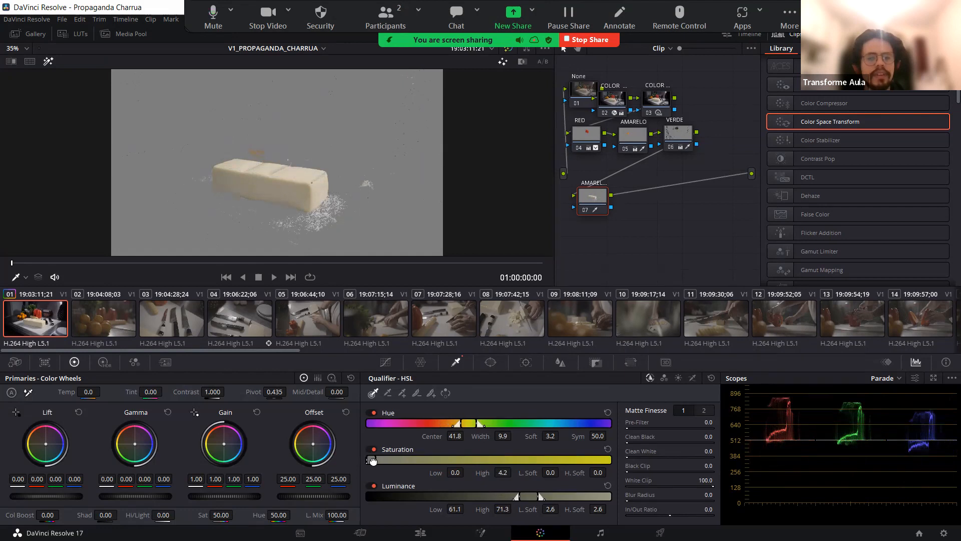
left_click_drag(372, 460, 370, 460)
left_click_drag(371, 461, 373, 460)
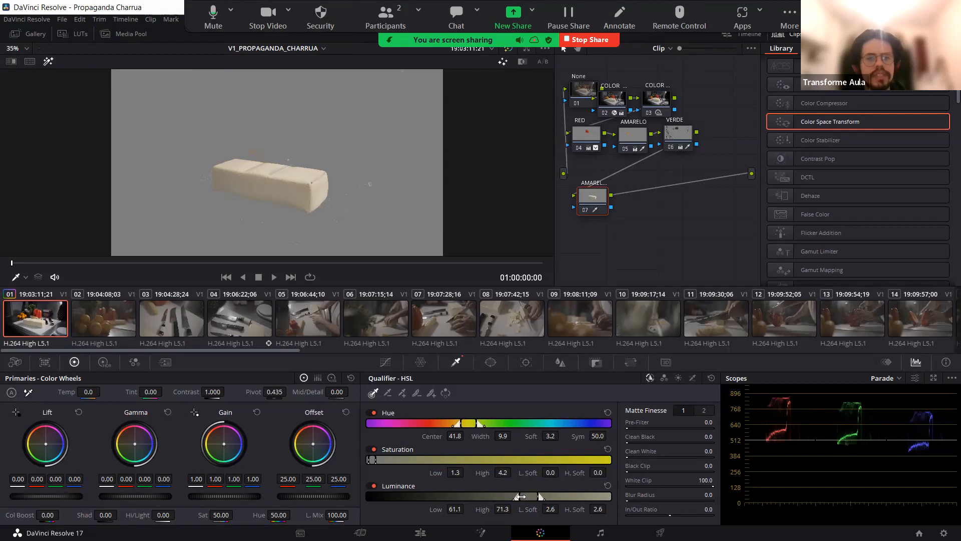
Step: Refine the cheese key to hue center 42.0, saturation high 3.8 and luminance 61.7 to 71.1
left_click_drag(521, 496, 527, 500)
key("ctrl+z")
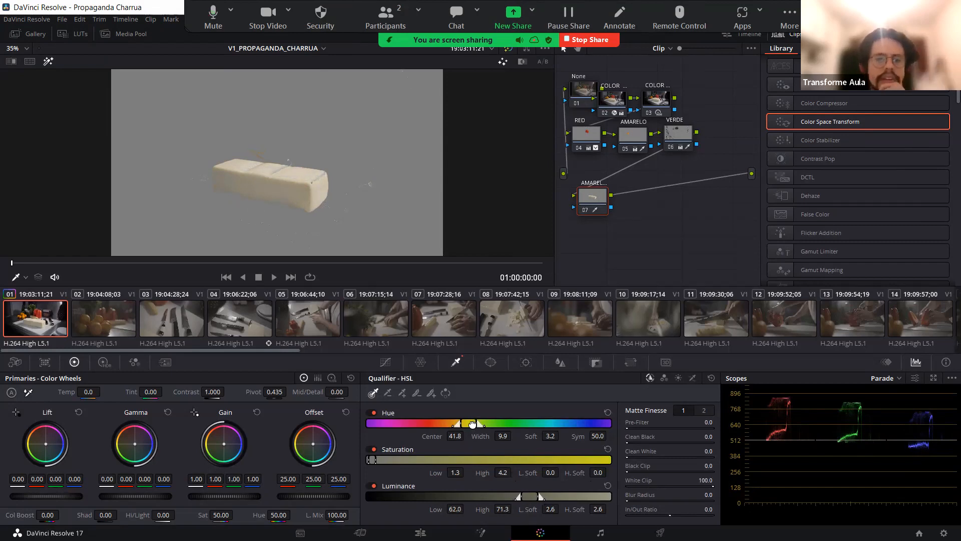
left_click_drag(466, 426, 471, 430)
left_click_drag(522, 497, 472, 502)
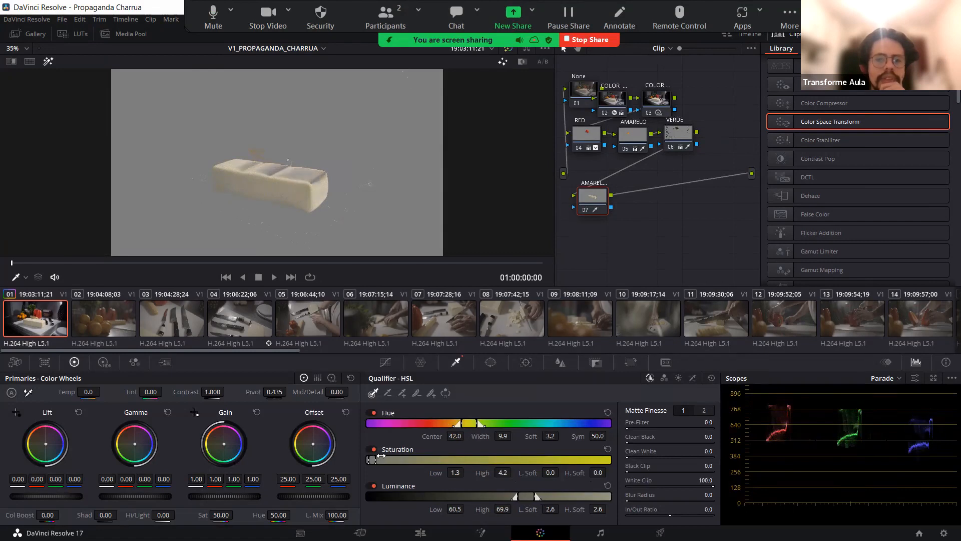
left_click_drag(373, 460, 376, 457)
left_click_drag(526, 498, 530, 499)
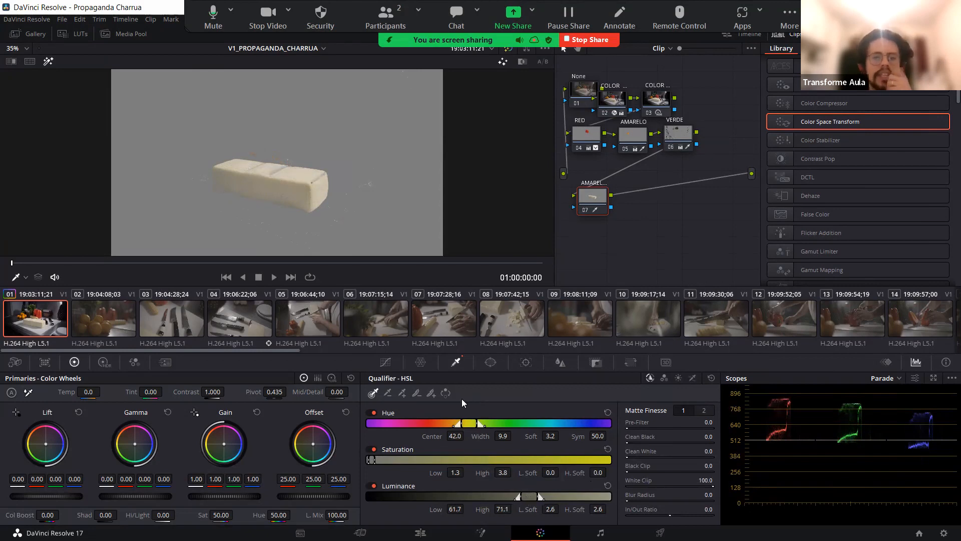
Step: Switch the highlight view off and on repeatedly to check the cheese key against the full image
left_click(48, 61)
left_click(47, 62)
left_click(48, 62)
left_click(47, 61)
left_click(47, 61)
left_click(48, 62)
left_click(48, 61)
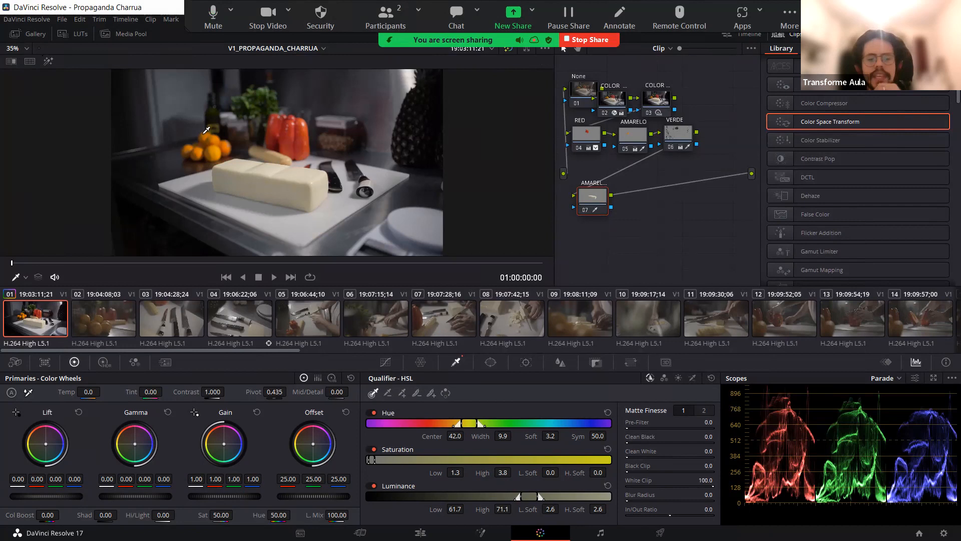
left_click(47, 61)
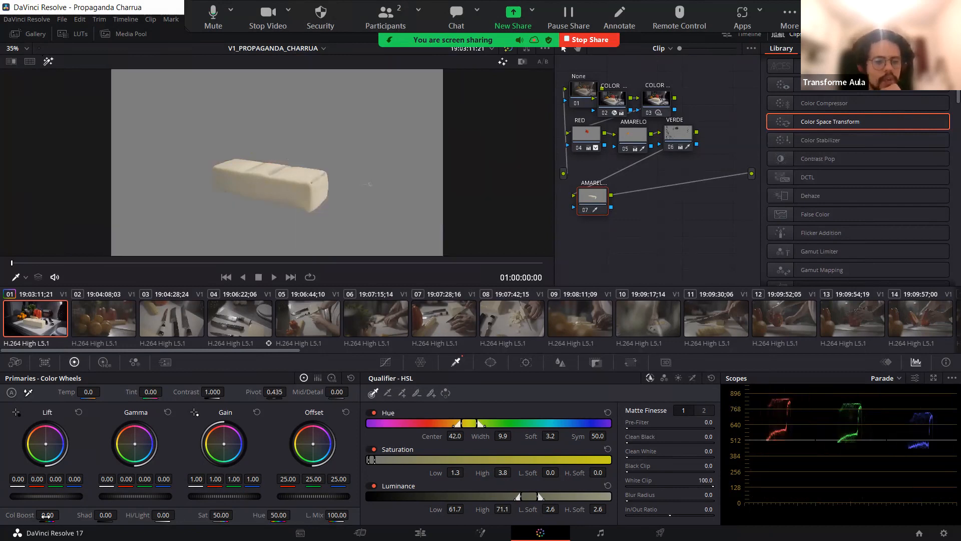
Step: Set the cheese's color boost to 34.00, mid/detail to 10.50, contrast to 1.076 and saturation to 55.40, and return to the full image
left_click_drag(47, 515, 73, 515)
left_click_drag(339, 446, 343, 392)
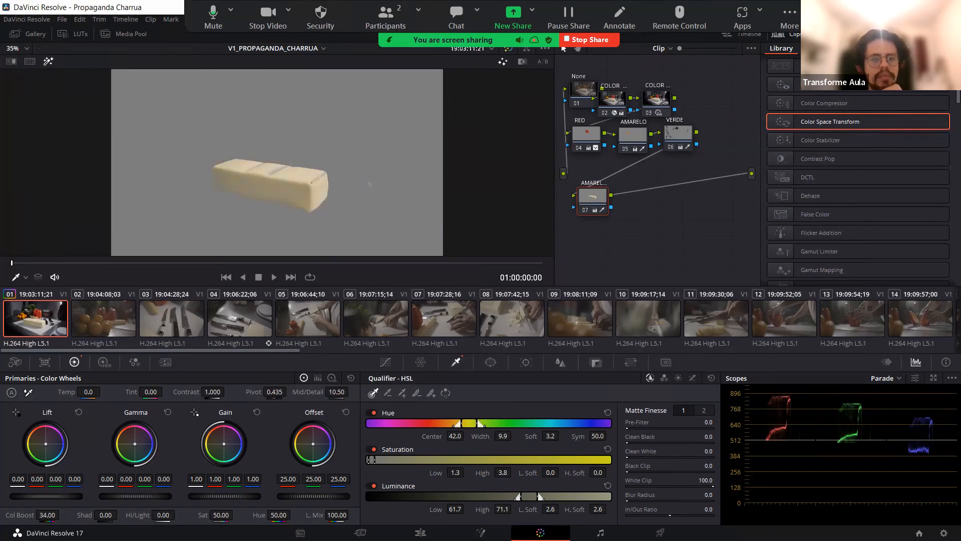
left_click_drag(212, 391, 221, 392)
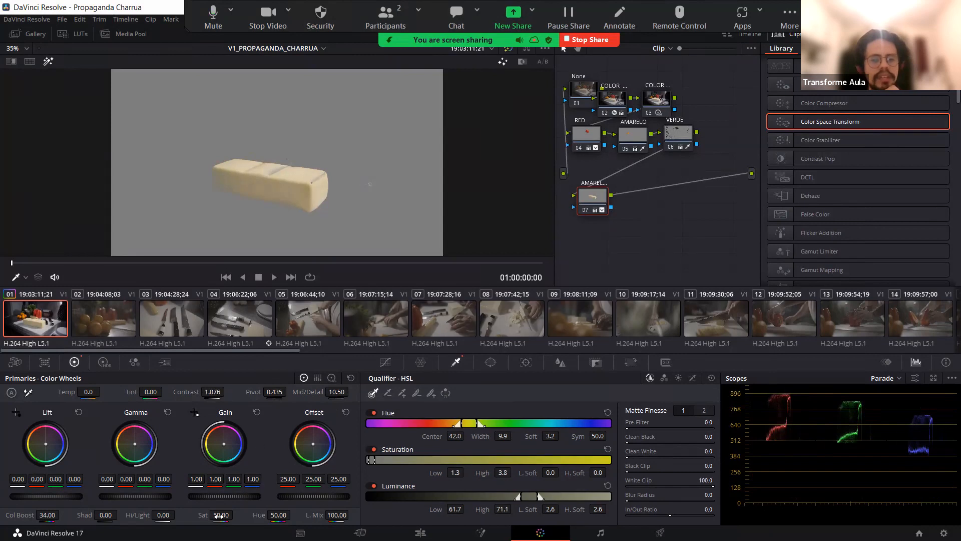
left_click_drag(216, 515, 229, 515)
left_click(48, 61)
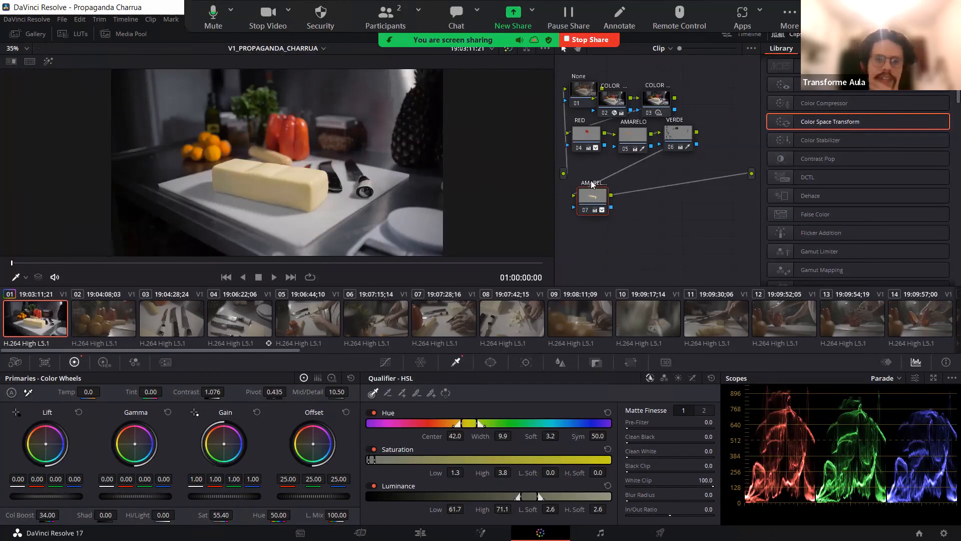
Step: Toggle the cheese node's grade to compare before and after, and check the clip in full screen
key("ctrl+d")
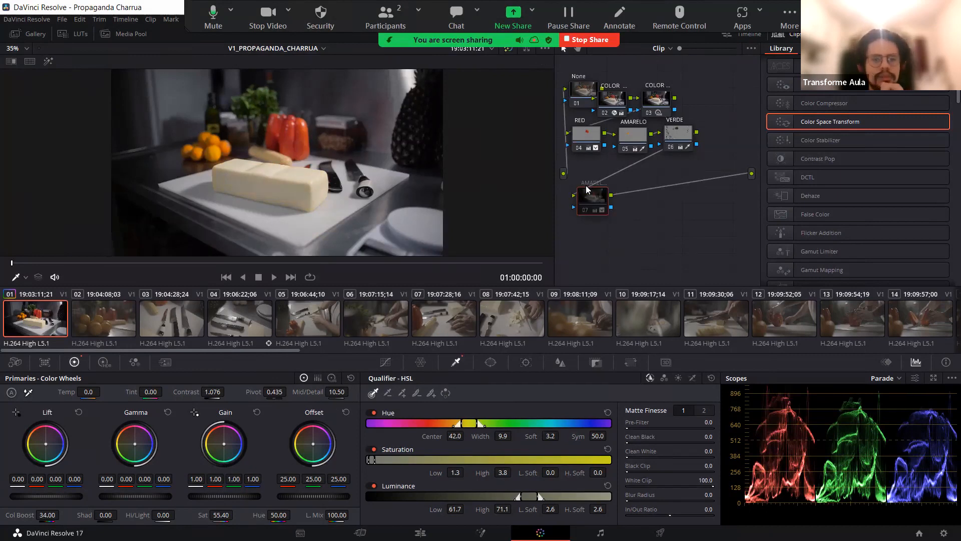
key("ctrl+d")
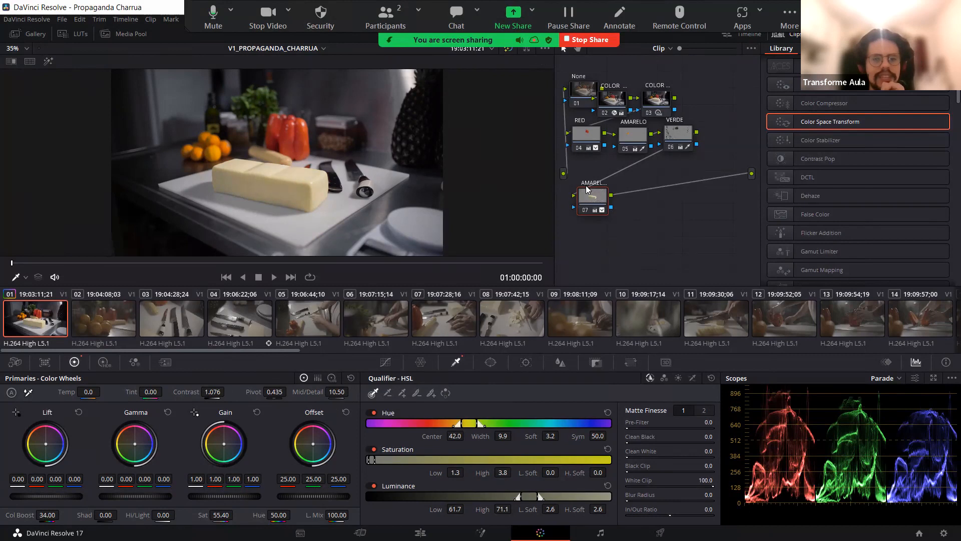
key("ctrl+d")
key("ctrl+d")
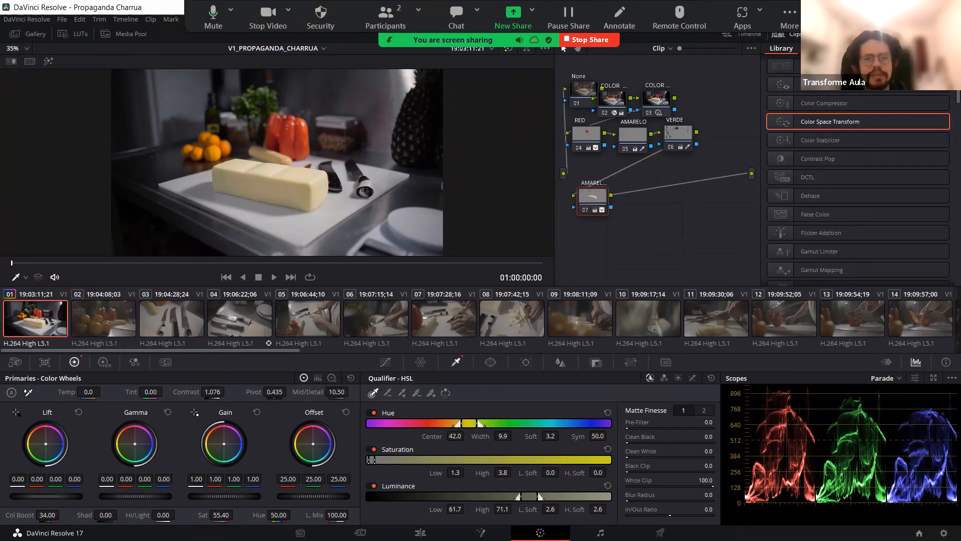
key("ctrl+f")
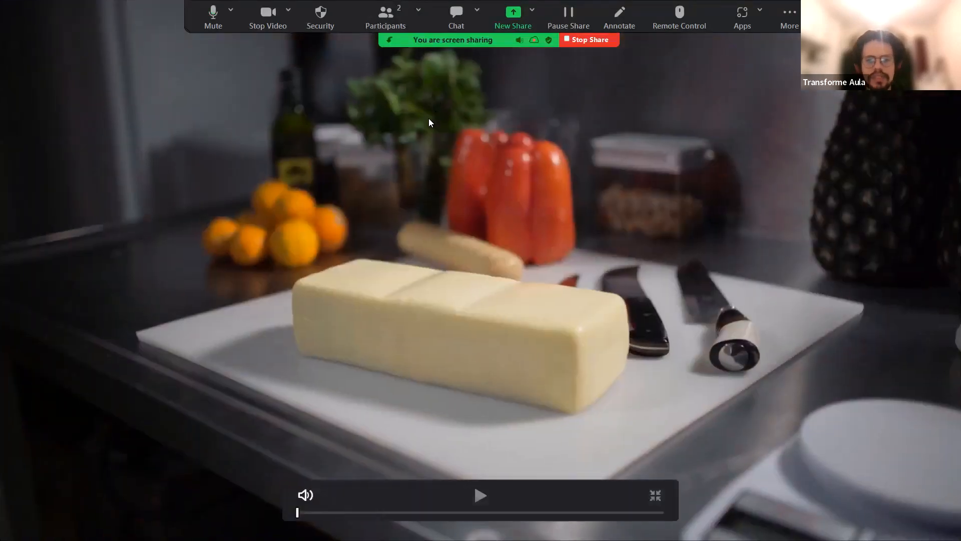
key("Escape")
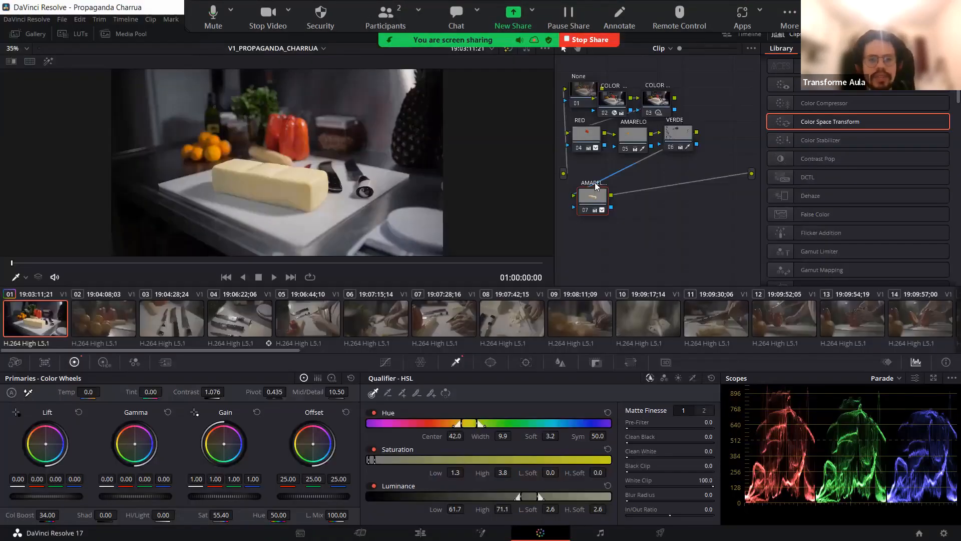
Step: Compare the cheese with AMARELO QUEIJO CENTRAL bypassed and enabled, and move that node closer beneath RED
key("ctrl+d")
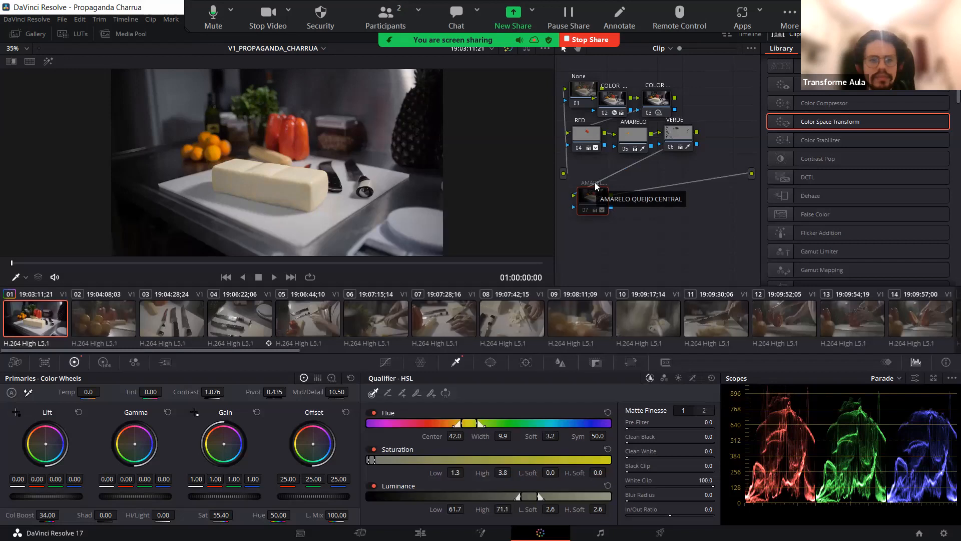
key("ctrl+d")
key("ctrl+d")
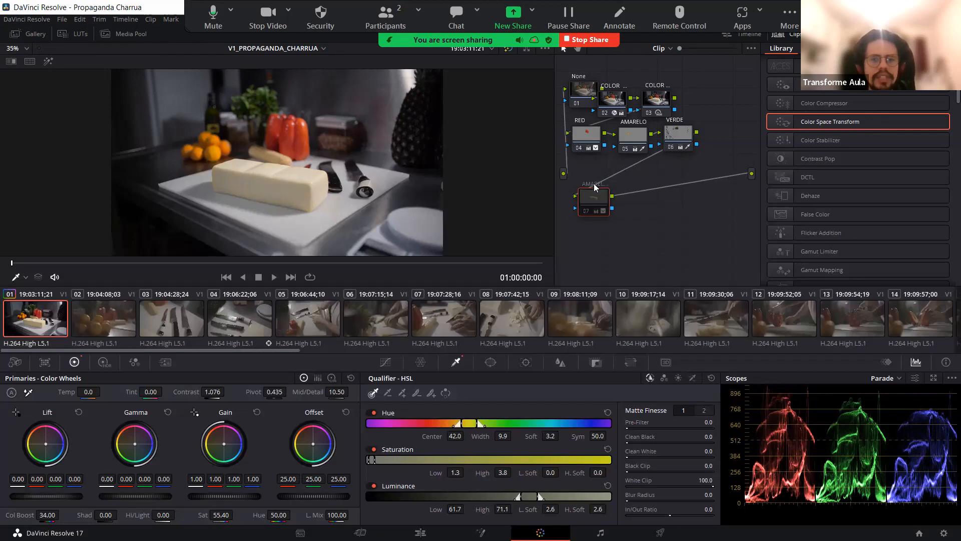
key("ctrl+d")
key("ctrl+d")
key("ctrl+d")
key("ctrl+d")
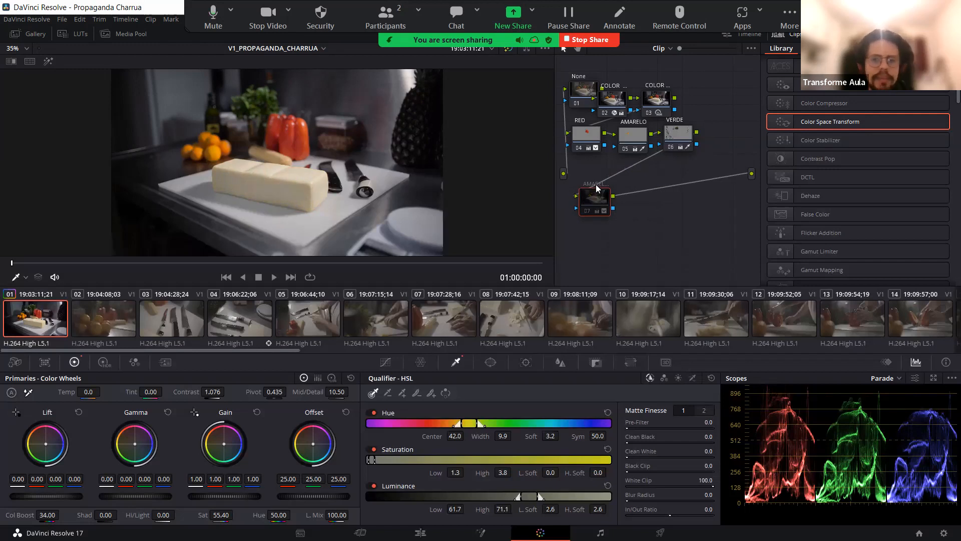
key("ctrl+d")
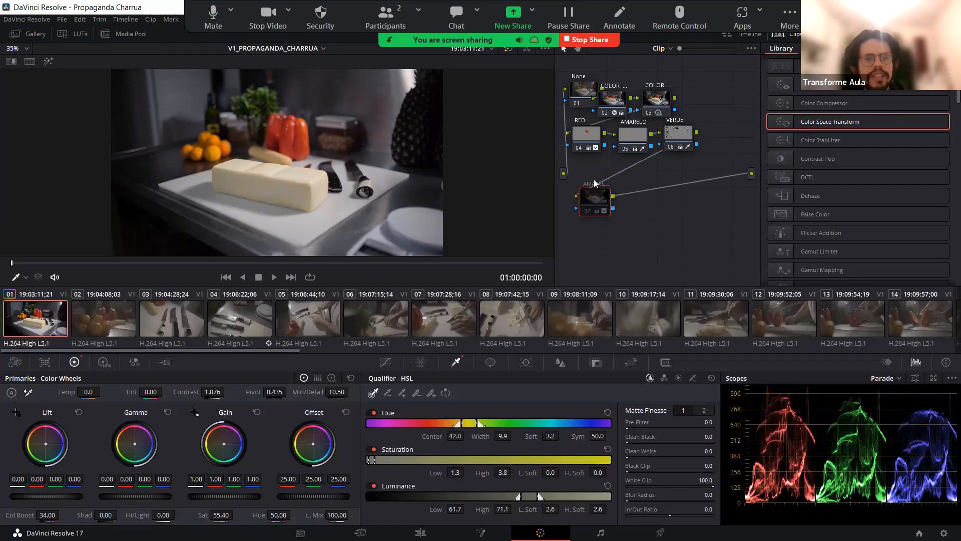
key("ctrl+d")
left_click_drag(593, 197, 589, 183)
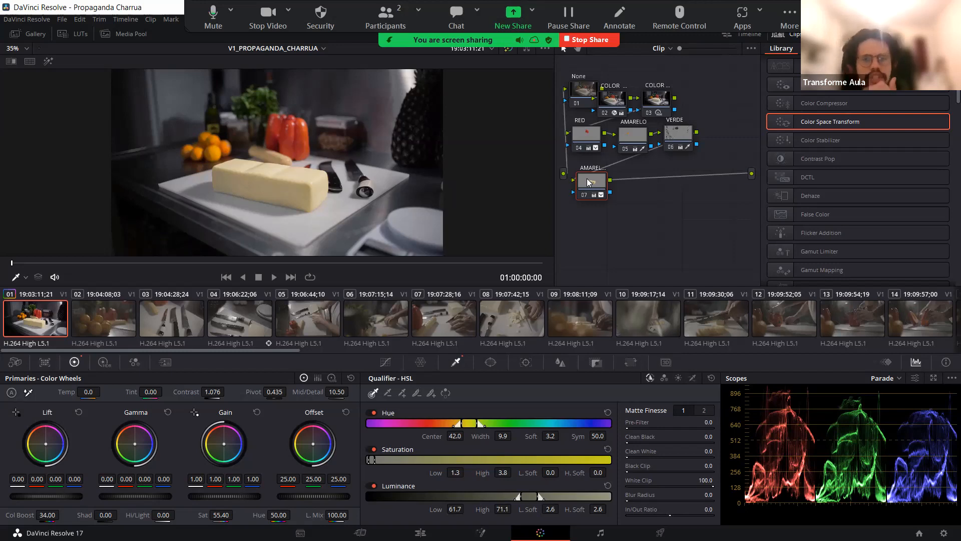
Step: Bypass RED, AMARELO and VERDE to compare the image with only the cheese correction, and restore all three
left_click(578, 147)
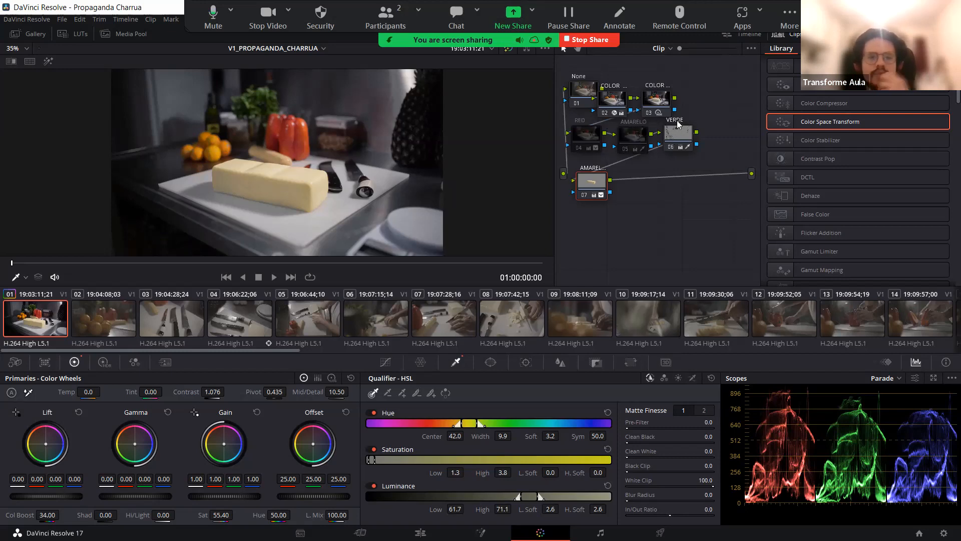
key("ctrl+d")
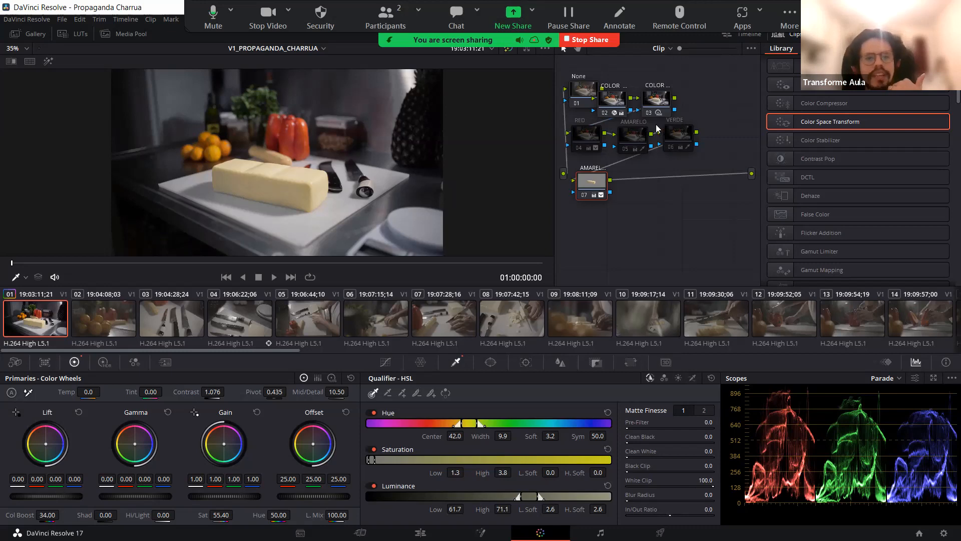
key("ctrl+z")
key("ctrl+z")
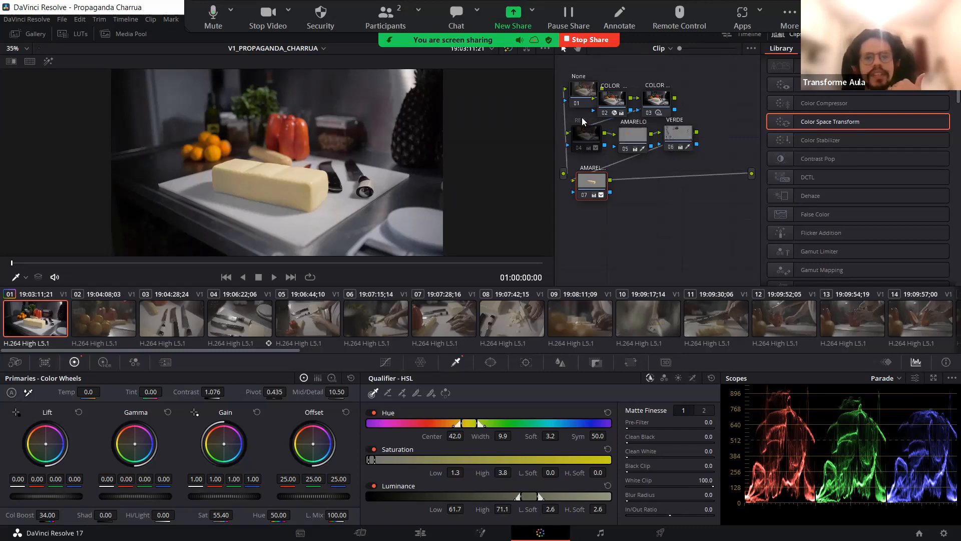
key("ctrl+z")
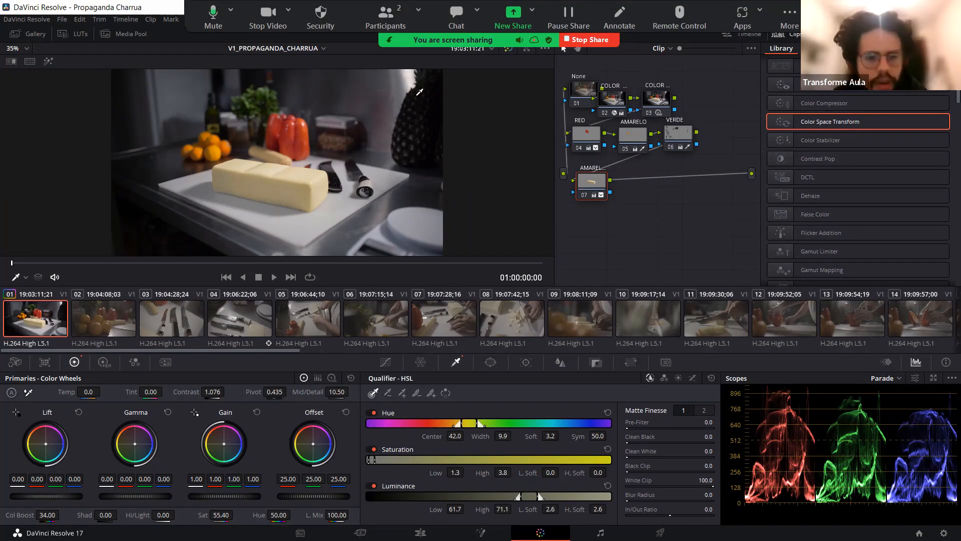
Step: Try a tint of -100.00 and a hue of 13.40 on the cheese, and restore tint to 0 and hue to 50
left_click_drag(132, 392, 90, 392)
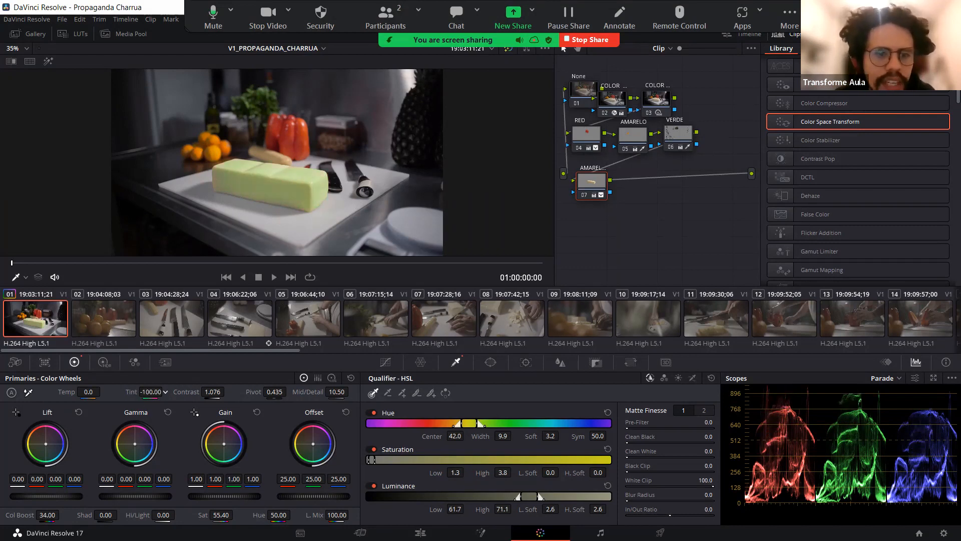
mouse_move(90, 392)
left_mouse_down()
mouse_move(179, 393)
mouse_move(91, 392)
left_mouse_up()
mouse_move(278, 515)
left_mouse_down()
mouse_move(294, 514)
mouse_move(253, 515)
mouse_move(293, 515)
left_mouse_up()
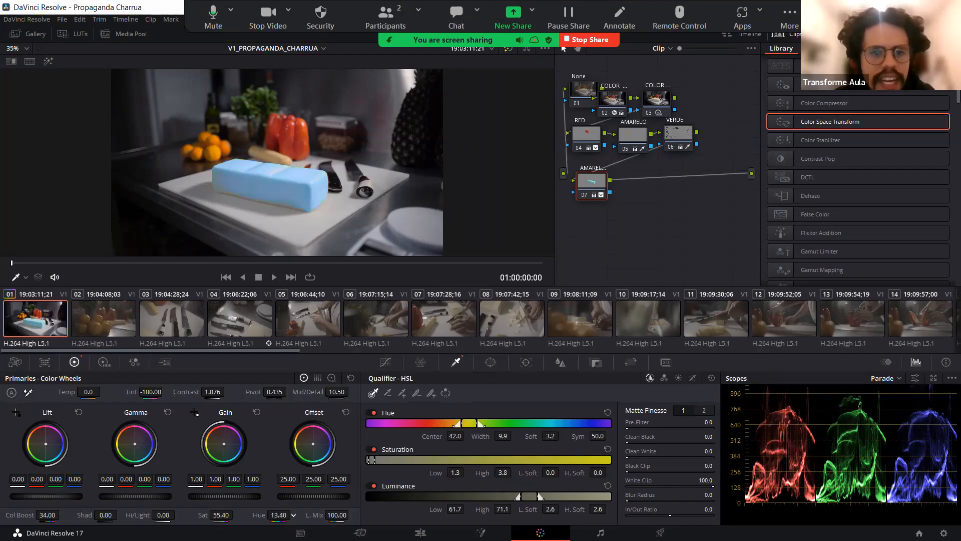
left_click(152, 392)
type("0")
key("Return")
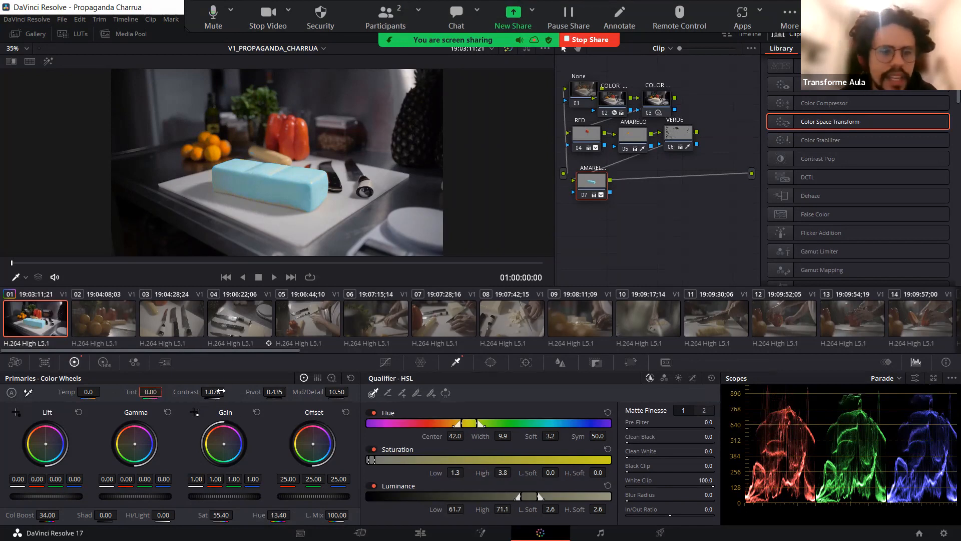
left_click_drag(279, 516, 292, 515)
double_click(279, 515)
type("50")
key("Return")
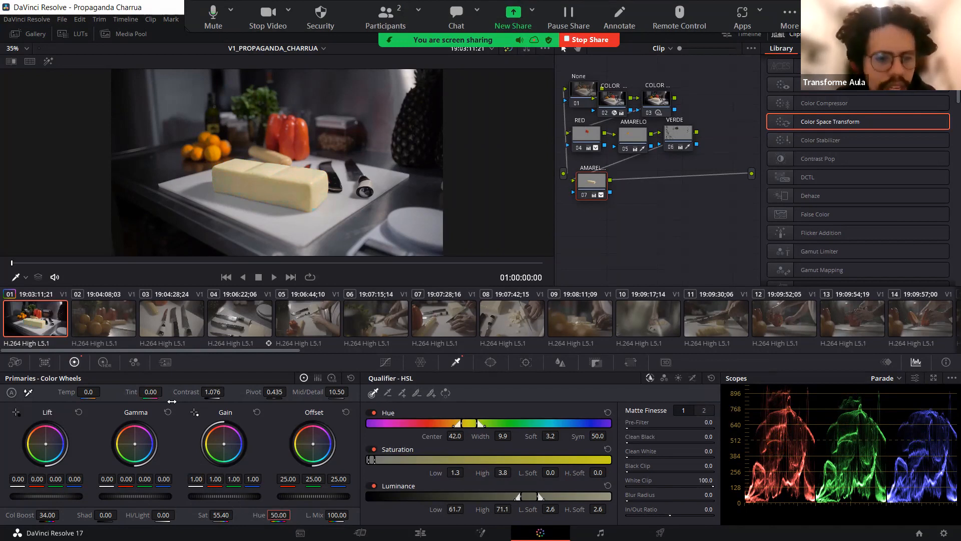
Step: Set the cheese node's contrast to 1.024, saturation to 73.00, color boost to 40.50 and shadows to -33.00
mouse_move(217, 390)
left_mouse_down()
mouse_move(268, 392)
mouse_move(208, 392)
left_mouse_up()
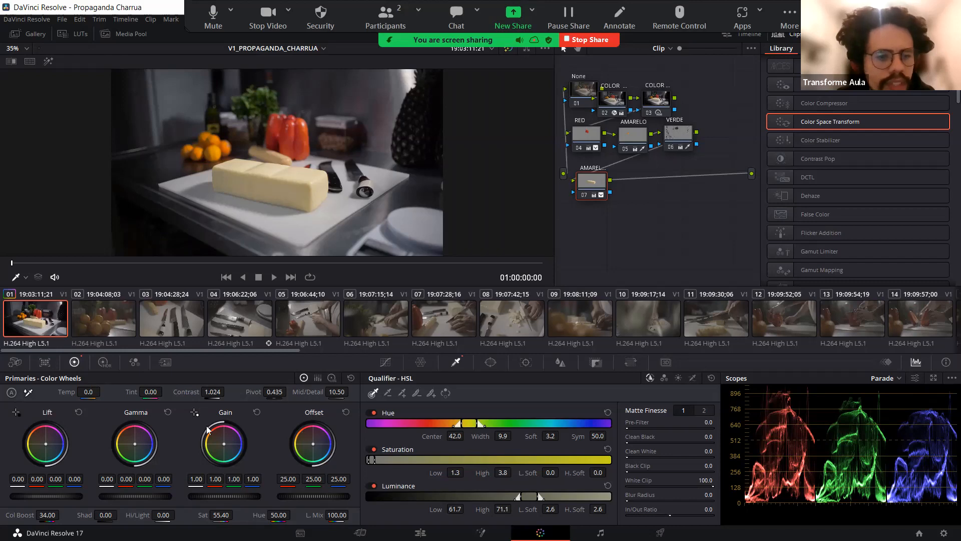
left_click_drag(220, 515, 234, 515)
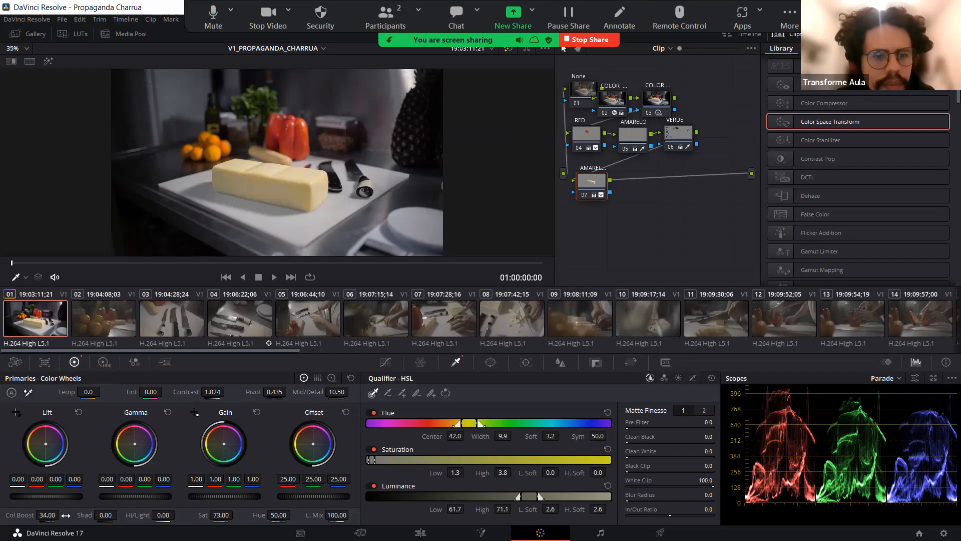
left_click_drag(24, 515, 30, 514)
left_click_drag(105, 516, 109, 516)
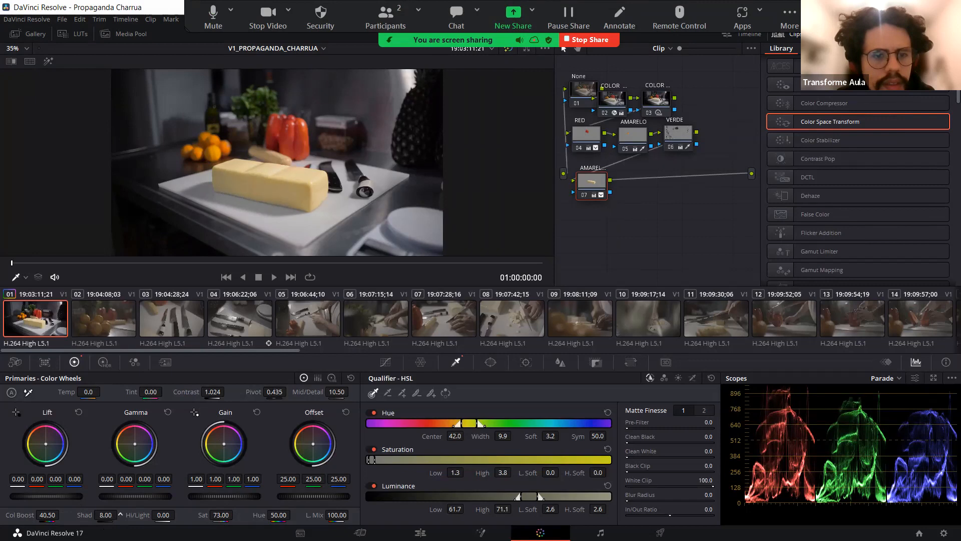
left_click_drag(108, 516, 93, 516)
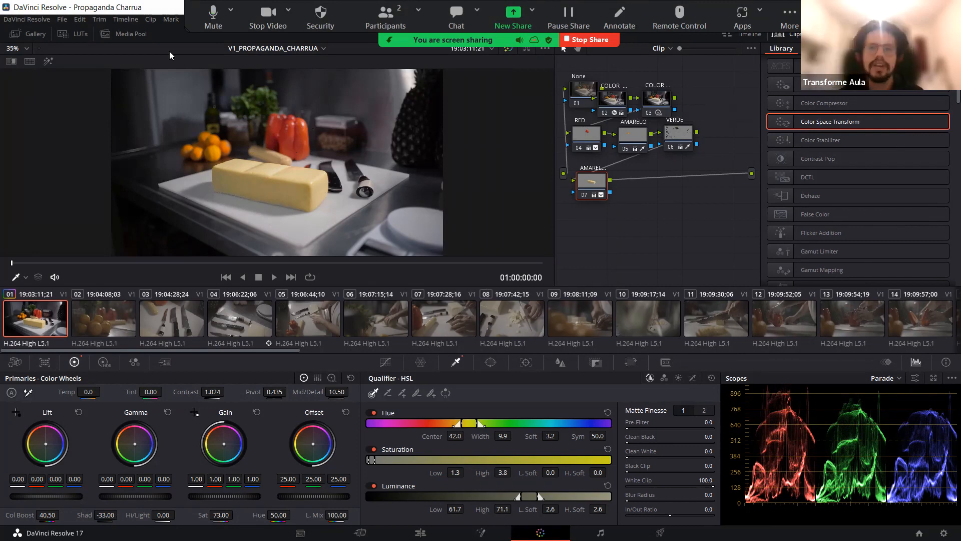
Step: Toggle the cheese node repeatedly to compare the image before and after its color adjustments
key("ctrl+d")
key("ctrl+d")
key("ctrl+d")
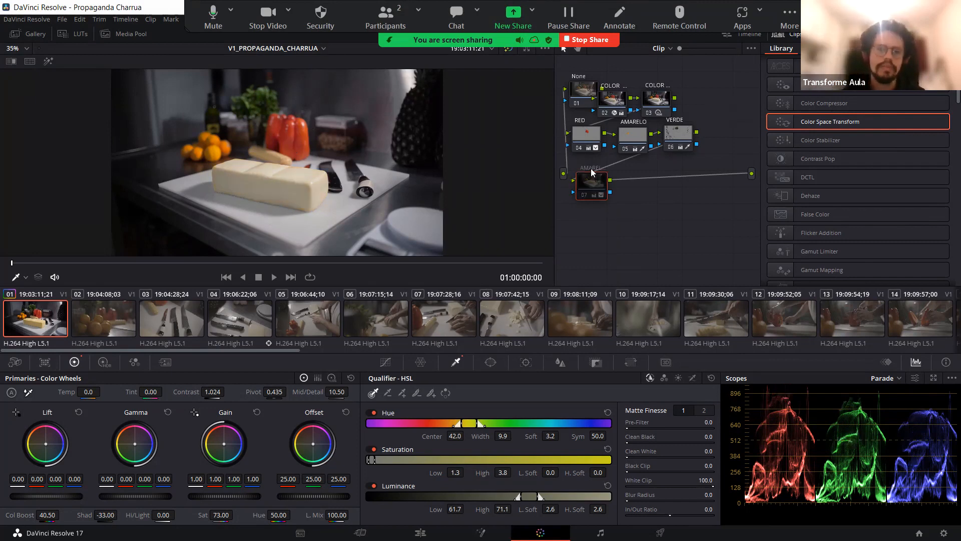
key("ctrl+d")
key("ctrl+d")
key("ctrl+d")
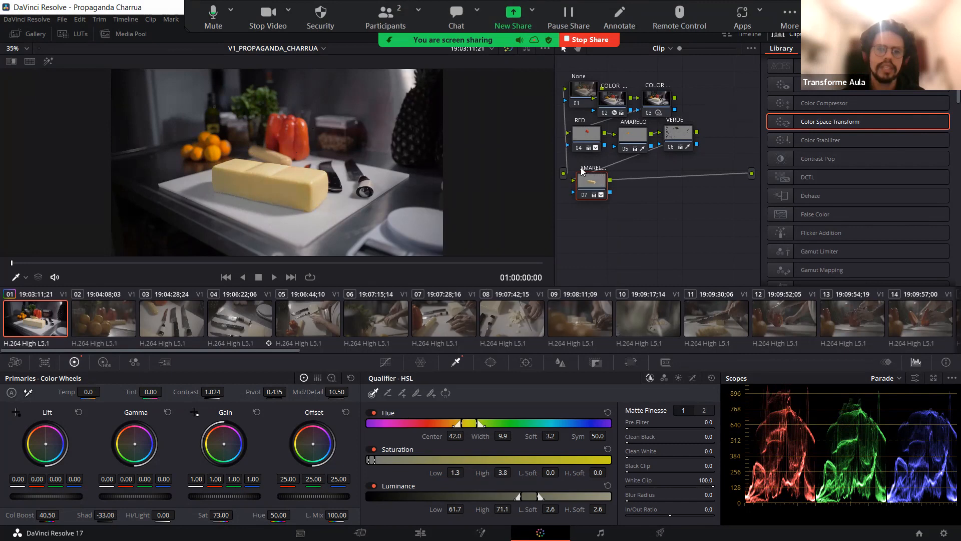
key("ctrl+d")
key("ctrl+d")
key("ctrl+d")
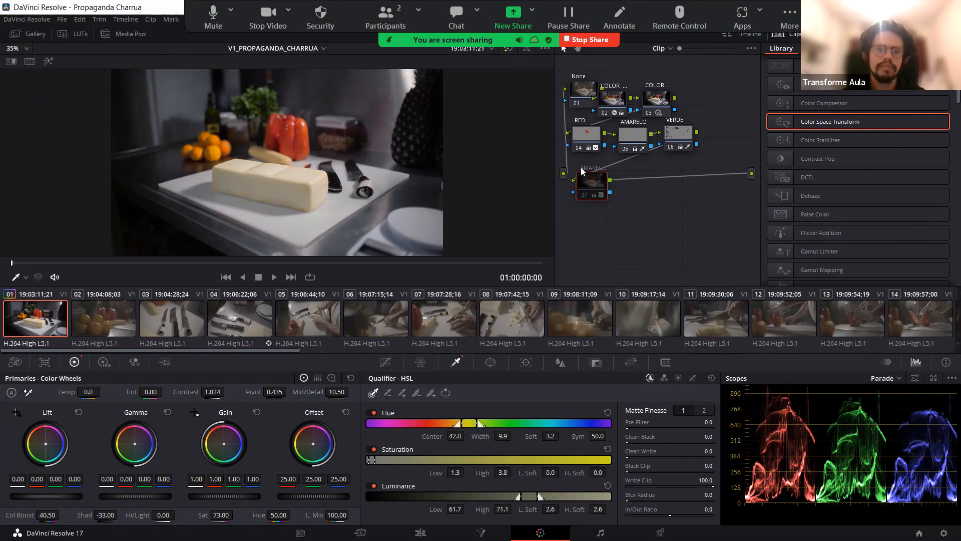
key("ctrl+d")
key("ctrl+d")
key("ctrl+d")
key("ctrl+d")
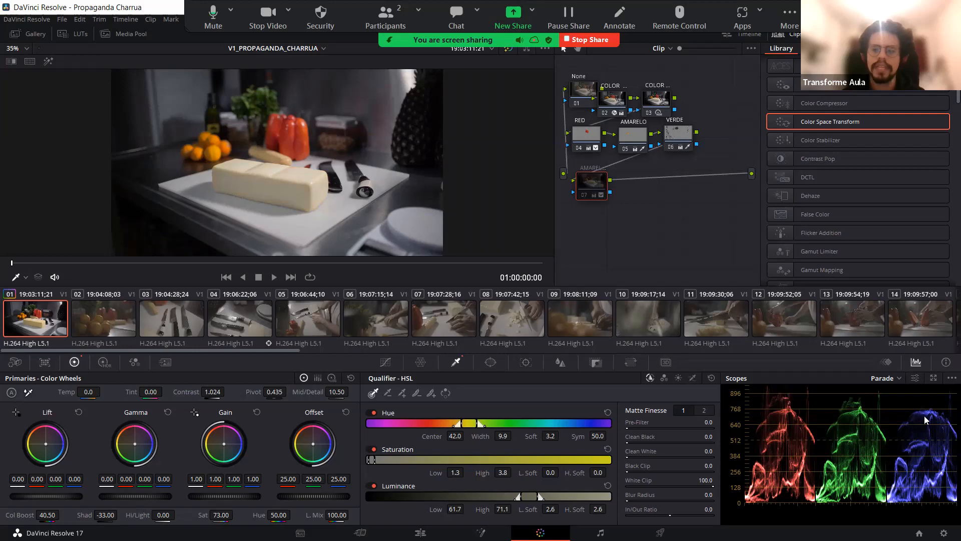
Step: Compare the enlarged parade scope with the cheese node enabled and bypassed, and return to the normal layout with the node enabled
left_click(933, 378)
left_click_drag(681, 131, 141, 90)
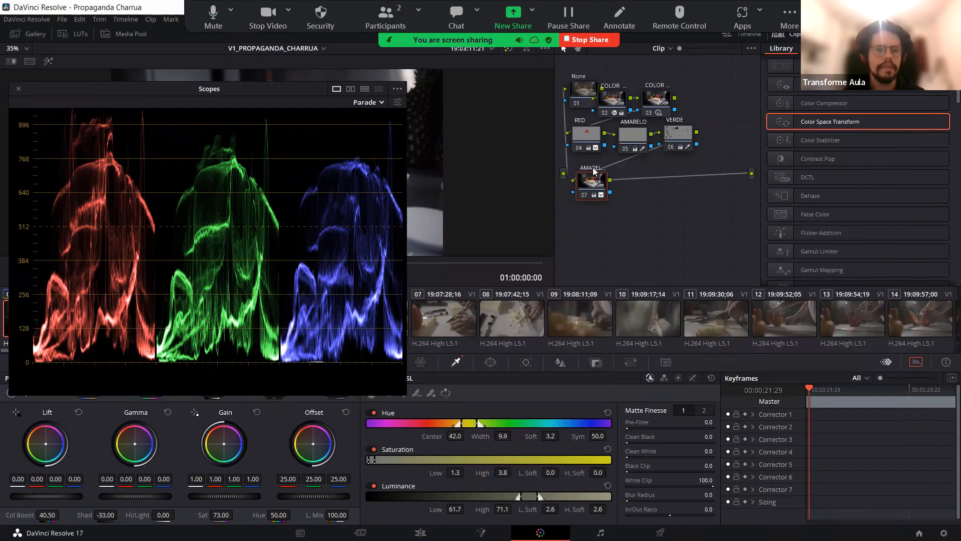
key("ctrl+d")
key("ctrl+d")
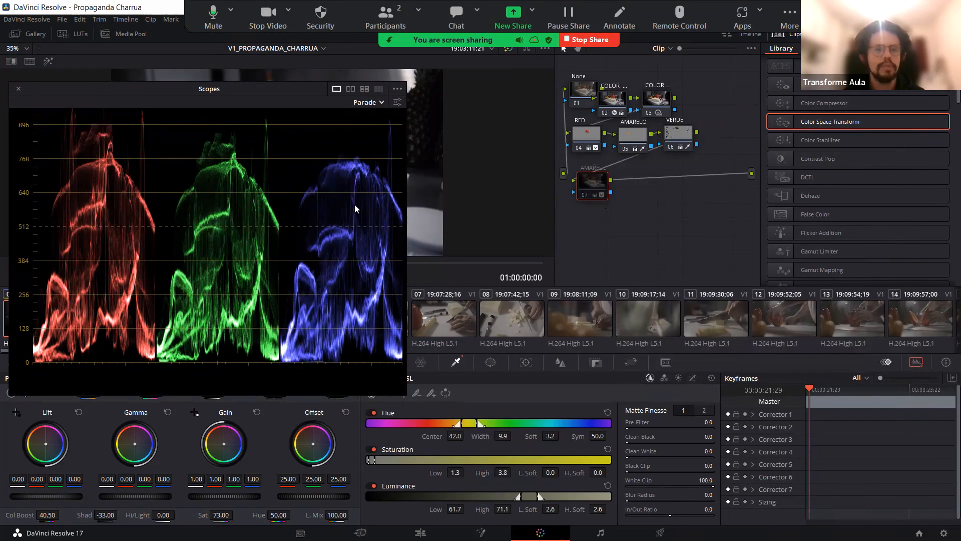
left_click(18, 89)
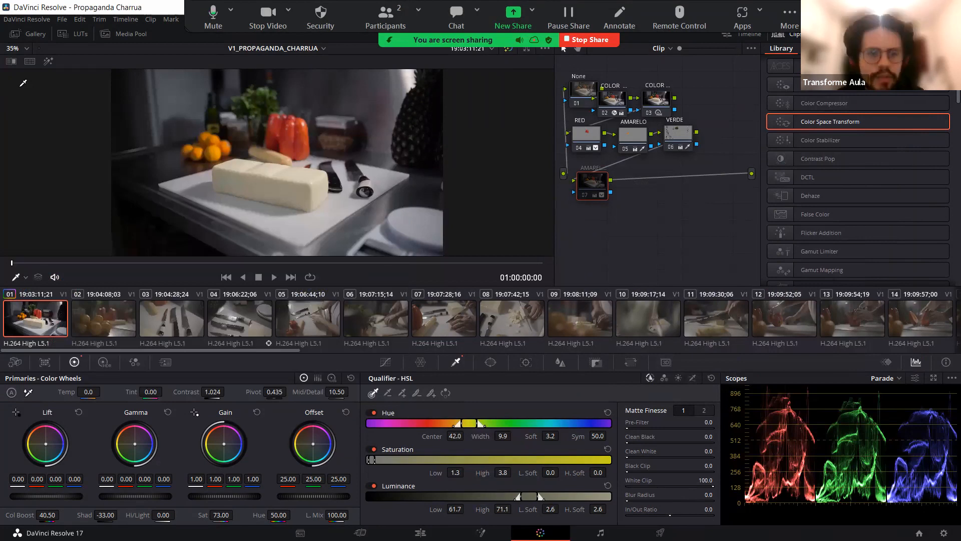
key("ctrl+d")
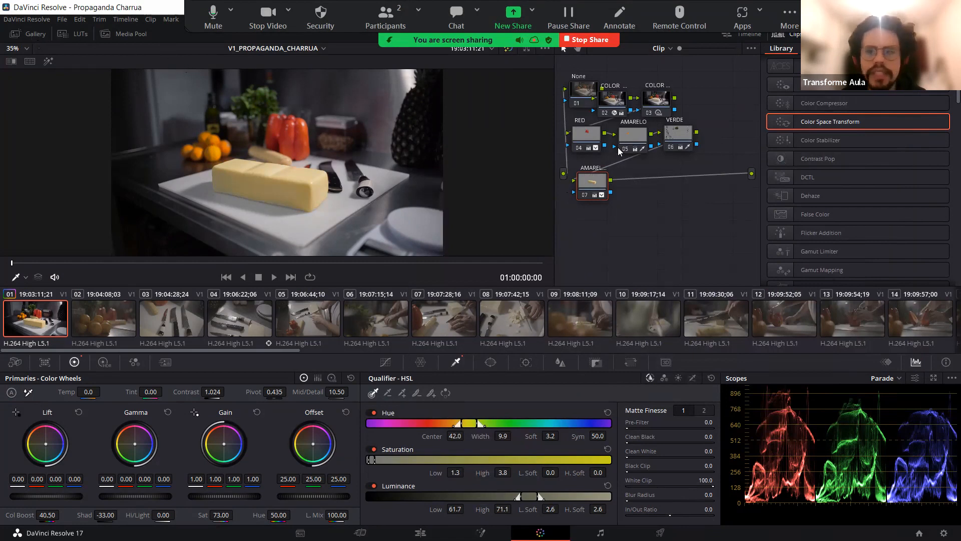
Step: Move the cheese node slightly away from the RED node, and grab a still of the graded first clip into the gallery
left_click_drag(593, 181, 617, 188)
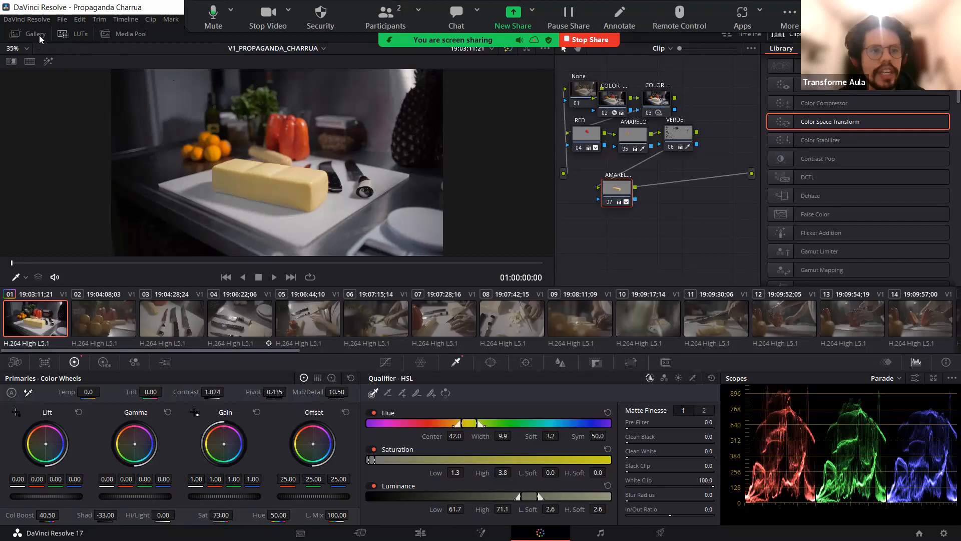
left_click(75, 34)
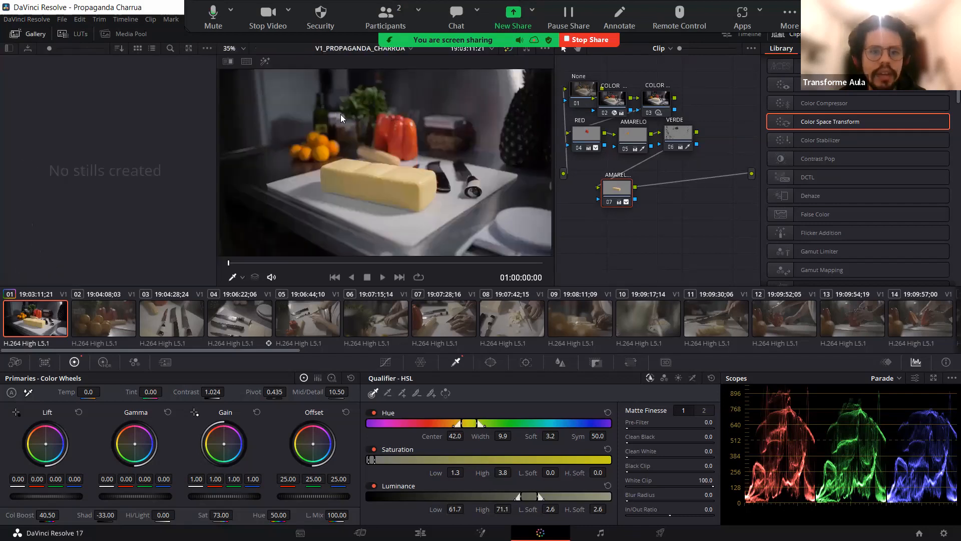
right_click(370, 123)
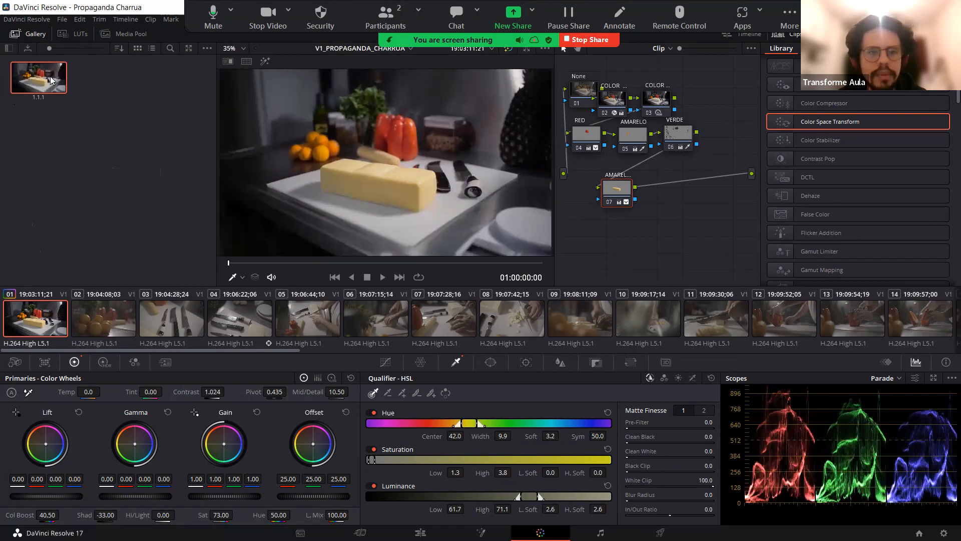
Step: Compare the ungraded second clip with the graded first clip, and browse through the remaining clips of the timeline
key("Down")
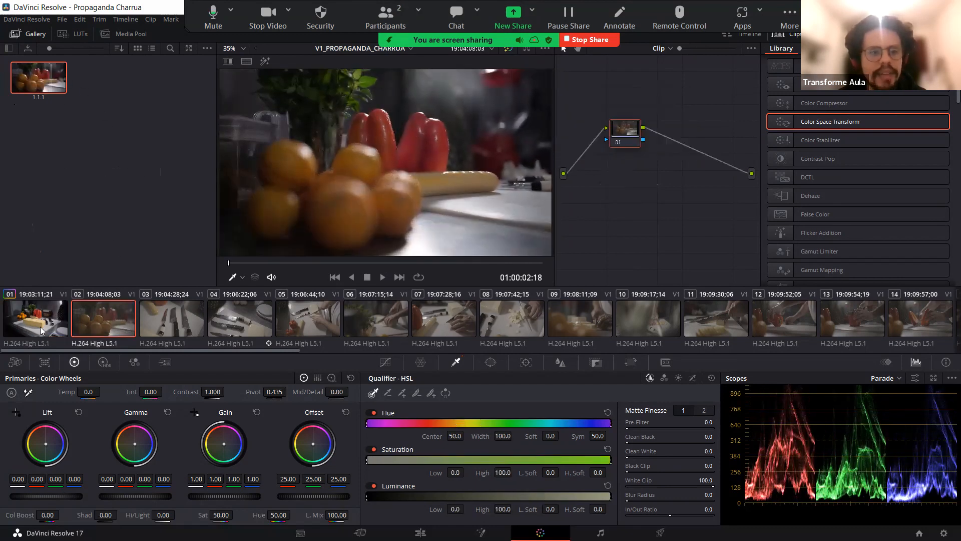
left_click(52, 322)
key("Down")
key("Up")
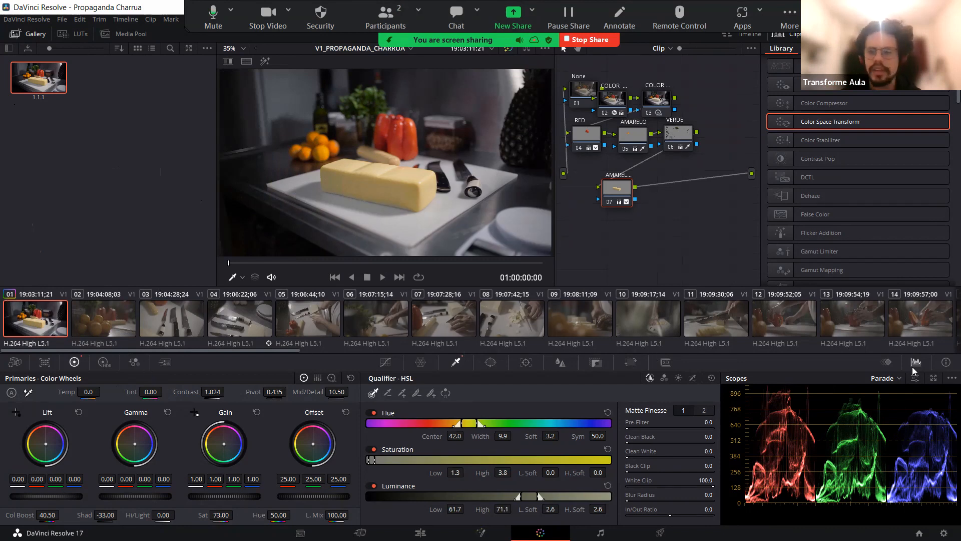
scroll(877, 357, "down", 15)
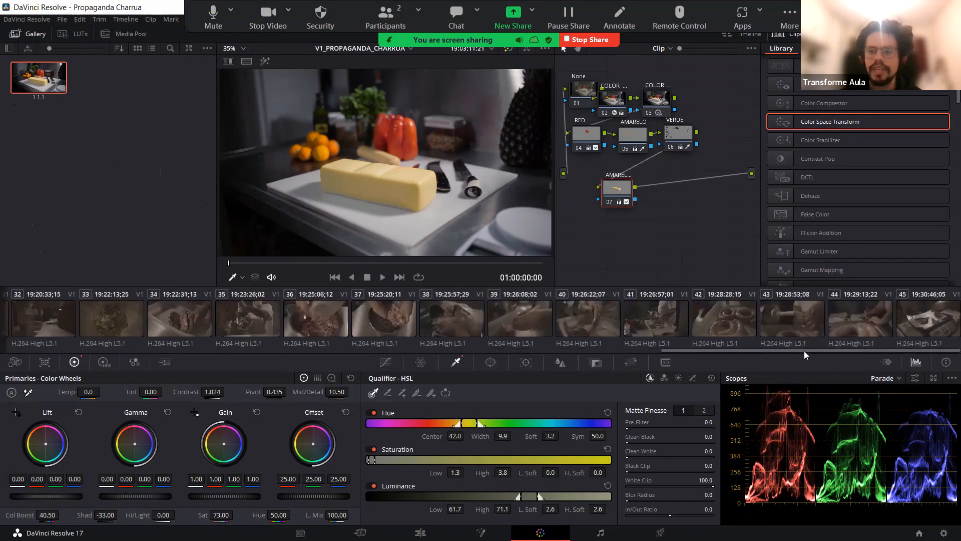
left_click_drag(117, 385, 1, 392)
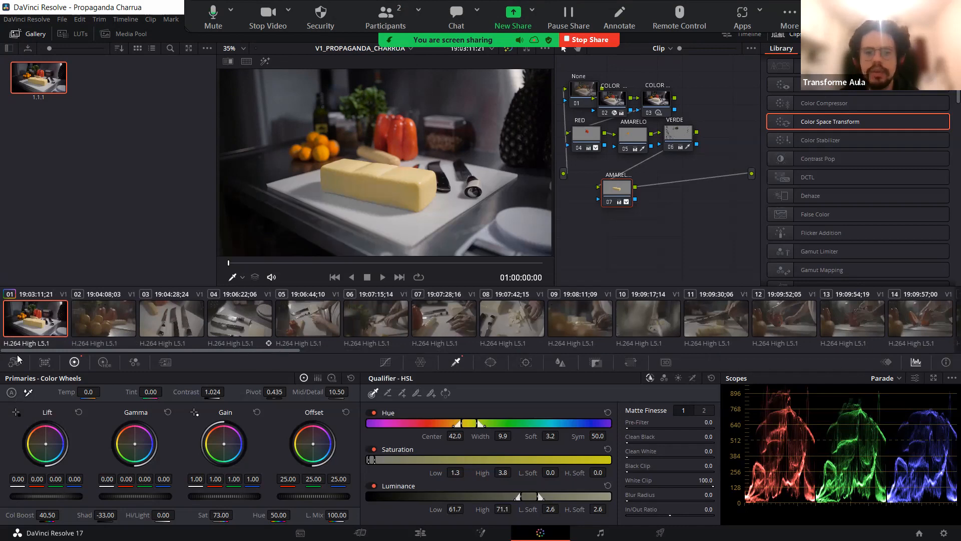
scroll(85, 314, "down", 10)
scroll(106, 353, "up", 10)
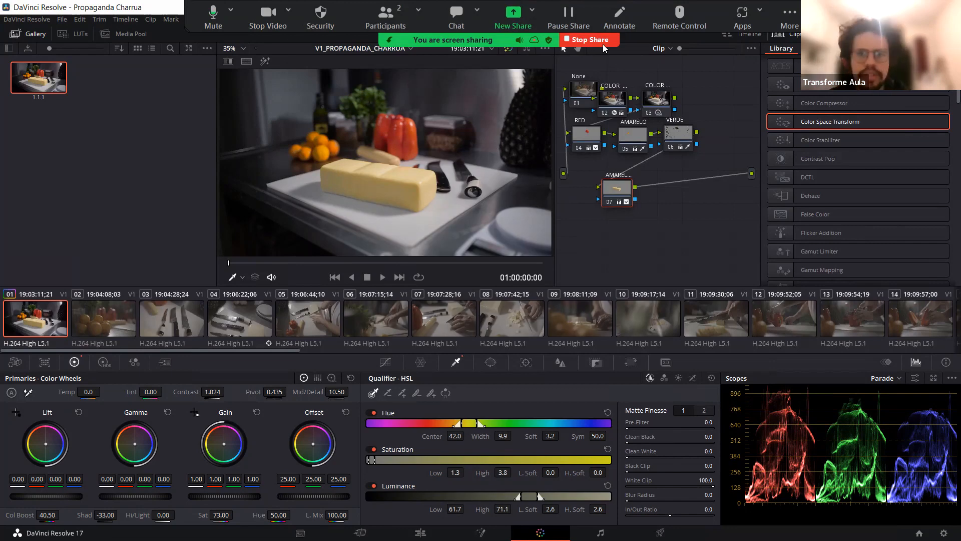
left_click(591, 40)
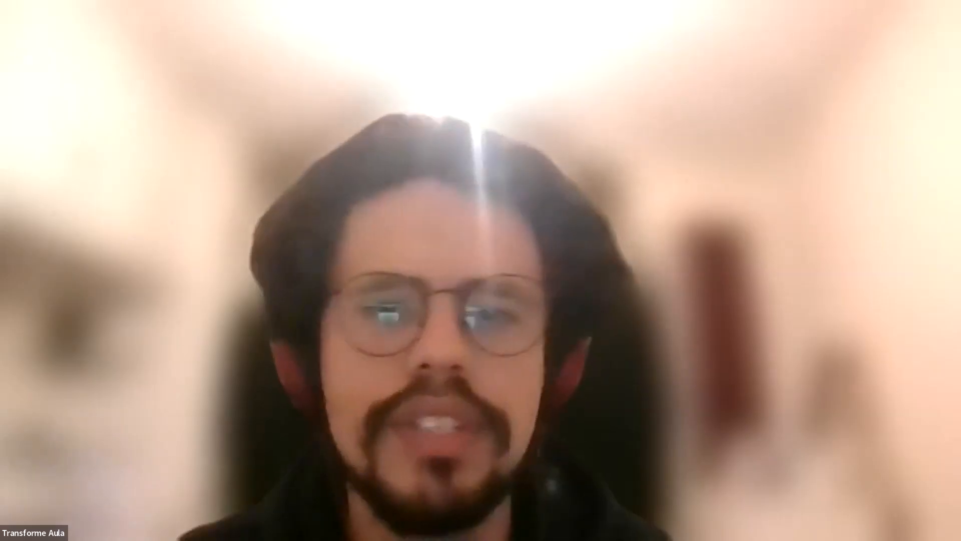